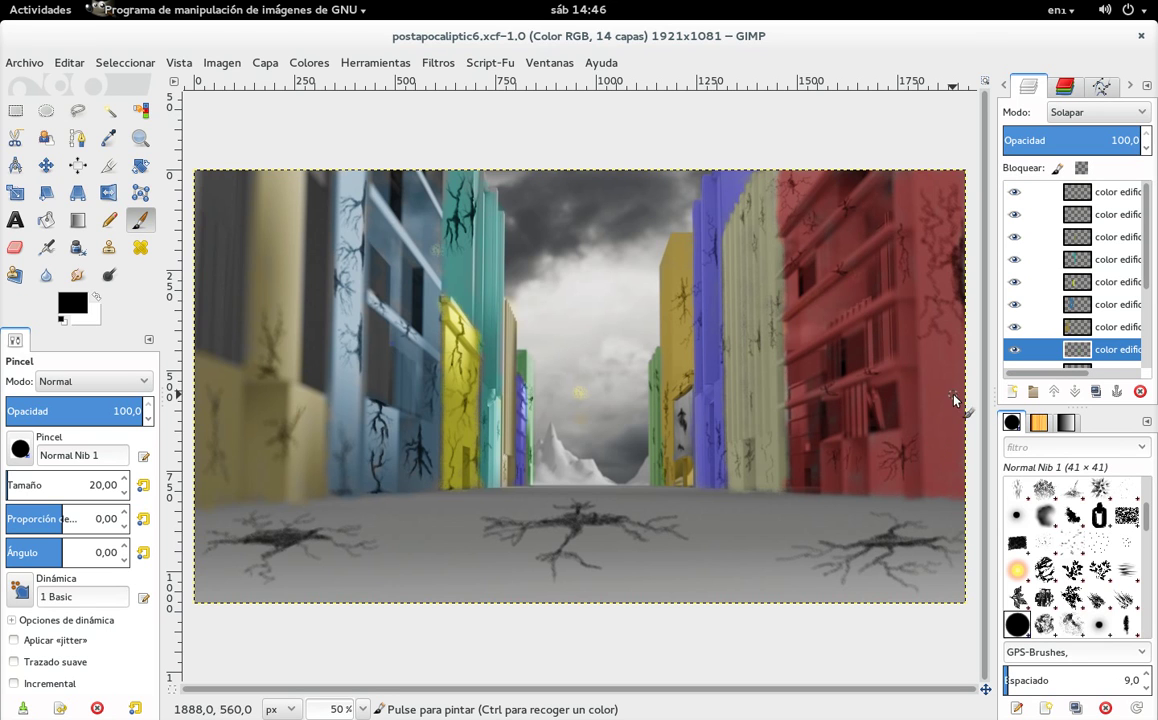
Step: Select the 'color edificio 1' layer and switch to the Eraser tool
right_click(546, 381)
key("Escape")
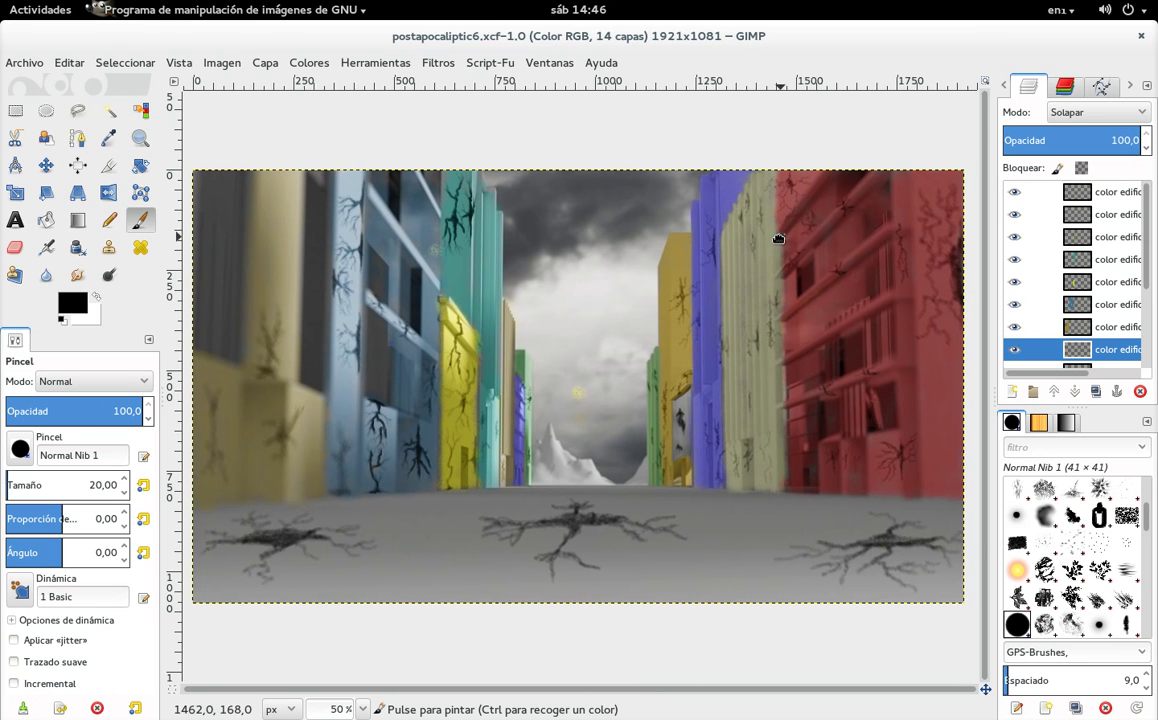
left_click_drag(775, 240, 700, 345)
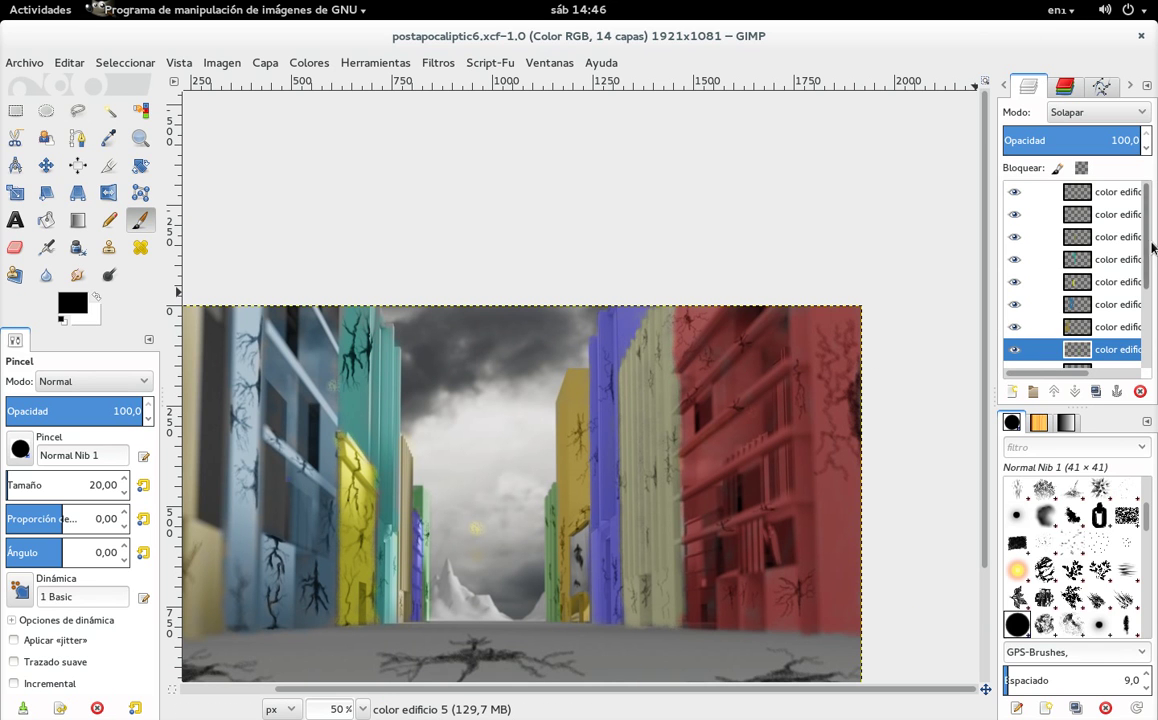
left_click_drag(1149, 270, 1147, 340)
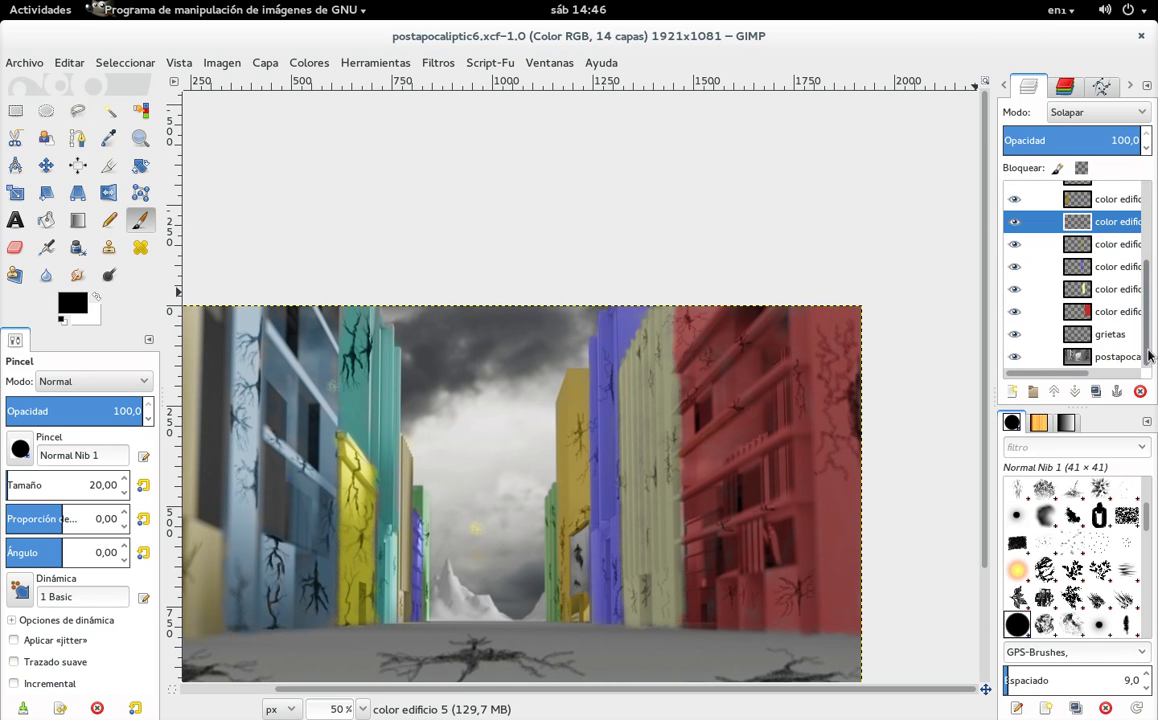
left_click(1093, 312)
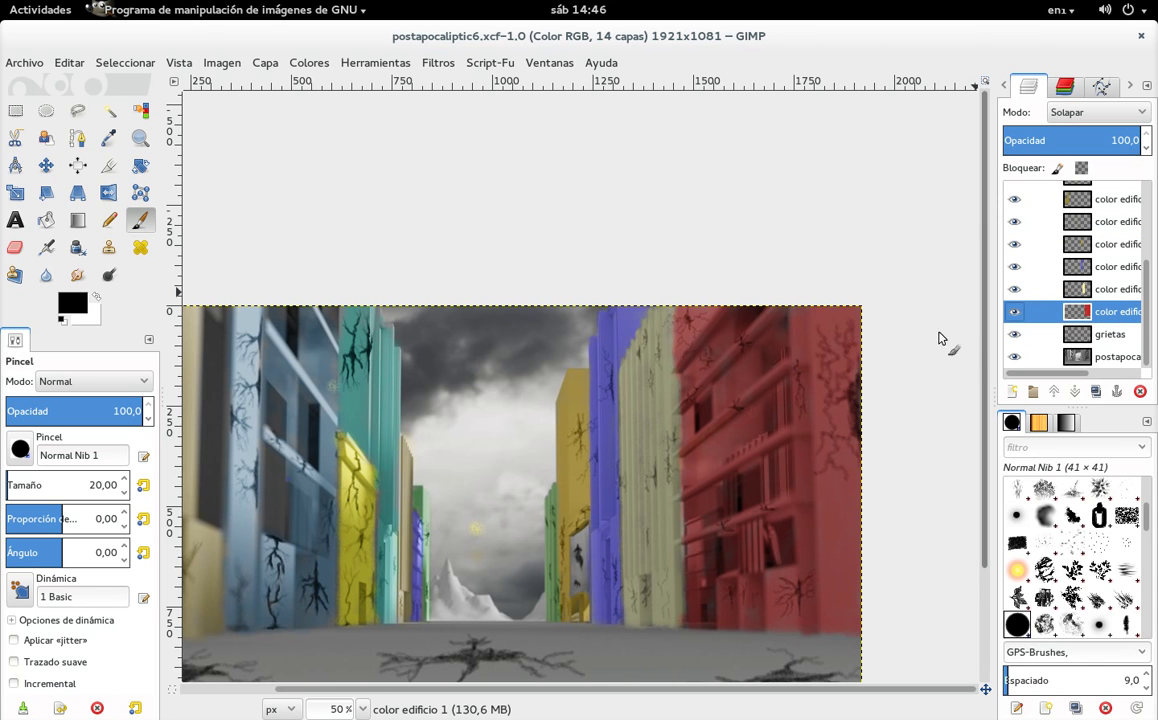
left_click(15, 247)
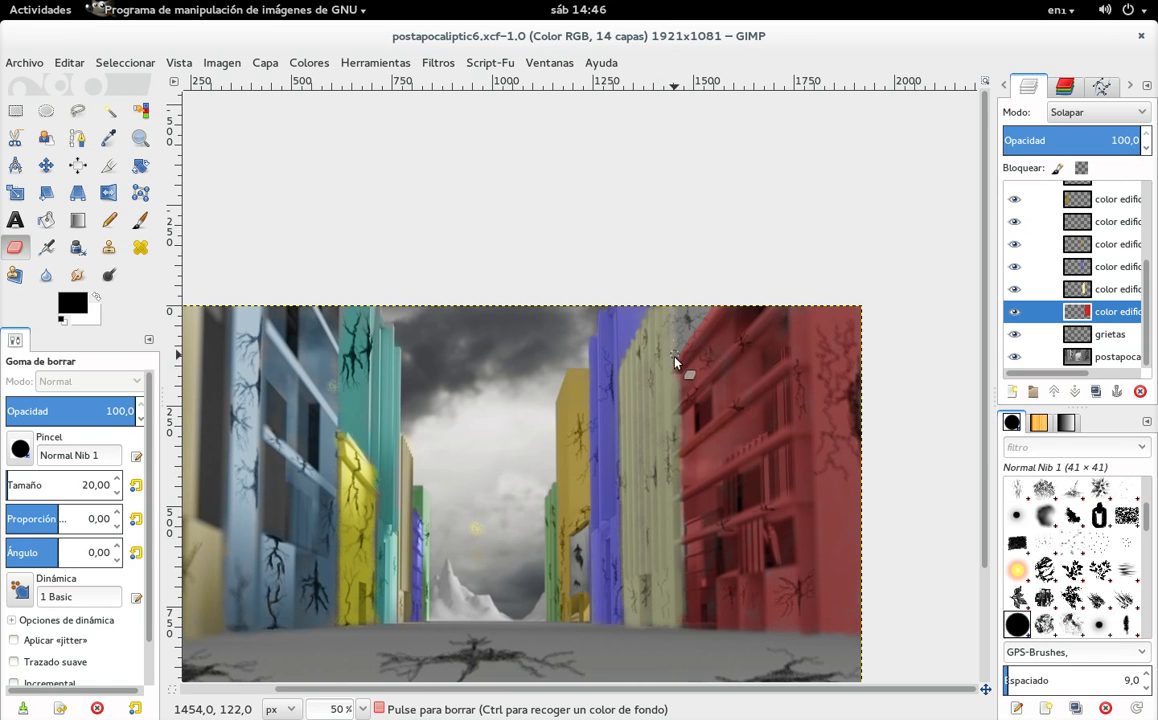
Step: Zoom to 200% and erase the red spill along the beige building's top and left edge
left_click_drag(699, 316, 702, 295)
scroll(688, 318, "up", 1)
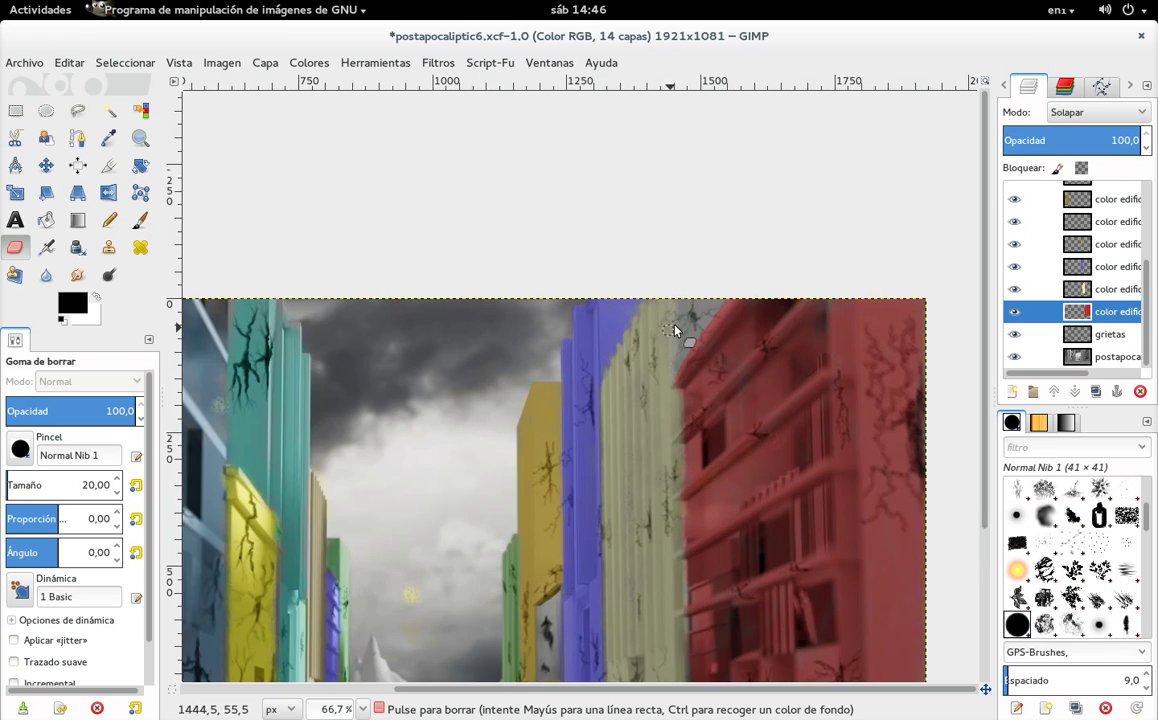
scroll(680, 322, "up", 1)
scroll(700, 308, "up", 1)
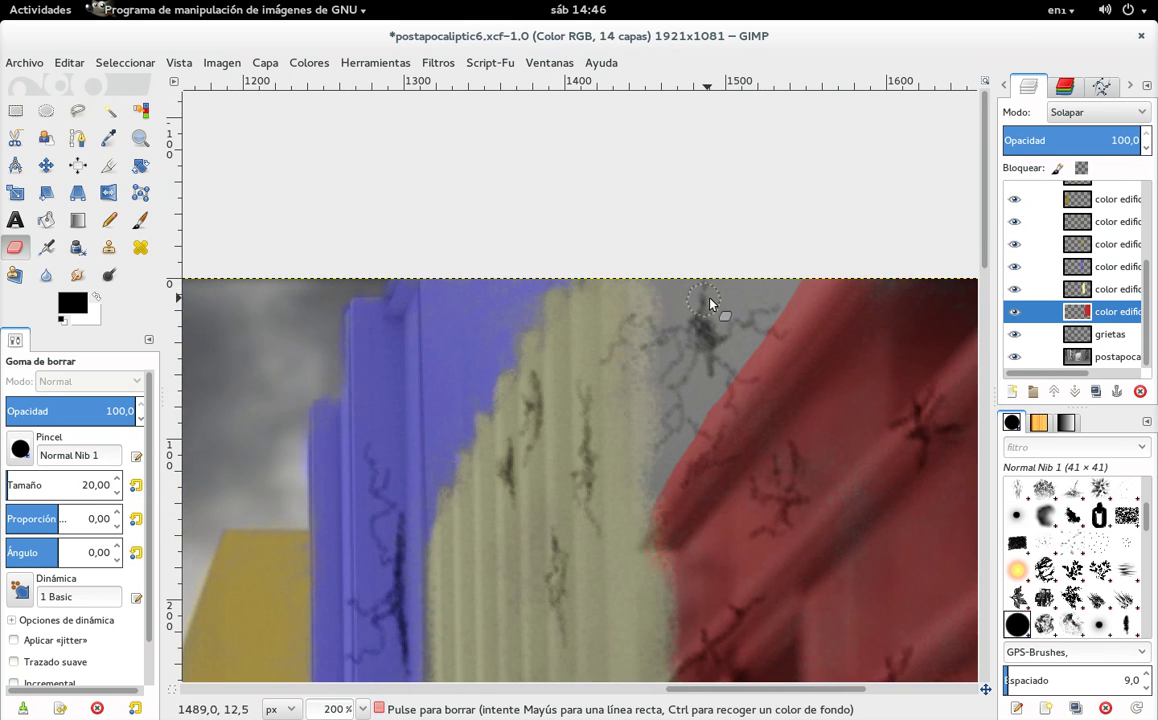
scroll(680, 320, "up", 1)
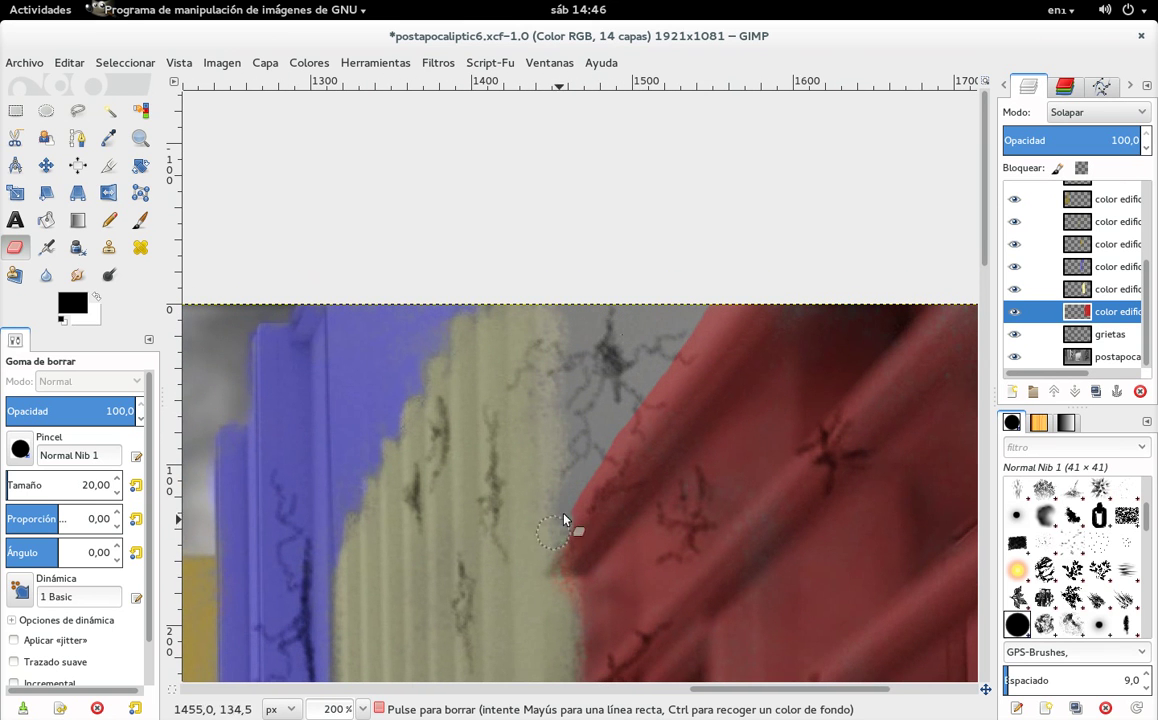
mouse_move(654, 388)
left_mouse_down()
mouse_move(737, 310)
mouse_move(659, 406)
mouse_move(694, 346)
left_mouse_up()
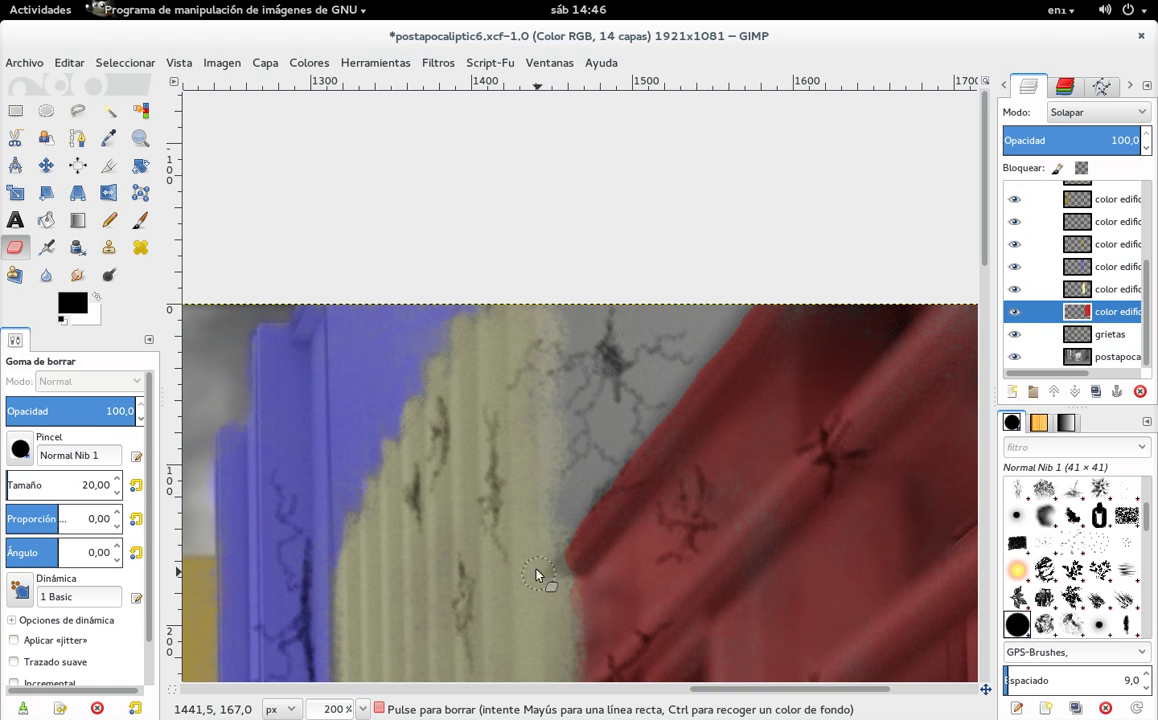
left_click_drag(558, 488, 529, 590)
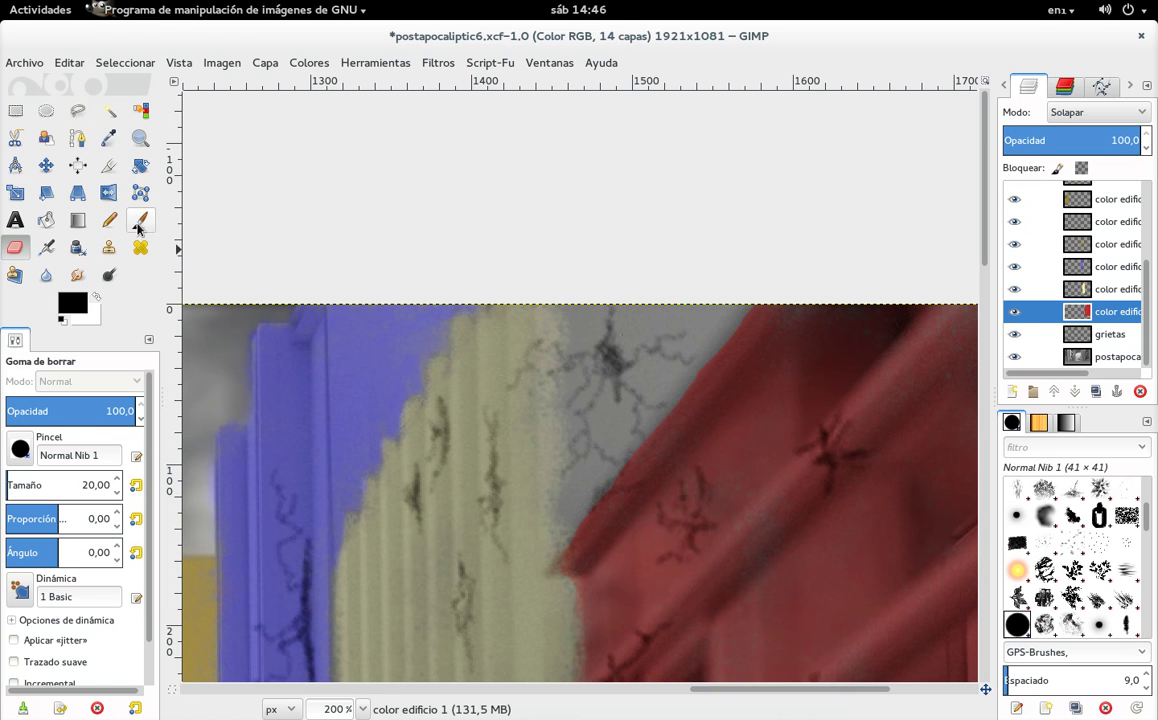
Step: On 'color edificio 2', sample the wall's pale yellow and load the 2B Pencil Shade brush preset
left_click(1108, 290)
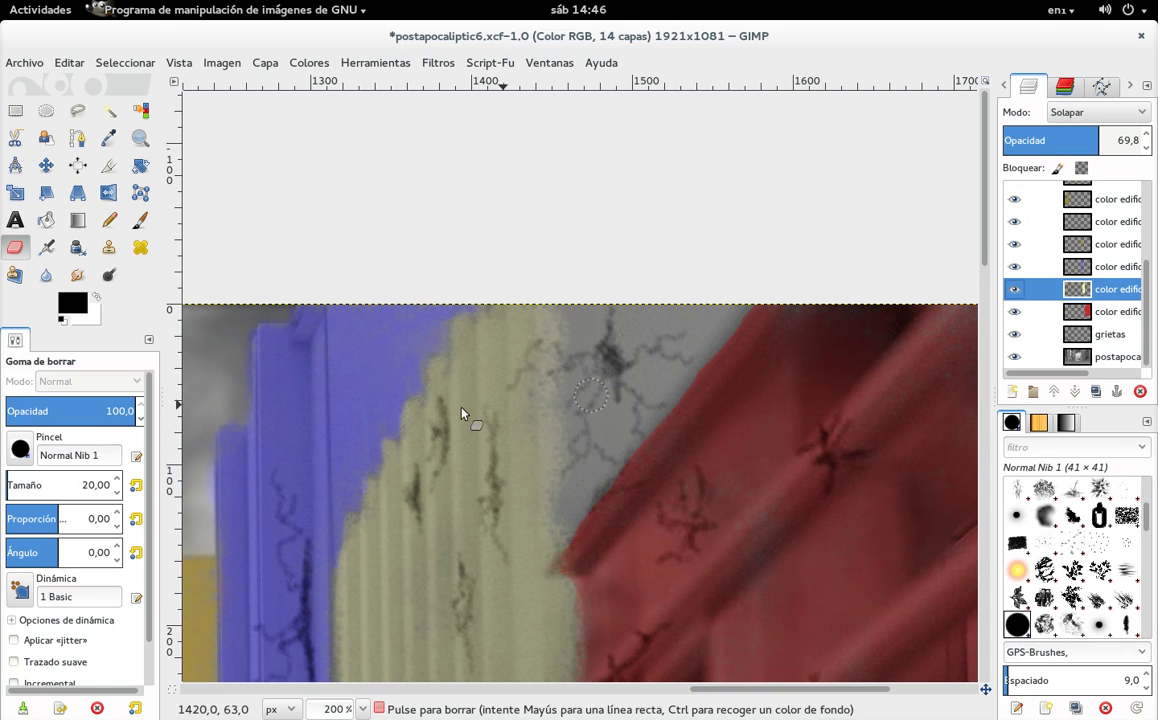
left_click(109, 139)
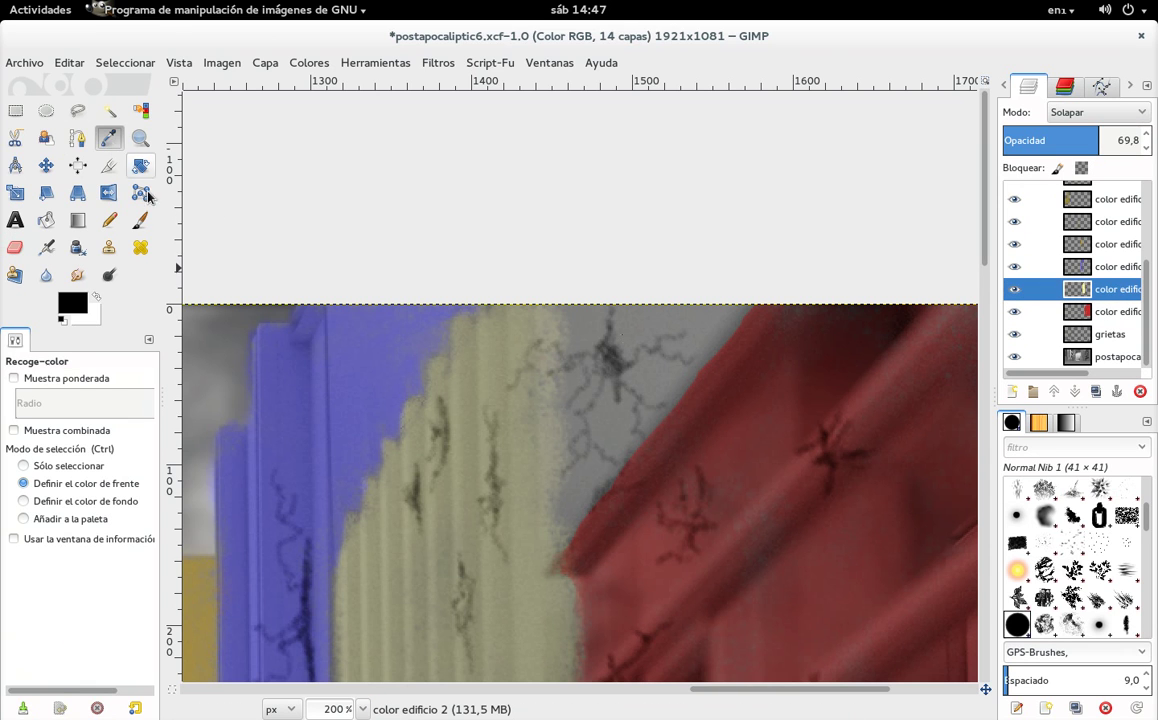
left_click(483, 447)
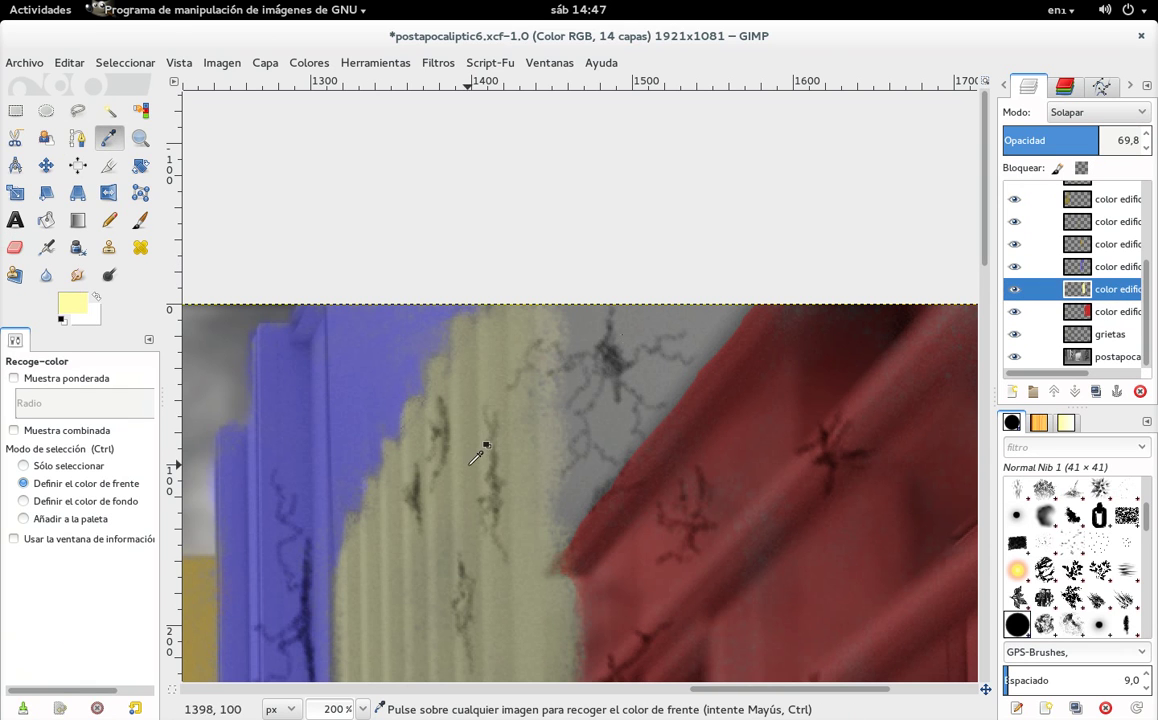
left_click(140, 220)
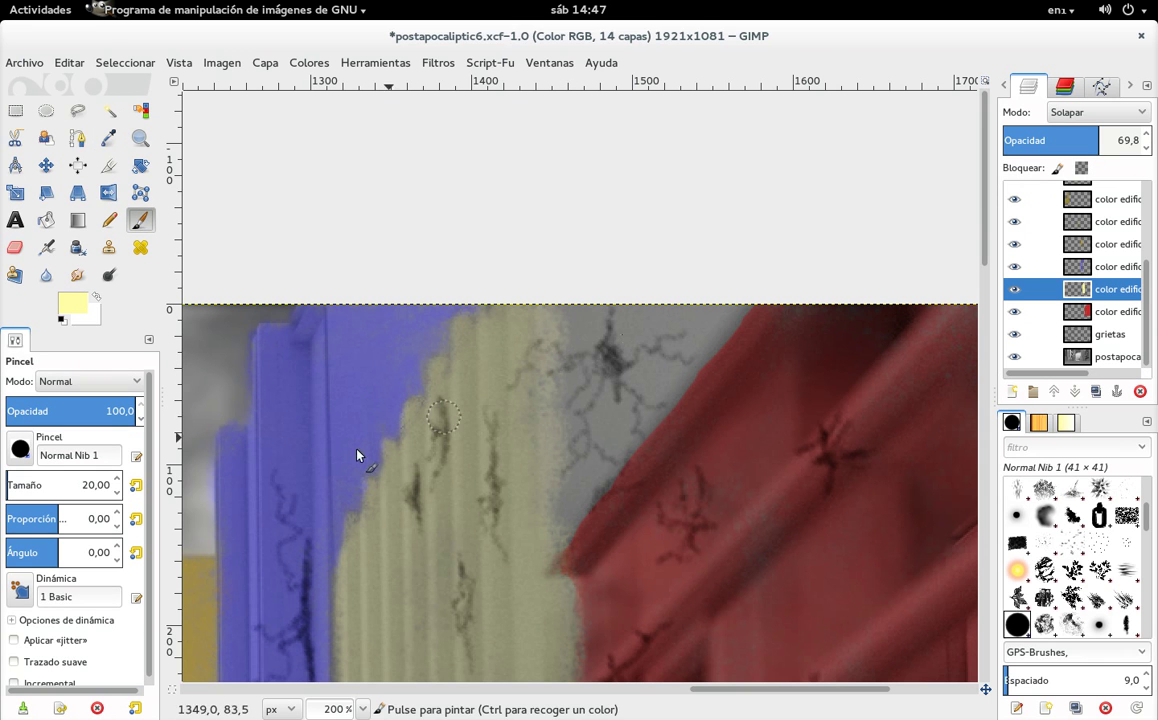
left_click(62, 708)
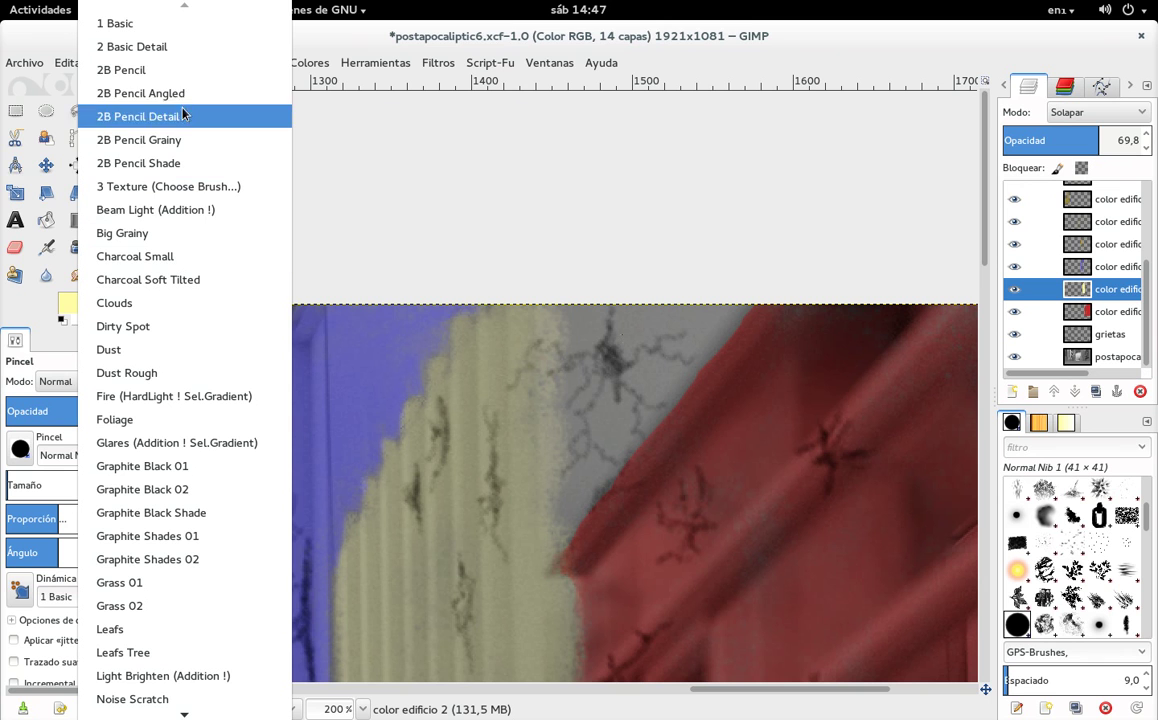
left_click(185, 163)
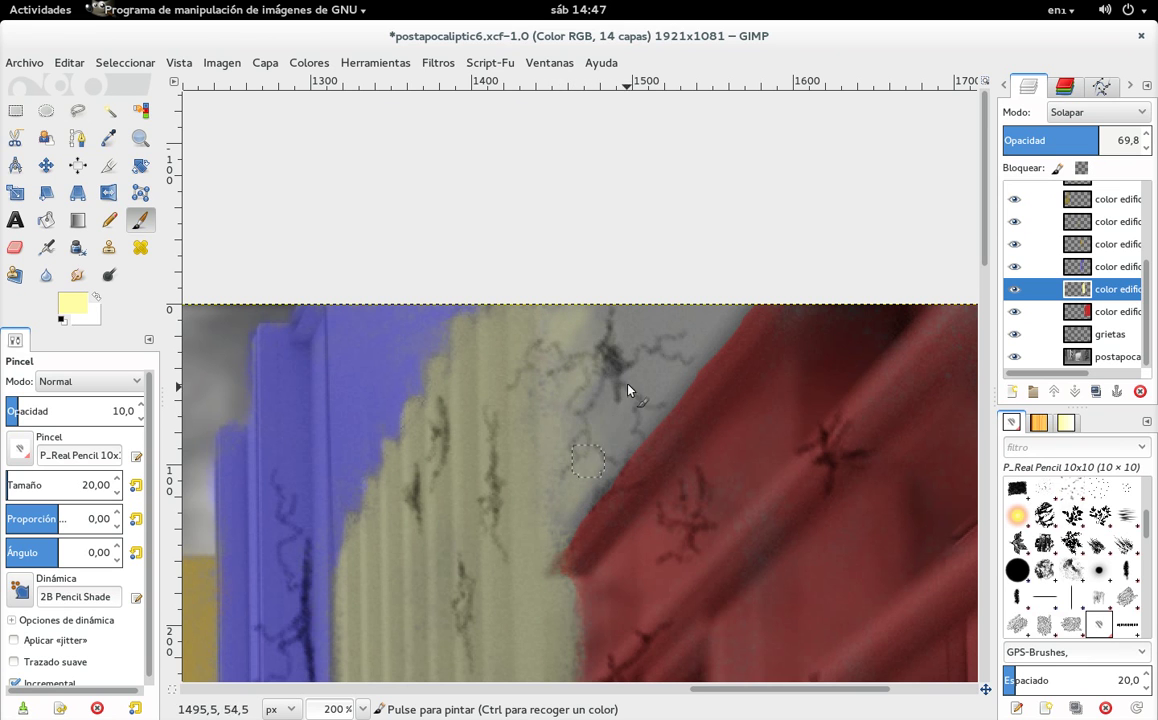
Step: Shade the grey gap on the beige wall pale yellow, then reselect 'color edificio 1'
left_click(583, 327)
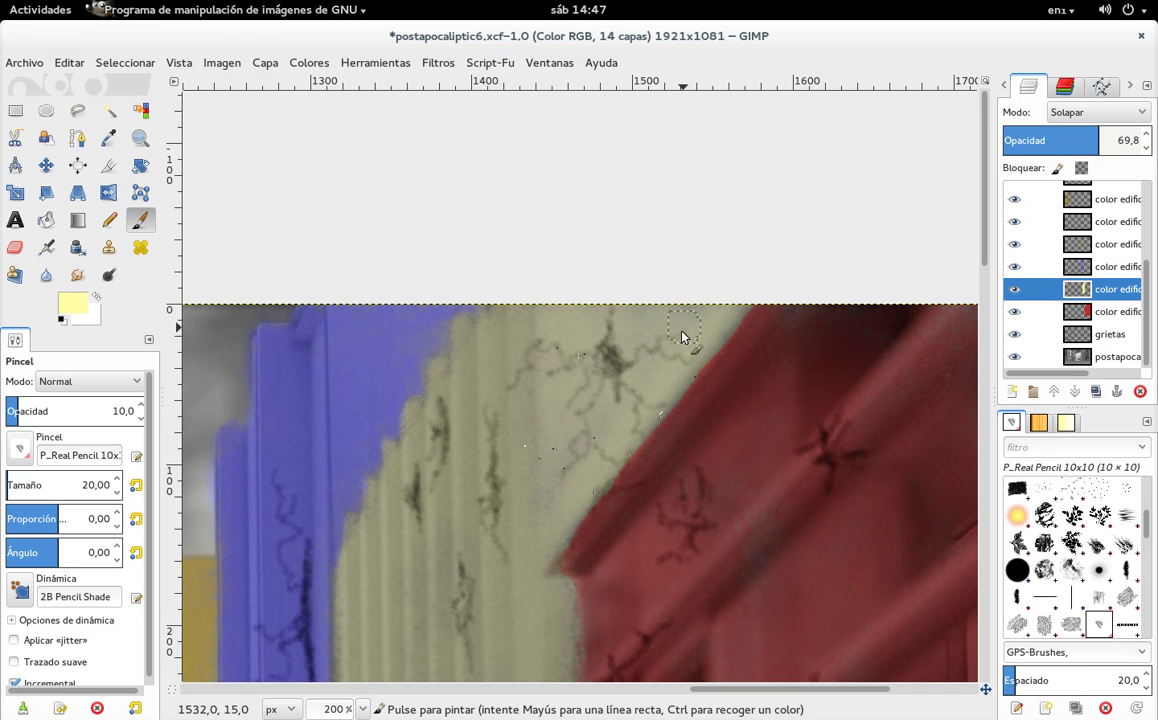
left_click(1093, 316)
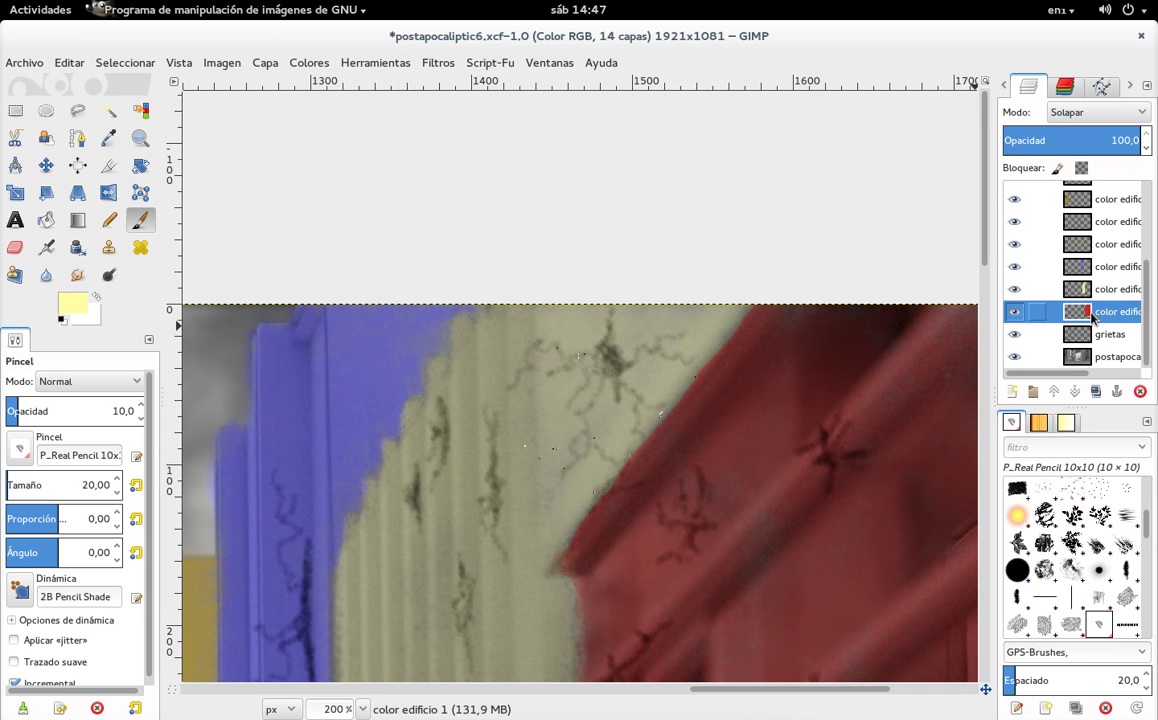
Step: Sample the red building's red and dab faint red along its edge
left_click(109, 138)
left_click(752, 421)
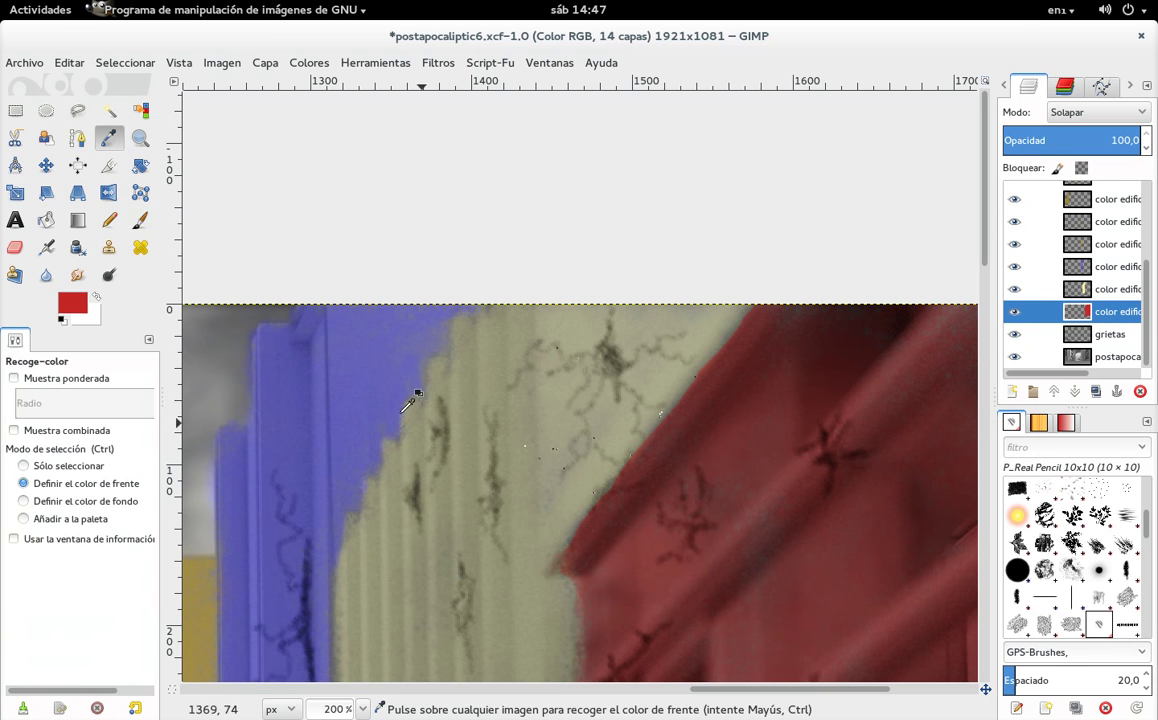
left_click(140, 220)
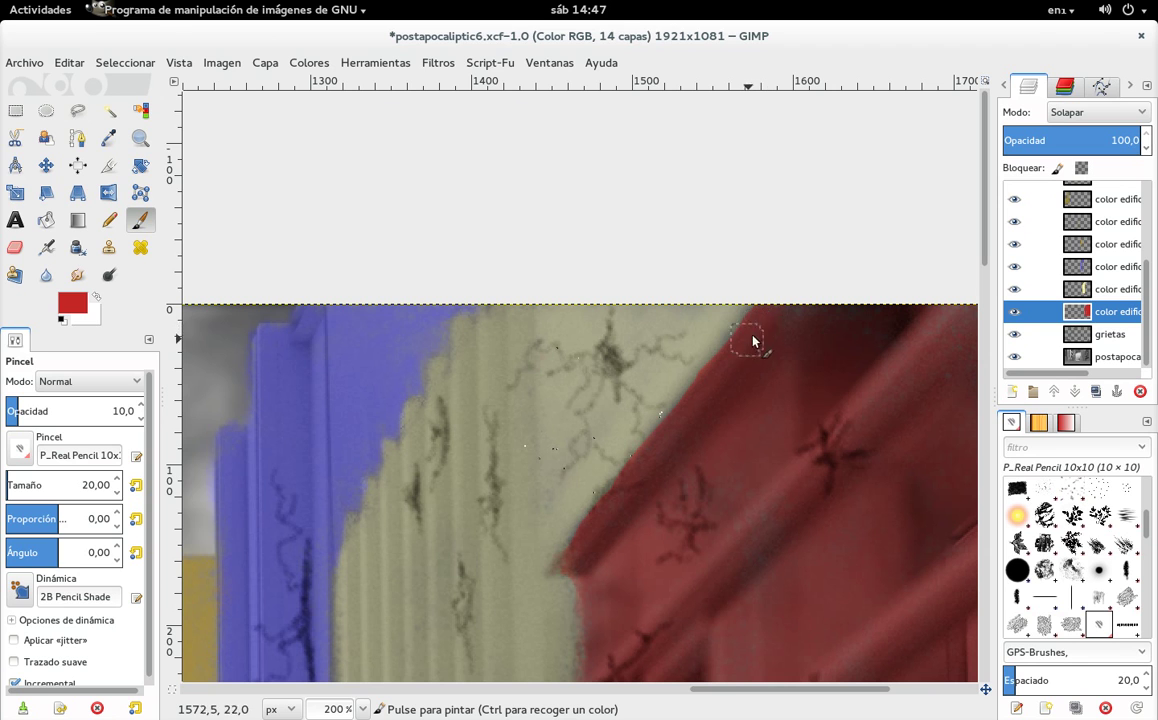
left_click(707, 364)
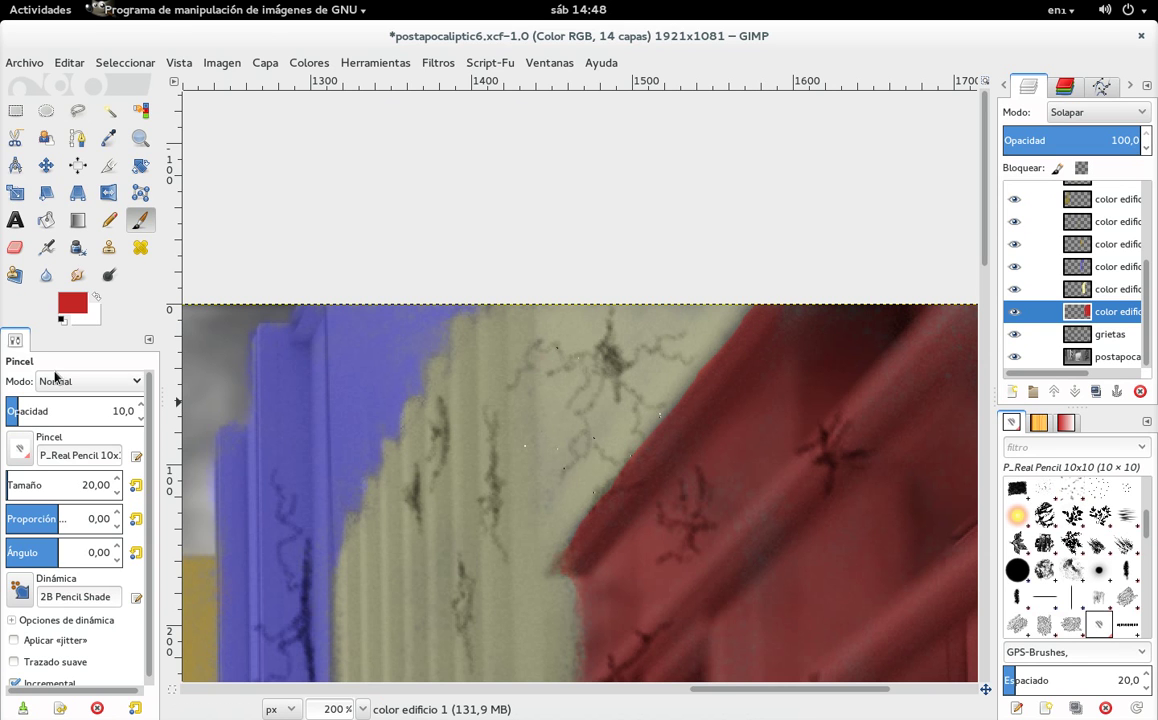
Step: Repaint the red edge with the 1 Basic preset, undoing one blob and shrinking size to 5.83
left_click(61, 709)
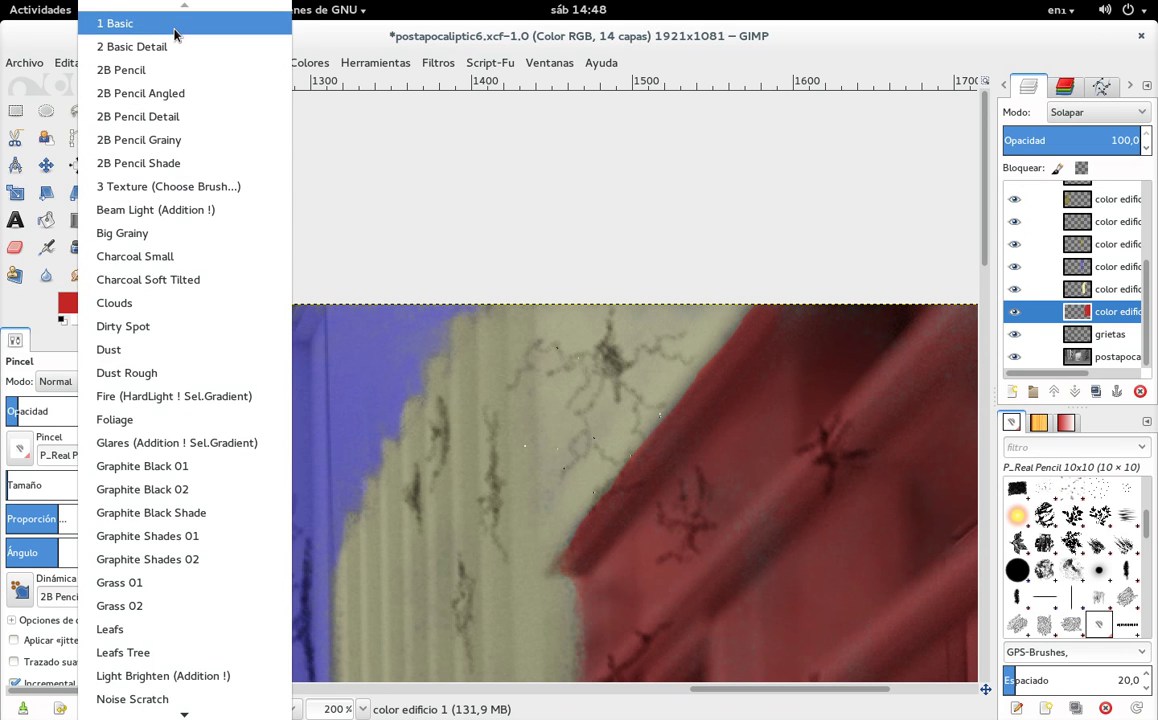
left_click(174, 30)
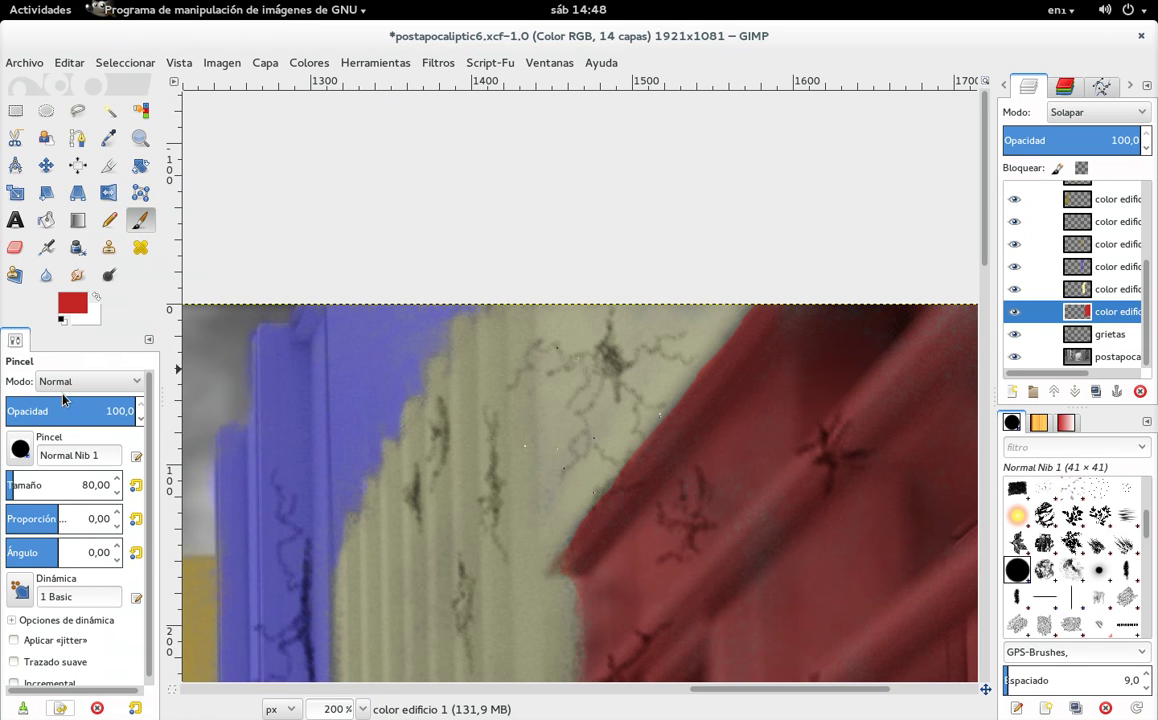
mouse_move(58, 487)
left_mouse_down()
mouse_move(31, 495)
mouse_move(53, 499)
left_mouse_up()
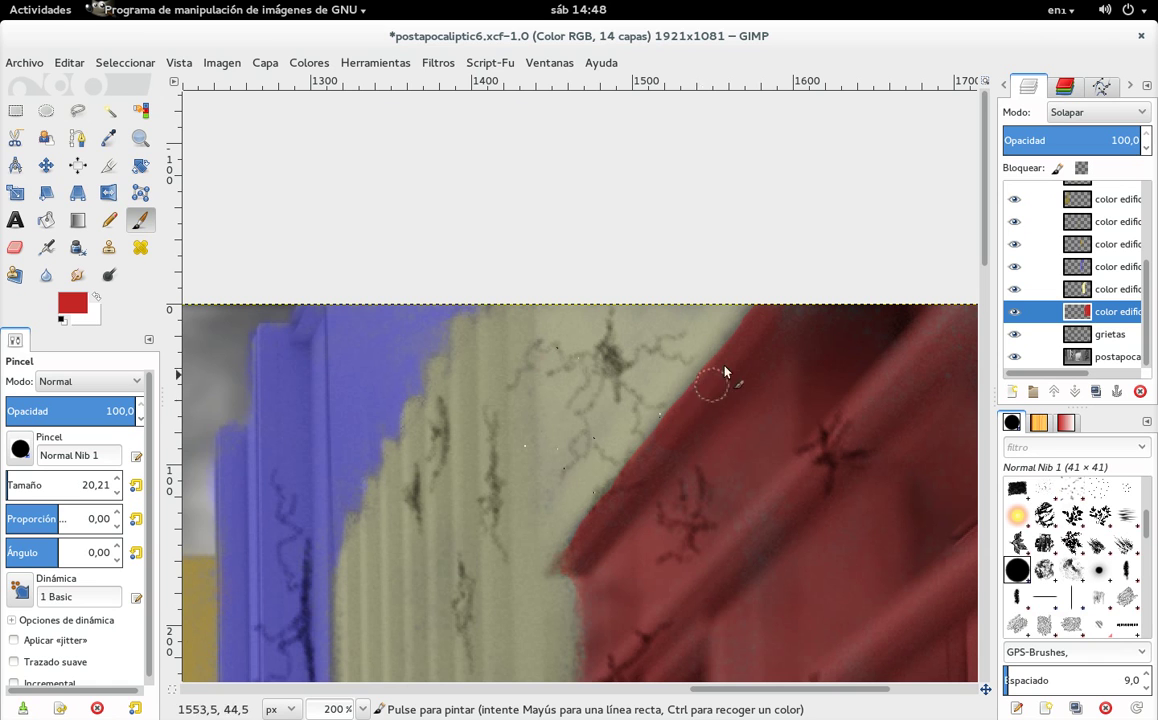
mouse_move(757, 332)
left_mouse_down()
mouse_move(717, 392)
mouse_move(779, 315)
left_mouse_up()
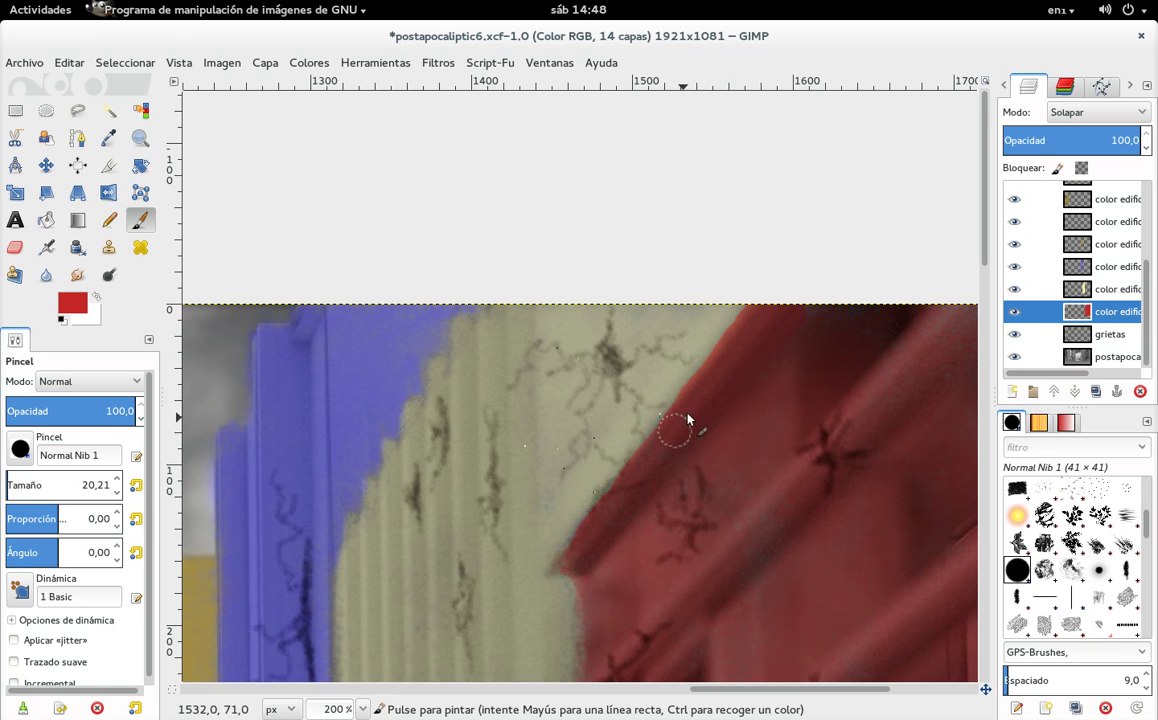
mouse_move(681, 427)
left_mouse_down()
mouse_move(667, 445)
mouse_move(693, 406)
mouse_move(576, 563)
left_mouse_up()
key("ctrl+z")
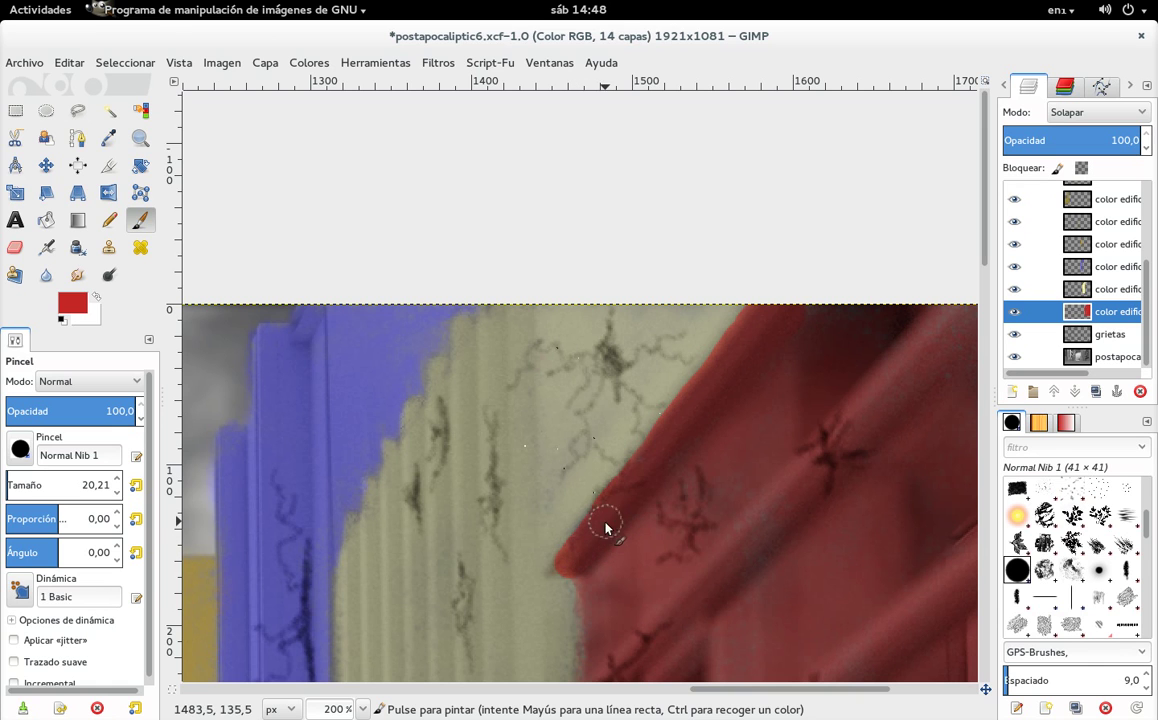
left_click_drag(85, 497, 63, 497)
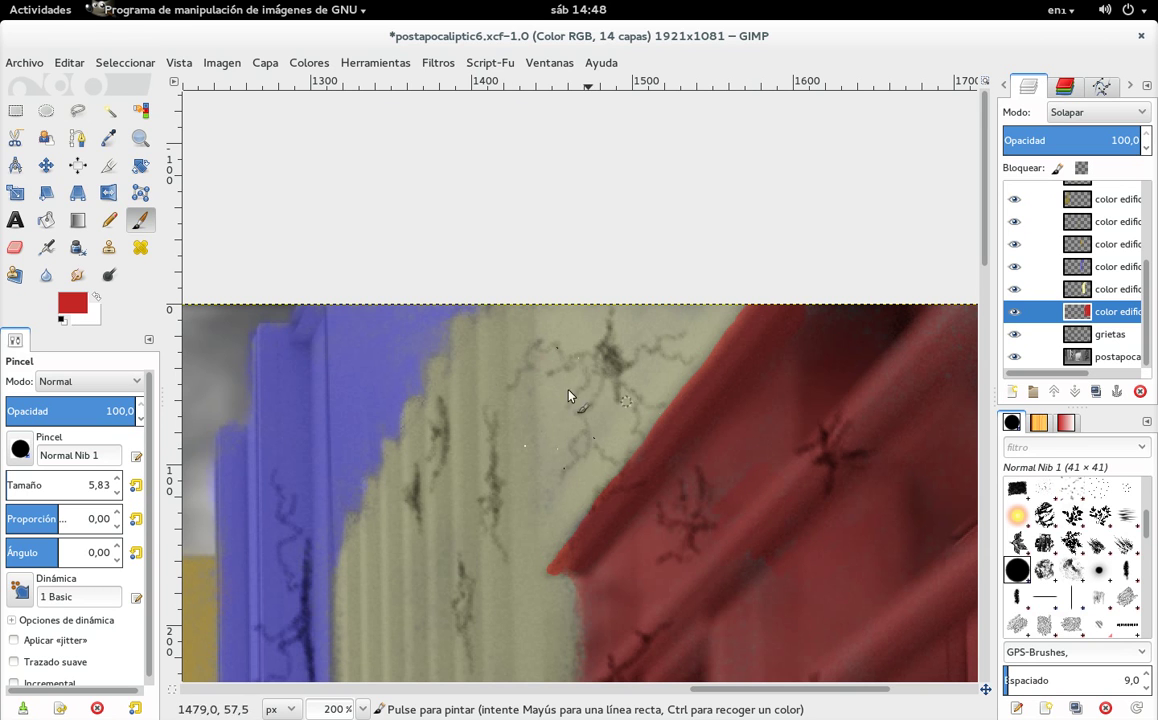
Step: On 'color edificio 2', cover the dark specks in sampled beige and raise brush size to 19.45
left_click(1118, 290)
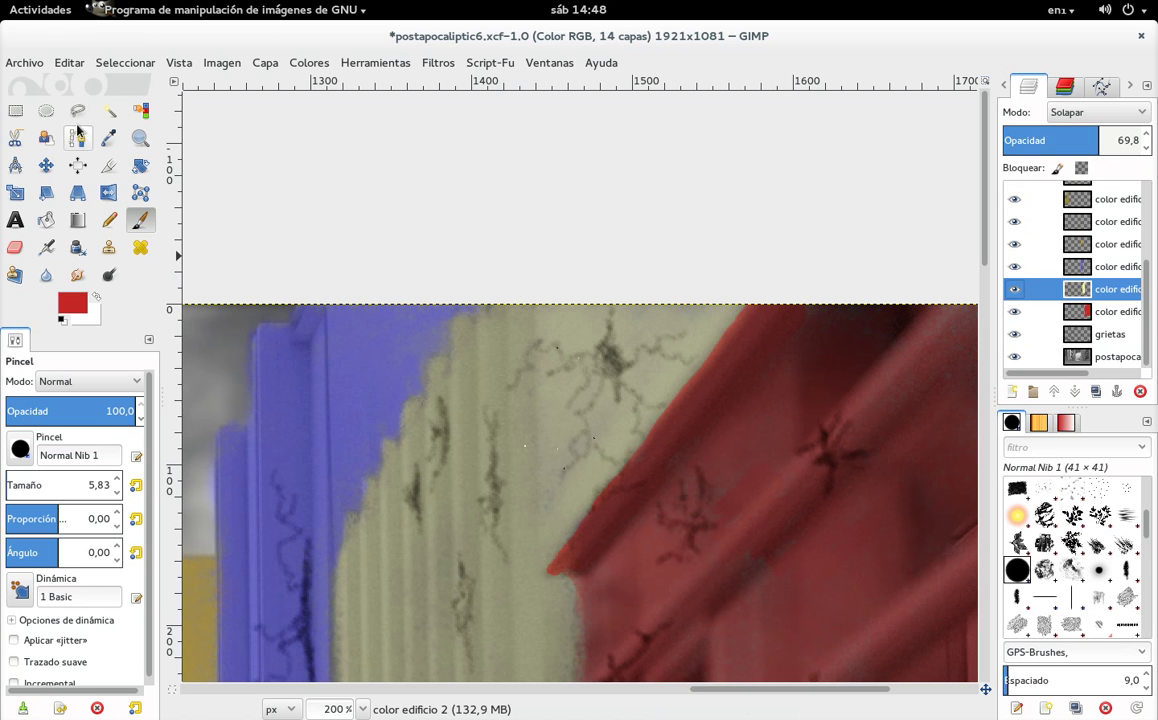
left_click(108, 137)
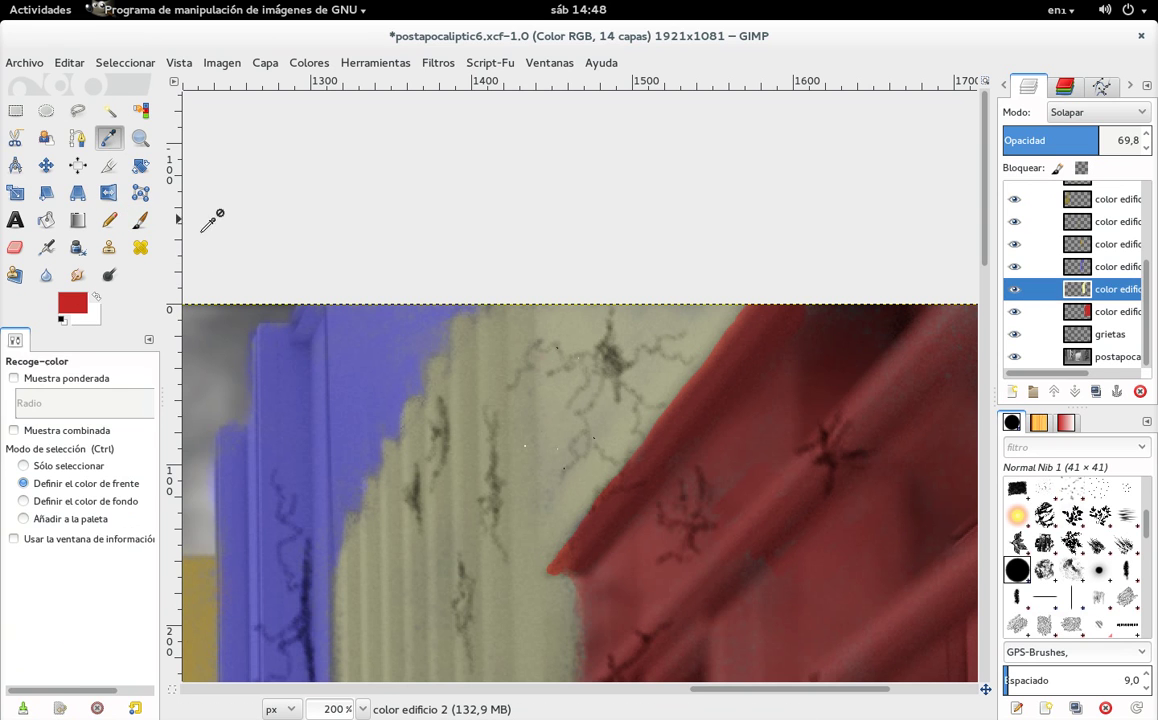
left_click(505, 374)
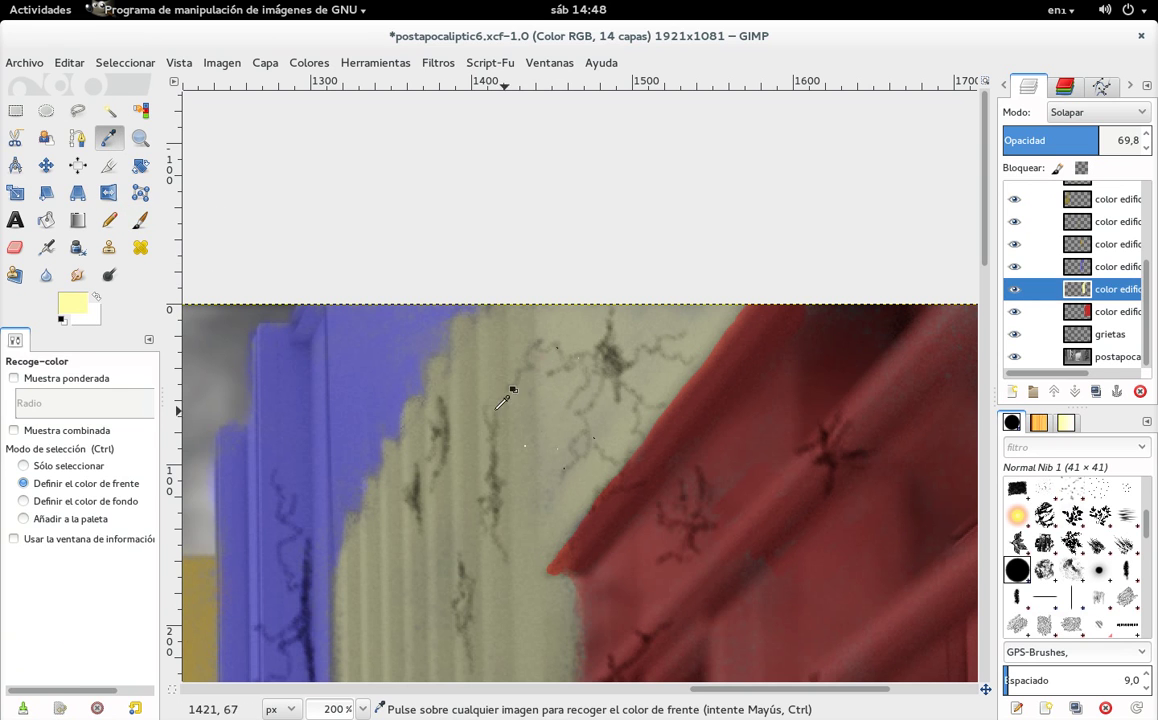
left_click(141, 221)
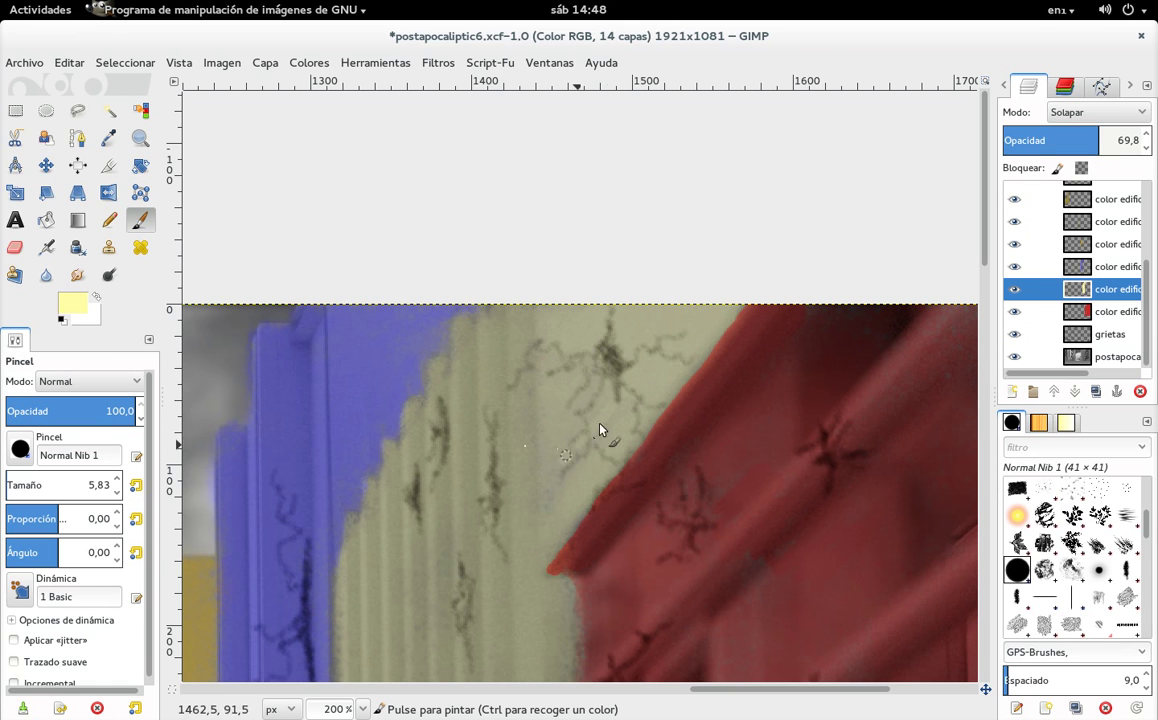
left_click_drag(592, 442, 564, 466)
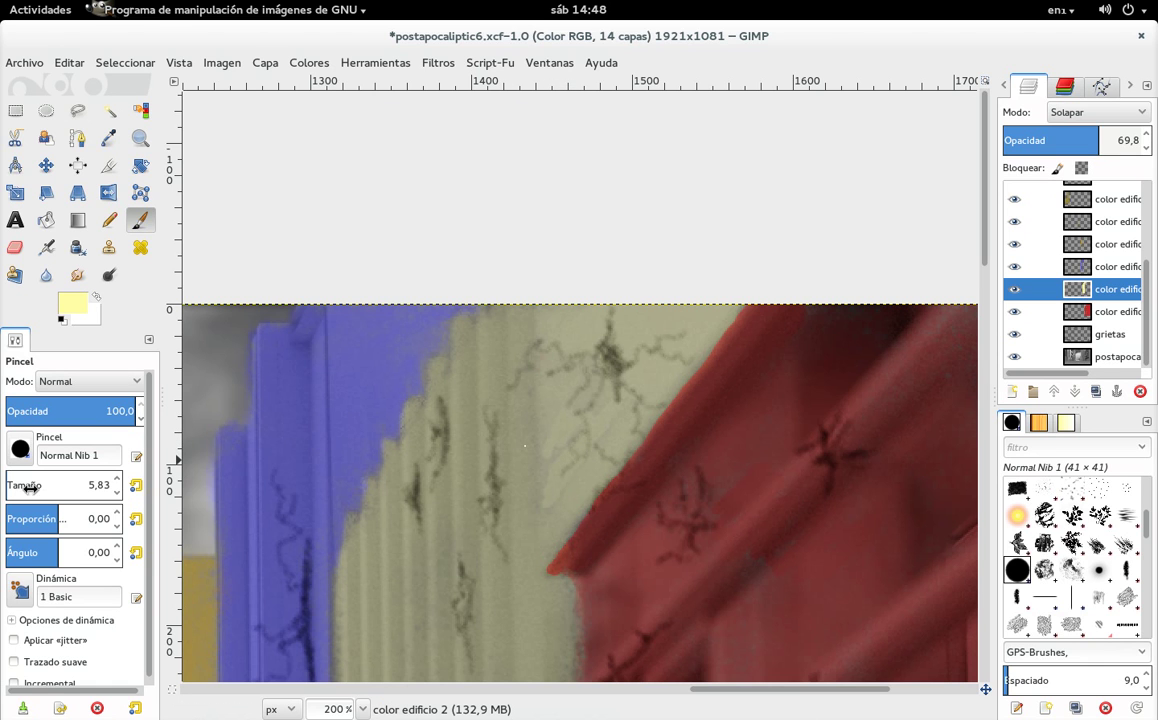
left_click_drag(46, 492, 66, 492)
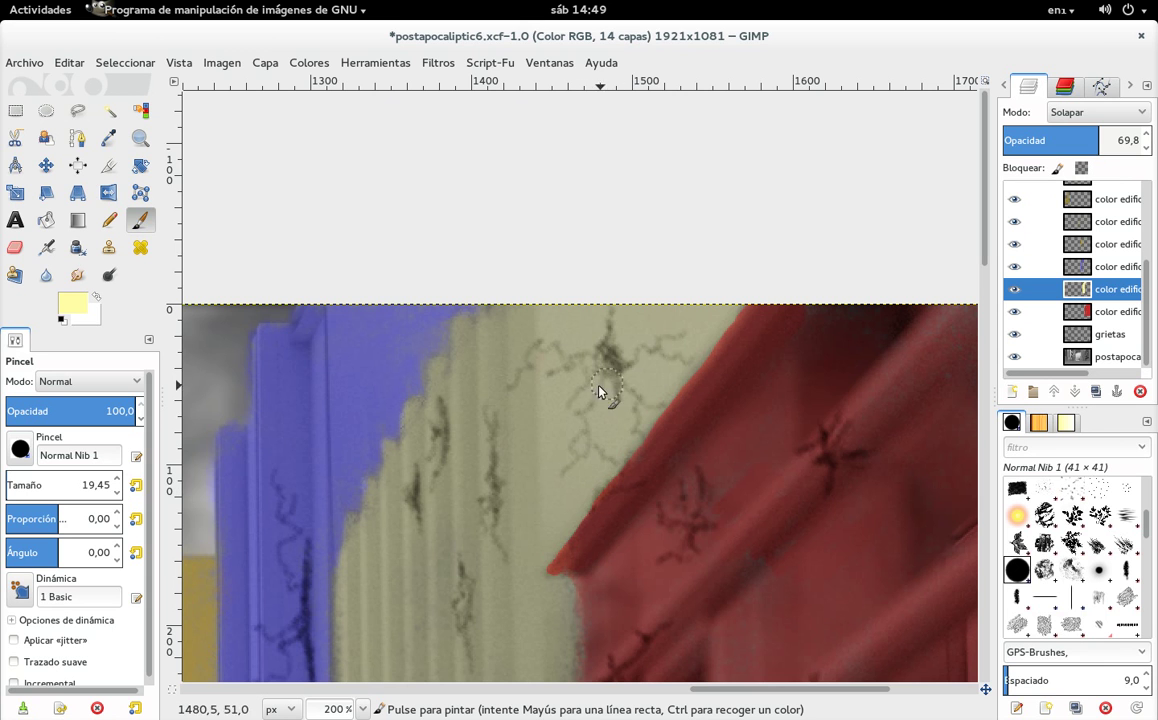
Step: With the Eraser on an upper building layer, remove the stray yellow dab in the sky
scroll(578, 372, "down", 1)
scroll(578, 372, "down", 1)
scroll(578, 372, "down", 1)
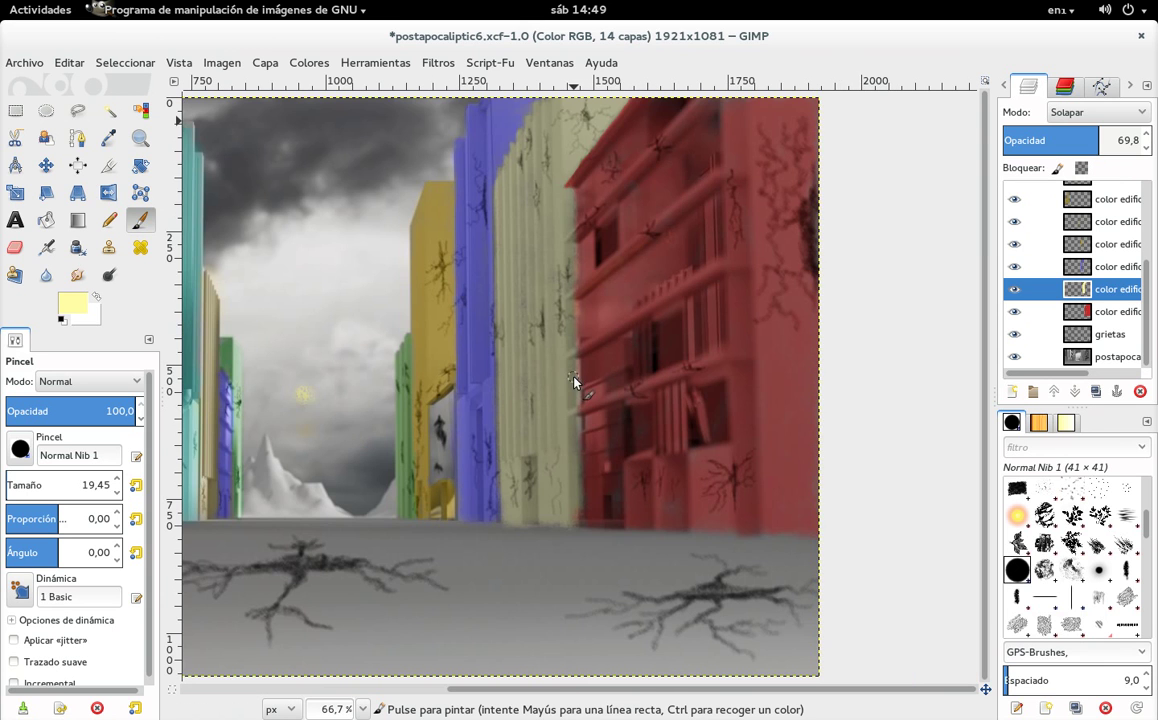
scroll(575, 380, "left", 3)
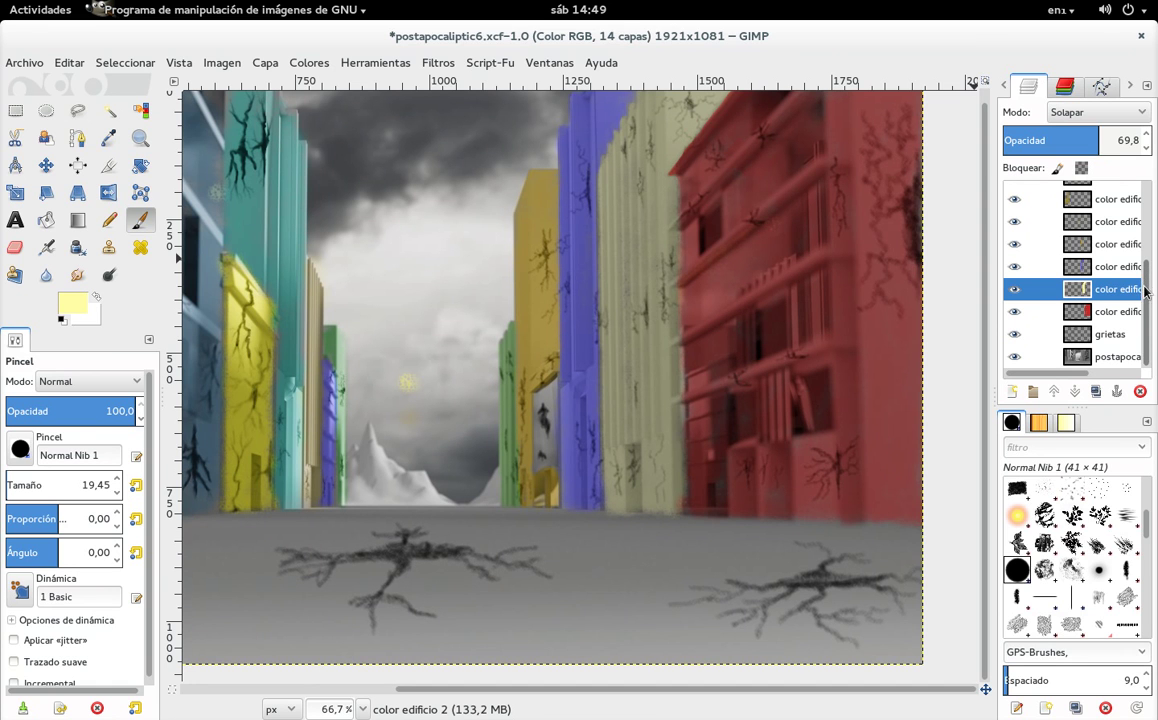
left_click_drag(1147, 297, 1147, 237)
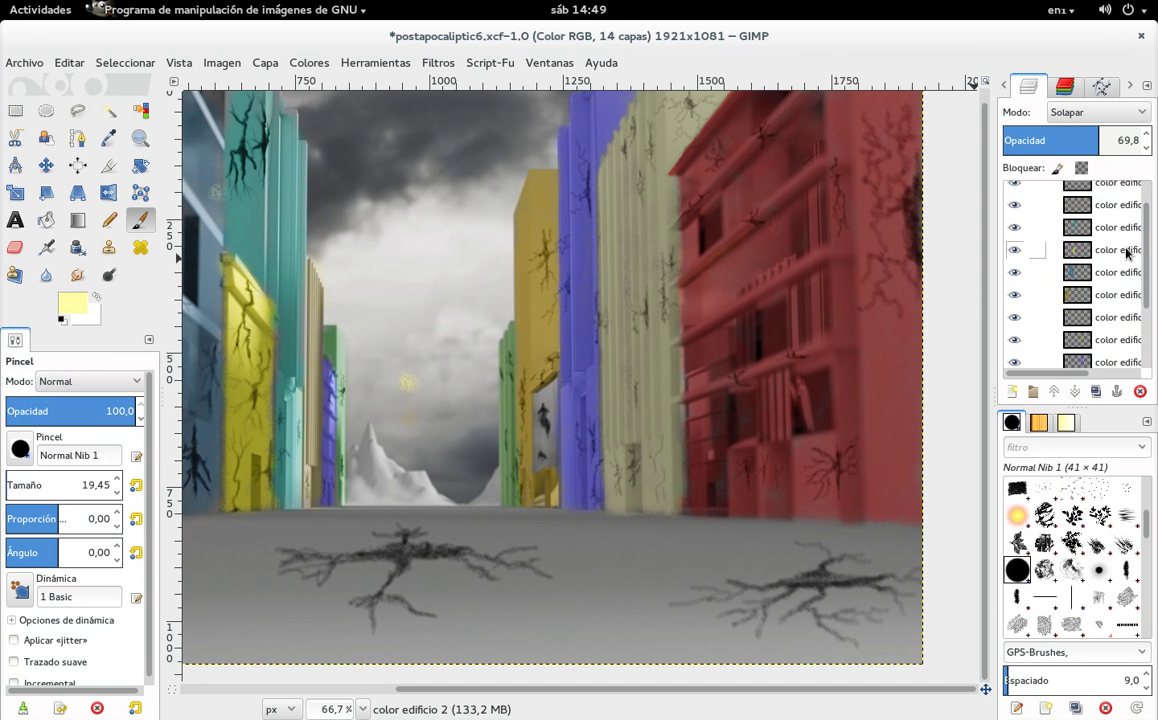
left_click(1115, 249)
key("shift+e")
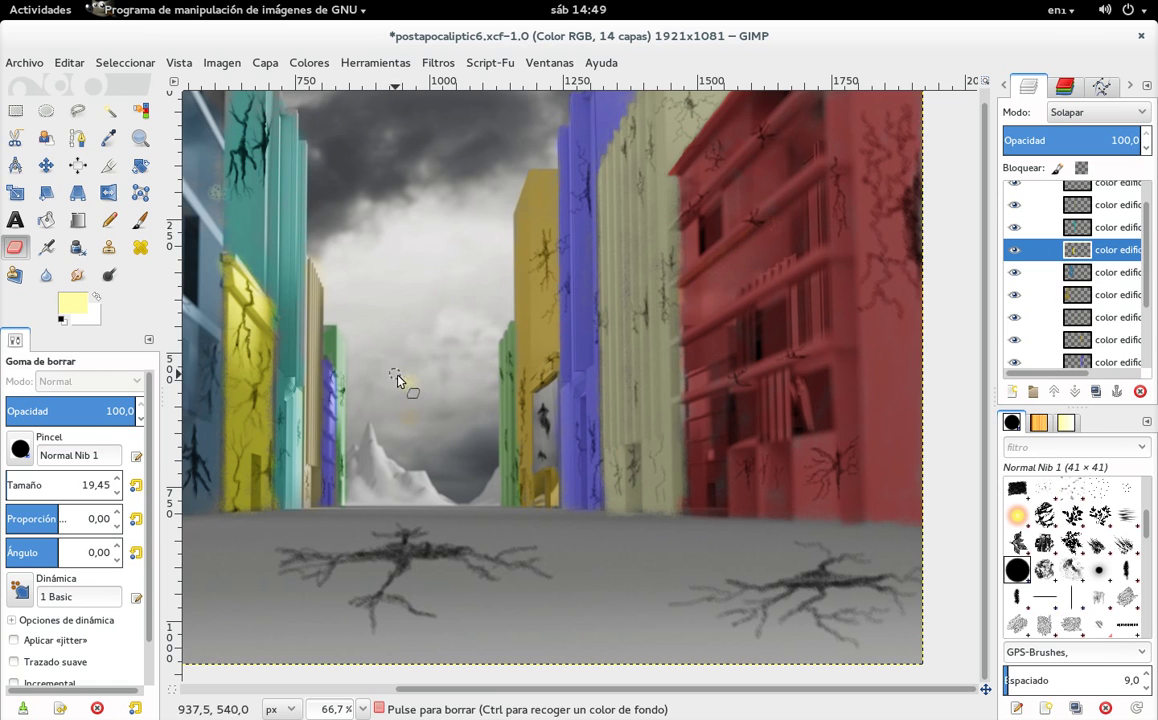
left_click(408, 388)
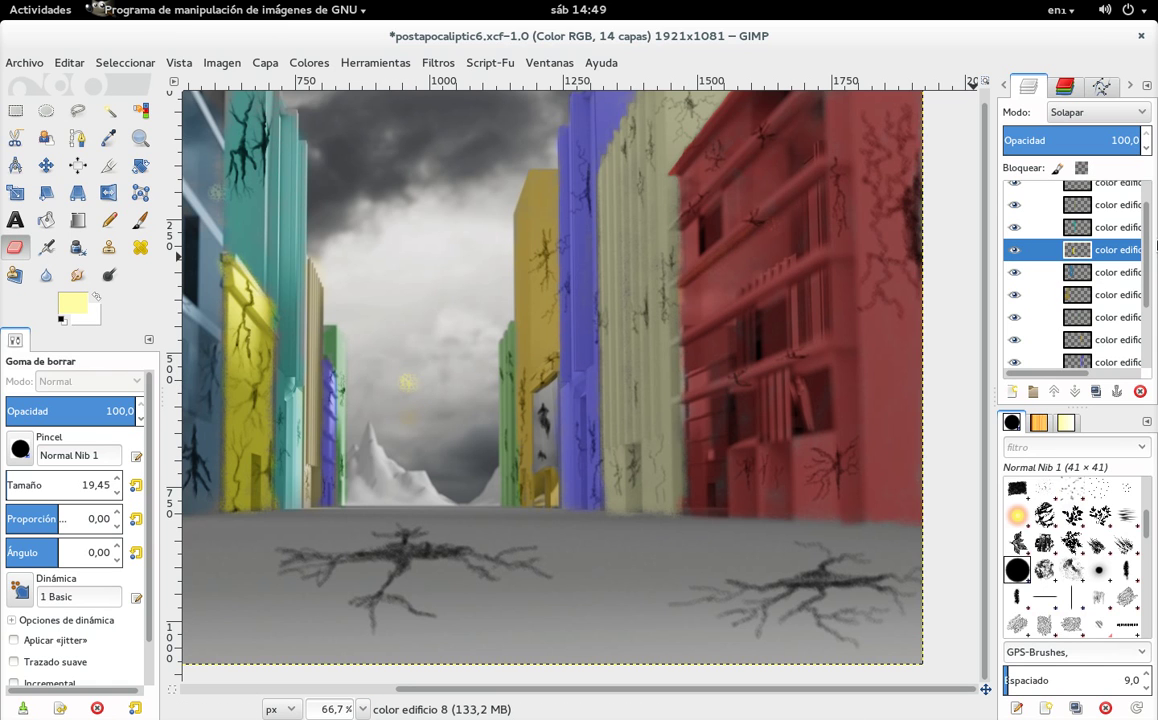
Step: Step through the building colour layers from 'color edificio 2' upward, checking for excess tint
scroll(1075, 270, "down", 2)
left_click_drag(1077, 306, 955, 340)
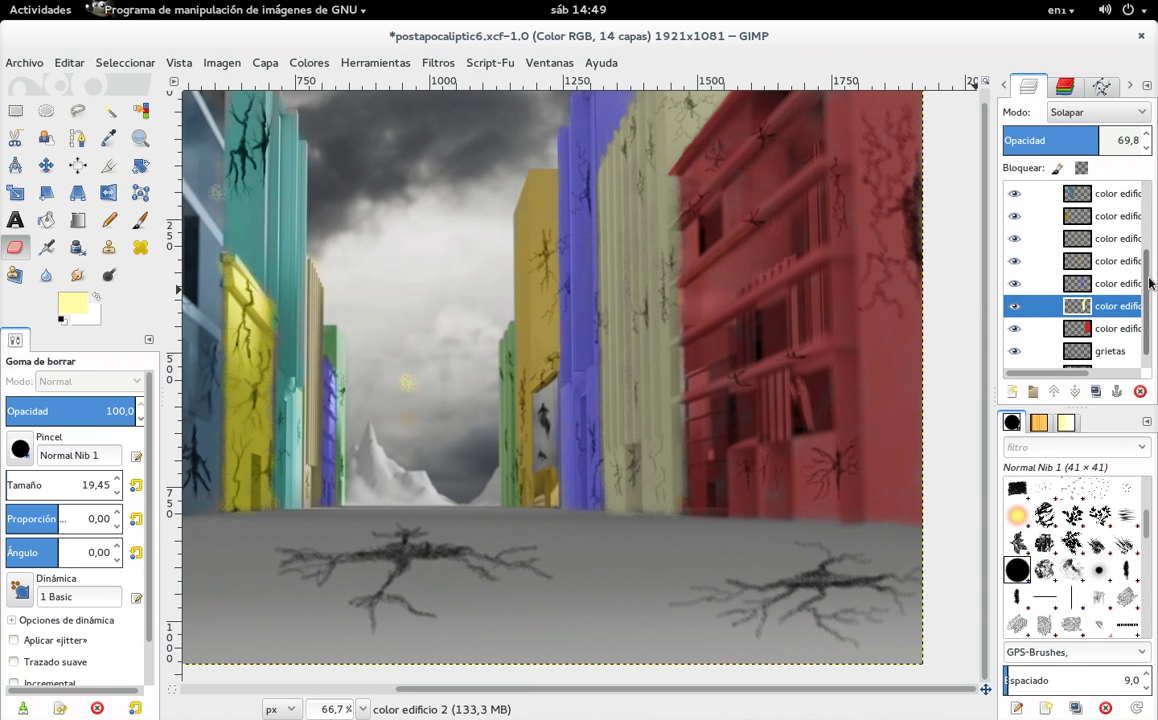
scroll(1153, 204, "up", 3)
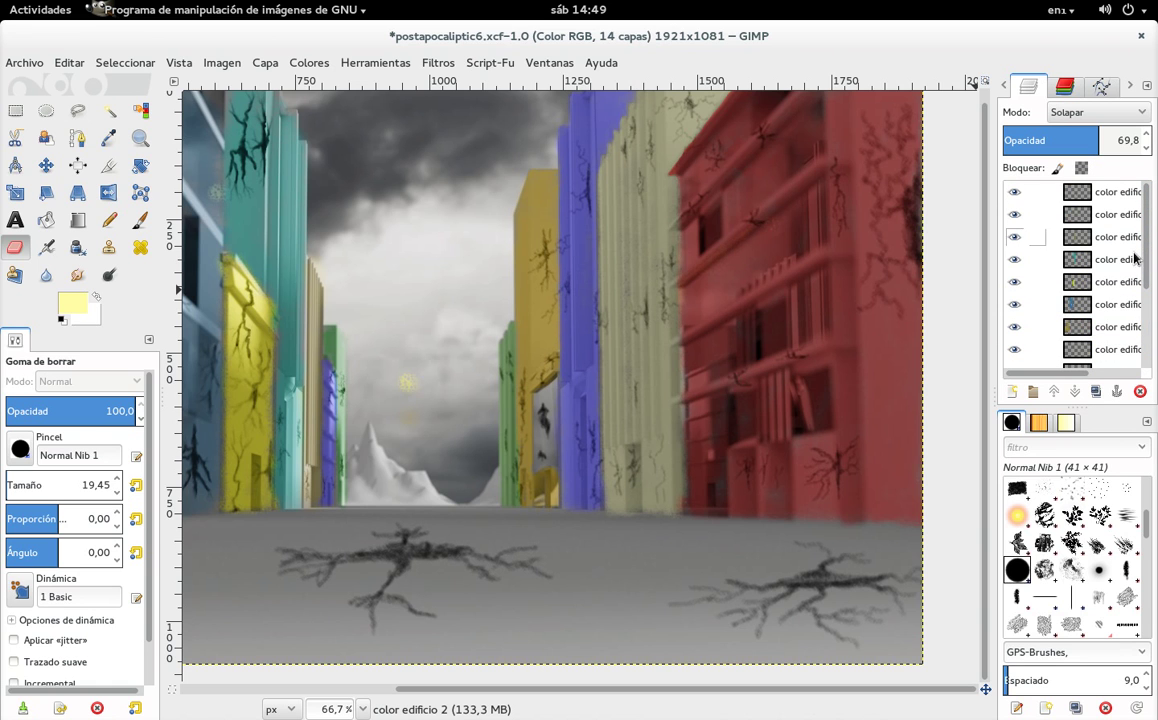
left_click(1110, 327)
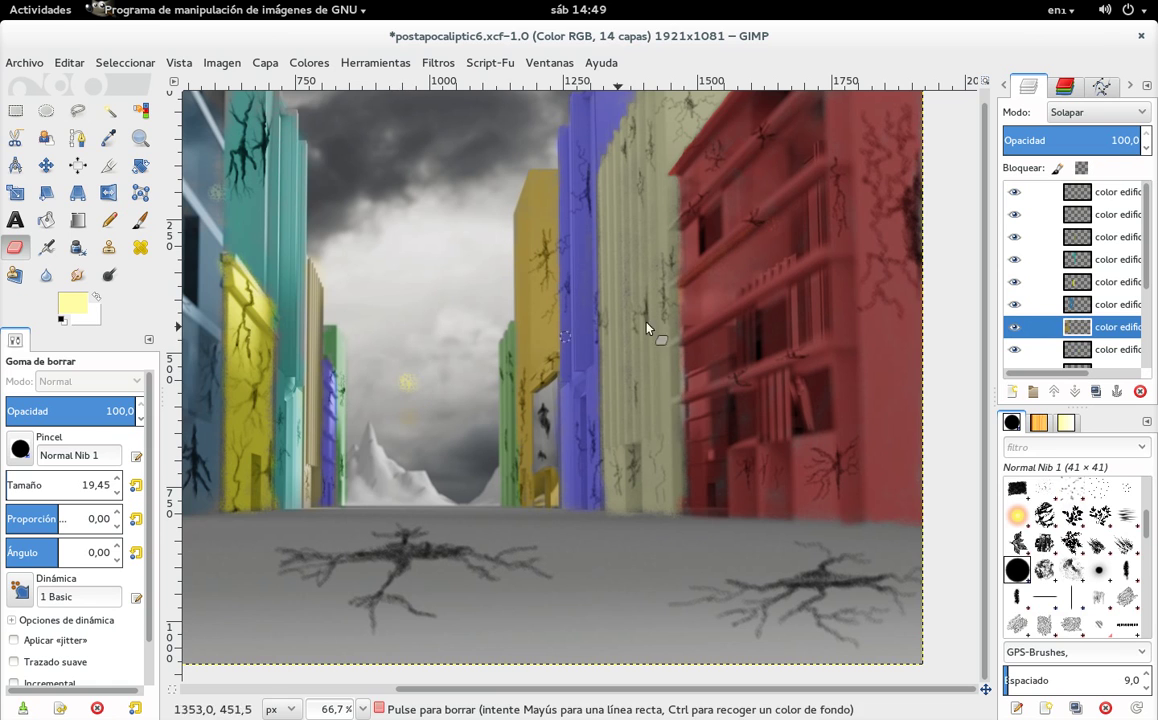
left_click(1030, 191)
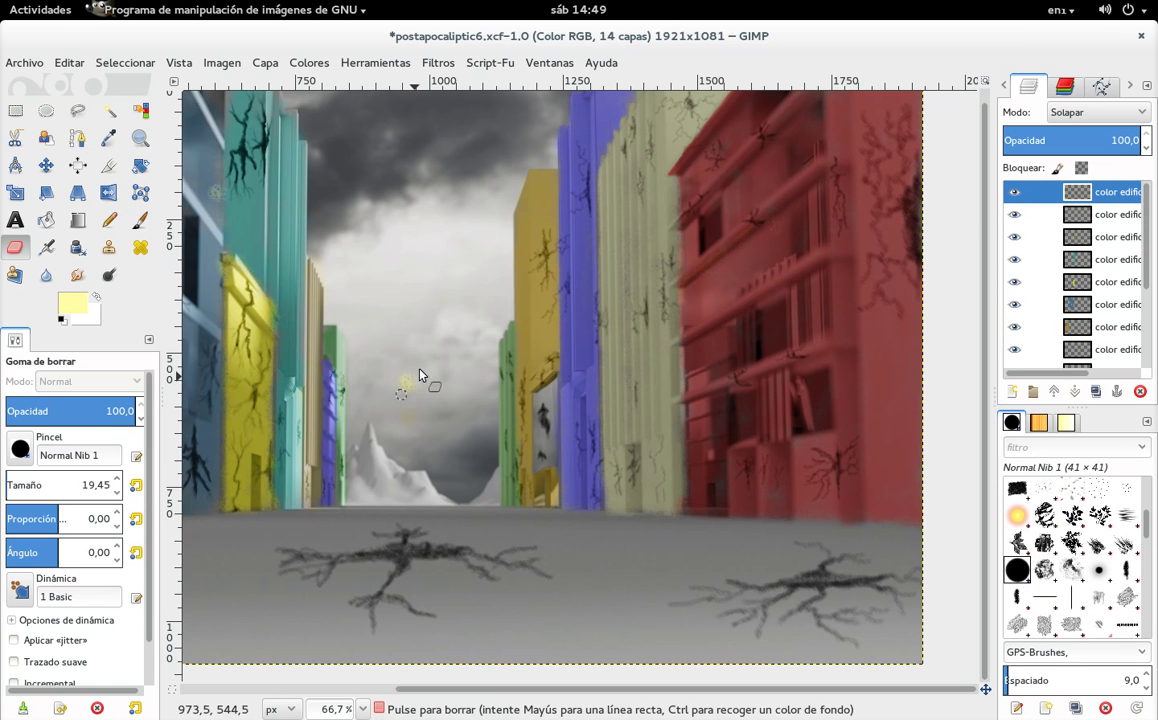
left_click(1115, 214)
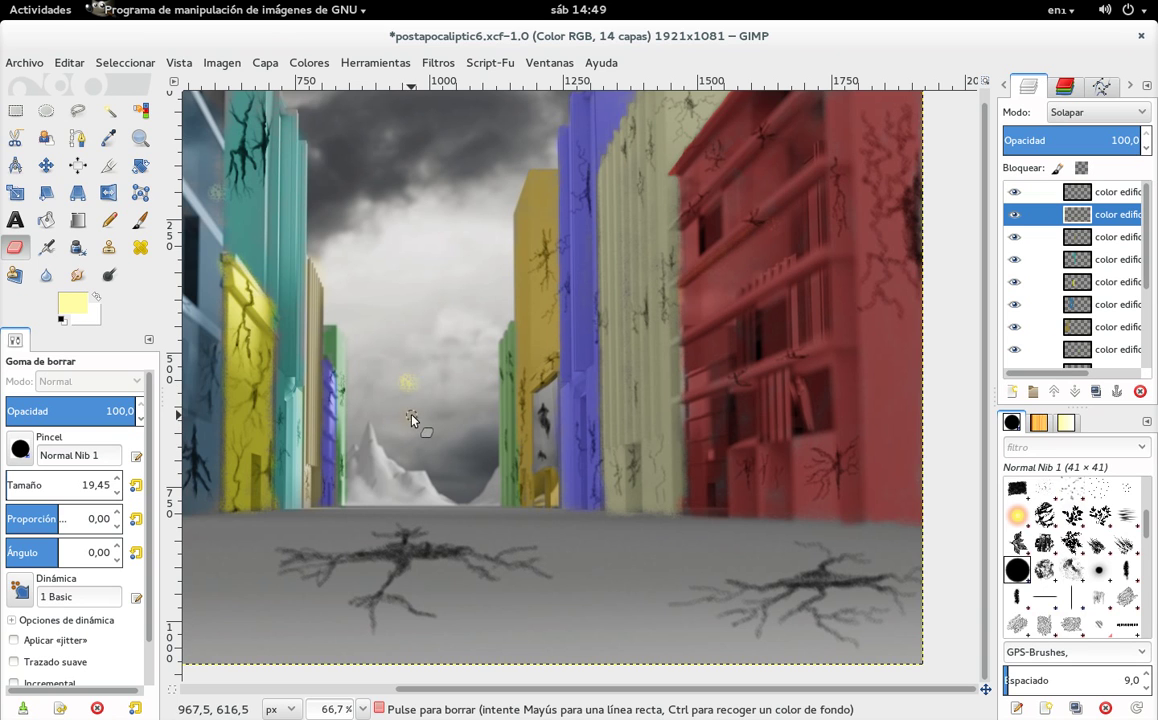
left_click(1105, 237)
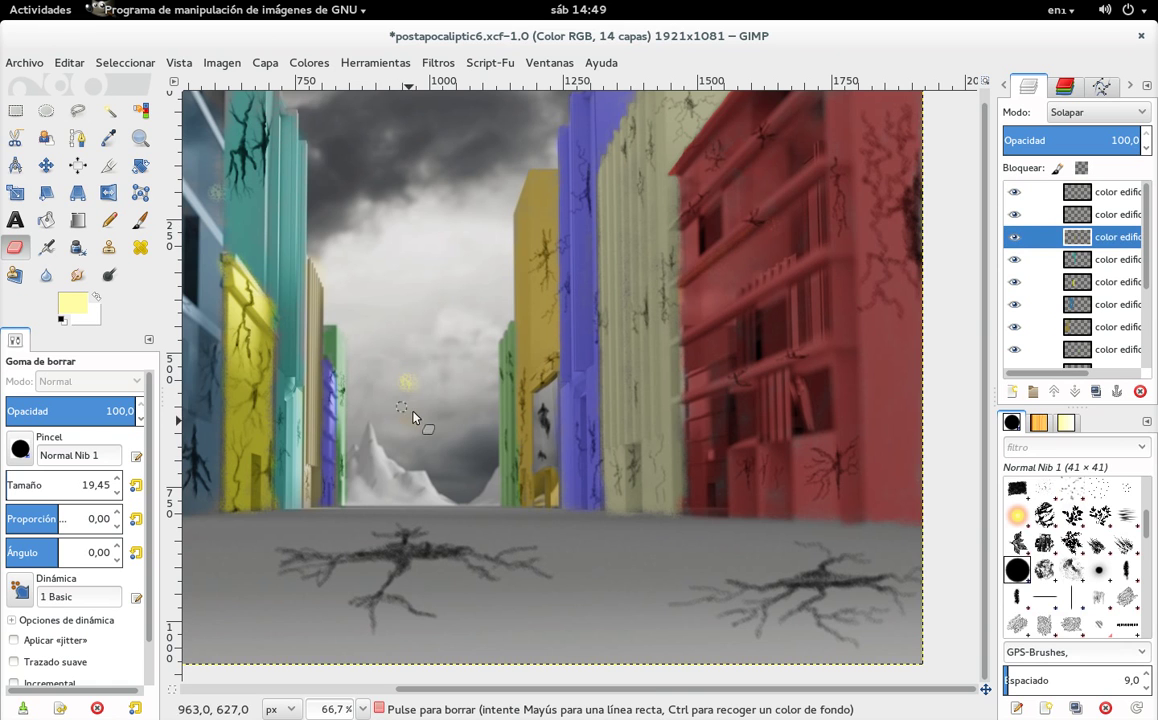
left_click(1100, 259)
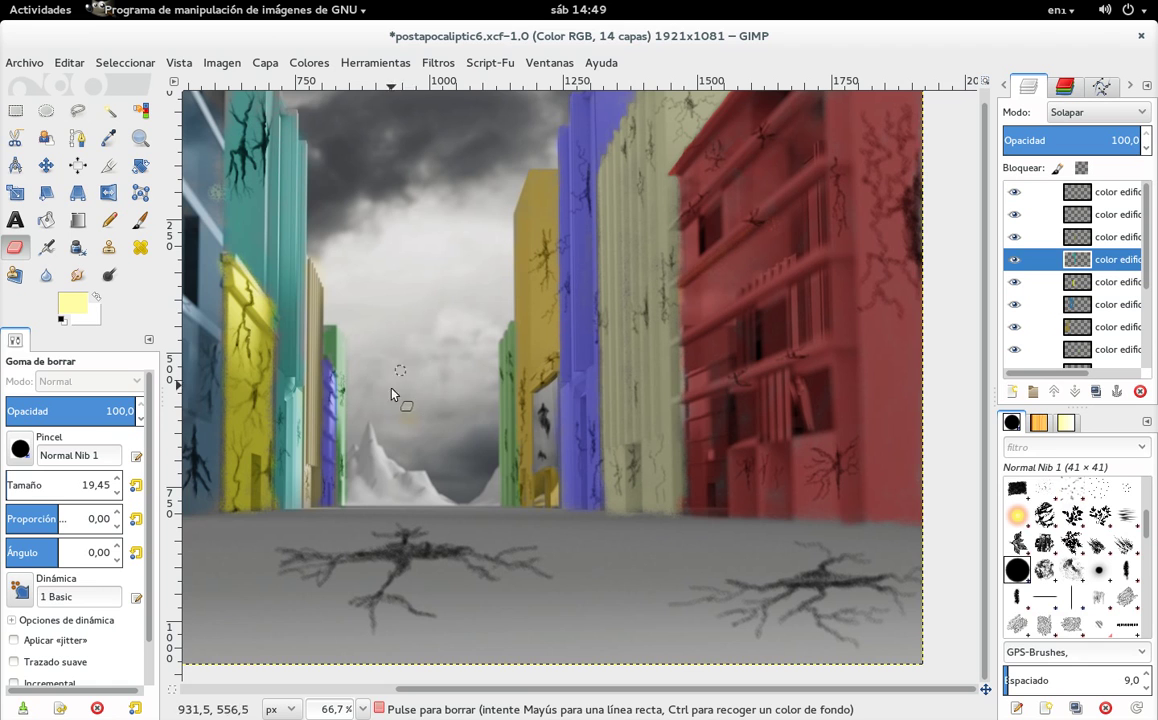
Step: Move down the colour layers with Page Down and pan to the left-side buildings
right_click(400, 414)
key("Escape")
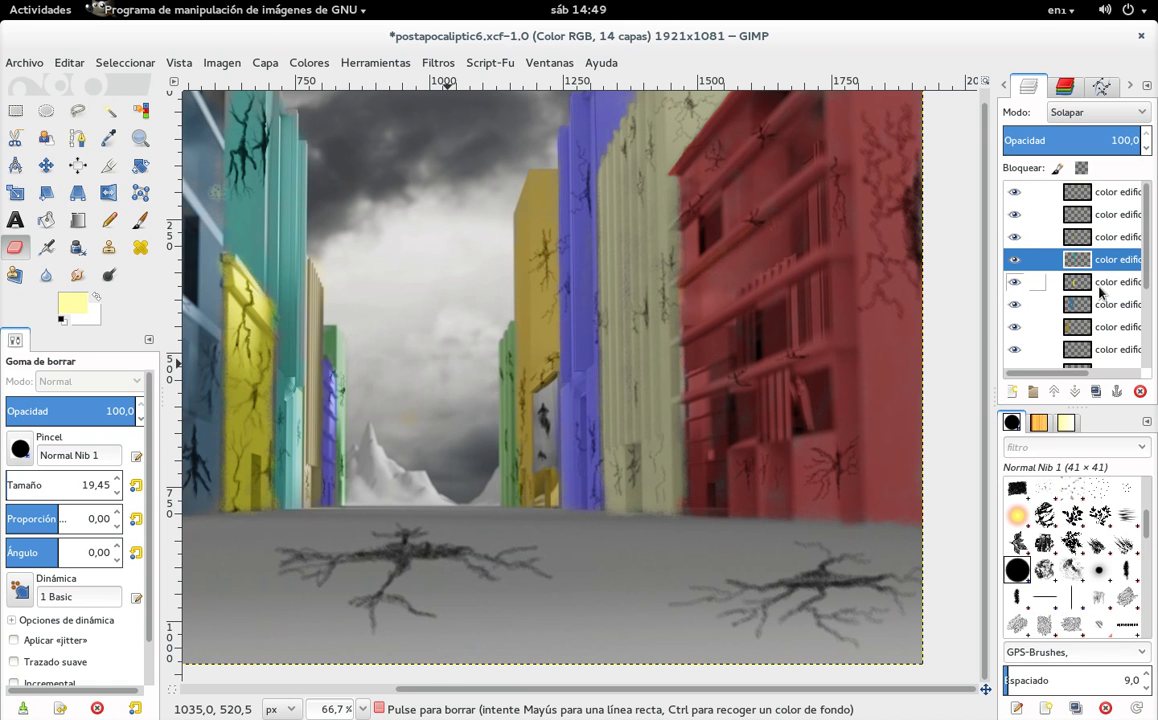
key("Page_Down")
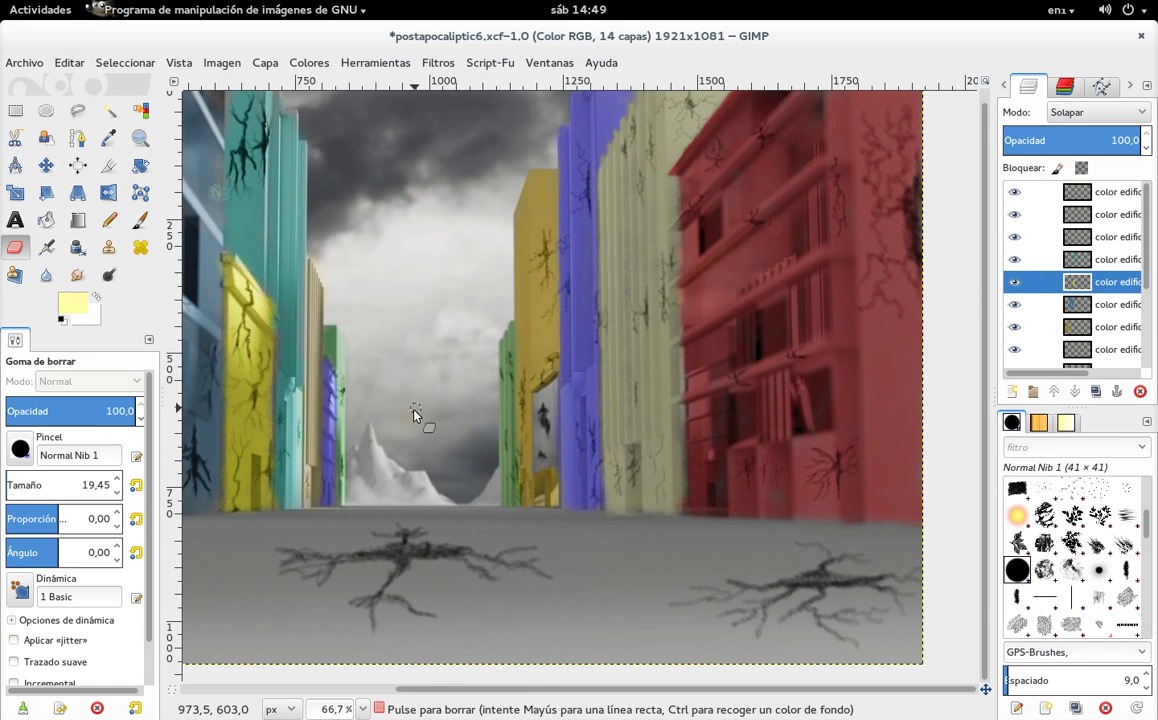
right_click(512, 371)
key("Escape")
key("Page_Down")
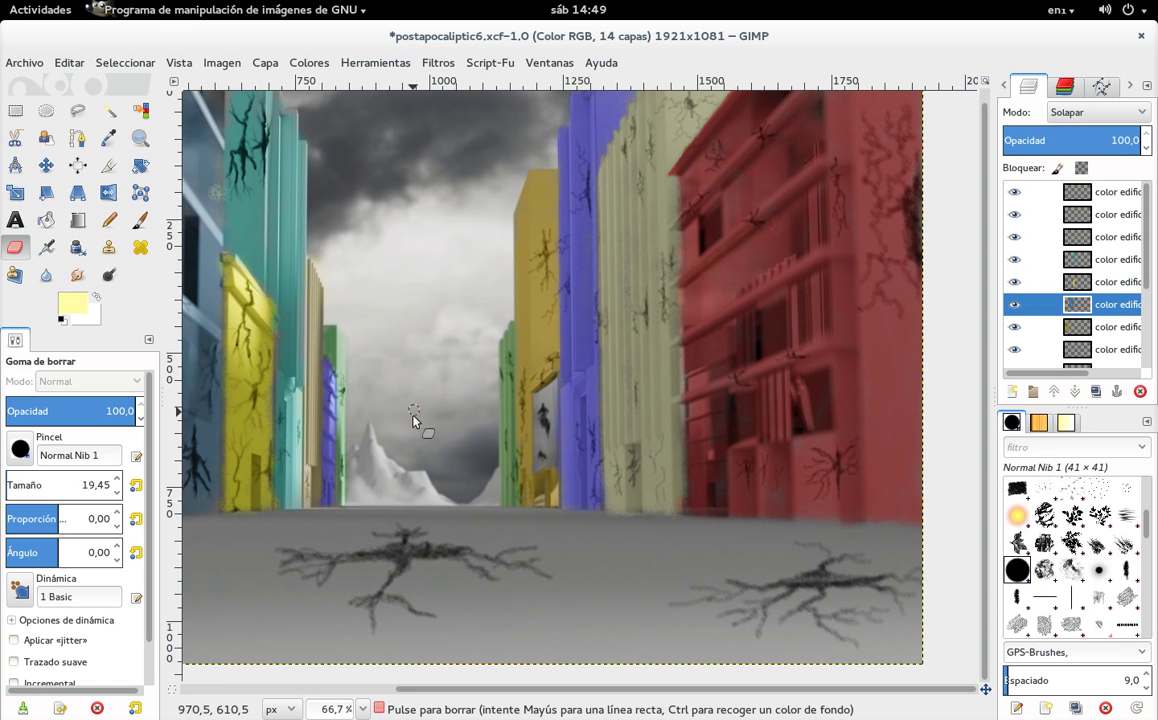
left_click_drag(349, 370, 543, 530)
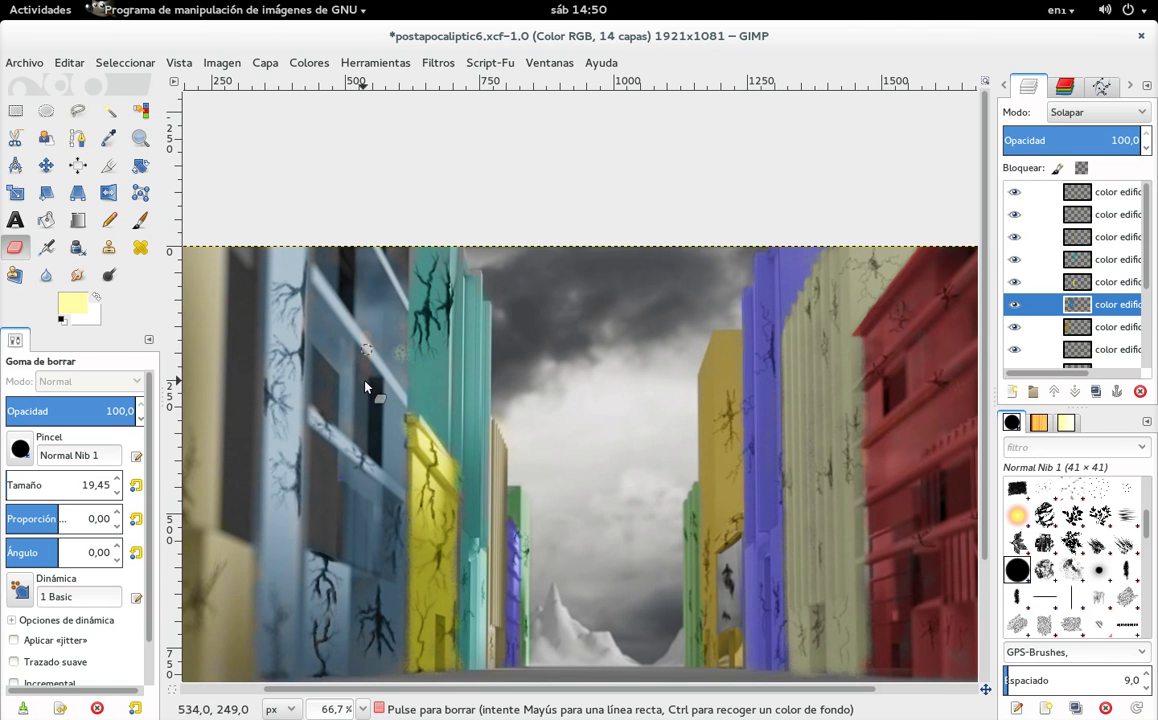
Step: Climb back to the topmost colour layer, then select the layer just above 'grietas'
left_click(1100, 282)
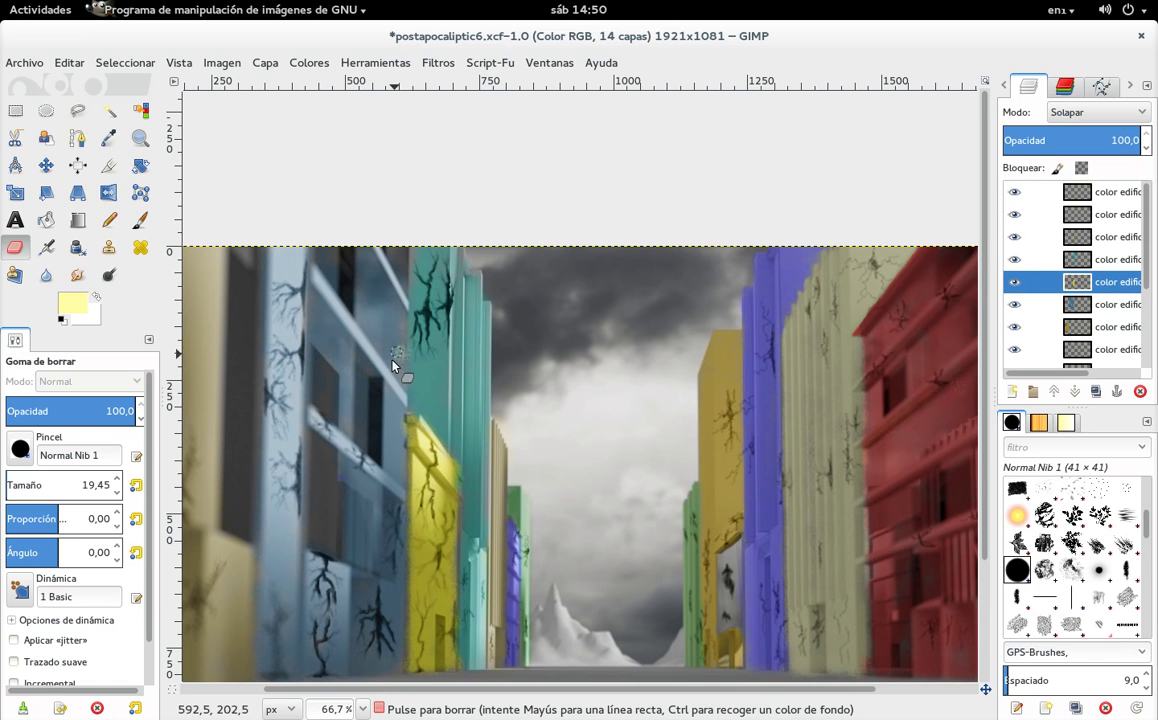
left_click(1100, 259)
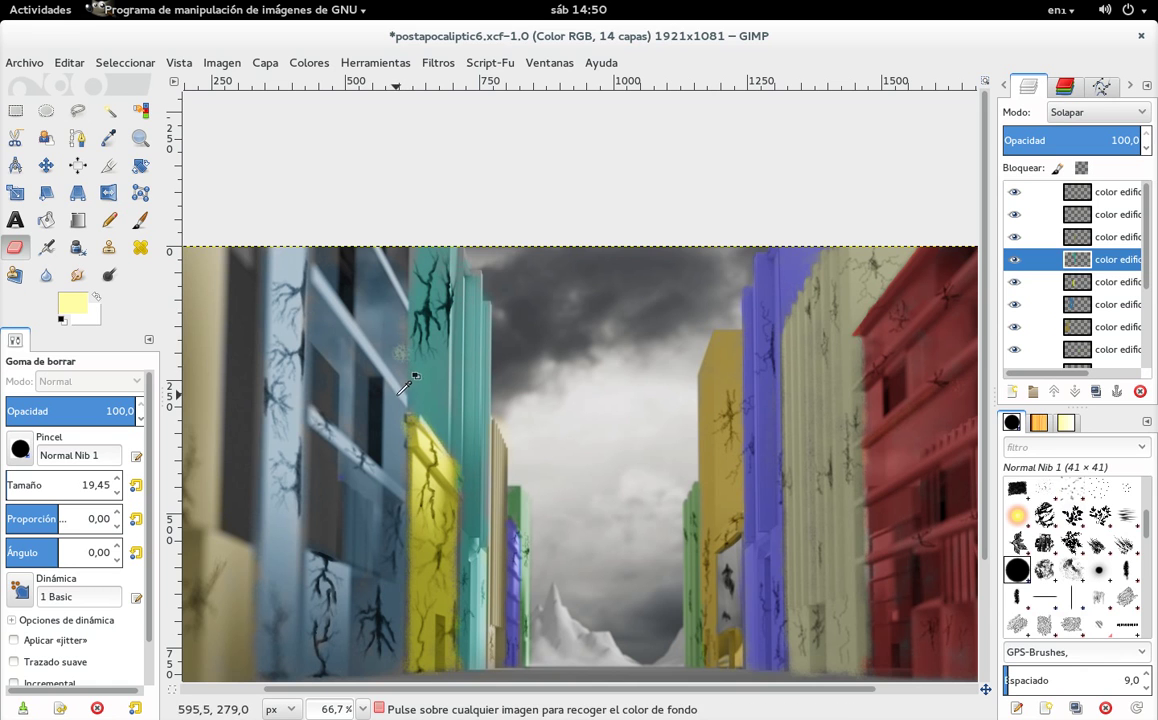
left_click(1100, 237)
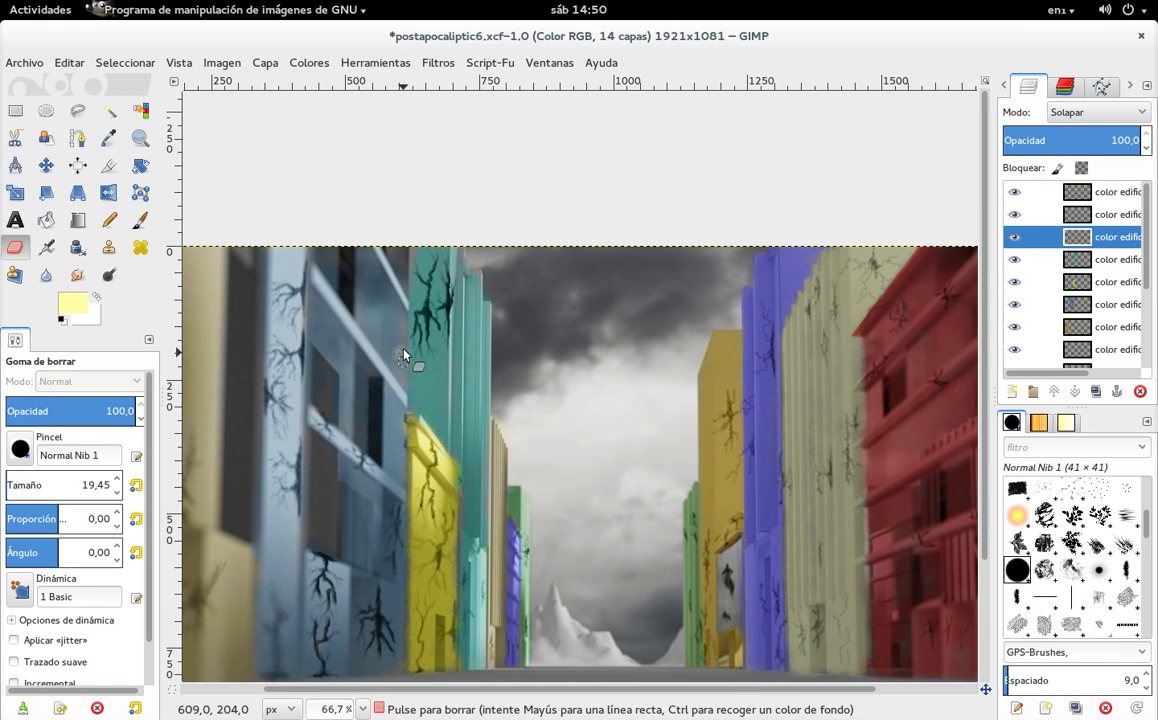
left_click(1102, 216)
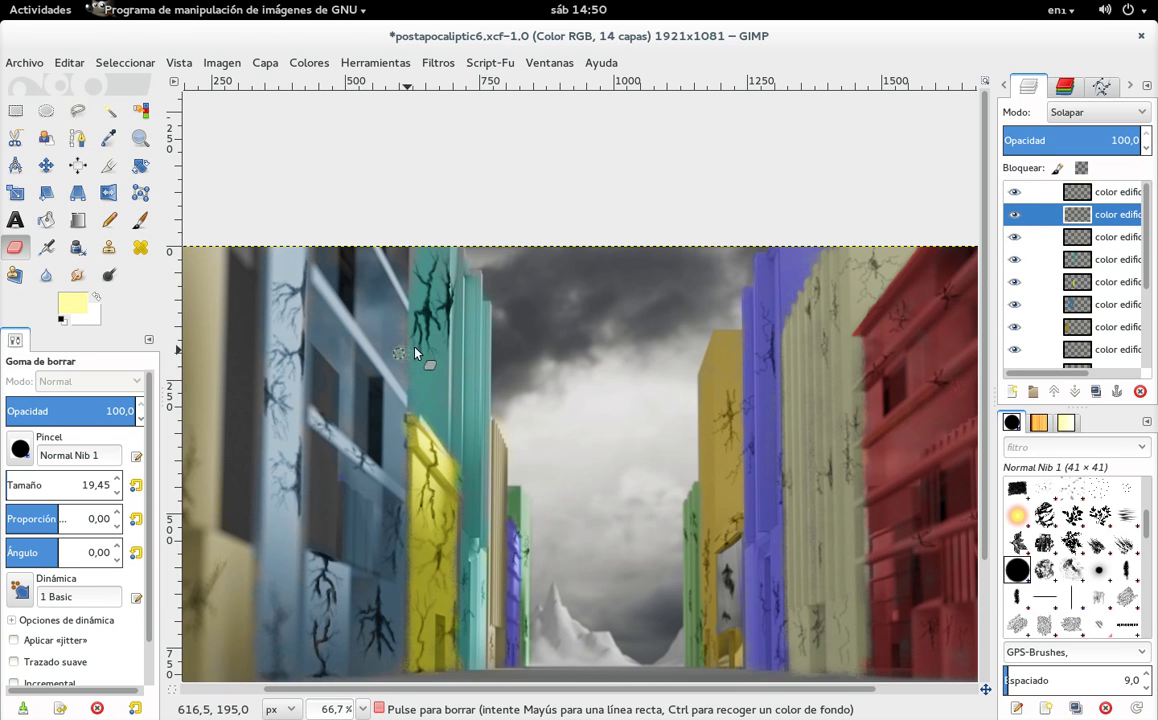
left_click(1102, 192)
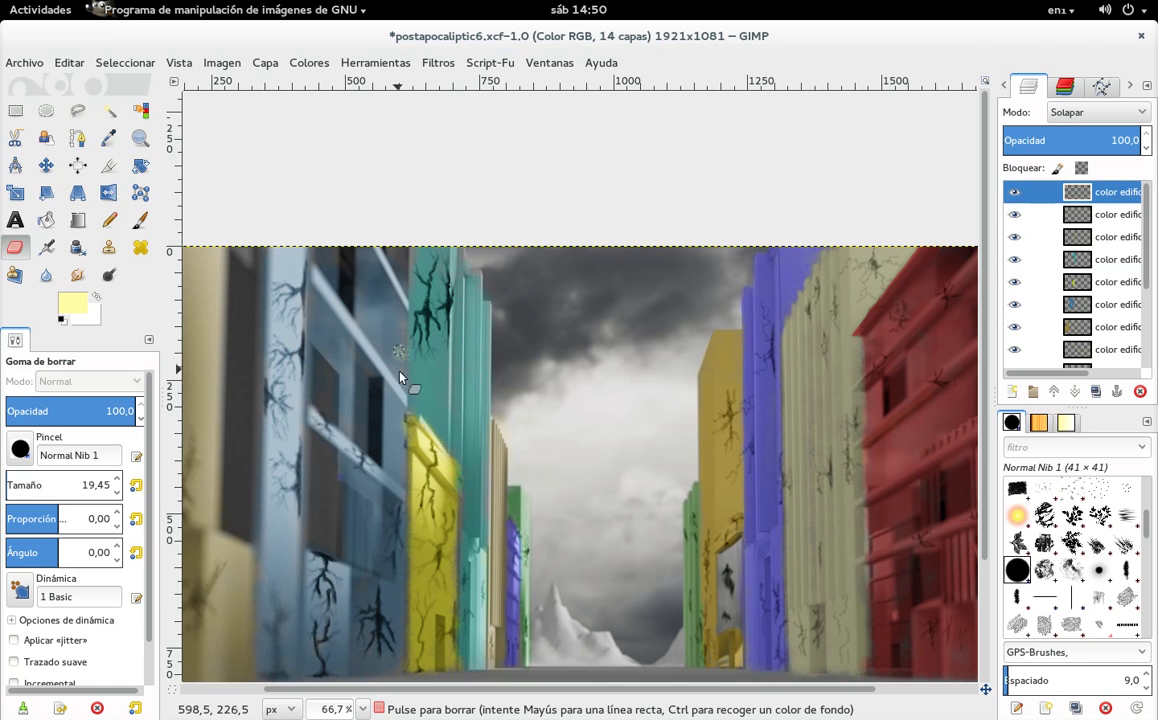
scroll(1120, 300, "down", 4)
left_click(1110, 334)
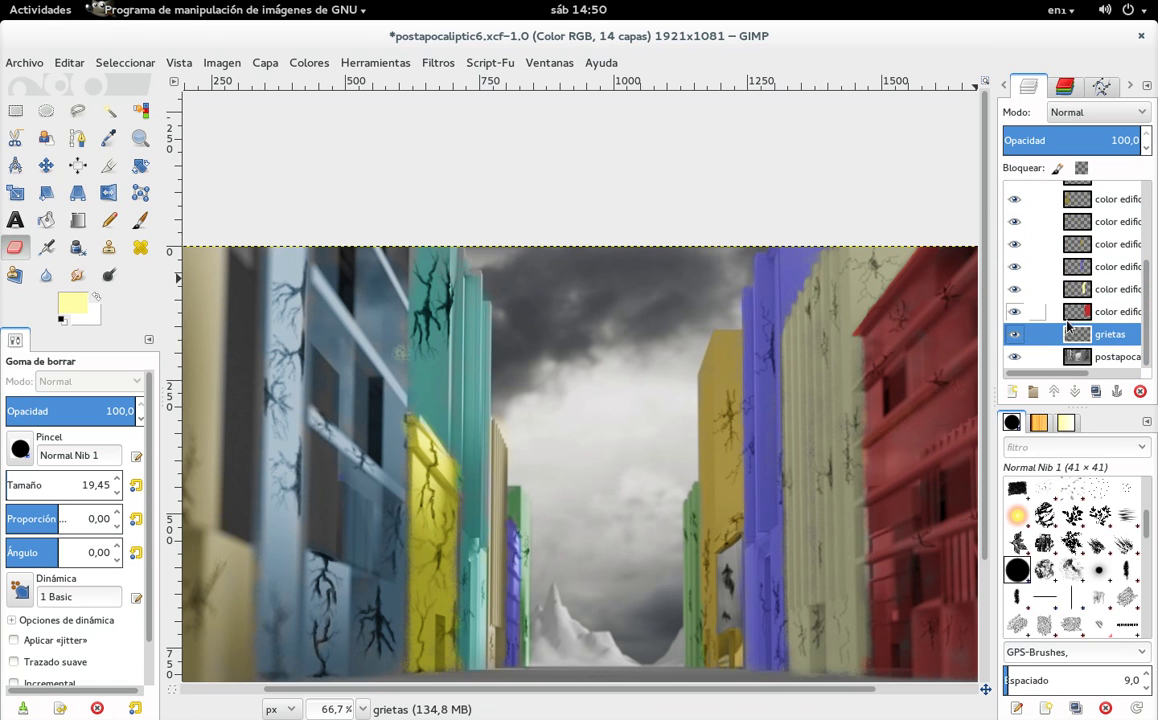
left_click(1110, 311)
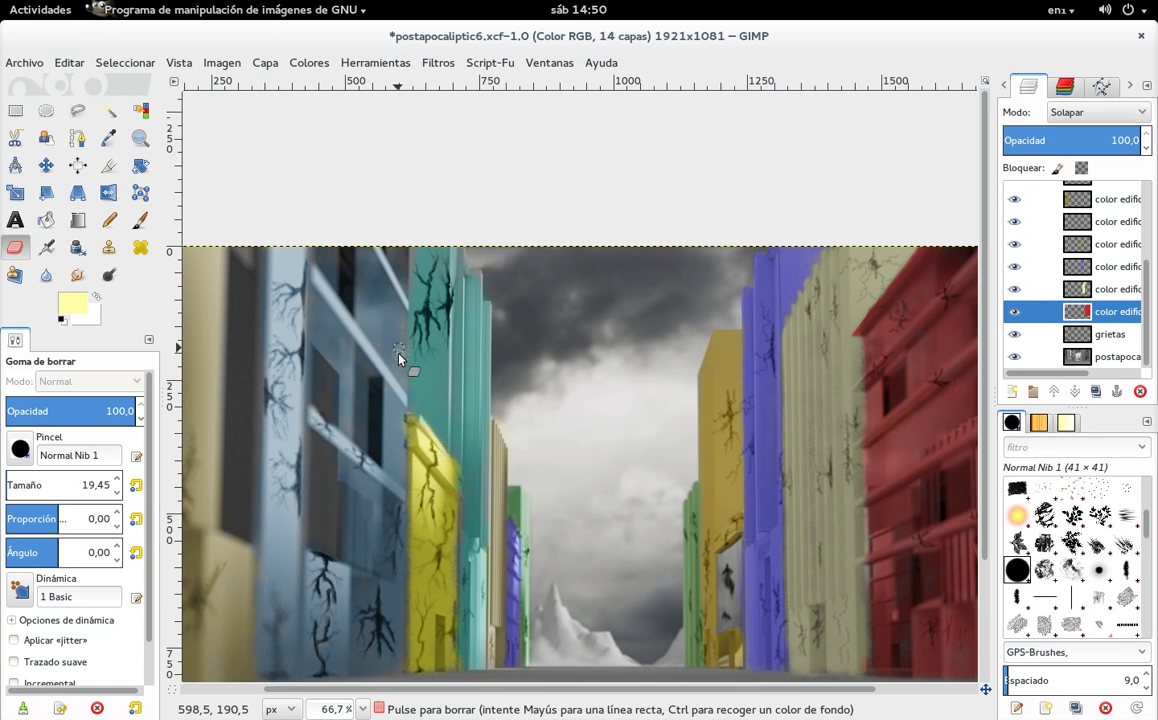
Step: Erase a speckled tint patch on the 69.8%-opacity layer and pan toward the road cracks
right_click(427, 347)
key("Escape")
left_click(1105, 289)
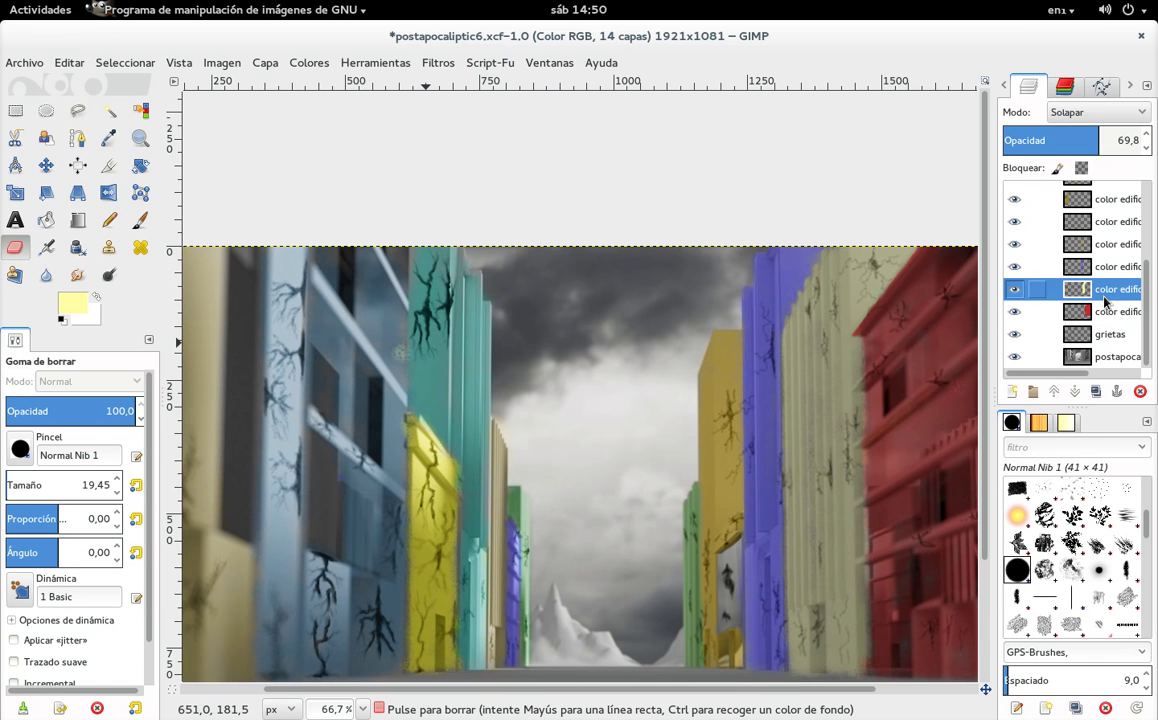
left_click_drag(398, 352, 398, 368)
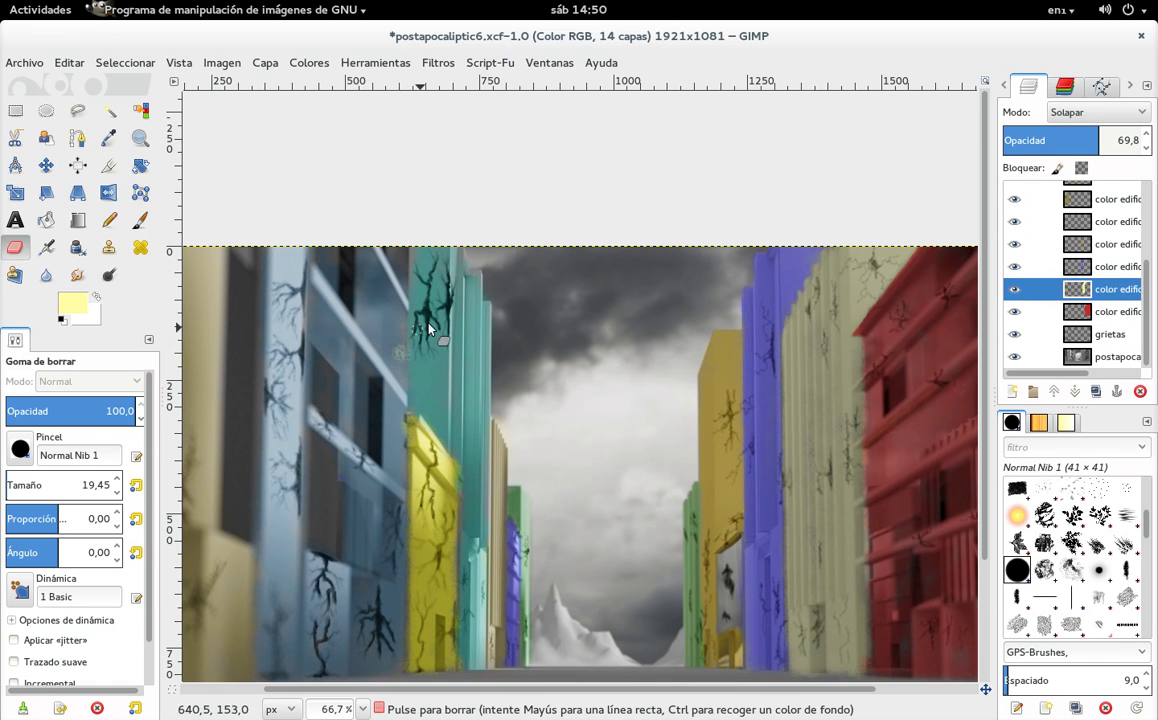
left_click(1035, 266)
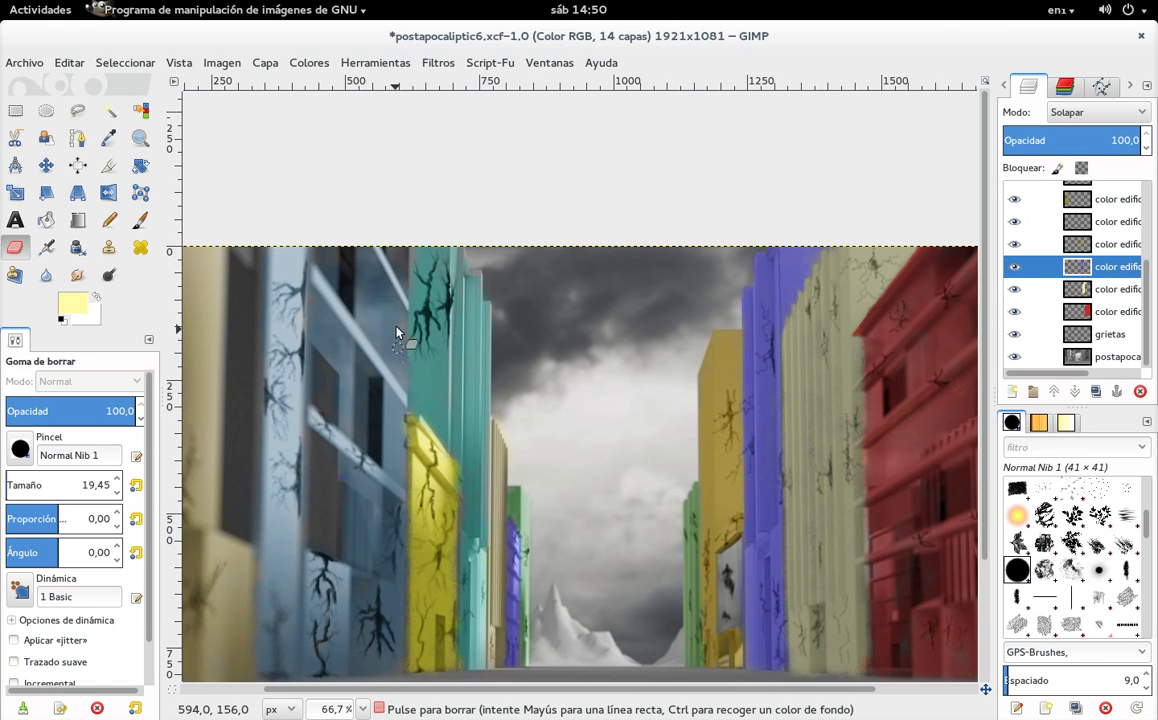
key("space")
mouse_move(547, 368)
left_mouse_down()
mouse_move(472, 365)
mouse_move(600, 390)
mouse_move(771, 378)
mouse_move(698, 377)
mouse_move(667, 352)
mouse_move(832, 335)
left_mouse_up()
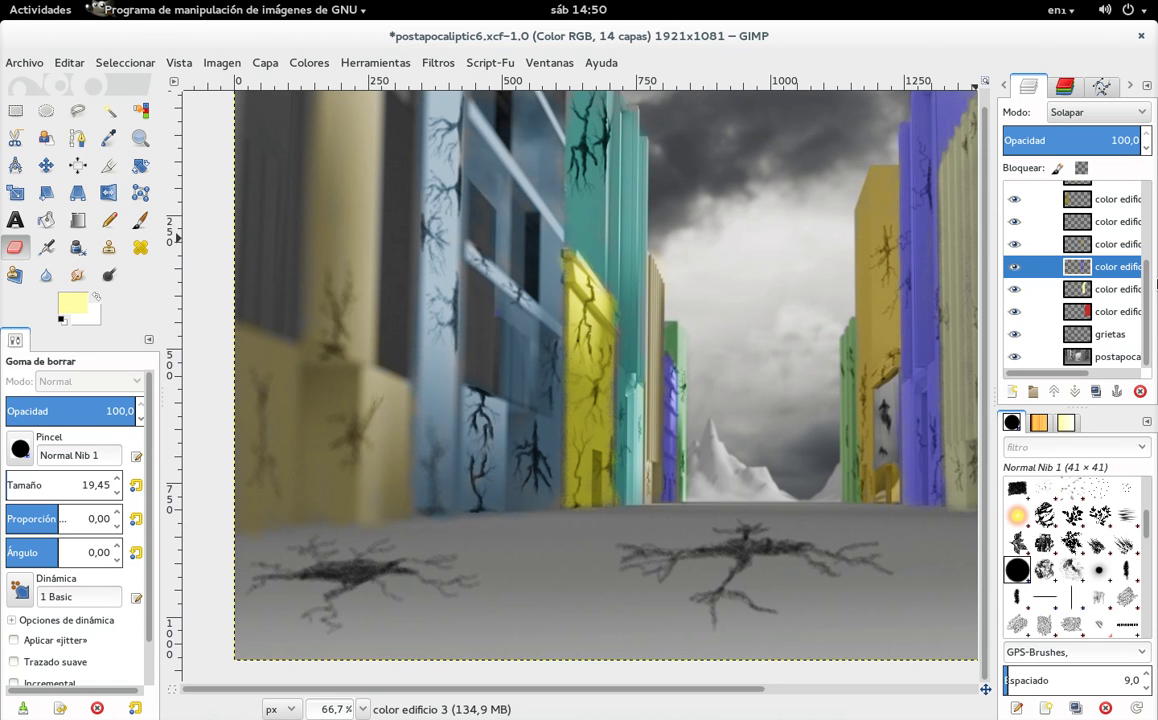
Step: Zoom in, select 'color edificio 6', and bring the red building into view
scroll(1156, 255, "up", 2)
scroll(1156, 250, "up", 1)
scroll(1155, 245, "up", 1)
scroll(1156, 245, "up", 2)
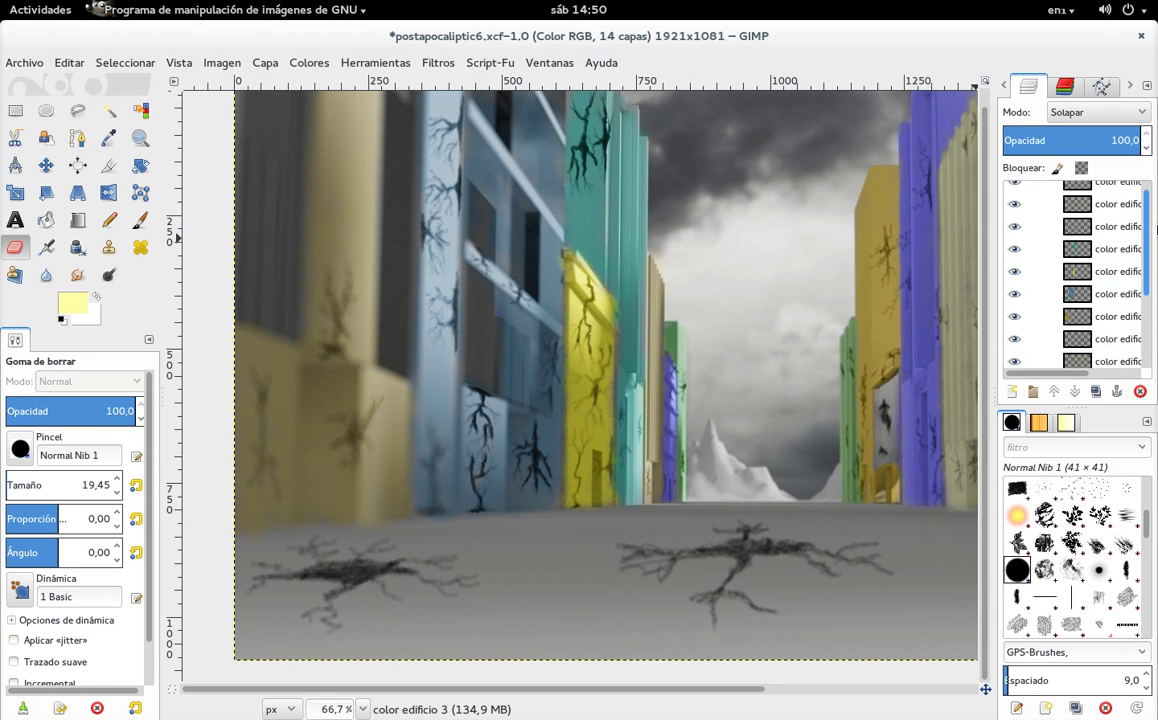
scroll(1150, 260, "down", 2)
left_click(1107, 284)
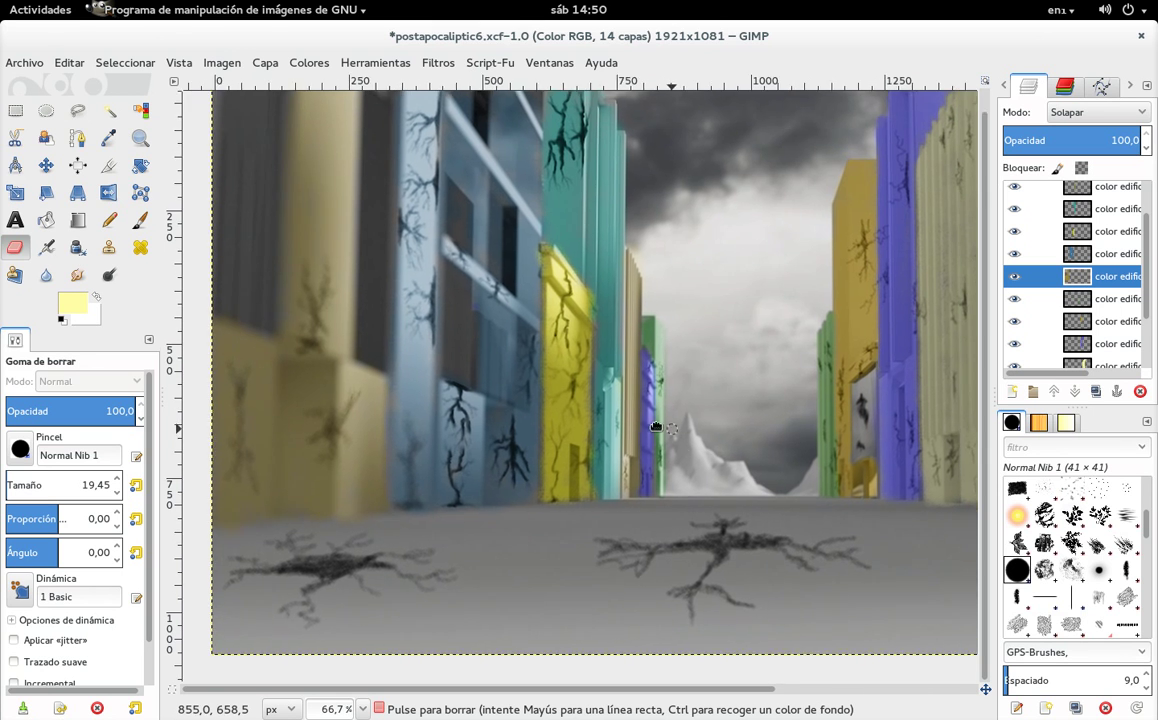
left_click_drag(716, 462, 509, 472)
right_click(553, 495)
key("Escape")
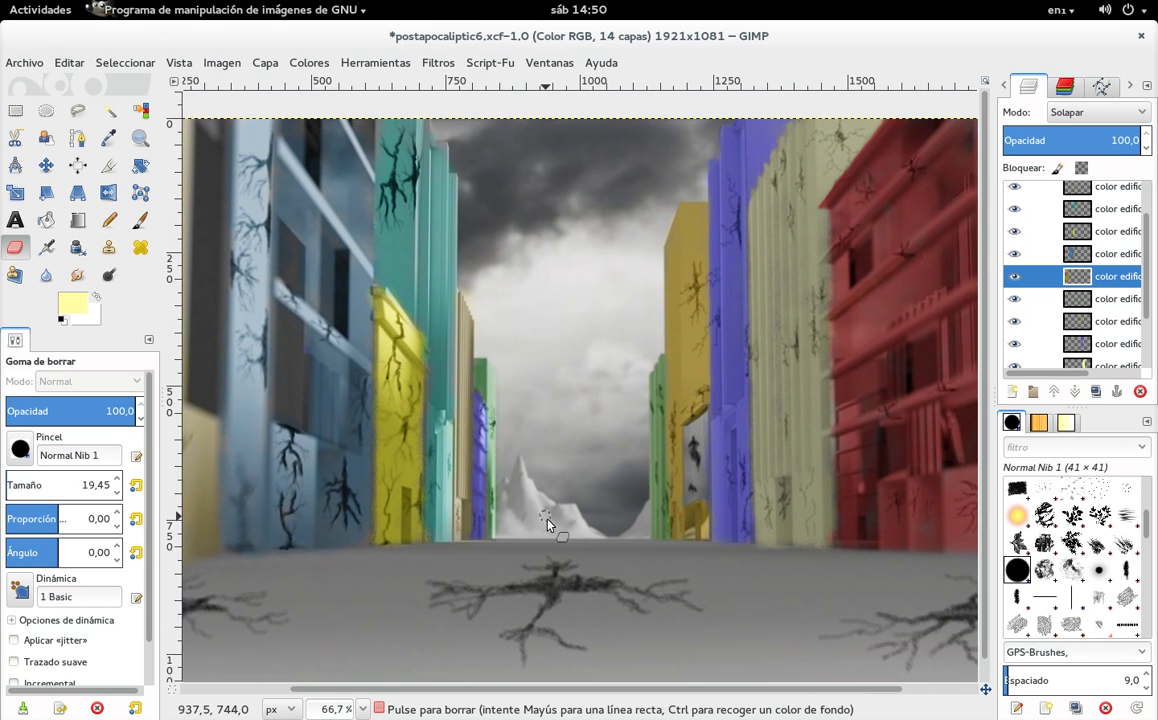
scroll(1149, 218, "up", 2)
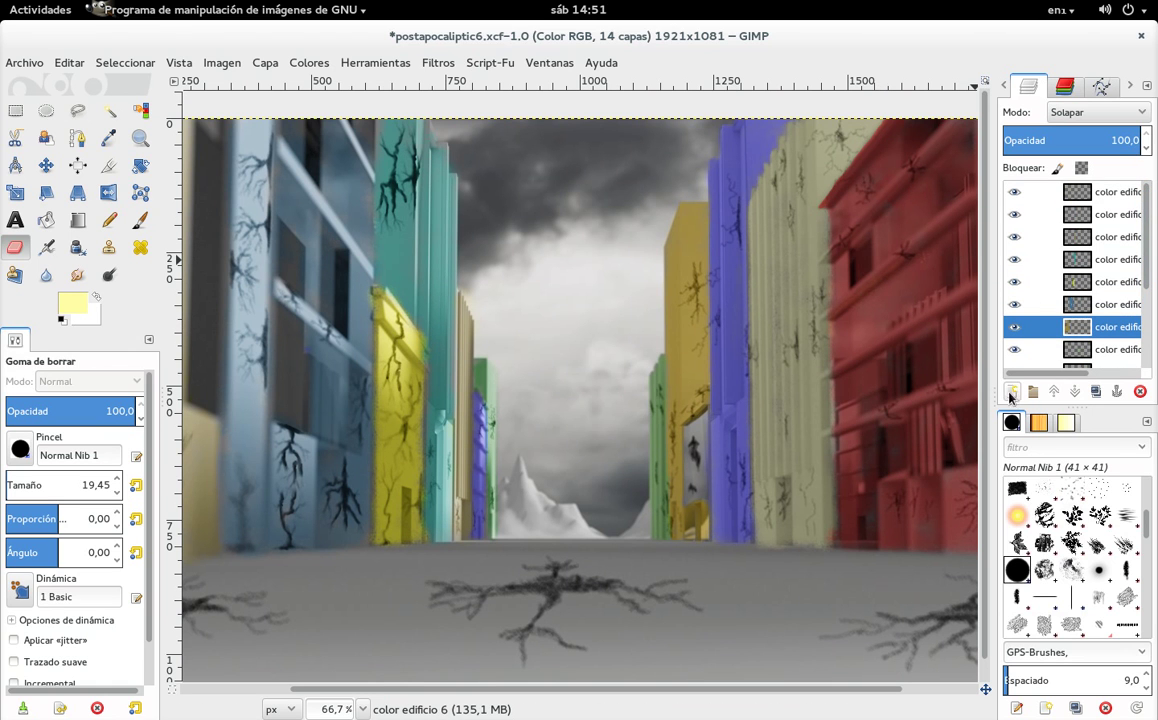
Step: Create a transparent layer named 'vegetacion' above 'color edificio 12'
left_click(1120, 191)
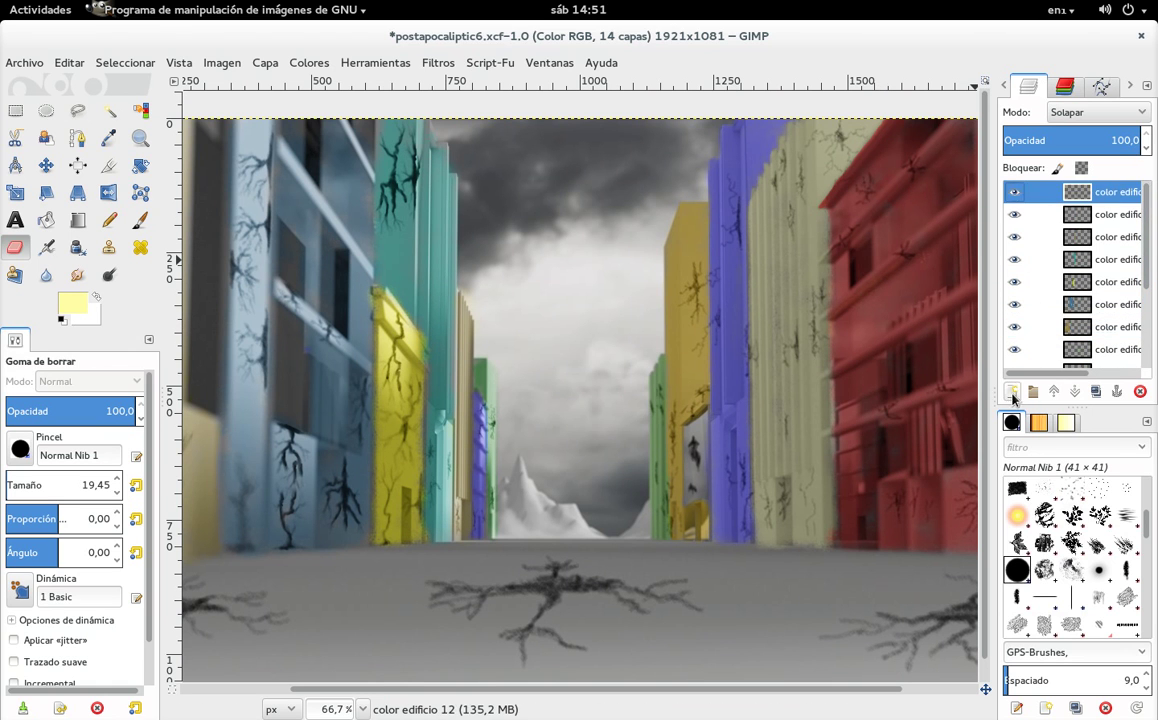
left_click(1013, 392)
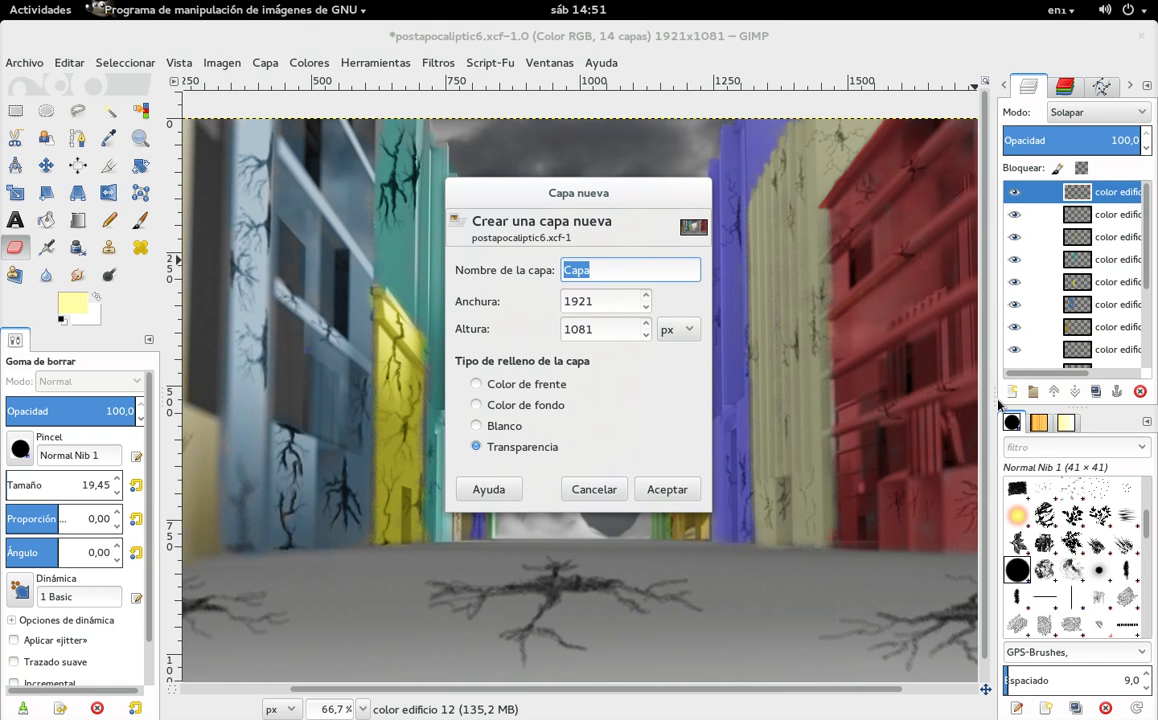
type("vegetacion")
key("Return")
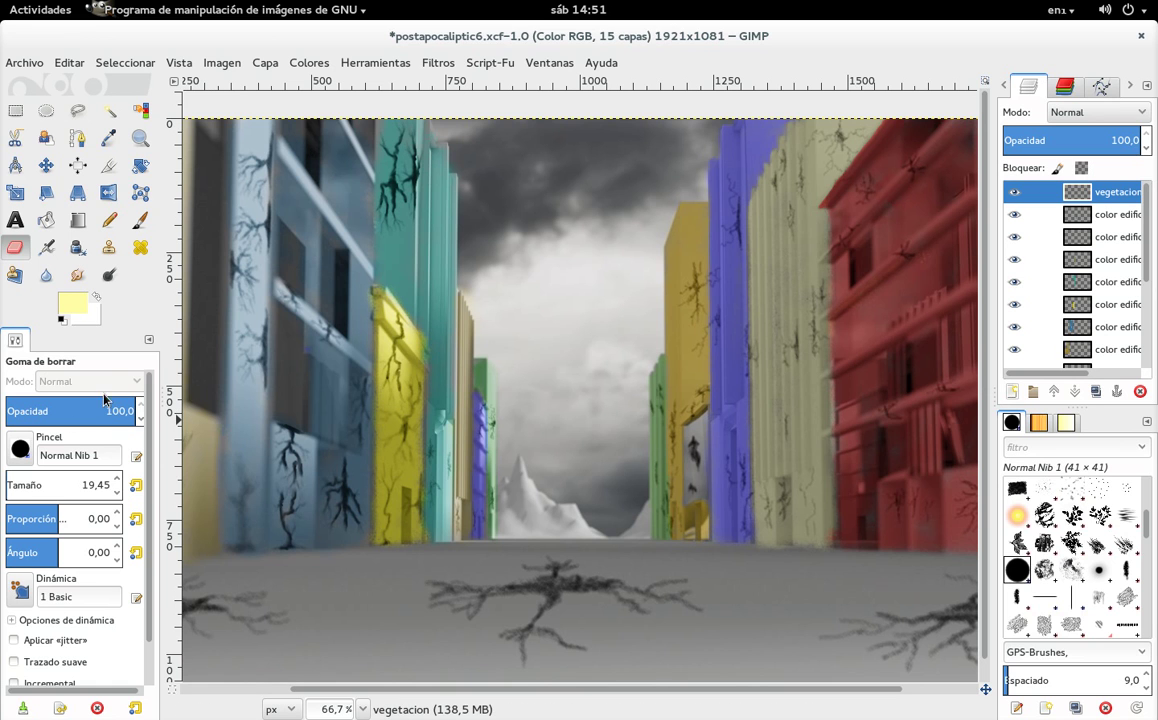
Step: Try the Leafs Tree paintbrush preset with a test stroke, then undo it
left_click(72, 573)
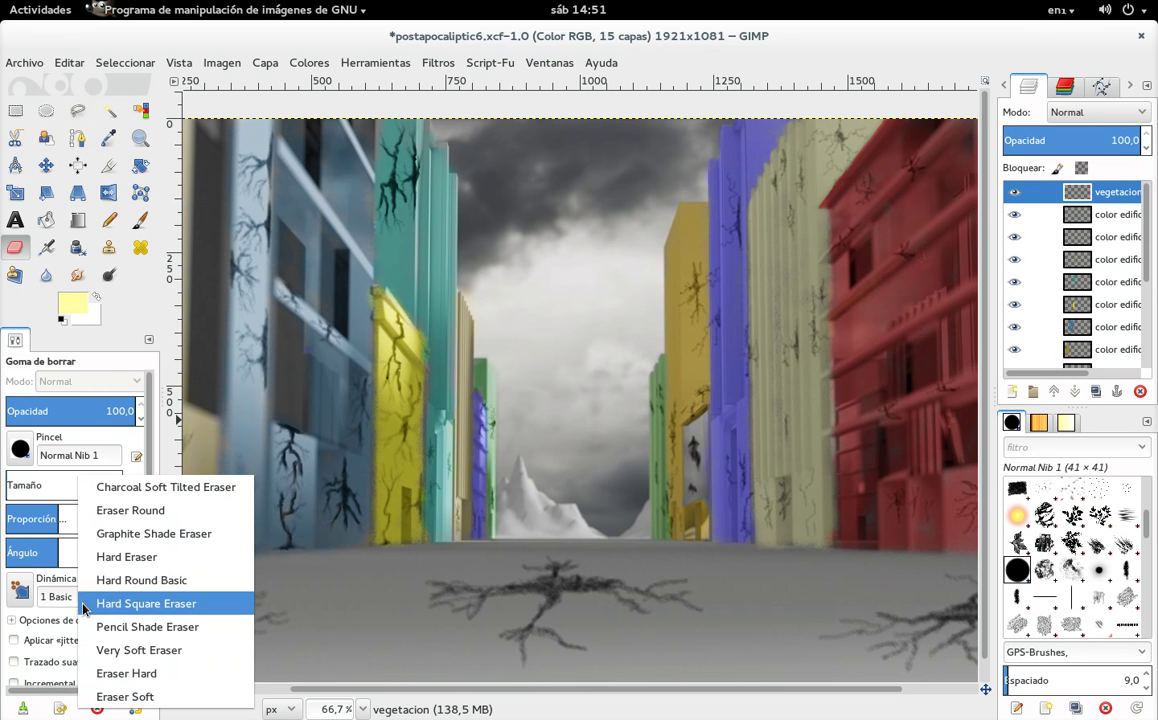
left_click(137, 213)
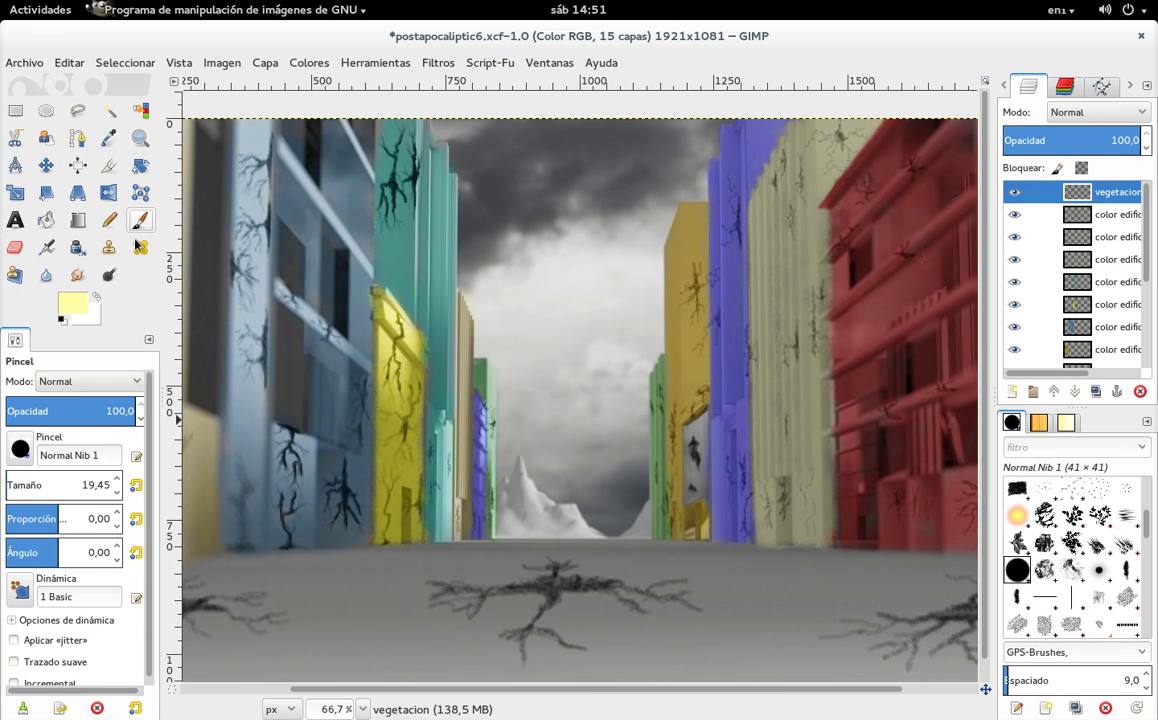
left_click(61, 707)
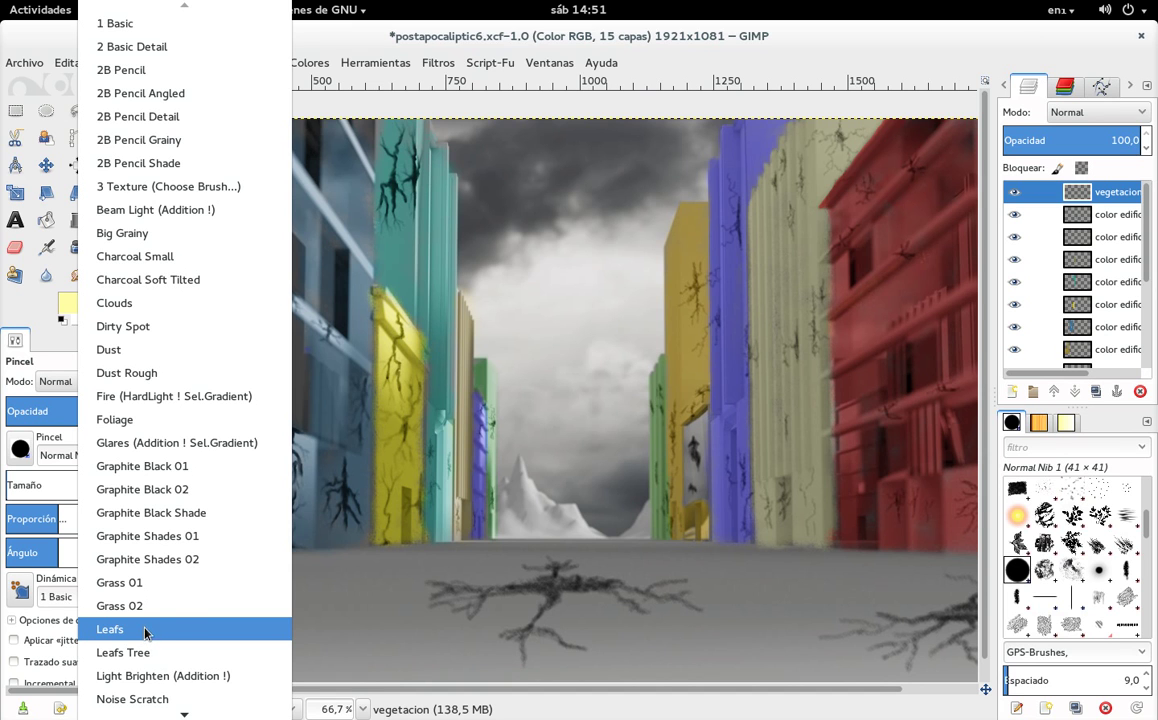
left_click(158, 654)
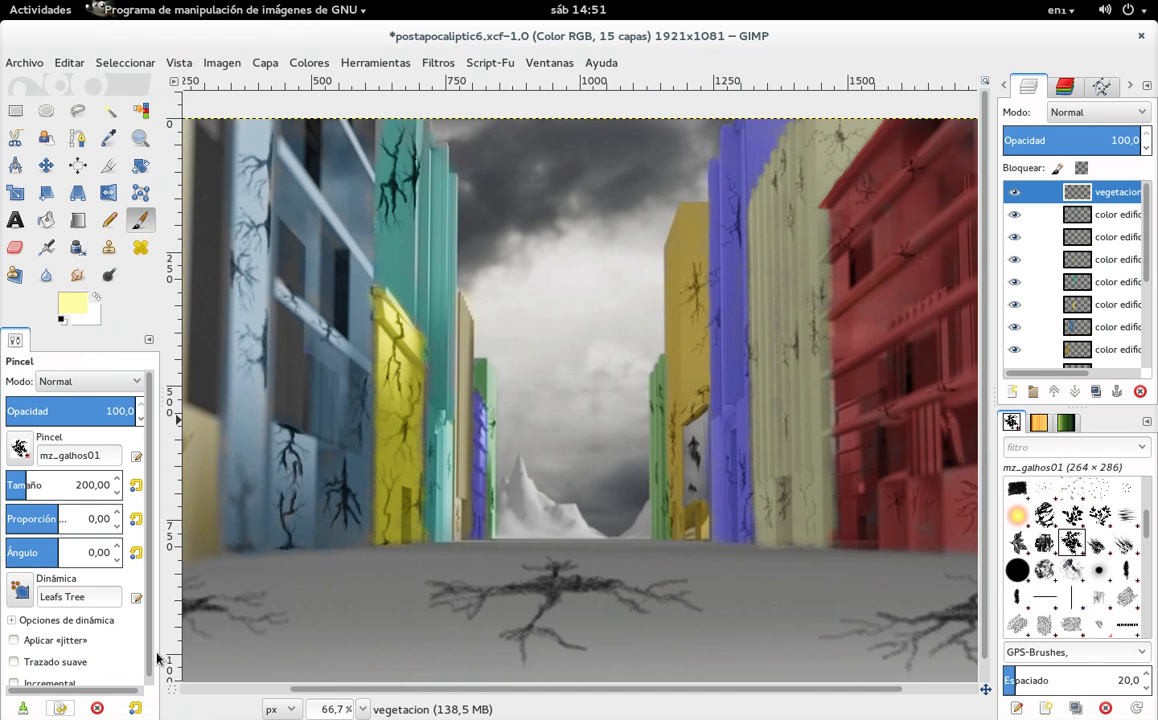
left_click_drag(558, 388, 645, 481)
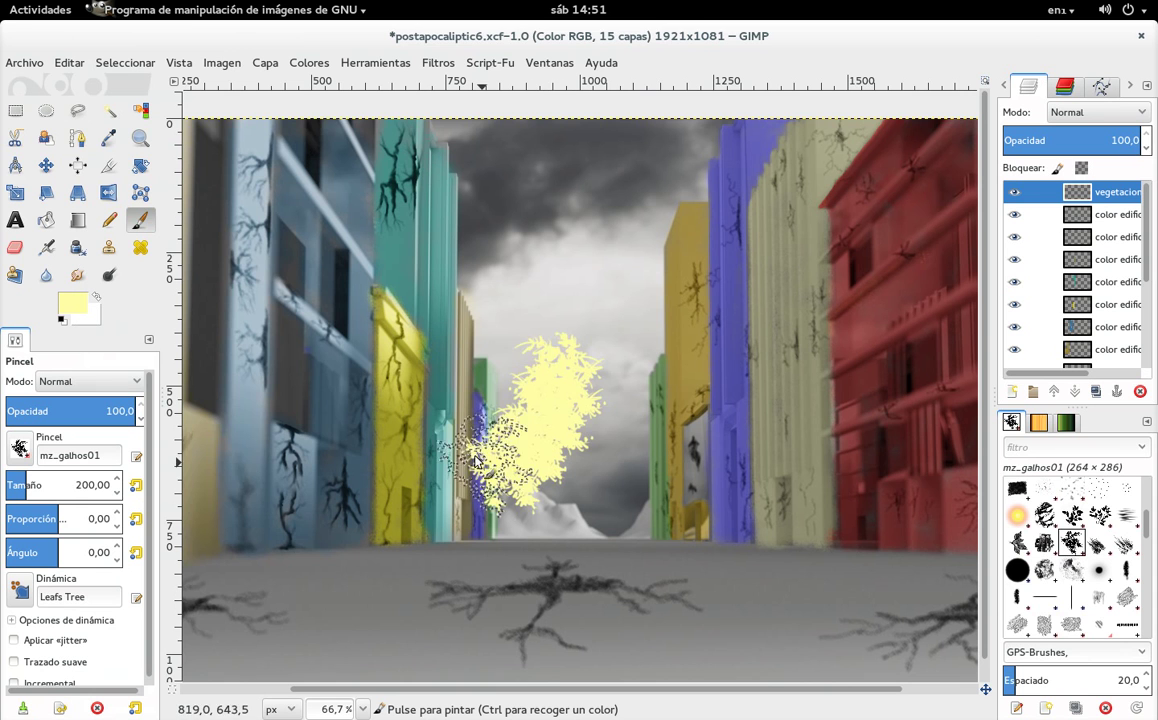
key("ctrl+z")
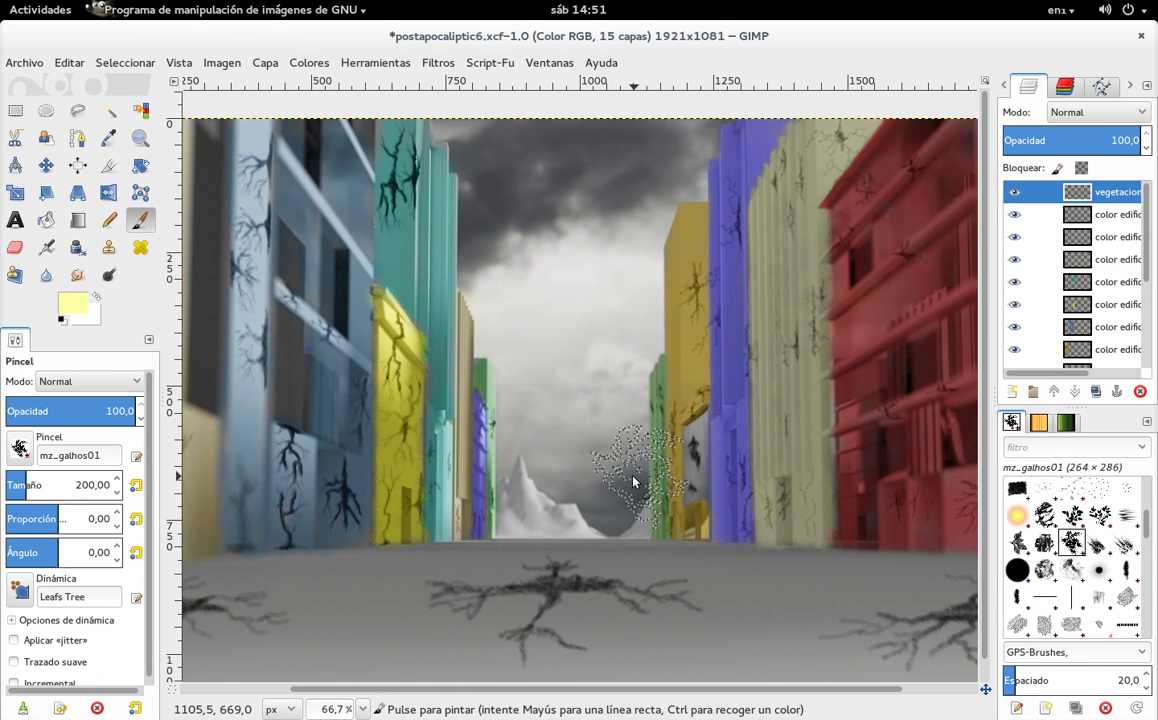
left_click(20, 448)
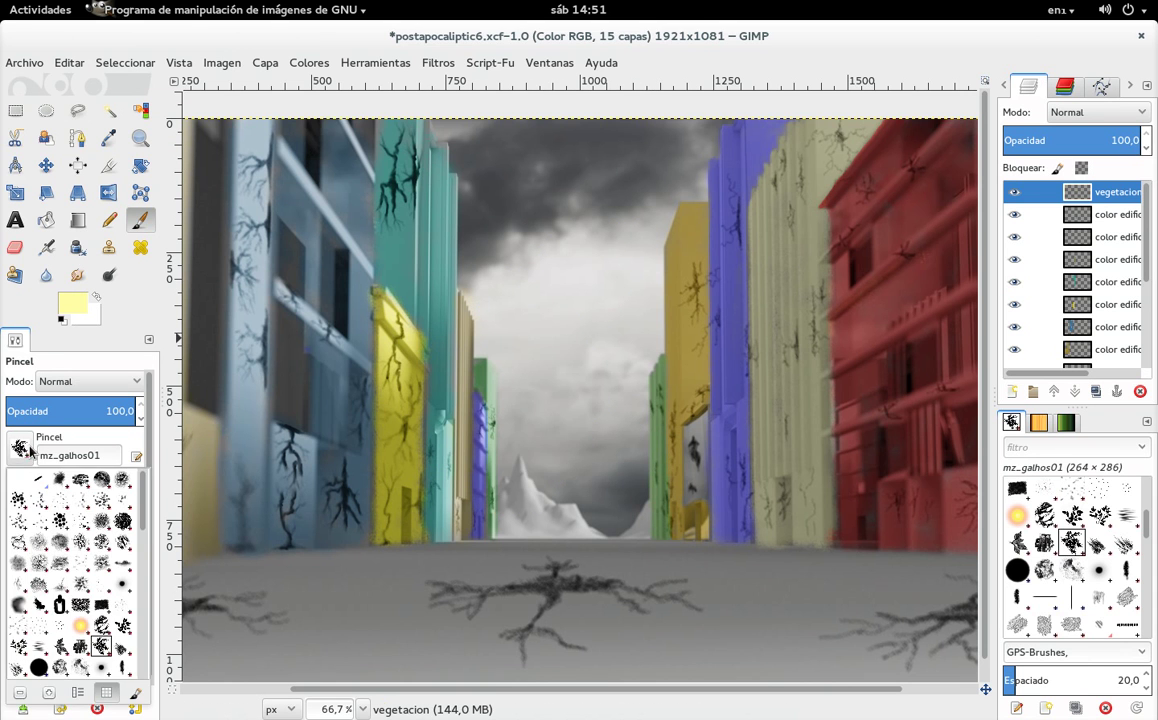
left_click(30, 449)
Step: Load the Foliage preset and shrink its size to 16.14, undoing the test strokes
left_click(60, 710)
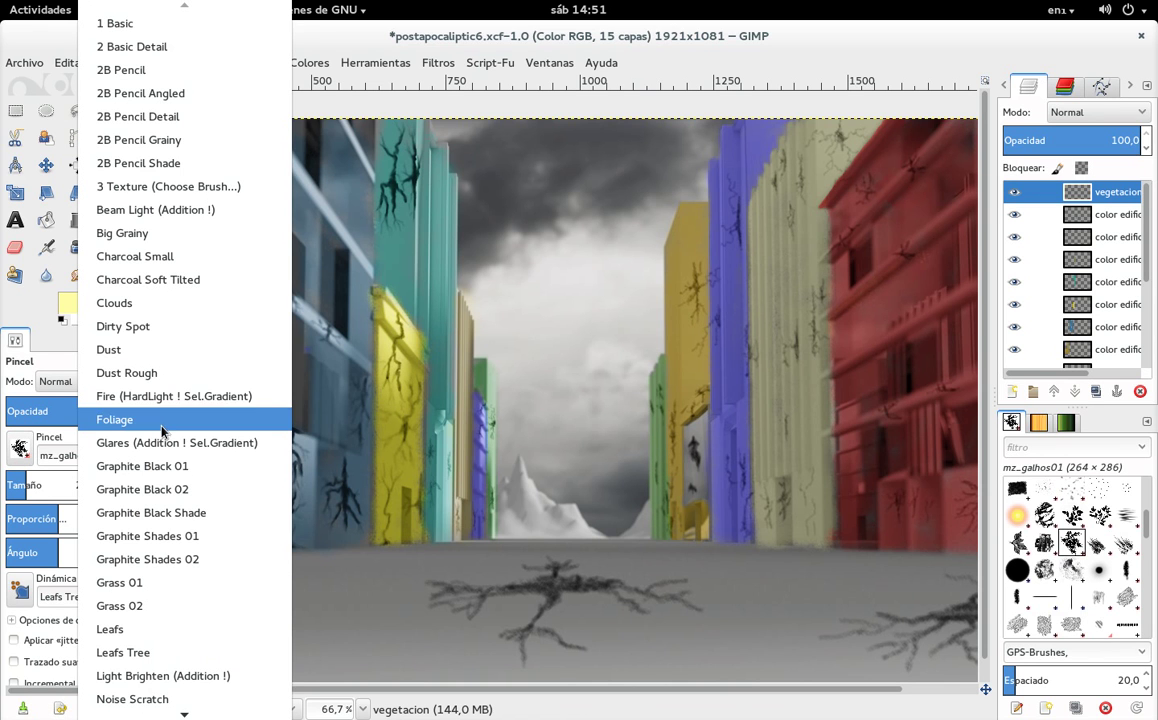
left_click(115, 419)
mouse_move(550, 385)
left_mouse_down()
mouse_move(566, 268)
mouse_move(560, 355)
left_mouse_up()
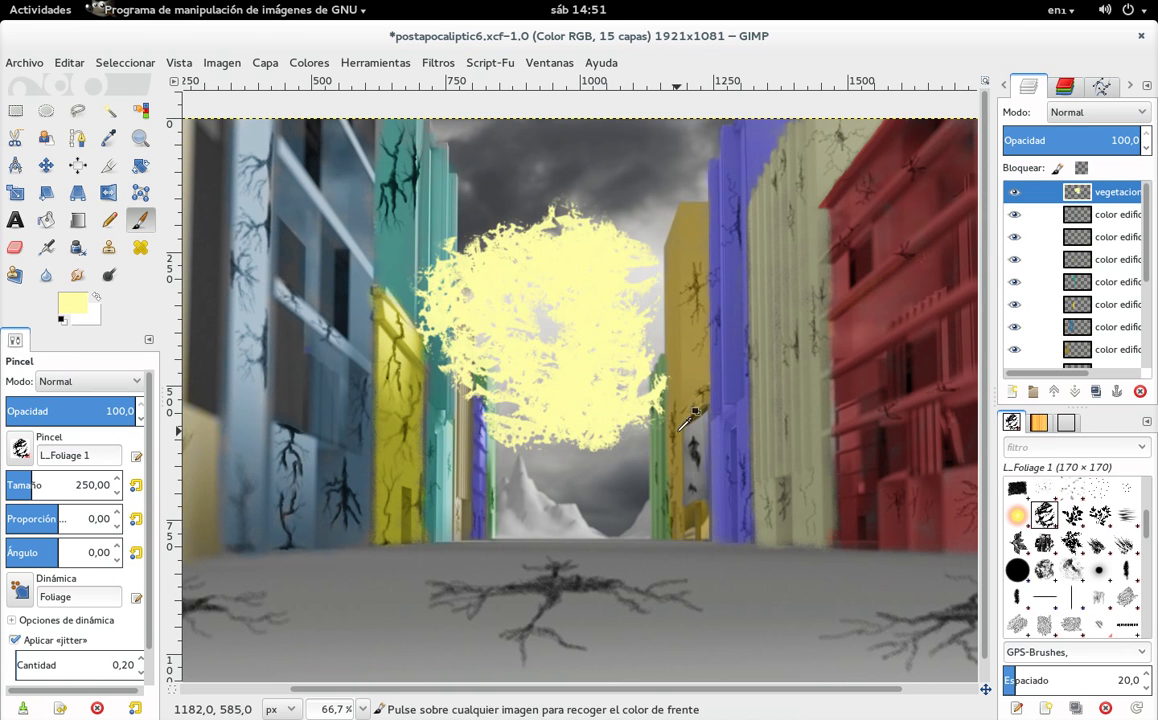
key("ctrl+z")
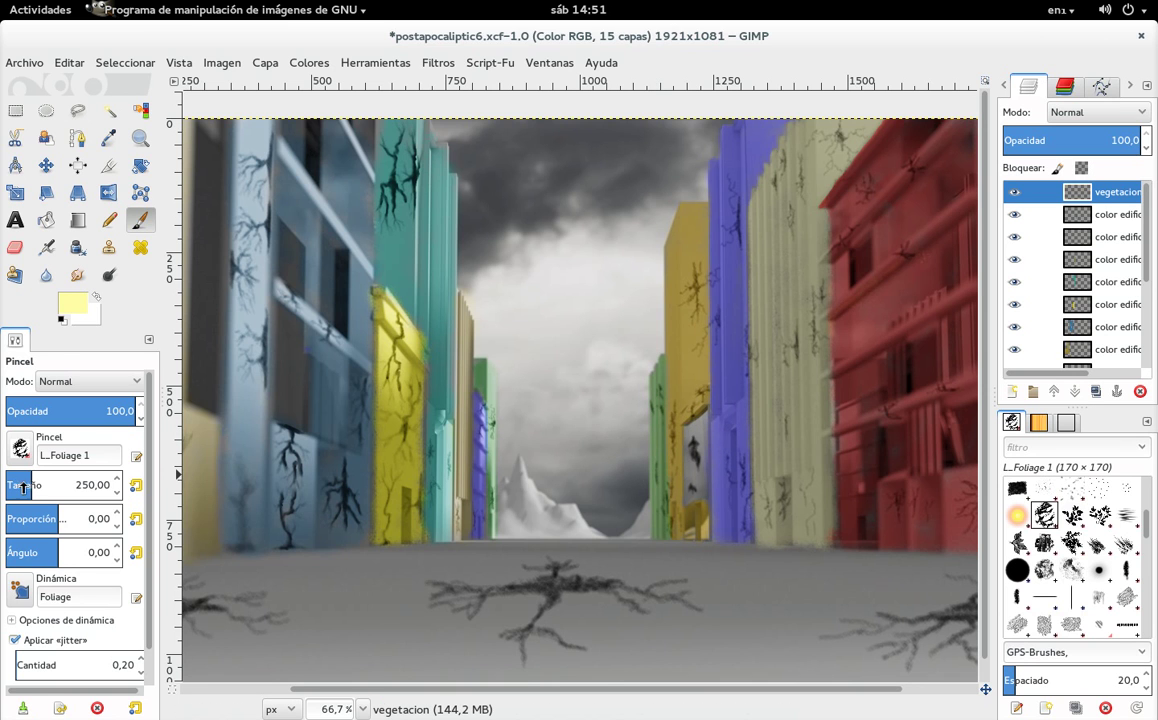
left_click_drag(66, 490, 9, 487)
left_click_drag(11, 486, 6, 486)
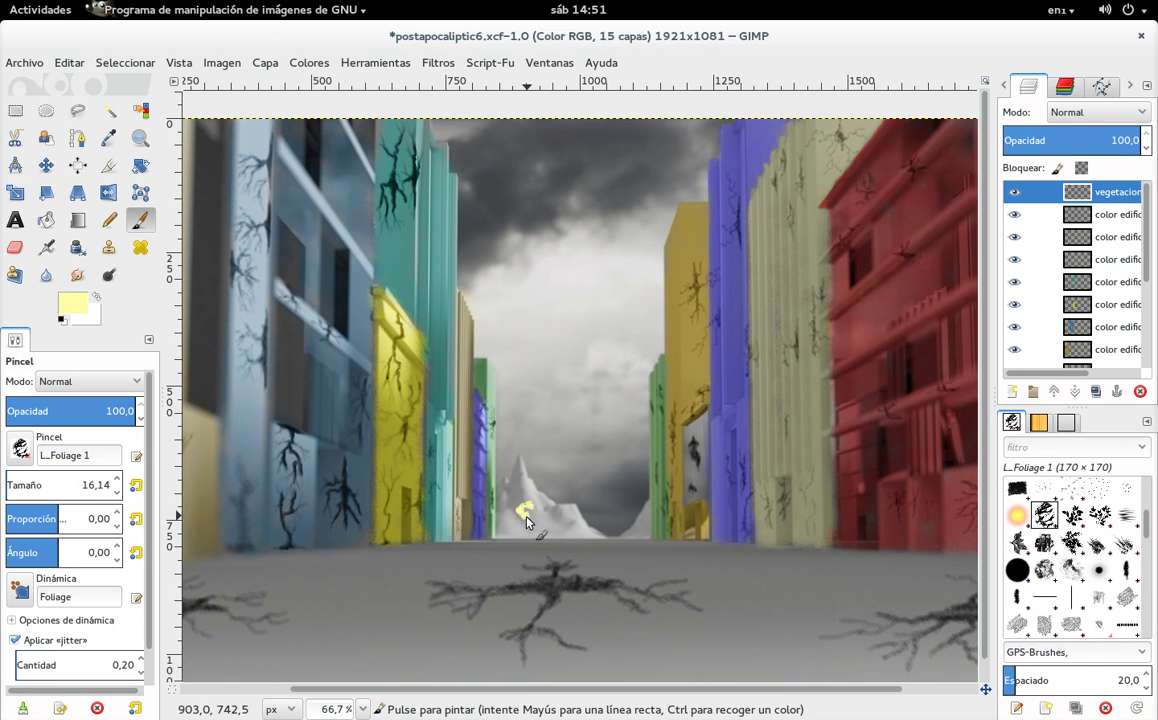
left_click_drag(533, 511, 541, 522)
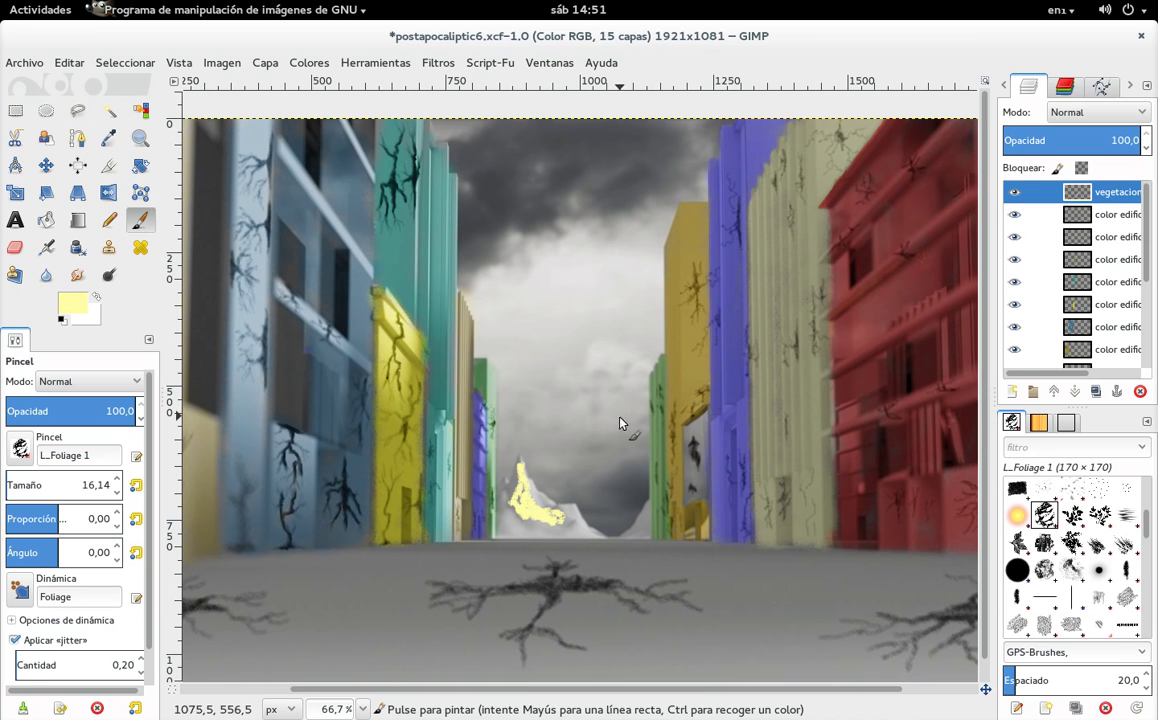
key("ctrl+z")
Step: Set the vegetacion layer's blend mode to Solapar (Overlay)
left_click(1104, 116)
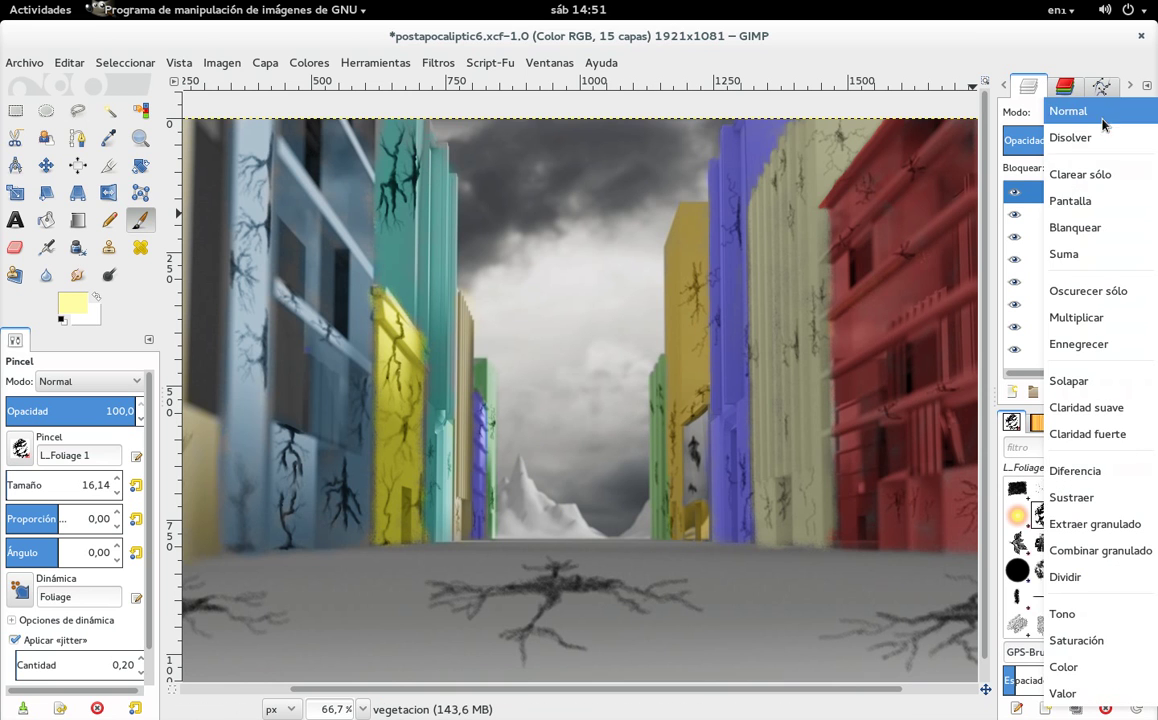
left_click(1093, 381)
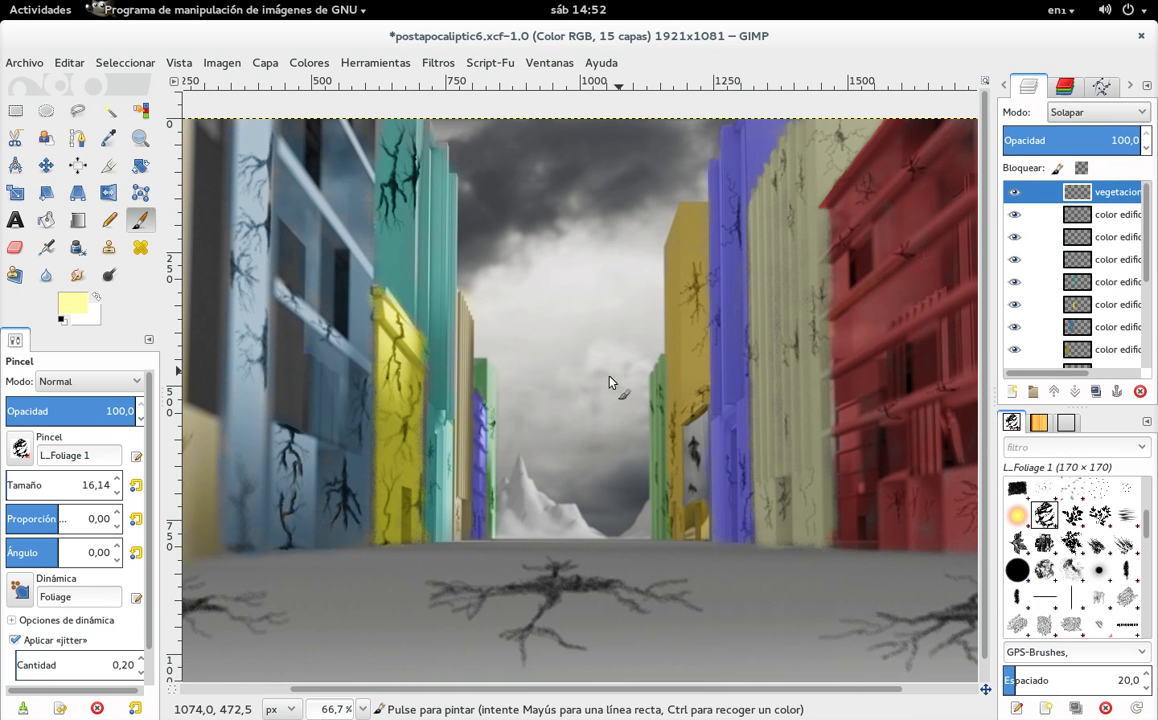
scroll(535, 450, "up", 1, "ctrl")
scroll(526, 475, "up", 1, "ctrl")
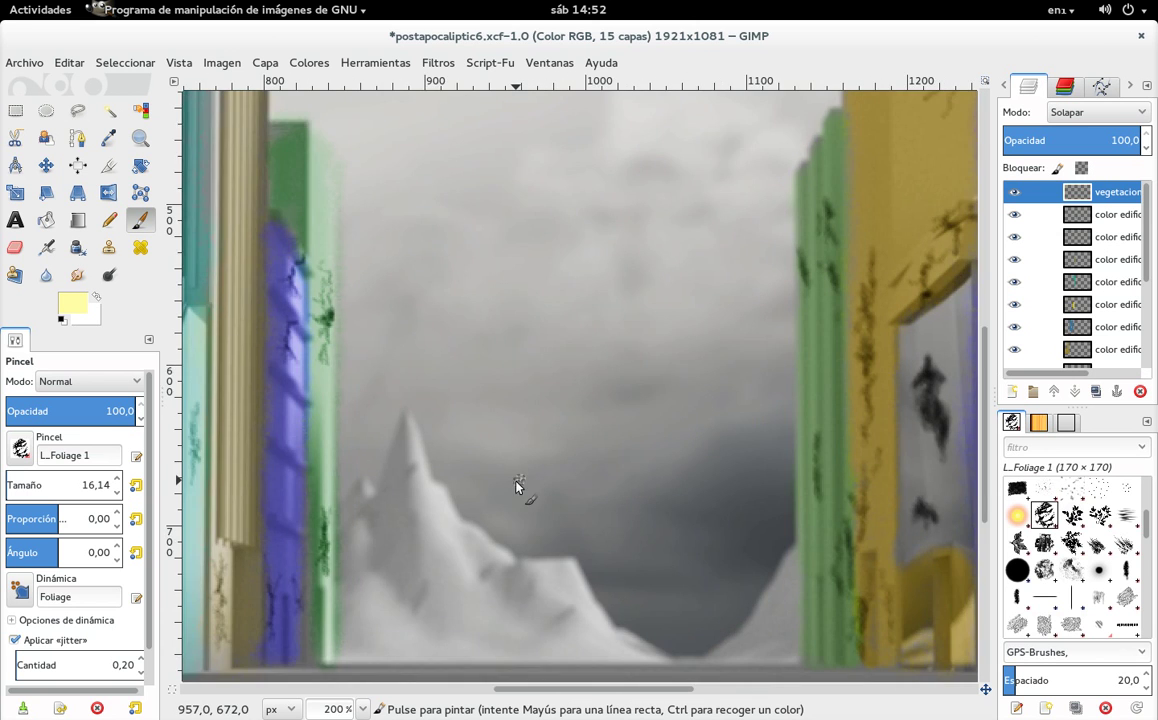
scroll(535, 445, "up", 1, "ctrl")
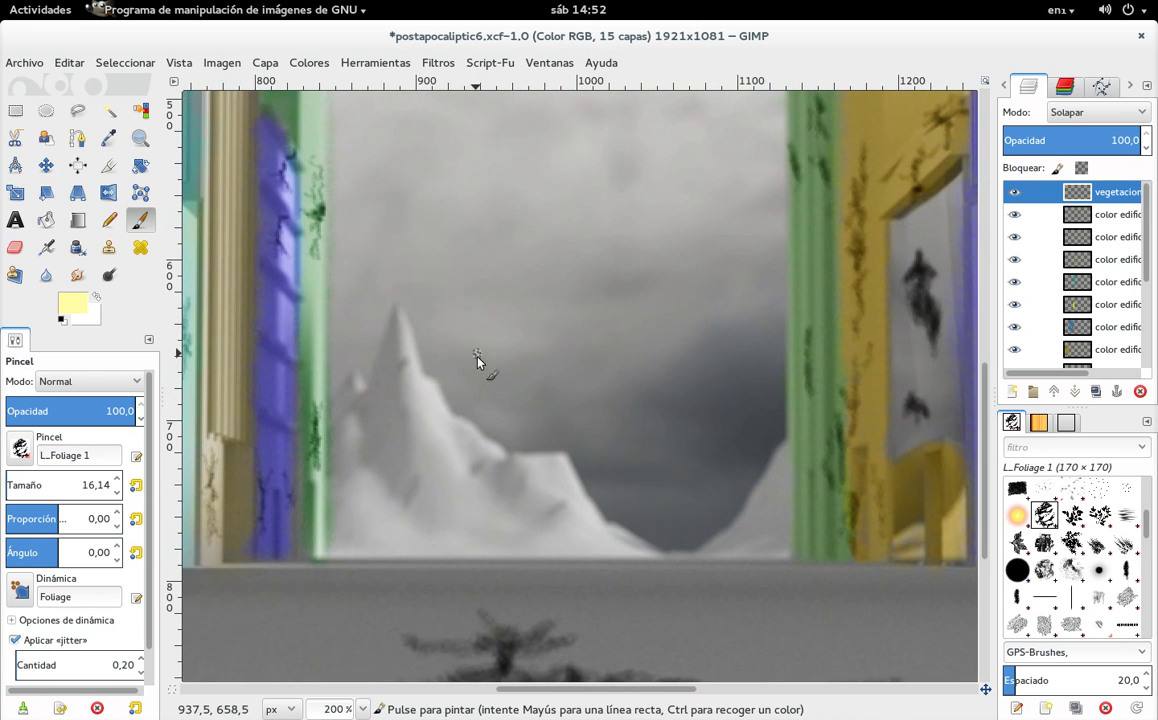
Step: Pick a saturated green and paint foliage over the mountain slopes and right-hand hill
left_click(75, 303)
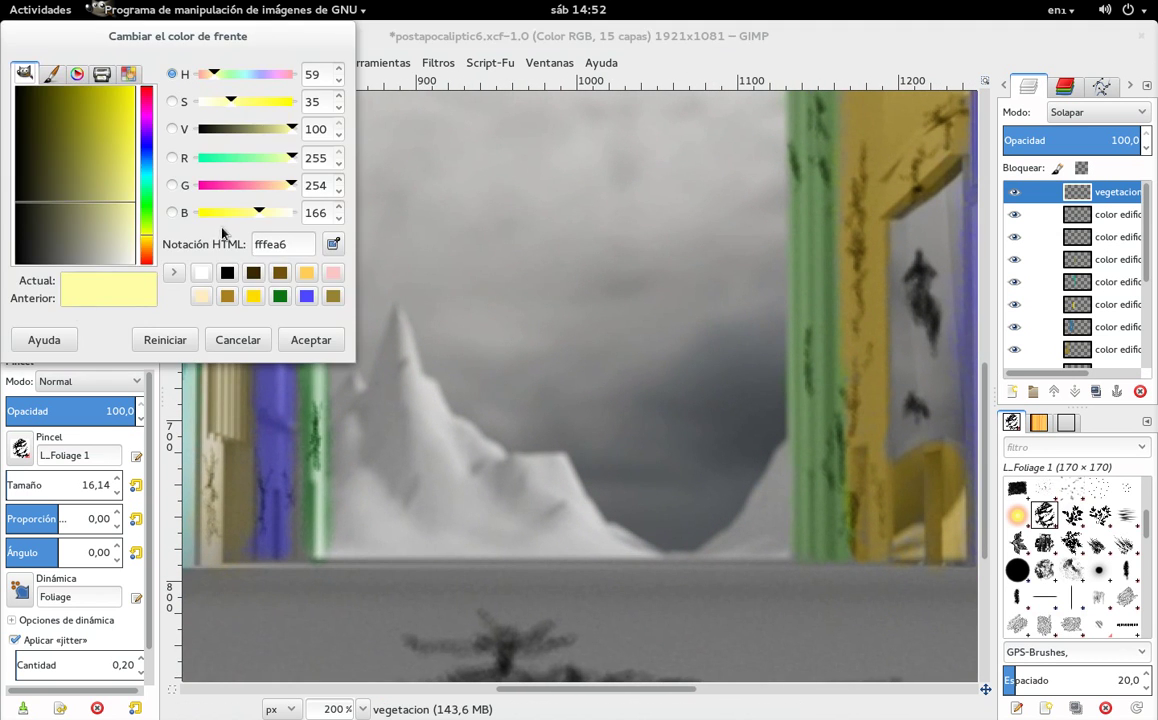
left_click(143, 215)
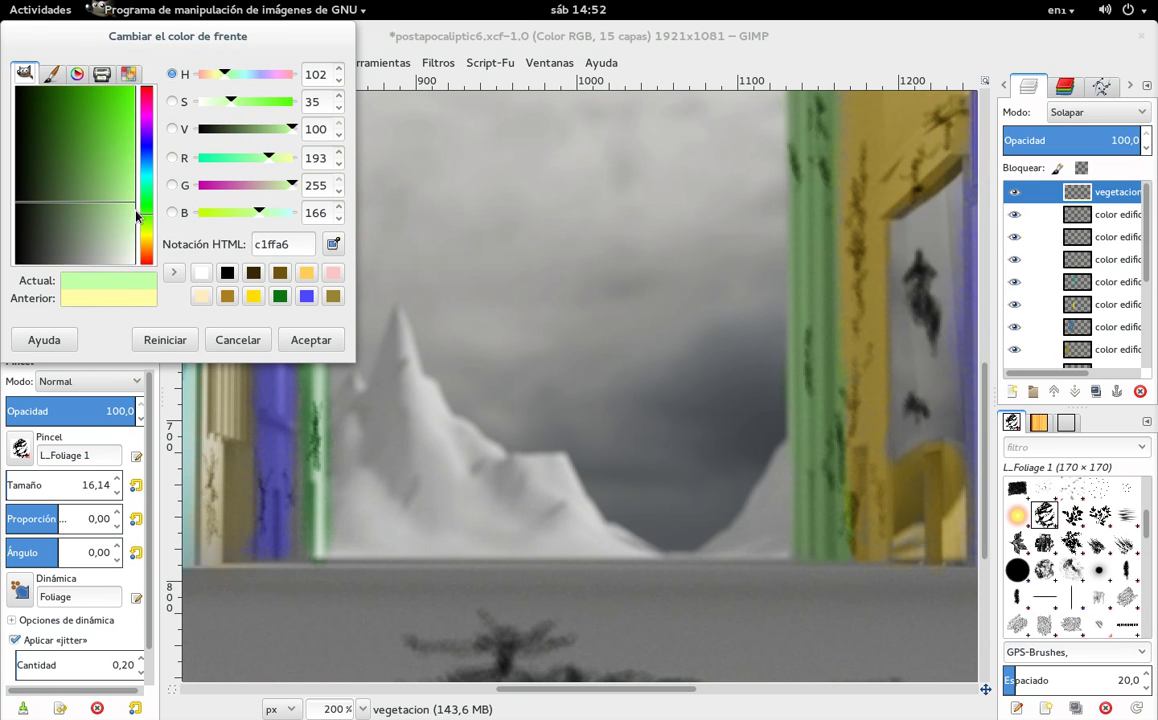
left_click_drag(107, 148, 86, 161)
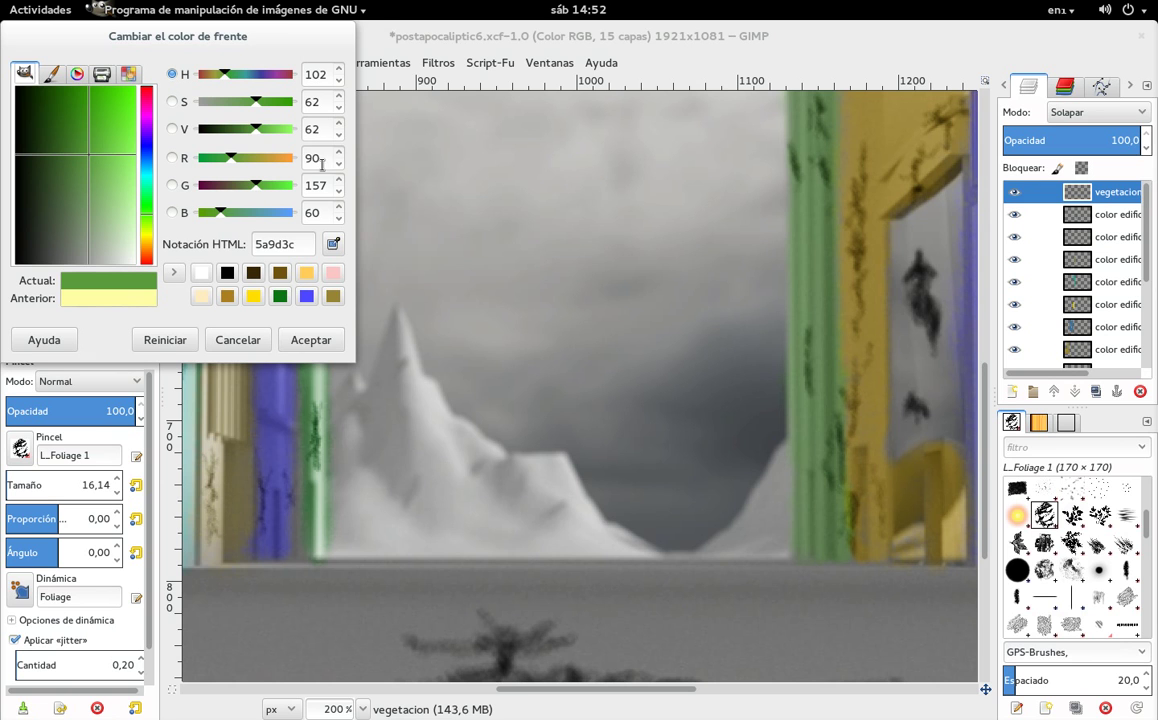
left_click(318, 340)
left_click_drag(400, 434, 392, 465)
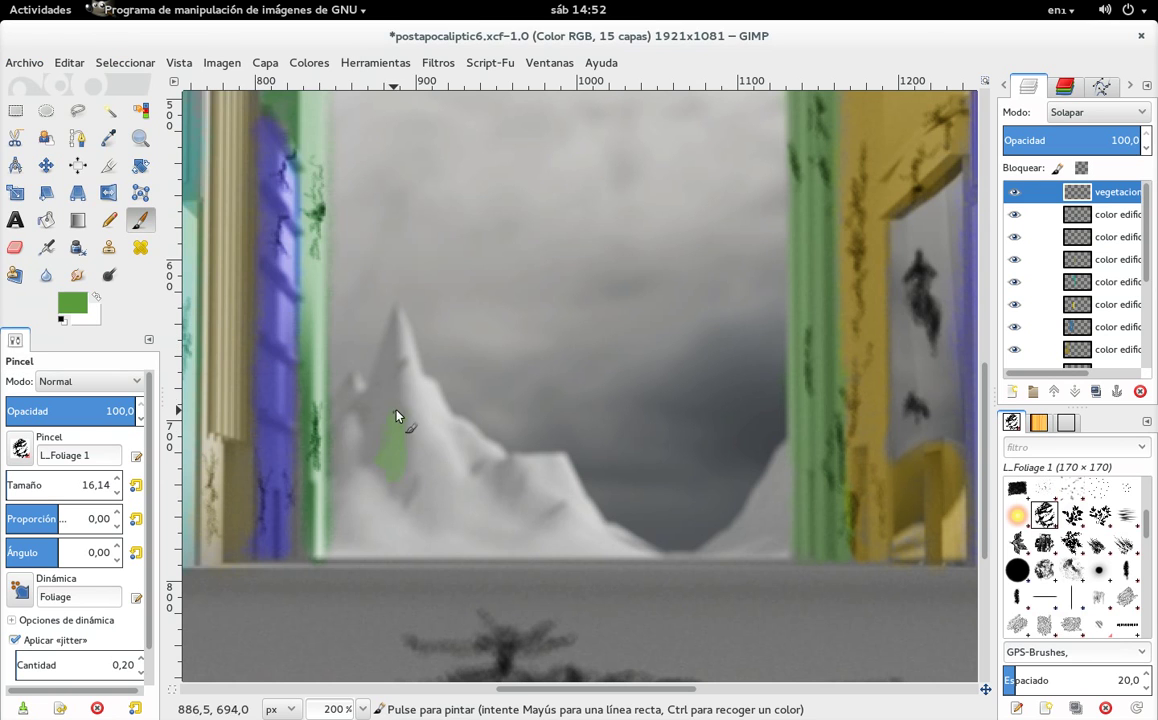
mouse_move(398, 364)
left_mouse_down()
mouse_move(391, 400)
mouse_move(341, 406)
mouse_move(367, 465)
mouse_move(378, 454)
left_mouse_up()
left_click_drag(360, 525, 398, 460)
mouse_move(406, 388)
left_mouse_down()
mouse_move(445, 439)
mouse_move(444, 474)
mouse_move(546, 467)
left_mouse_up()
left_click_drag(588, 536, 452, 512)
left_click_drag(767, 522, 721, 546)
left_click_drag(776, 476, 773, 545)
Step: Switch to dark green and add darker foliage along the peak, slopes and right hill
left_click(74, 302)
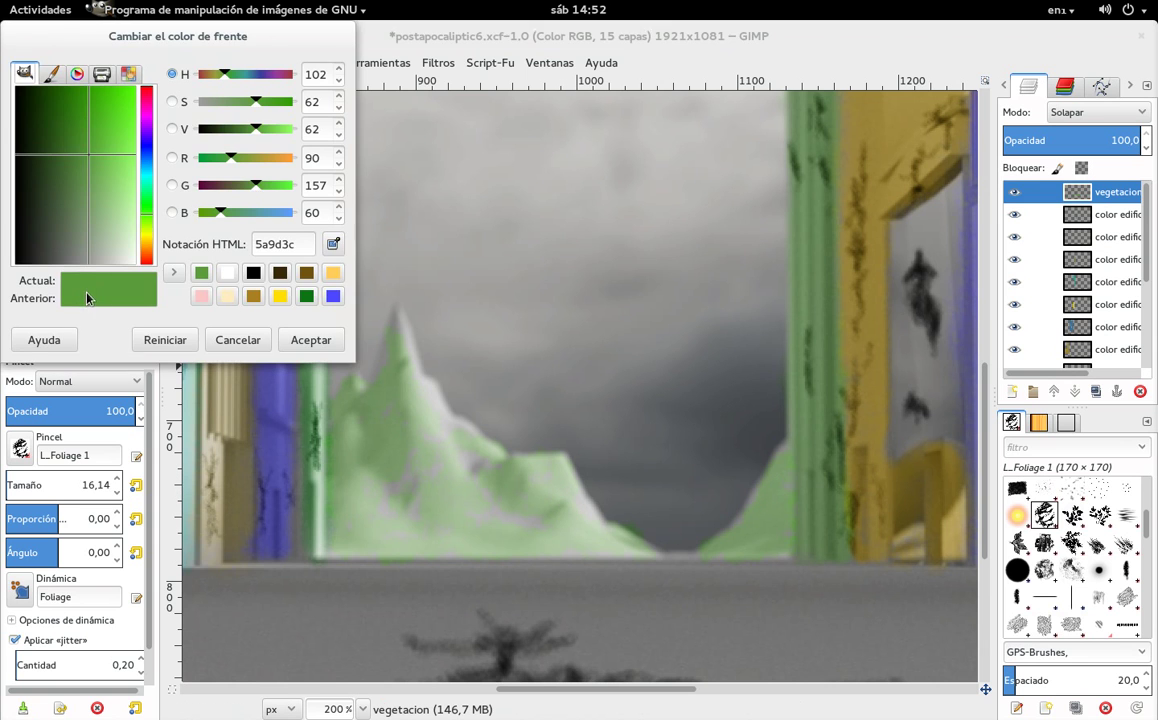
left_click(53, 120)
left_click(311, 340)
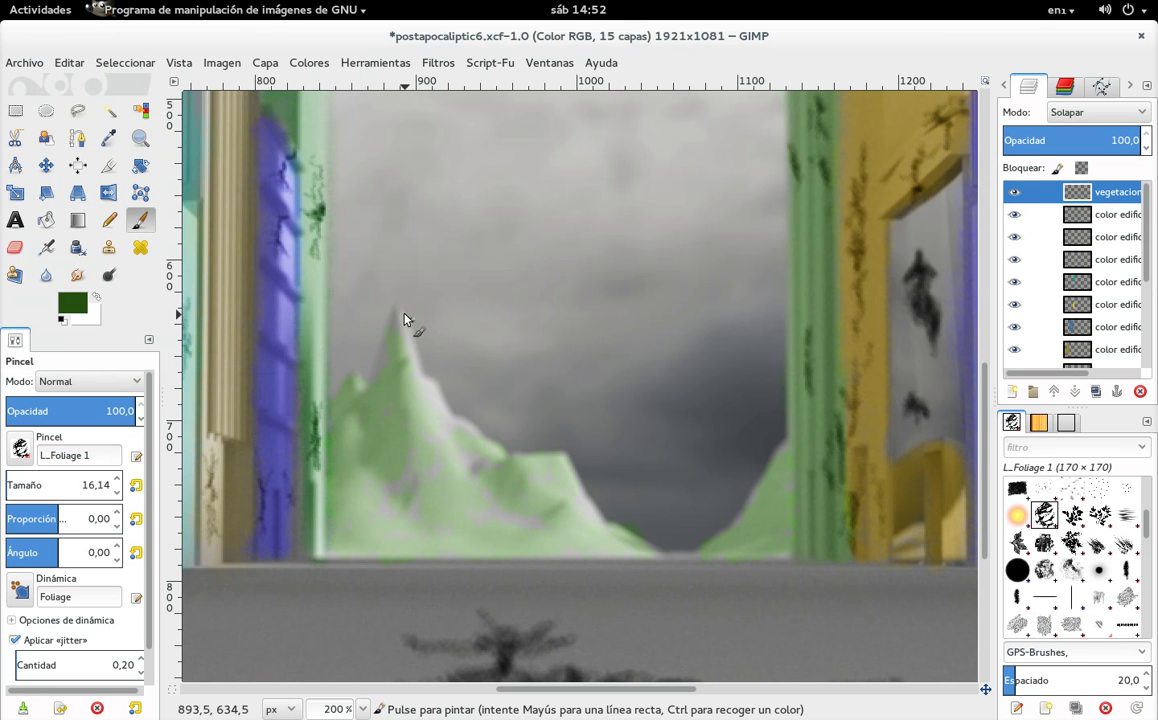
left_click_drag(396, 318, 417, 388)
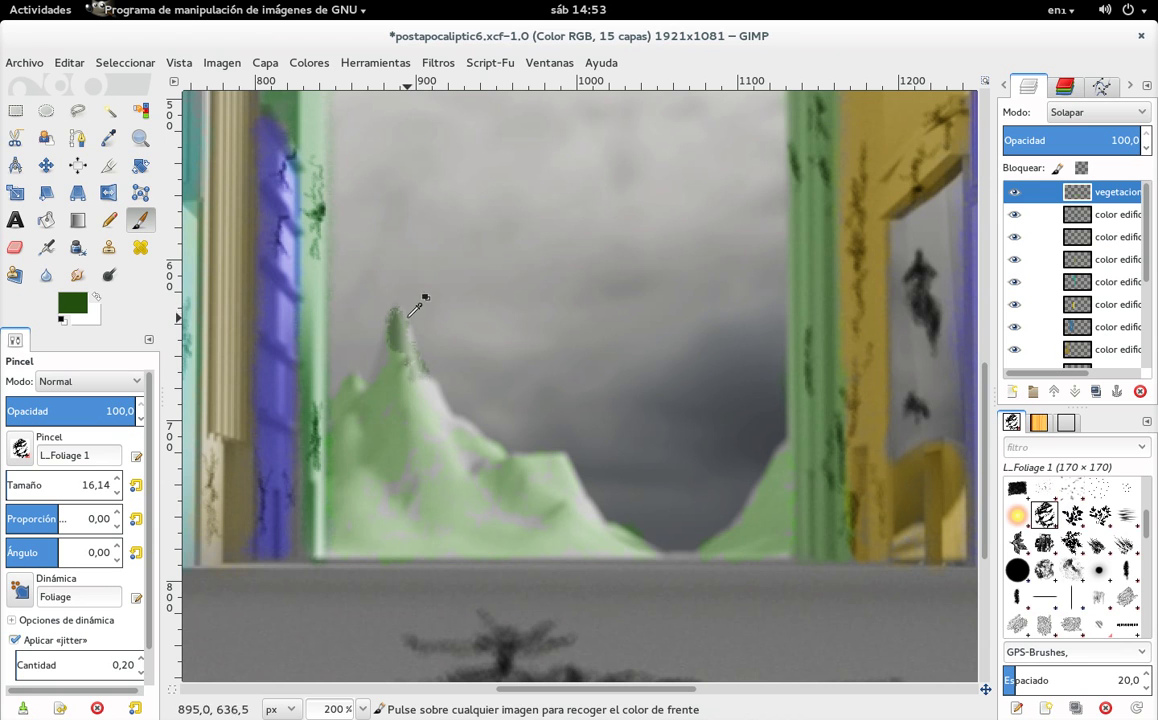
left_click_drag(411, 378, 380, 397)
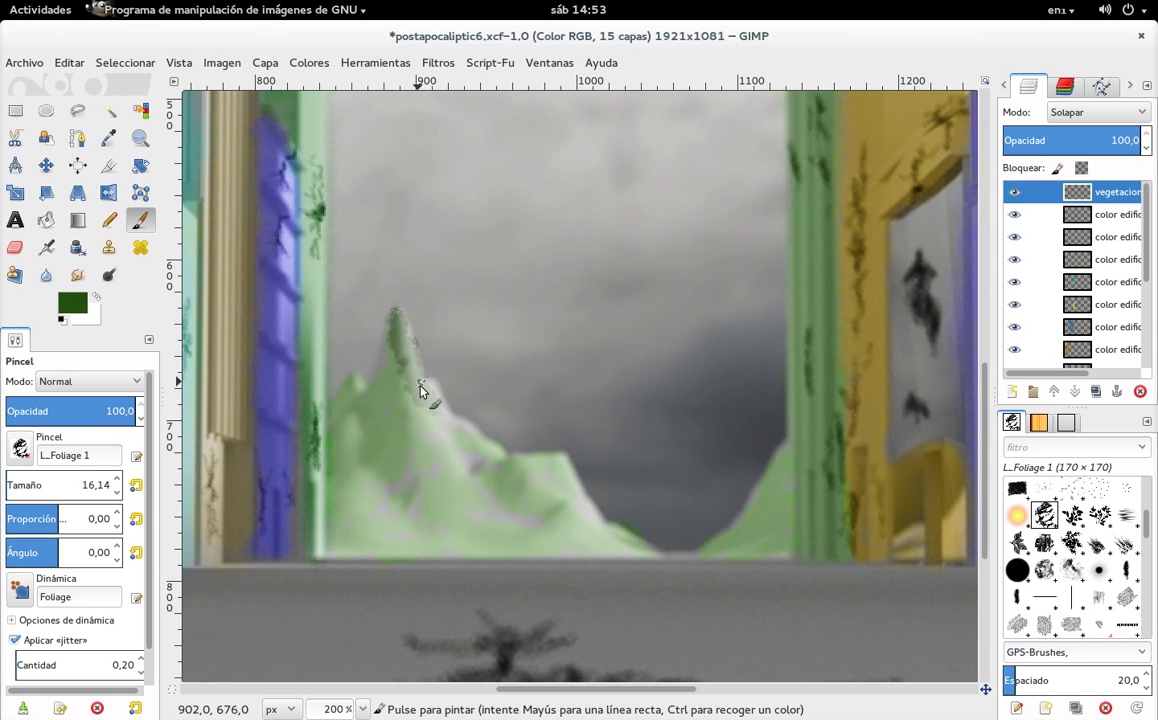
left_click_drag(452, 465, 414, 526)
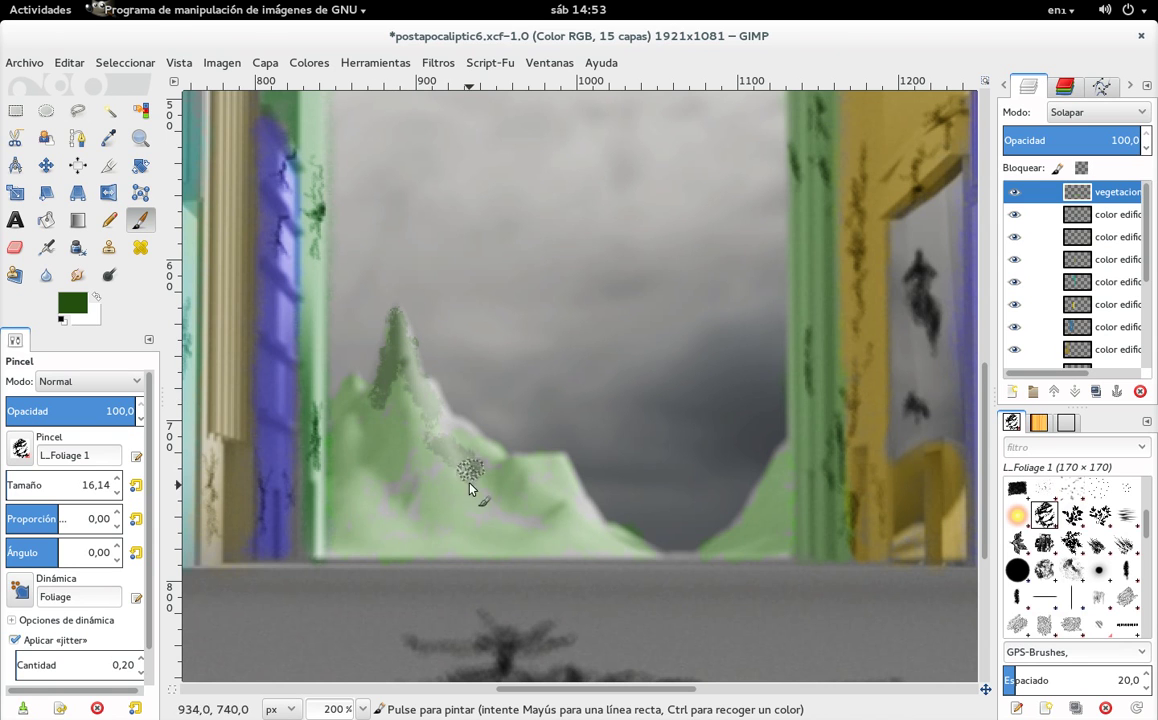
left_click_drag(439, 468, 514, 525)
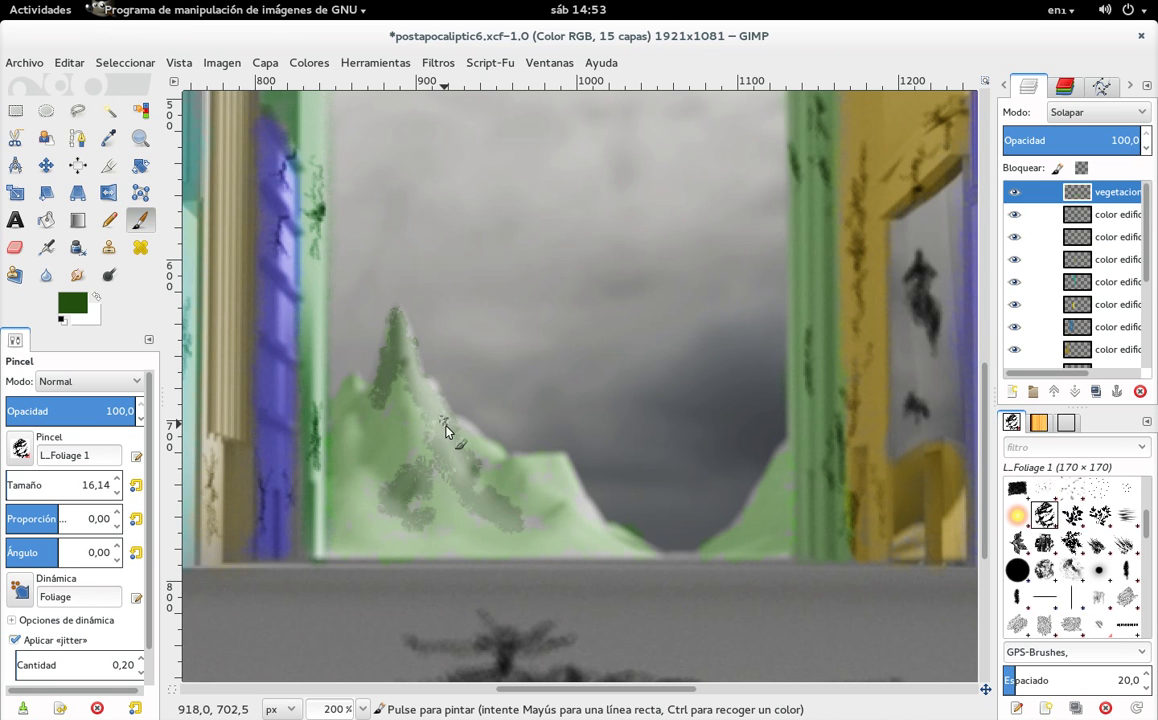
left_click_drag(460, 444, 366, 440)
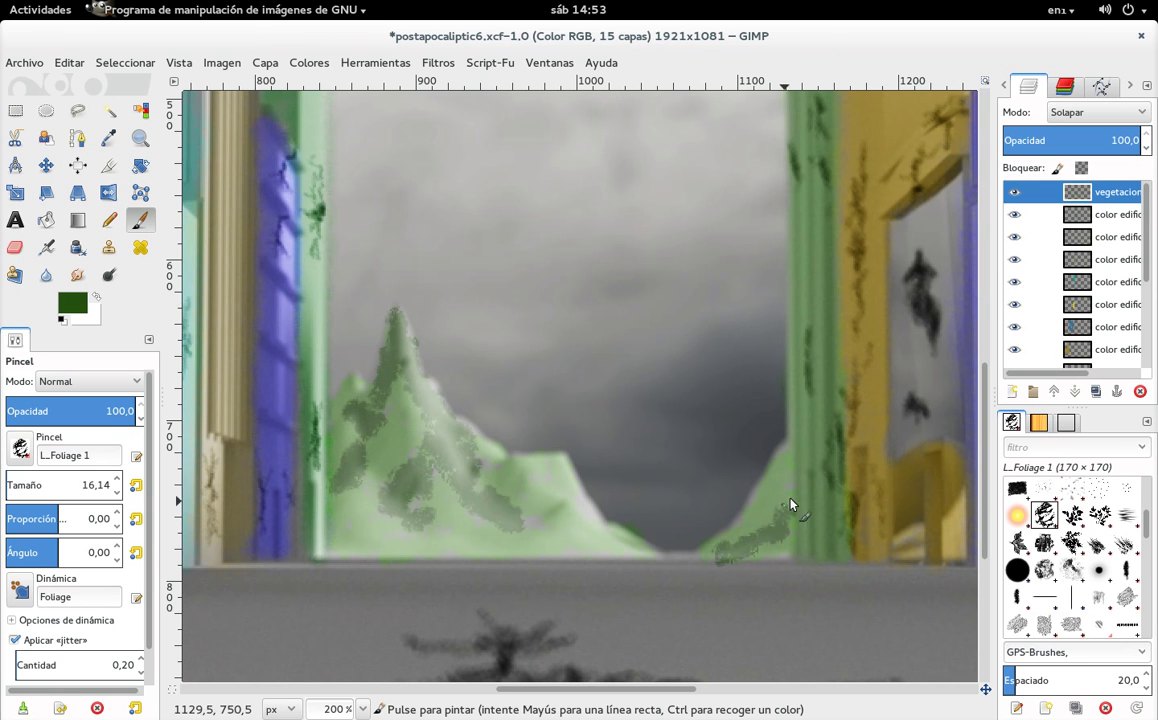
left_click_drag(773, 521, 782, 495)
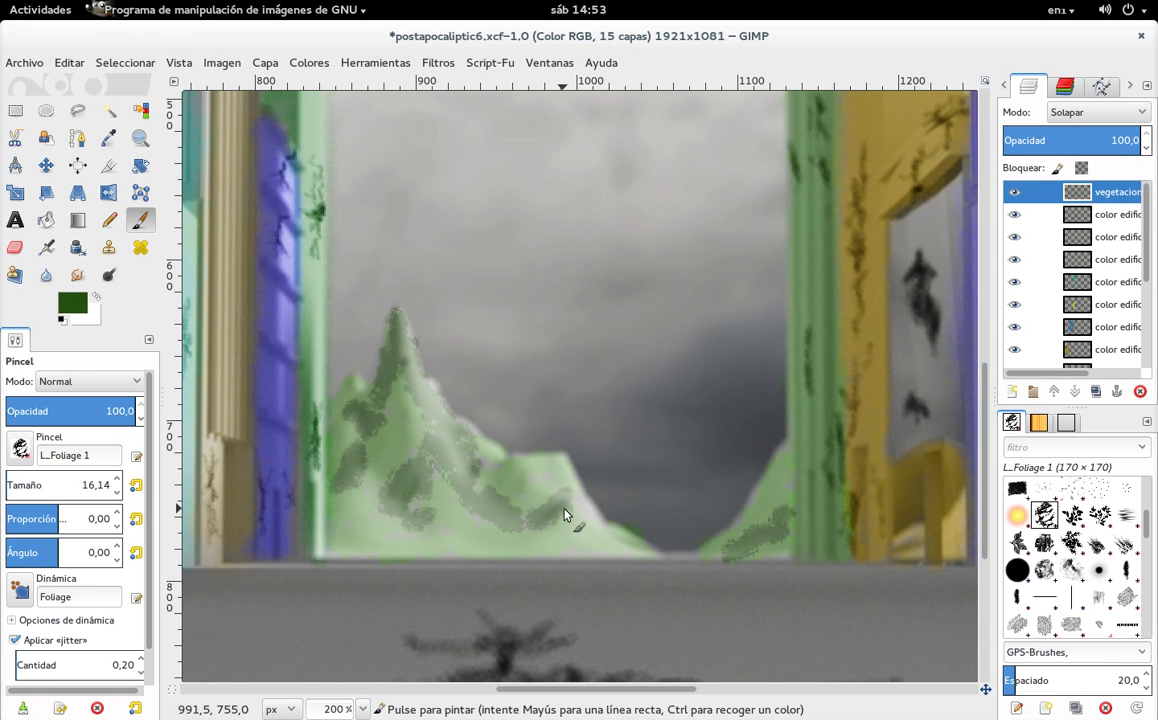
Step: Add brighter green foliage down the left slope and on the right hill
left_click(72, 303)
left_click_drag(75, 111, 86, 89)
left_click(311, 340)
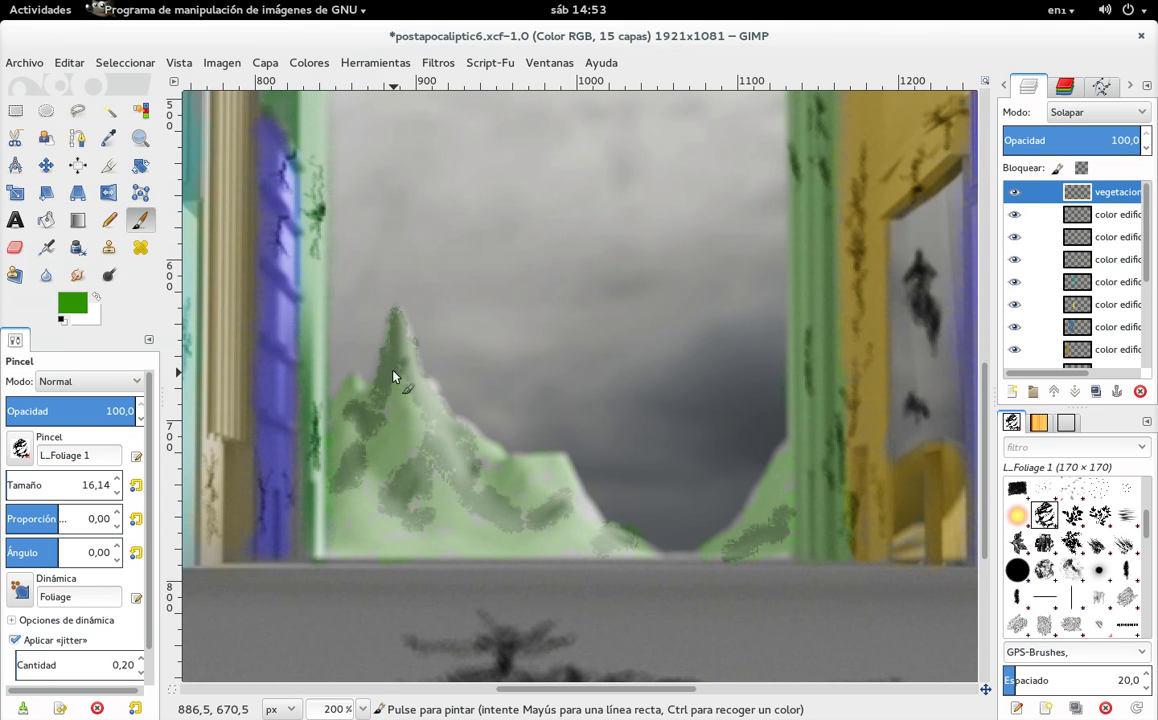
mouse_move(396, 366)
left_mouse_down()
mouse_move(419, 442)
mouse_move(388, 496)
mouse_move(402, 527)
mouse_move(476, 486)
mouse_move(463, 481)
mouse_move(491, 490)
left_mouse_up()
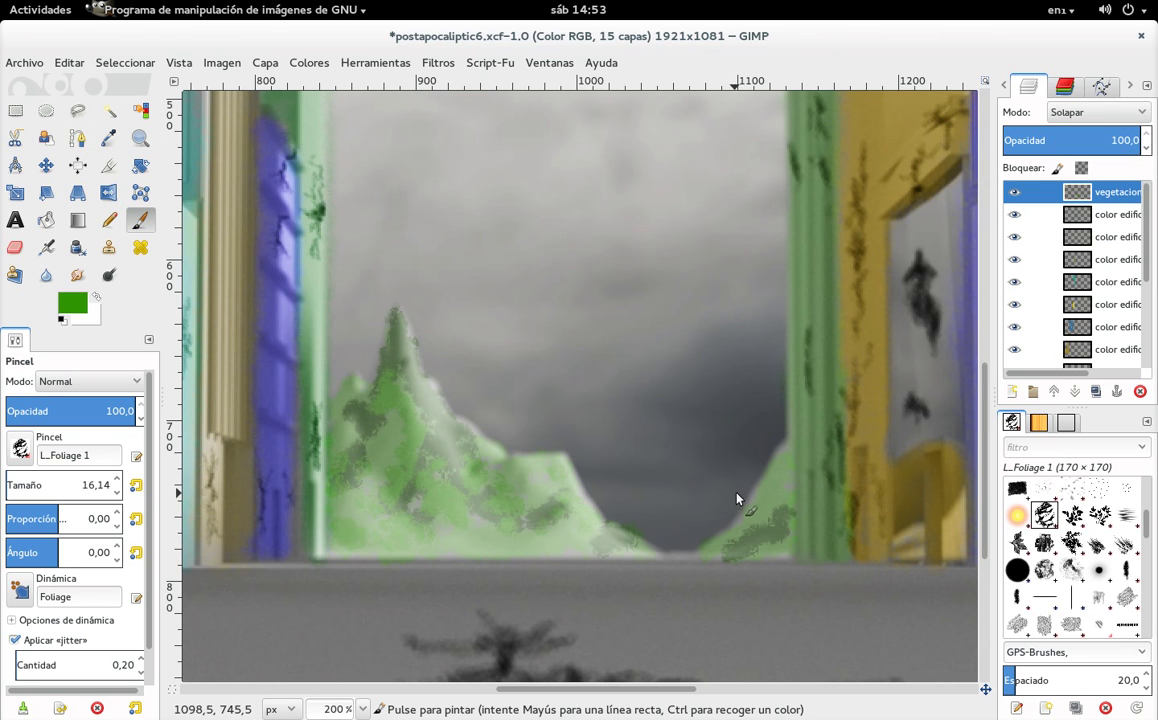
left_click_drag(780, 489, 763, 543)
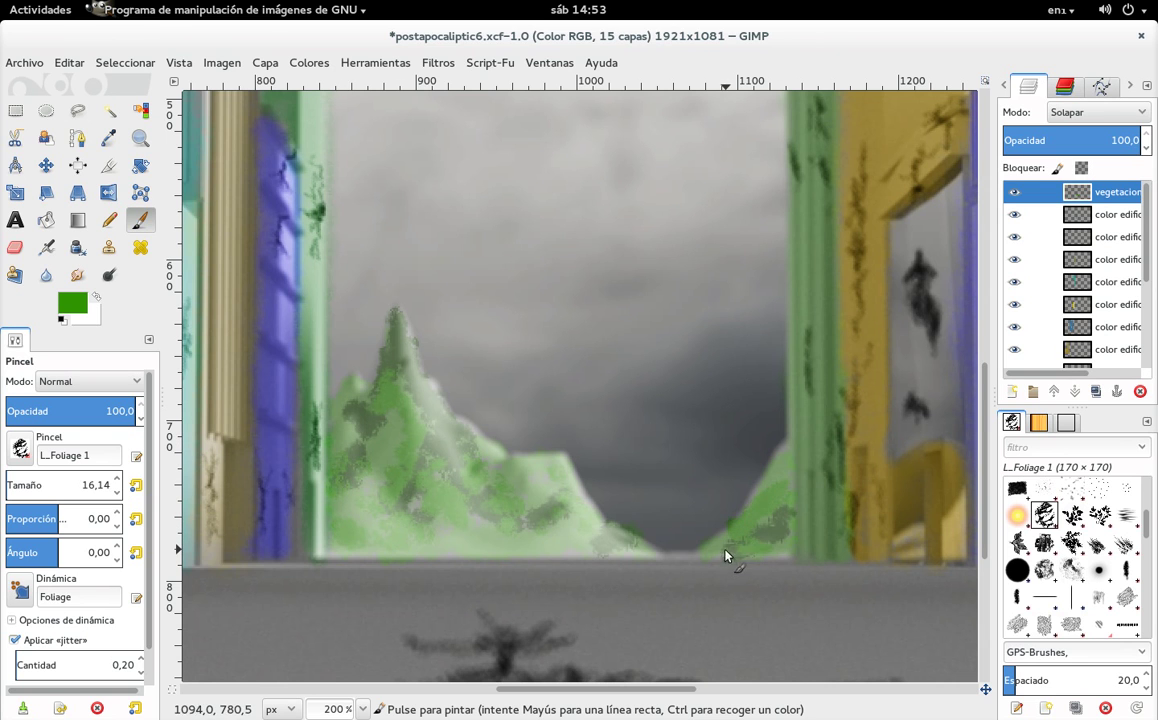
Step: Pick a lighter green and paint light-green foliage down the mountain's right slope
left_click(80, 311)
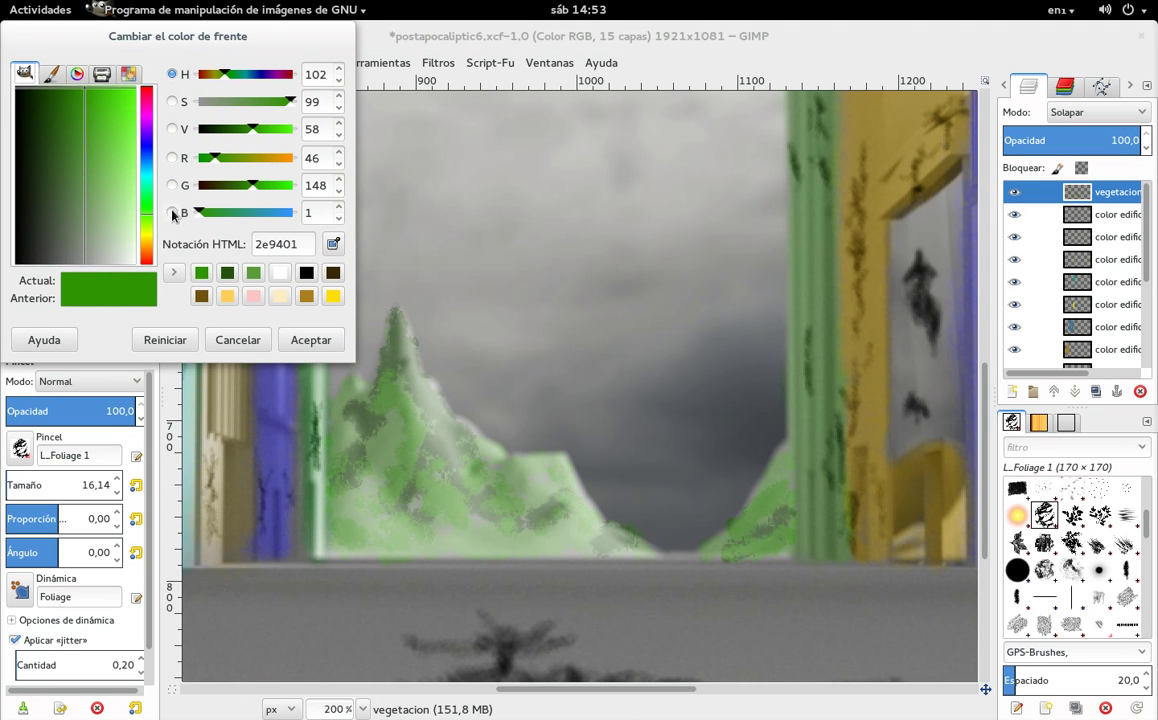
left_click_drag(67, 117, 103, 147)
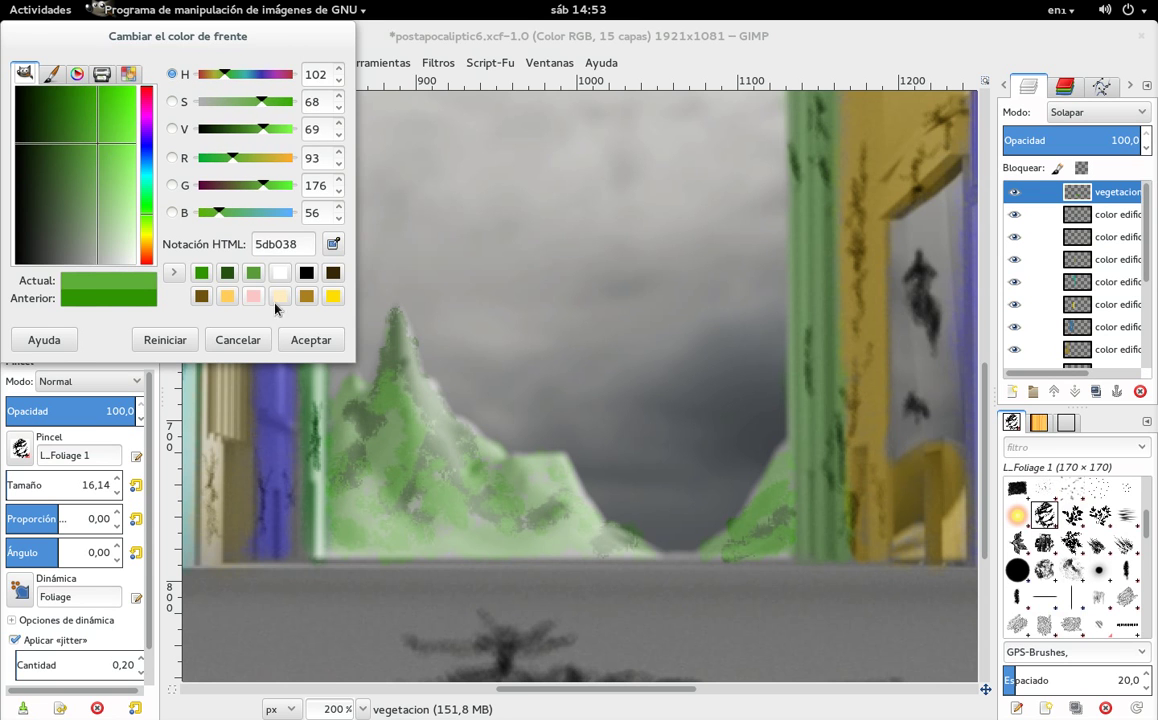
left_click(315, 340)
left_click_drag(400, 322, 432, 418)
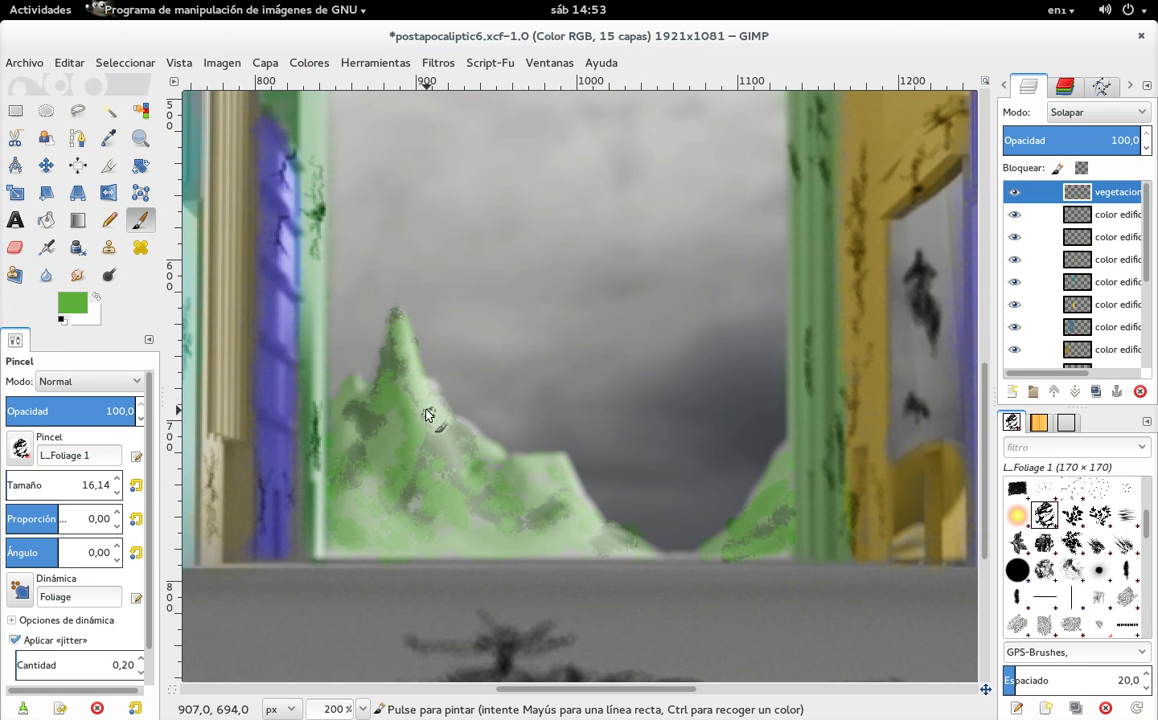
left_click_drag(416, 390, 560, 476)
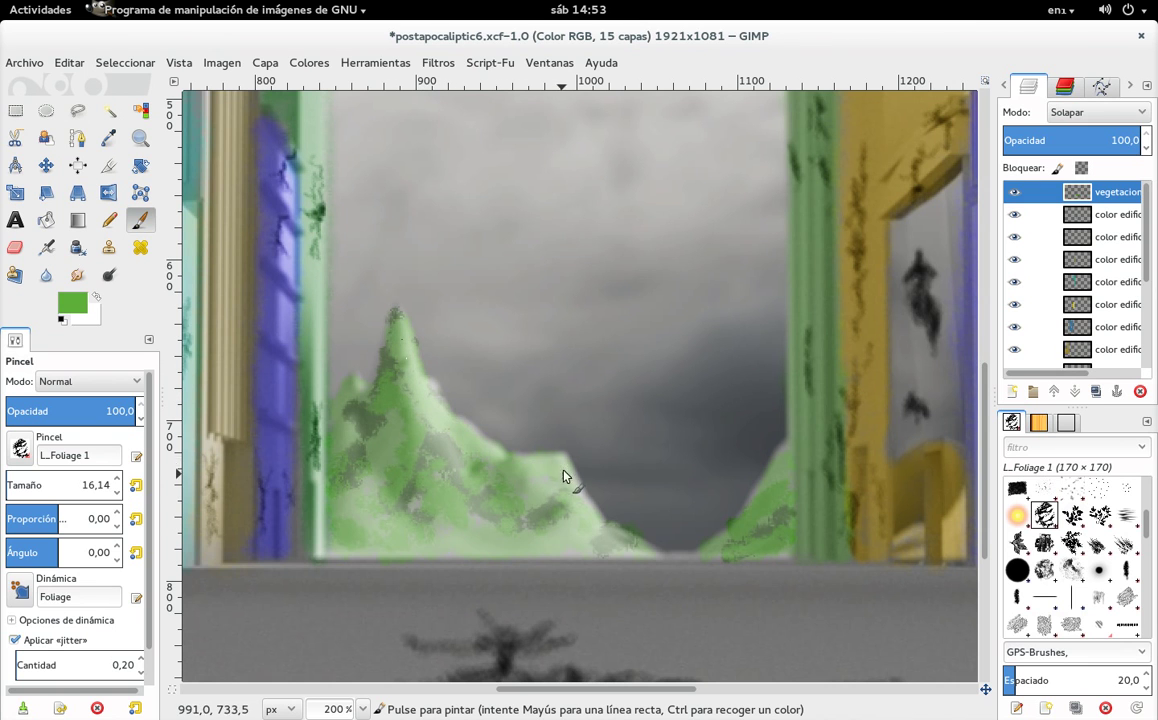
Step: Shift the foreground colour to a brighter yellow-green, 87b038
key("ctrl")
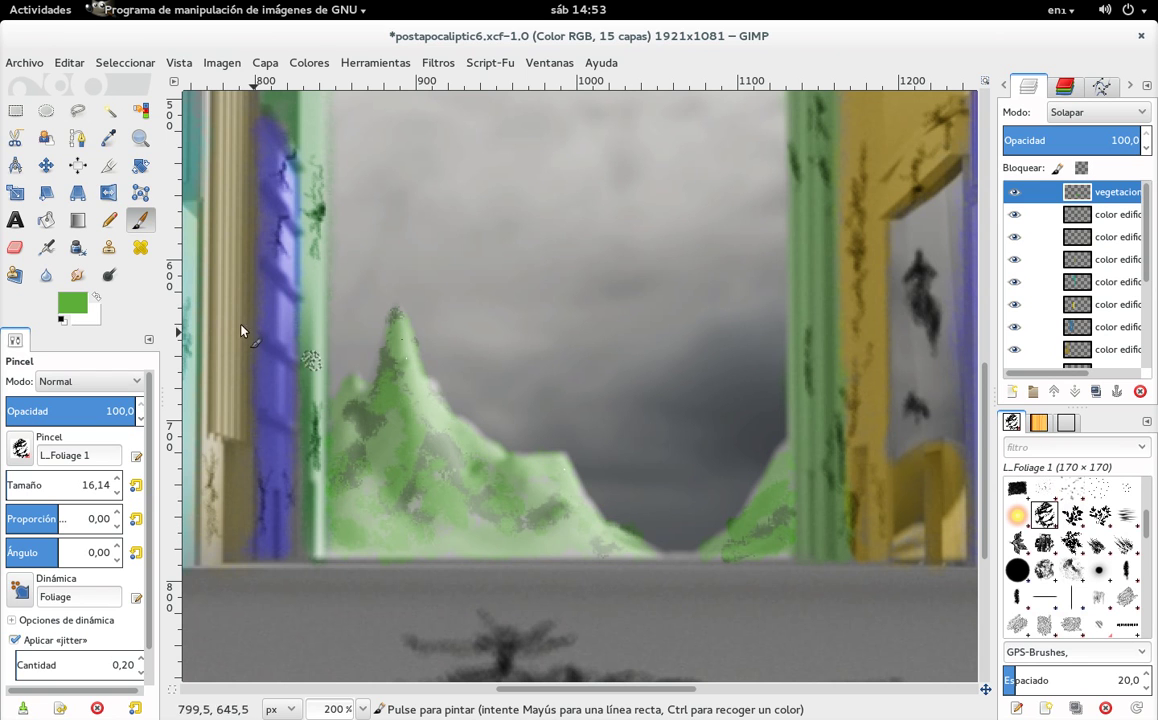
left_click(72, 302)
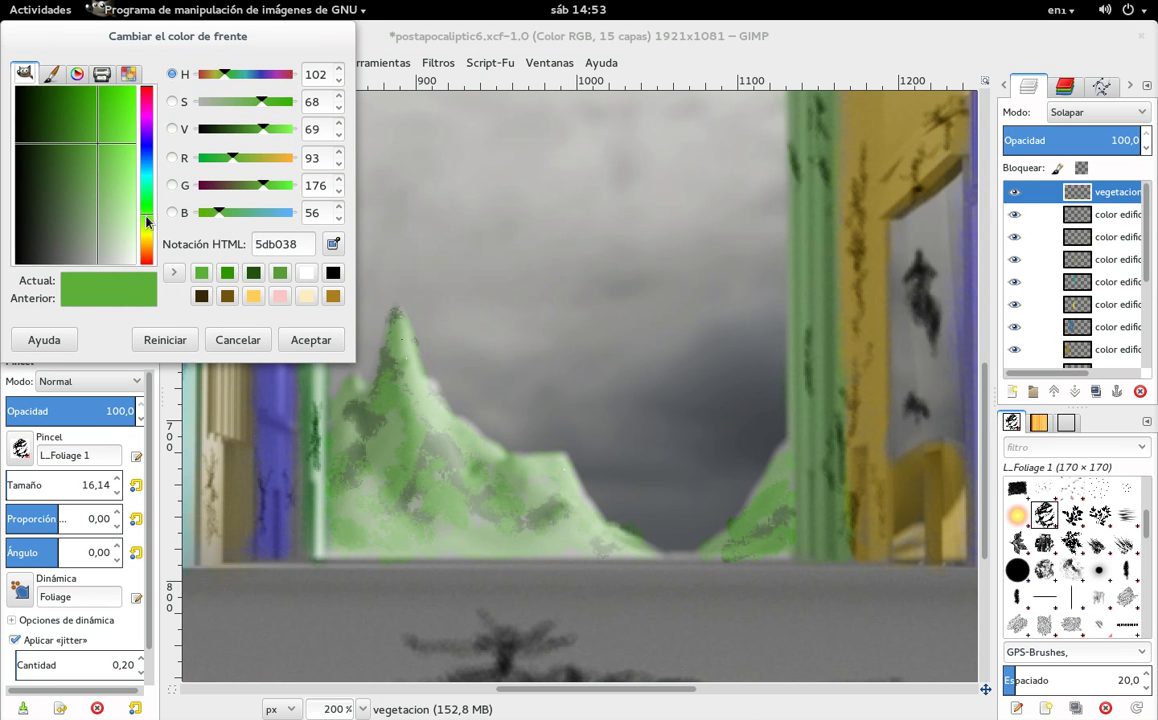
left_click_drag(150, 220, 146, 225)
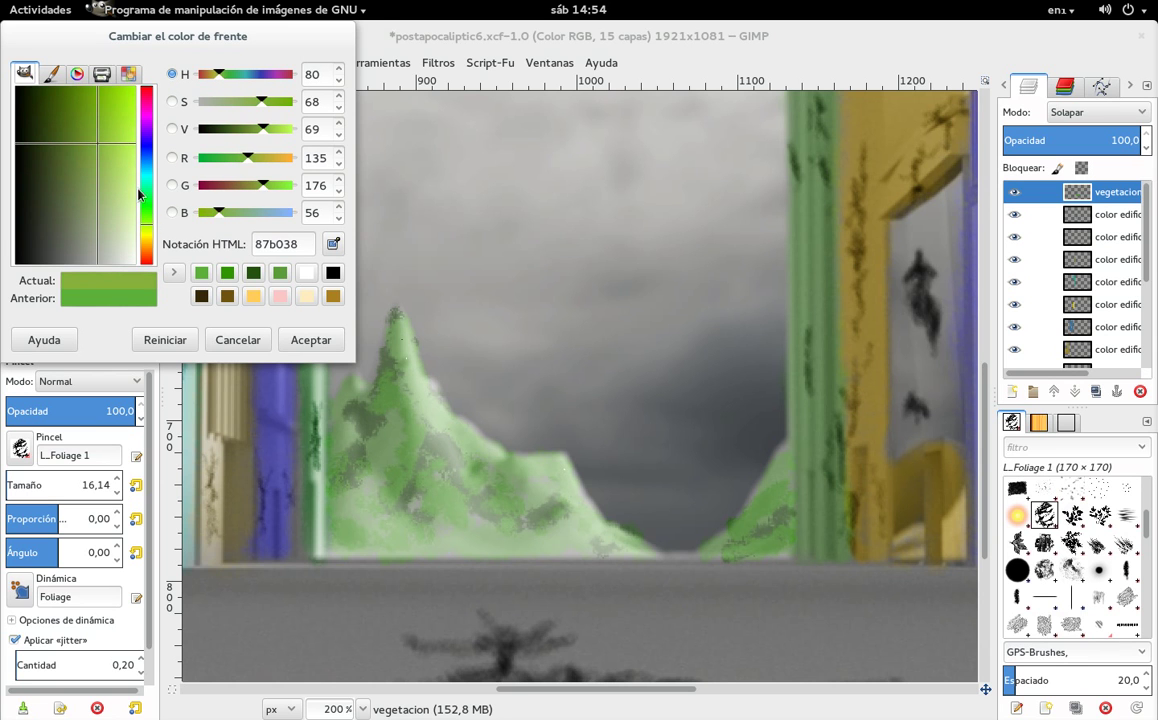
left_click_drag(122, 114, 128, 95)
Step: Paint bright yellow-green foliage from the peak down the slope and along the ridge
left_click(310, 340)
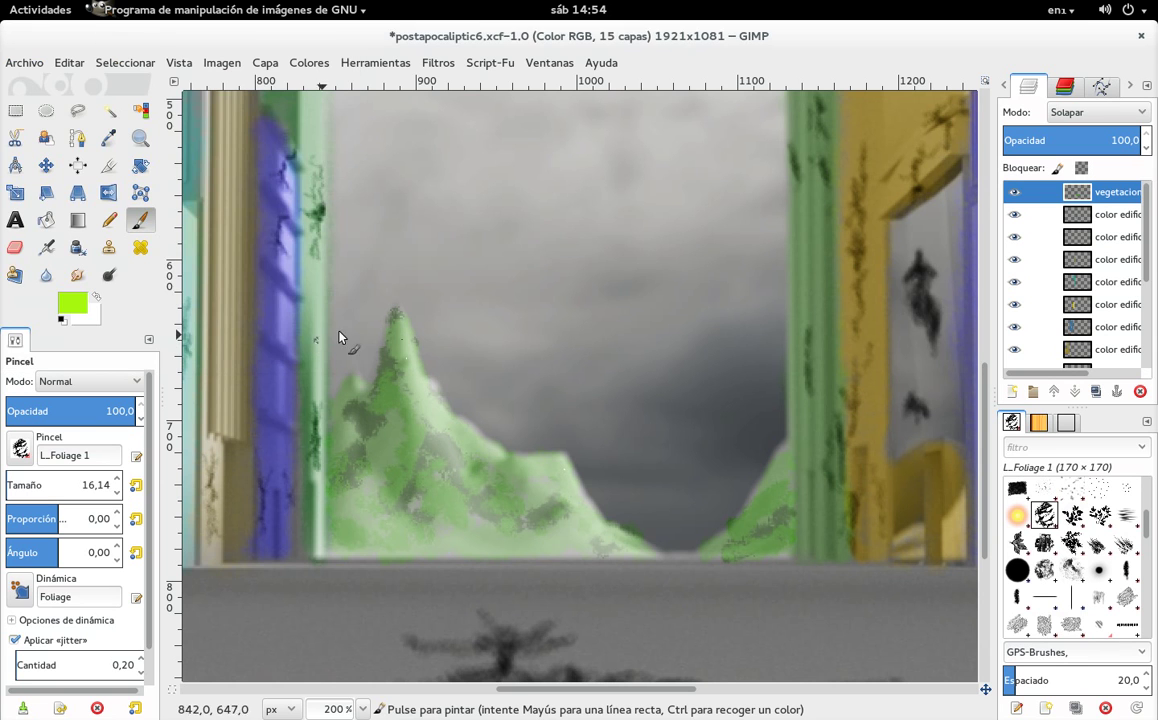
mouse_move(400, 325)
left_mouse_down()
mouse_move(454, 436)
mouse_move(412, 404)
left_mouse_up()
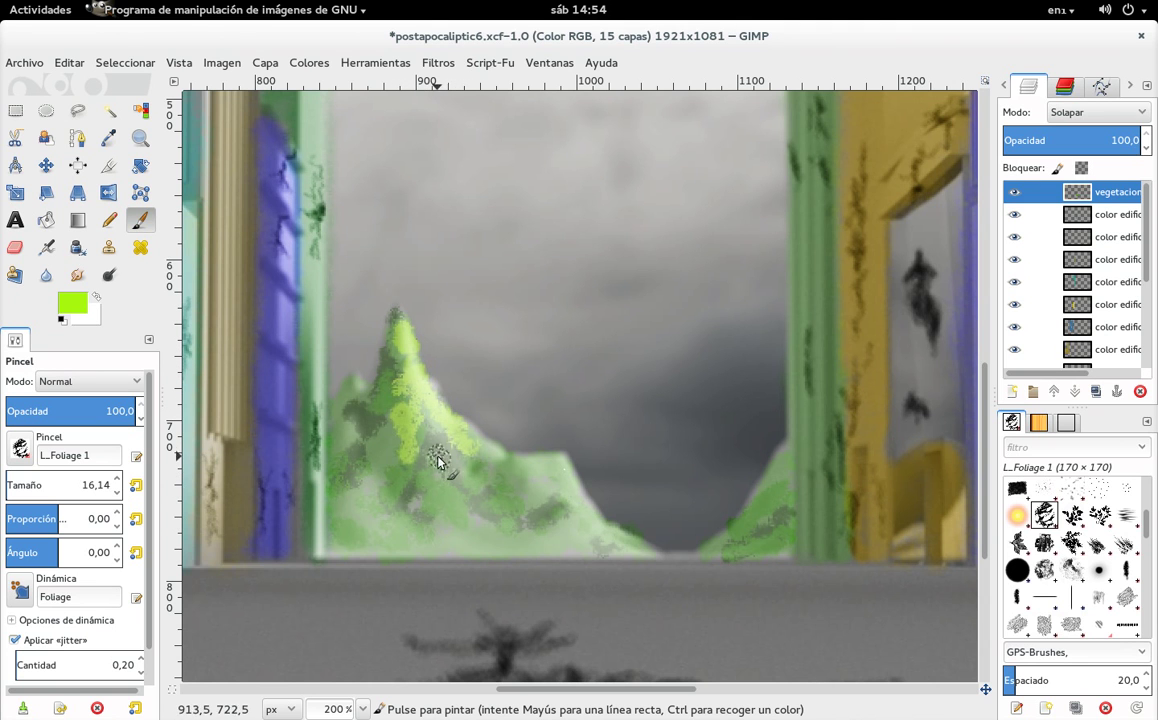
left_click_drag(442, 465, 468, 531)
mouse_move(521, 470)
left_mouse_down()
mouse_move(546, 472)
mouse_move(530, 538)
mouse_move(580, 518)
mouse_move(635, 545)
left_mouse_up()
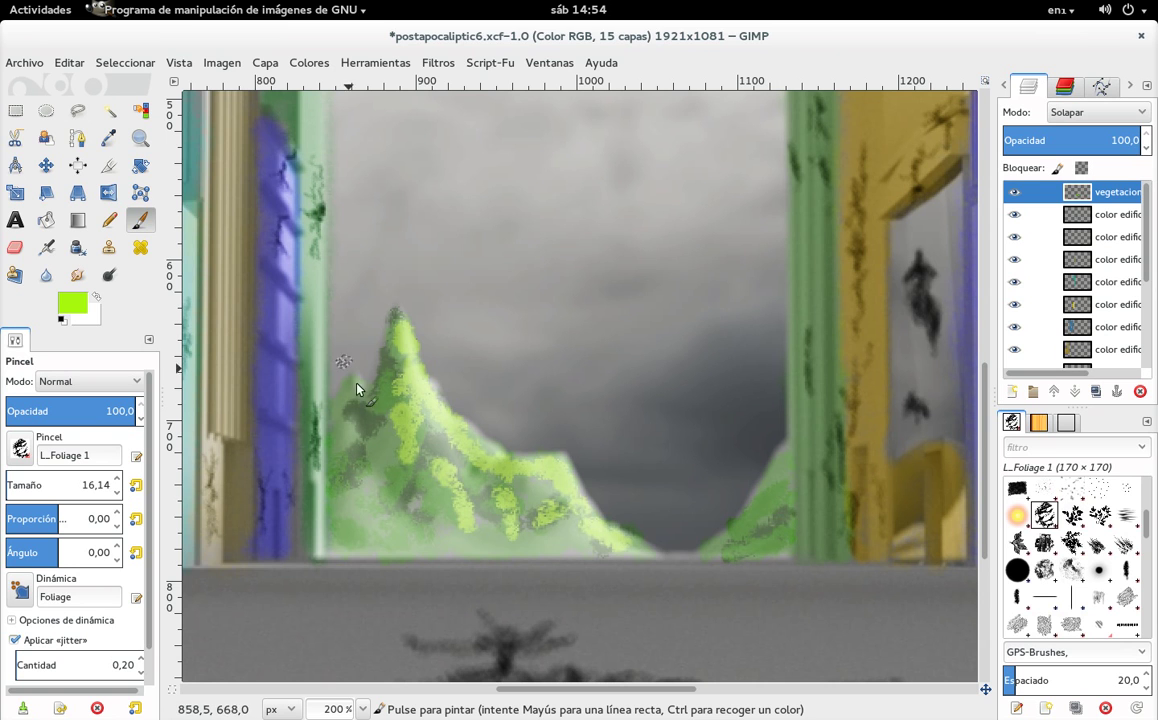
Step: Shrink the Foliage 1 brush to 10.09 and dab finer foliage on the left slope
left_click_drag(61, 490, 50, 490)
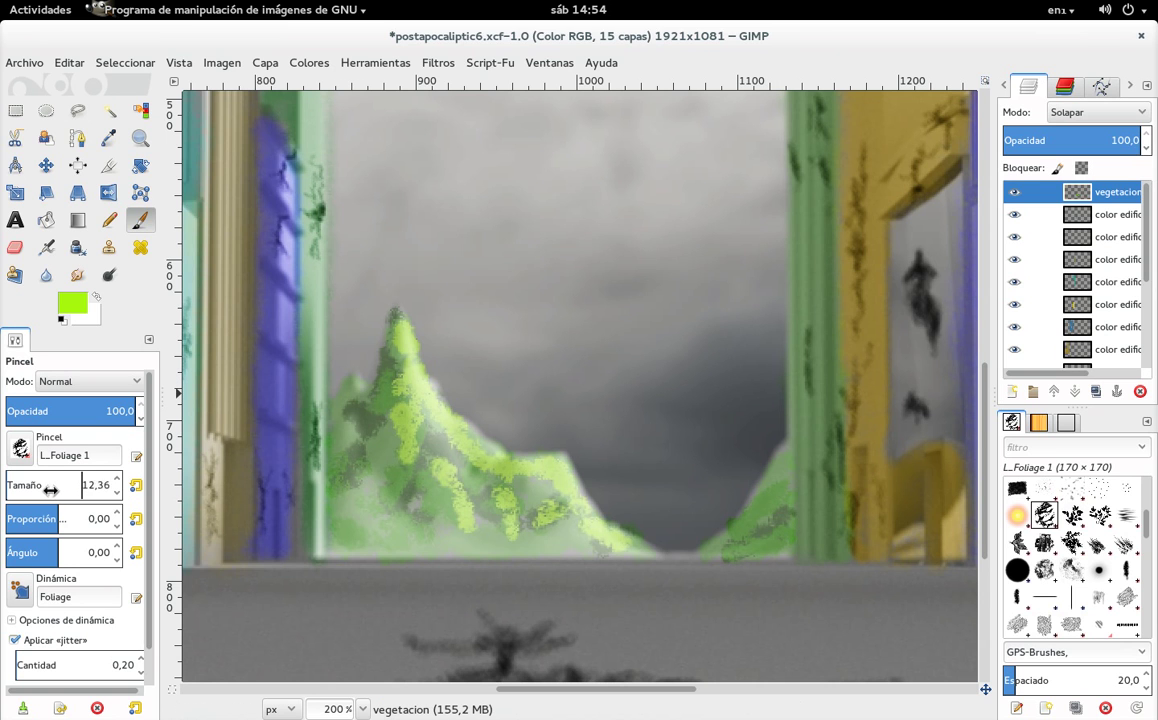
left_click_drag(357, 383, 366, 399)
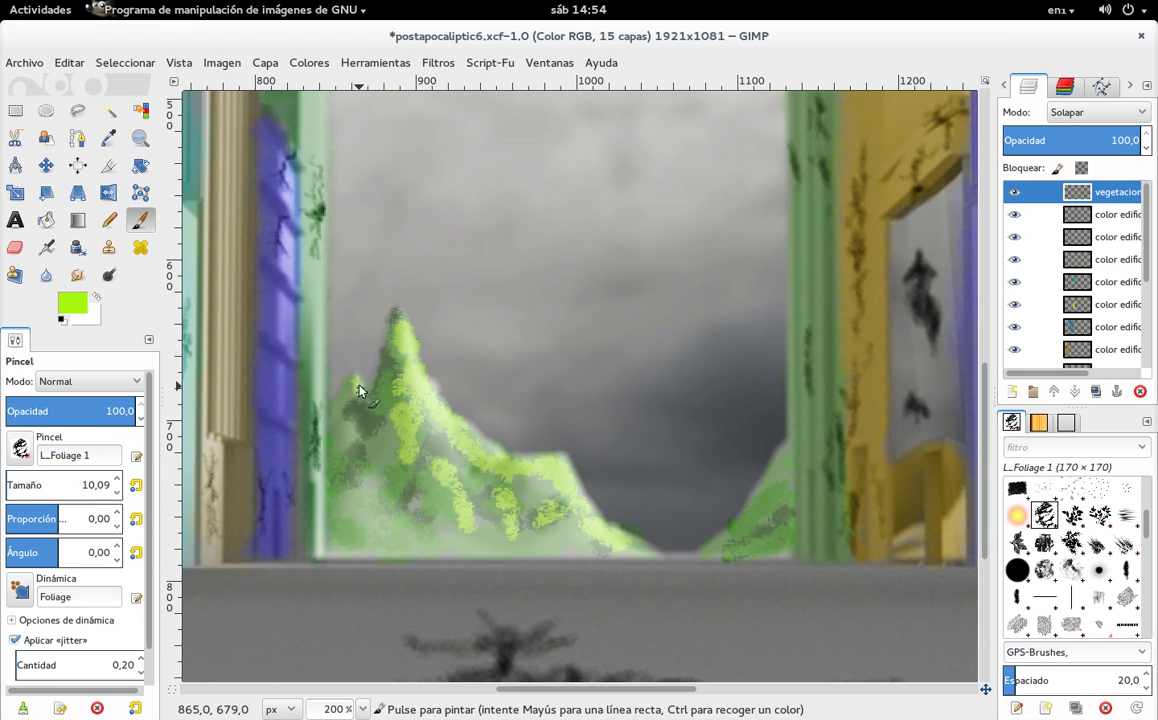
left_click(364, 398)
left_click_drag(358, 446, 370, 486)
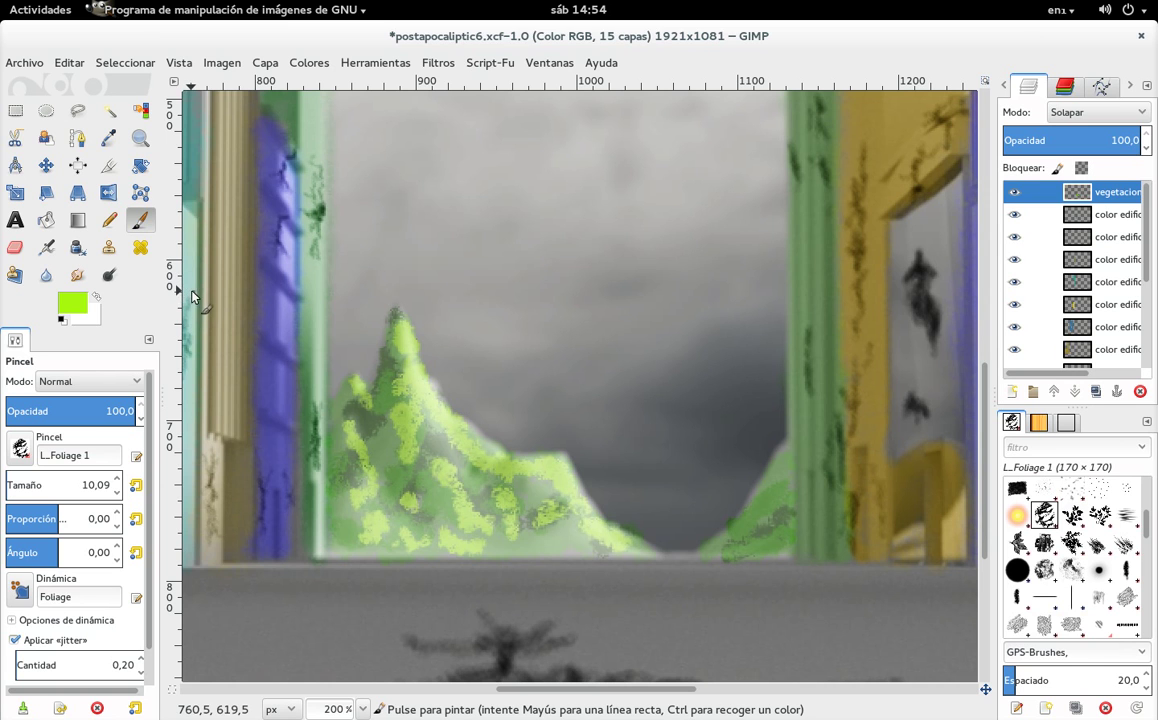
Step: Activate the Smudge tool (Borronear) with the Foliage 1 brush at size 10.09
left_click(84, 276)
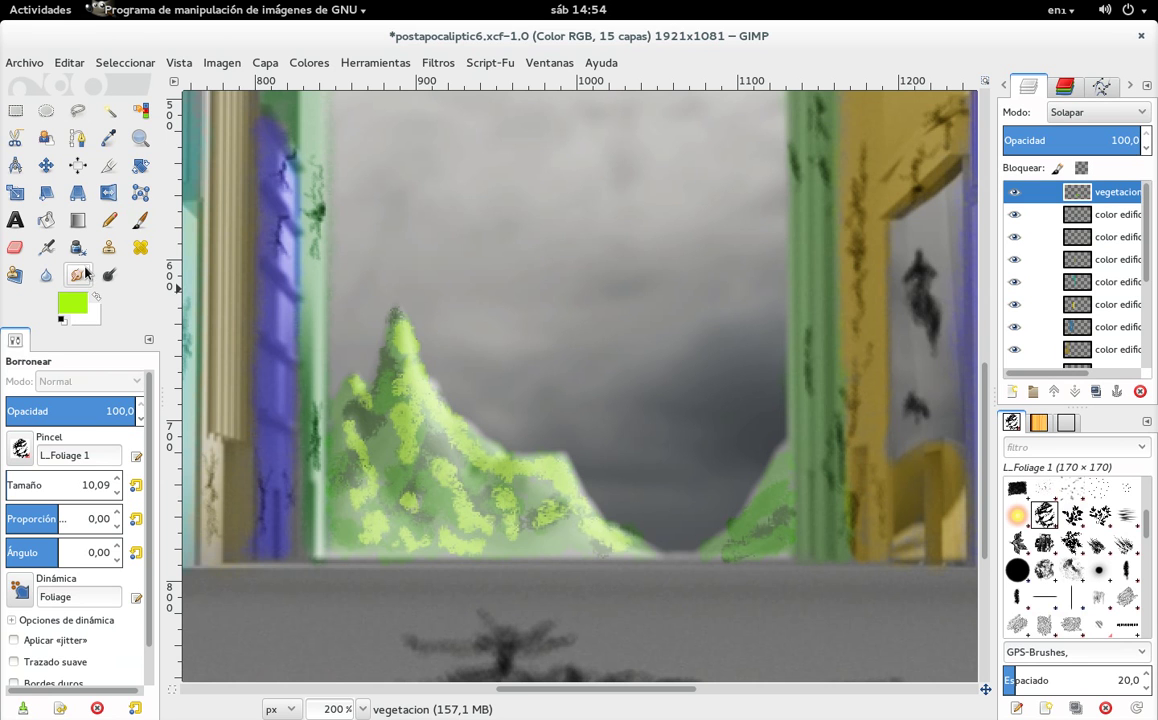
left_click(140, 220)
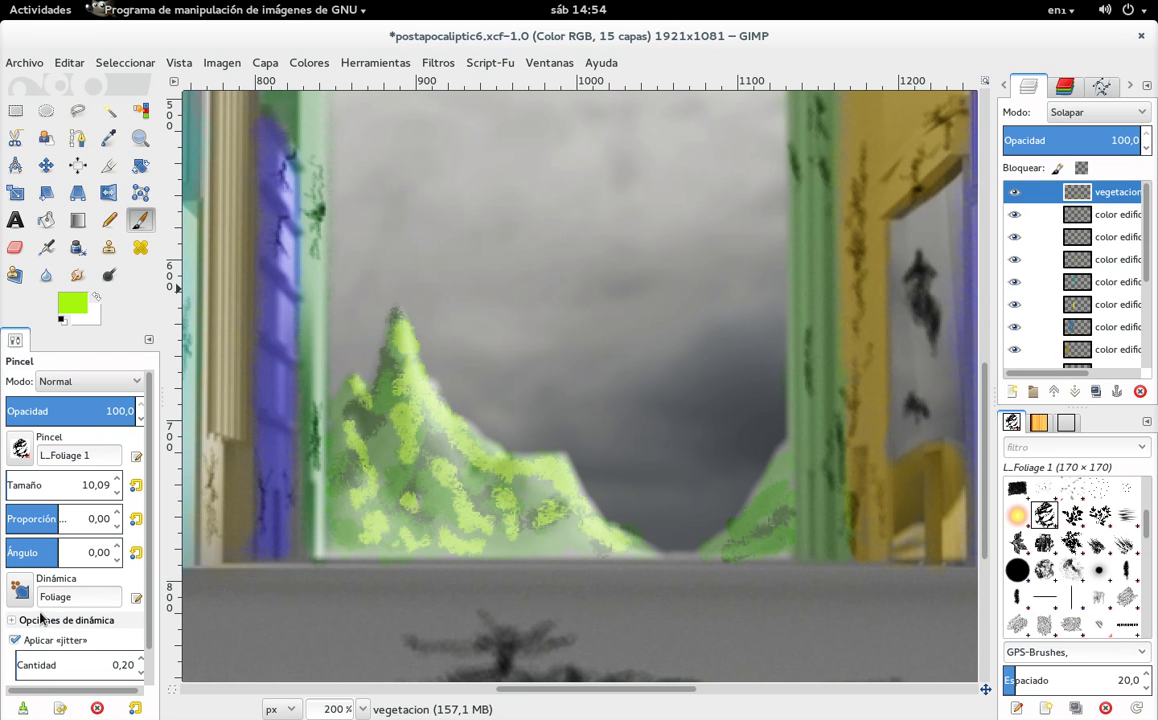
left_click(60, 710)
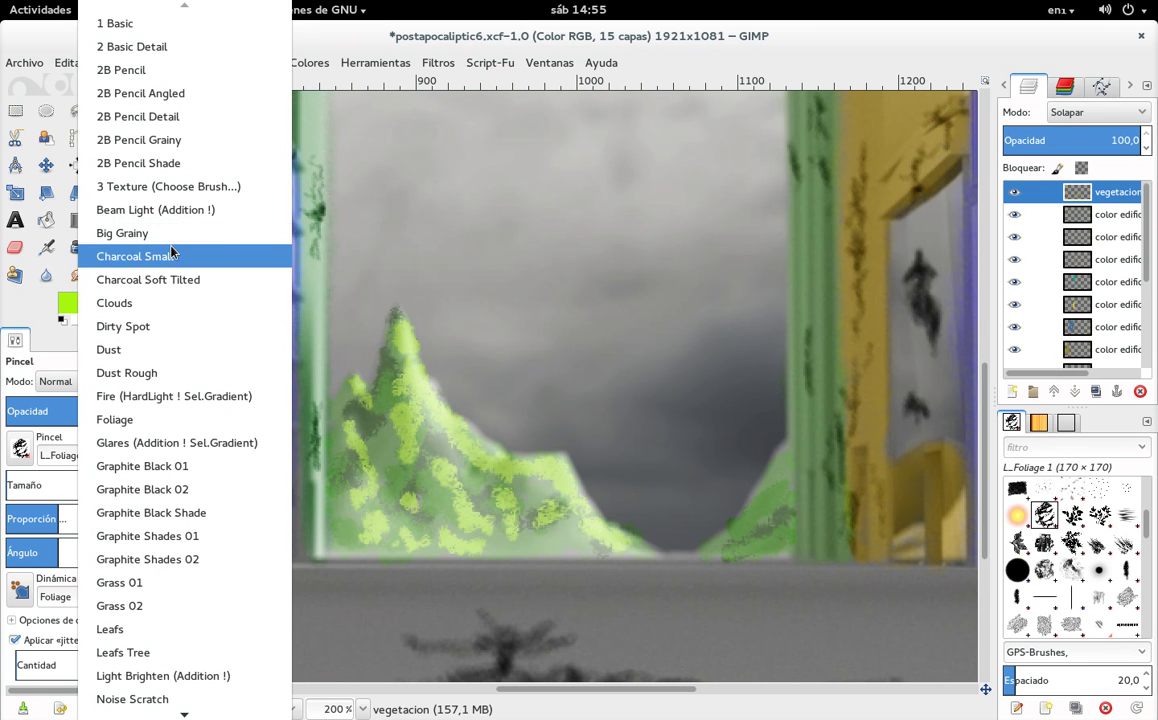
key("Escape")
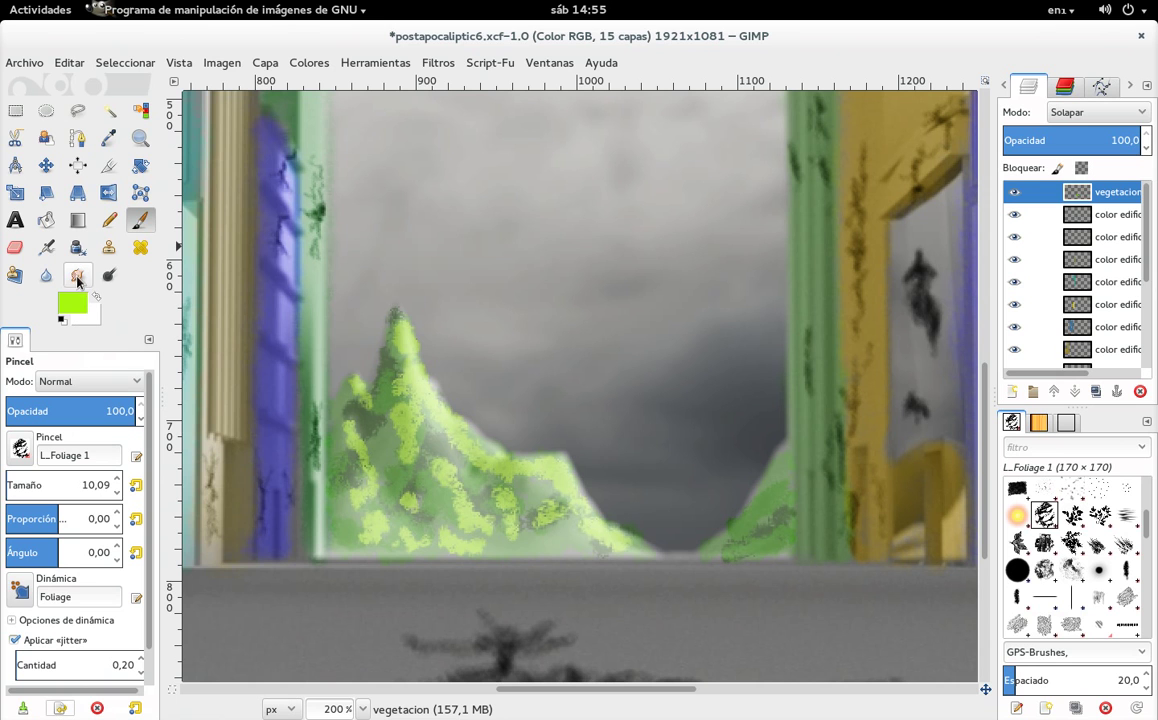
left_click(78, 278)
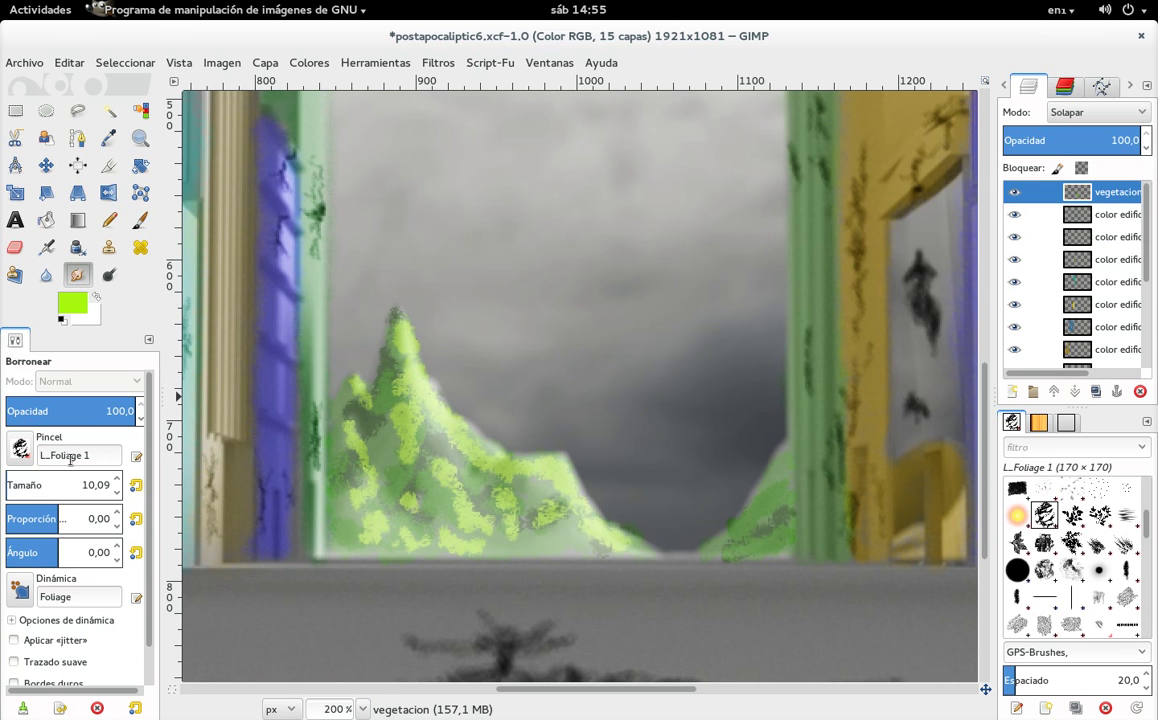
Step: Enlarge the smudge brush to 21.44 and smear foliage over the peak, slopes and hill base
left_click_drag(22, 492, 36, 492)
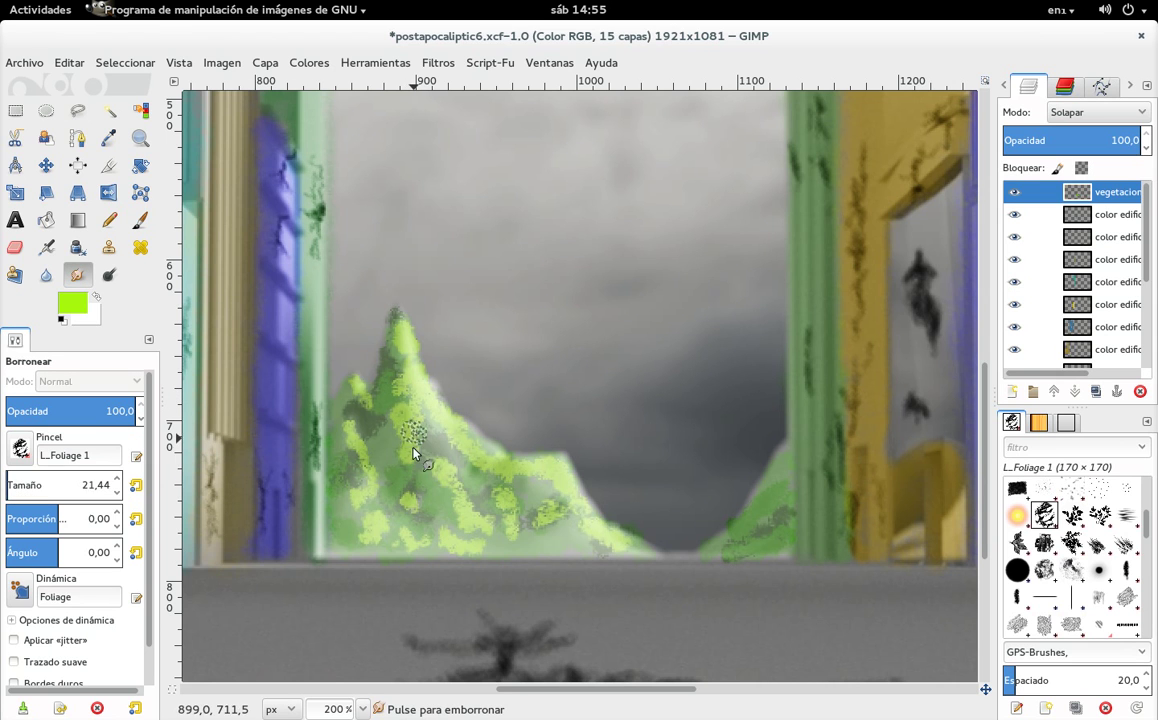
left_click_drag(408, 452, 393, 450)
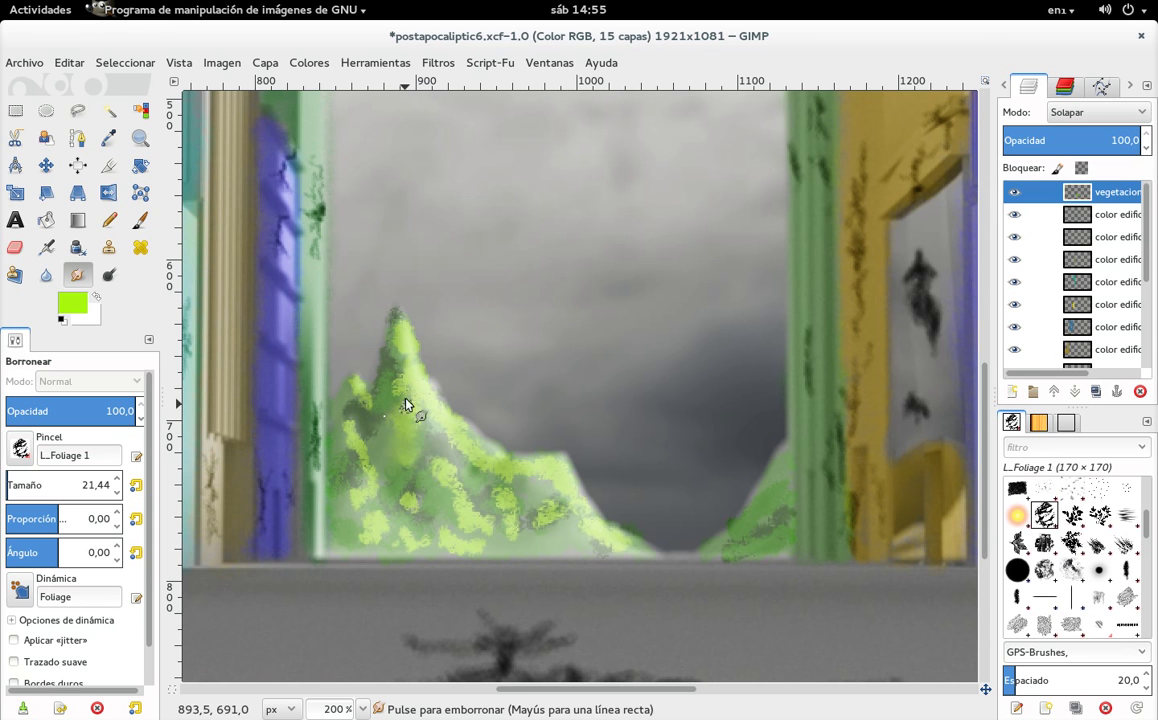
left_click_drag(396, 359, 368, 452)
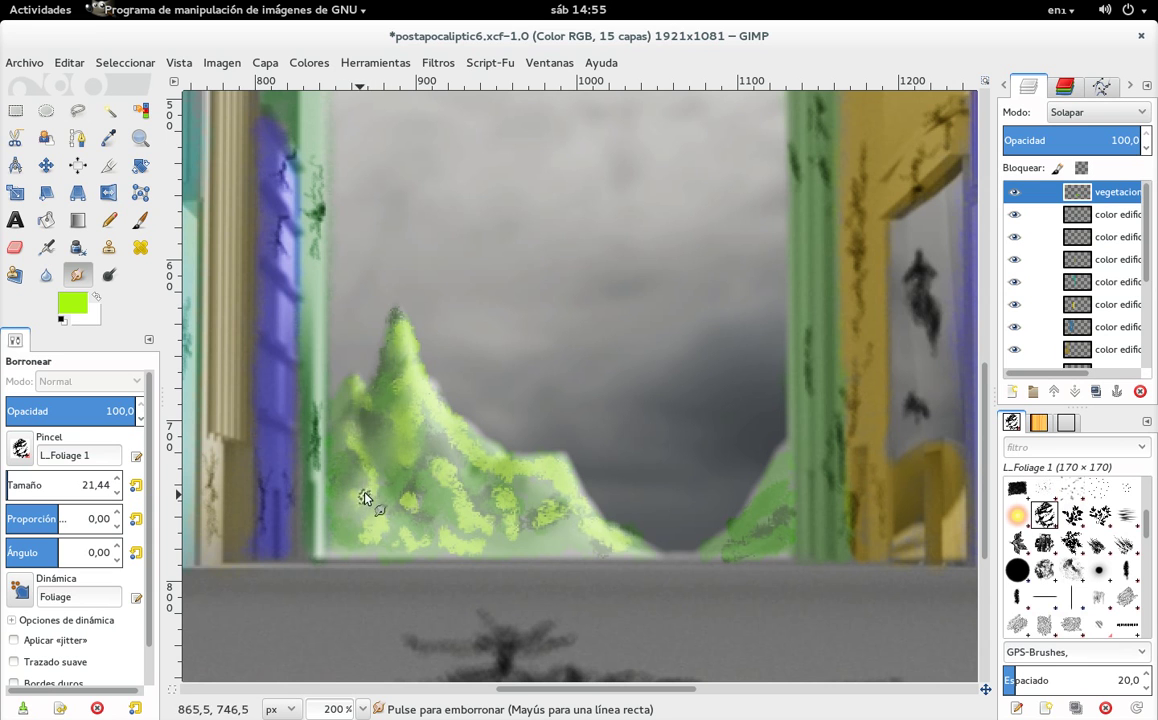
left_click_drag(347, 462, 396, 513)
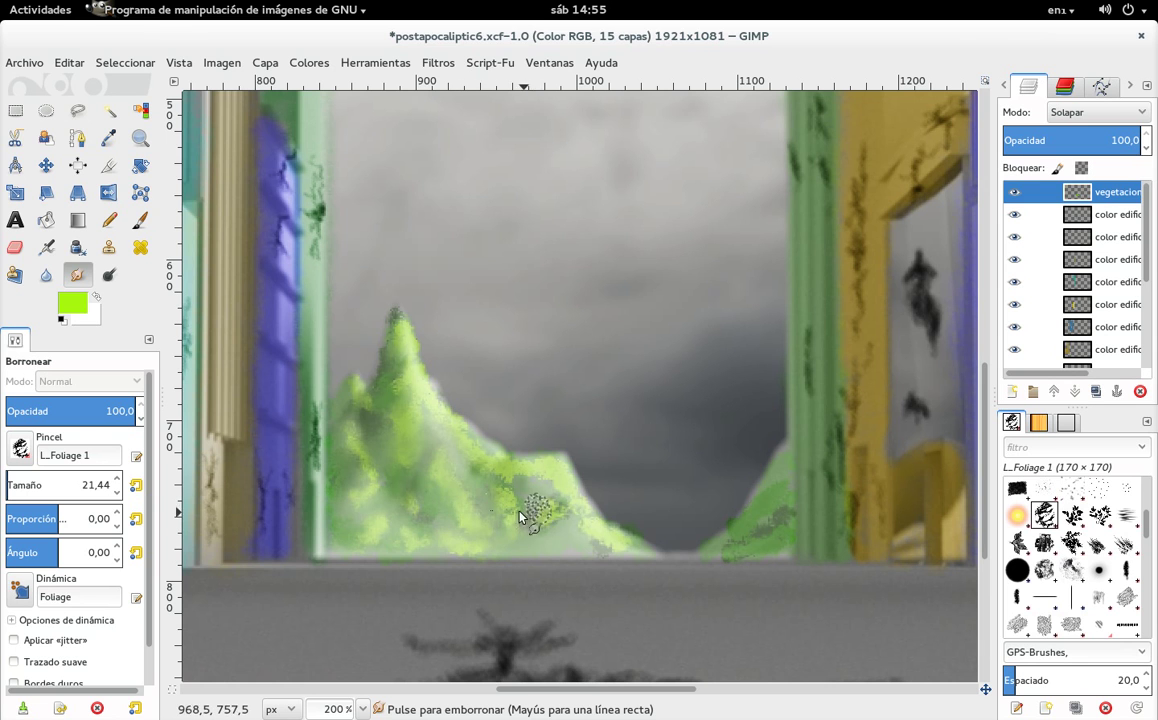
mouse_move(581, 533)
left_mouse_down()
mouse_move(590, 540)
mouse_move(563, 511)
mouse_move(411, 446)
left_mouse_up()
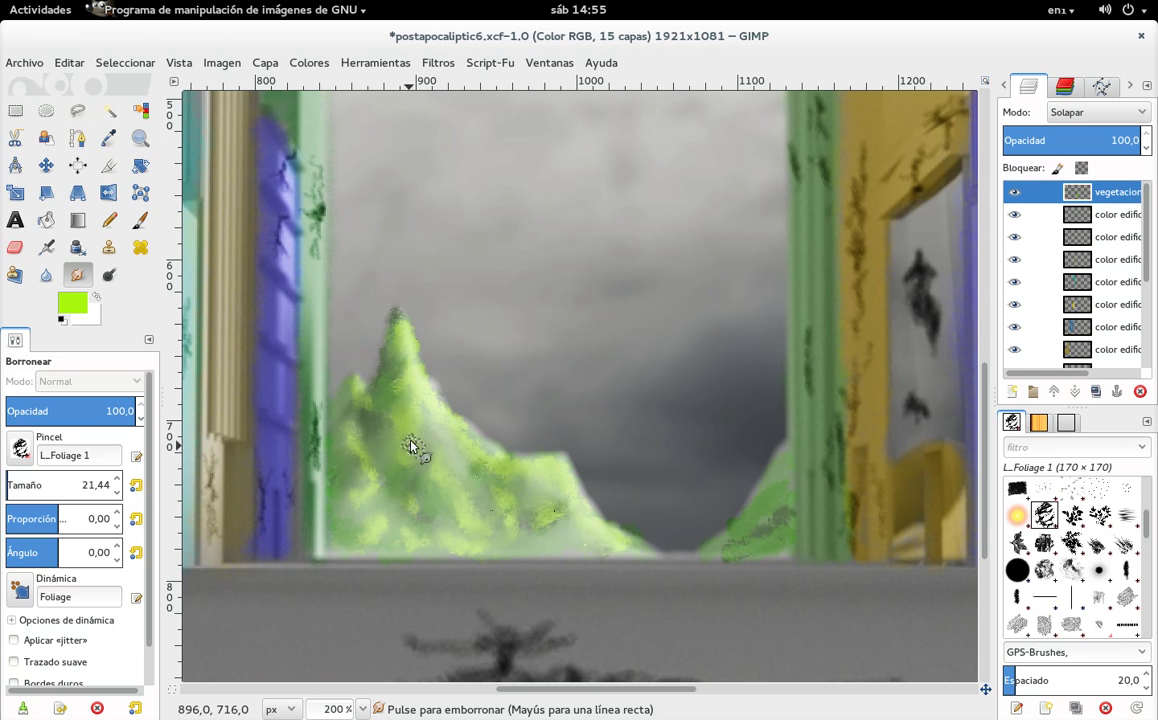
mouse_move(398, 335)
left_mouse_down()
mouse_move(424, 415)
mouse_move(470, 447)
mouse_move(426, 444)
mouse_move(470, 483)
mouse_move(489, 543)
mouse_move(398, 543)
mouse_move(527, 531)
left_mouse_up()
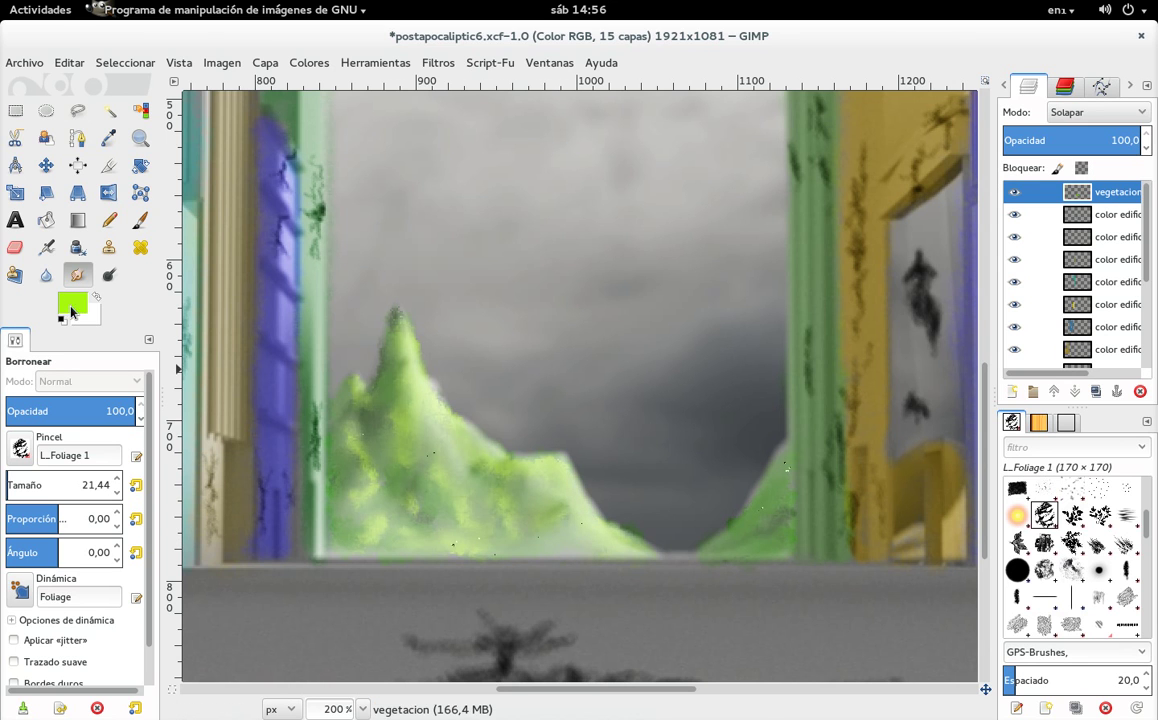
Step: With the Paintbrush in dark olive green at size 11.6, dab foliage onto the hill
left_click(143, 220)
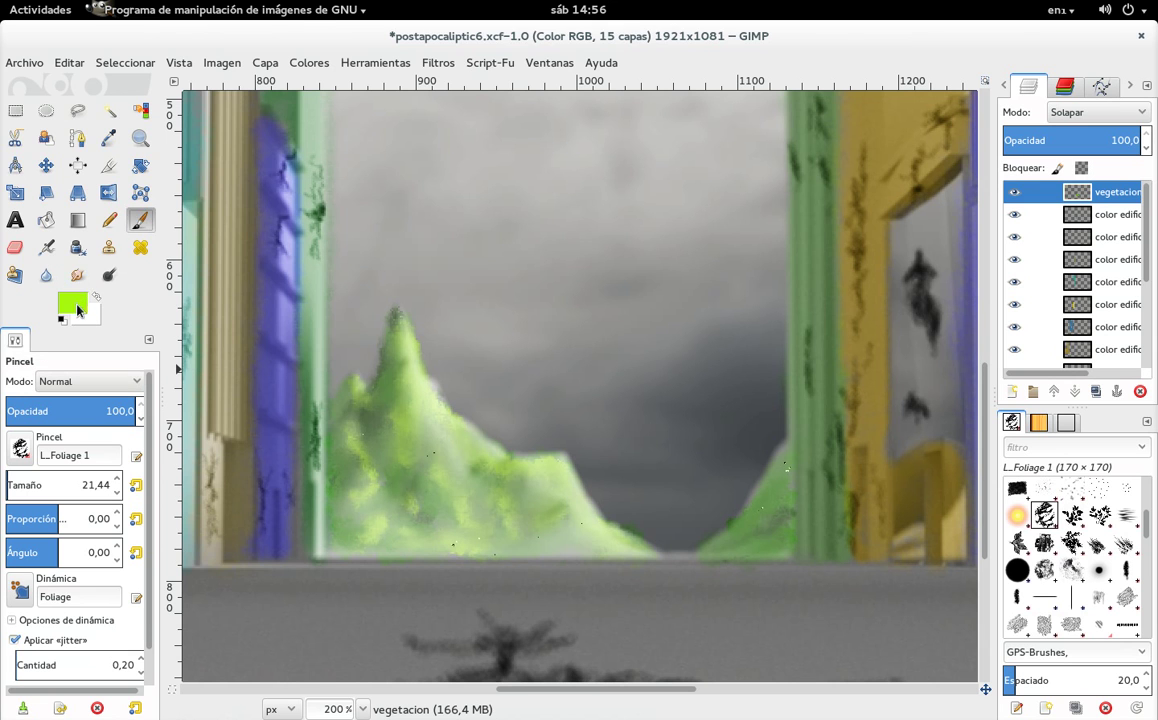
left_click(72, 302)
left_click_drag(68, 113, 77, 104)
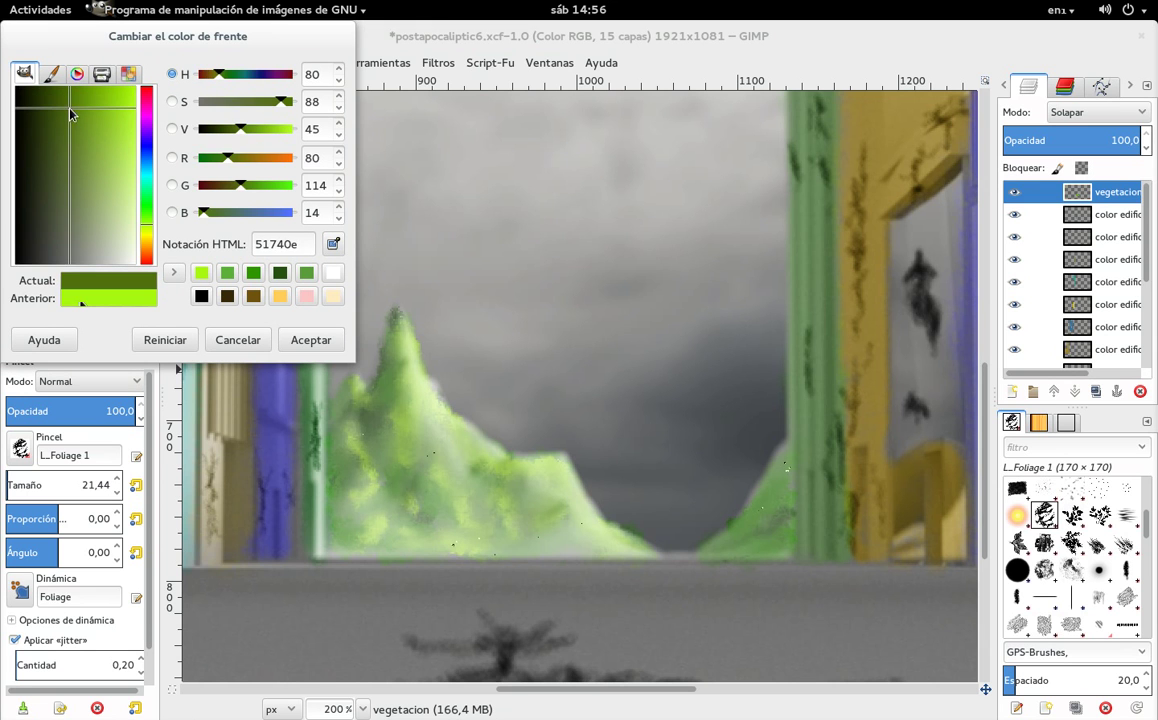
left_click(311, 340)
left_click_drag(75, 485, 10, 484)
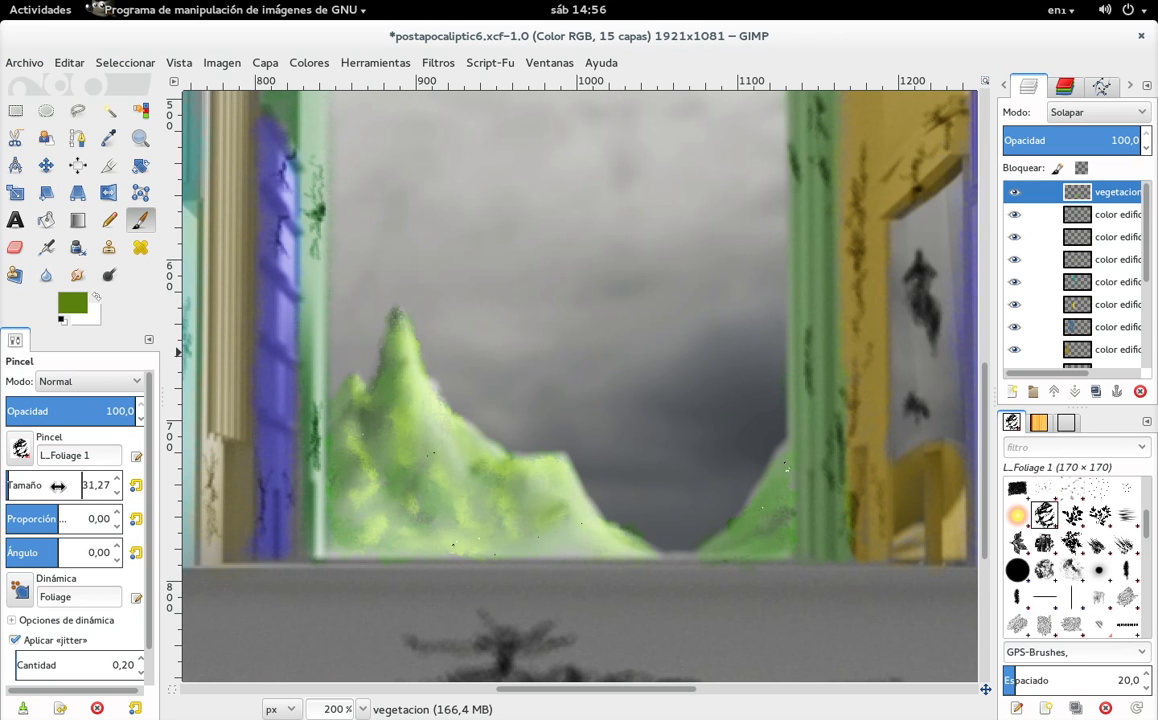
left_click_drag(90, 491, 48, 497)
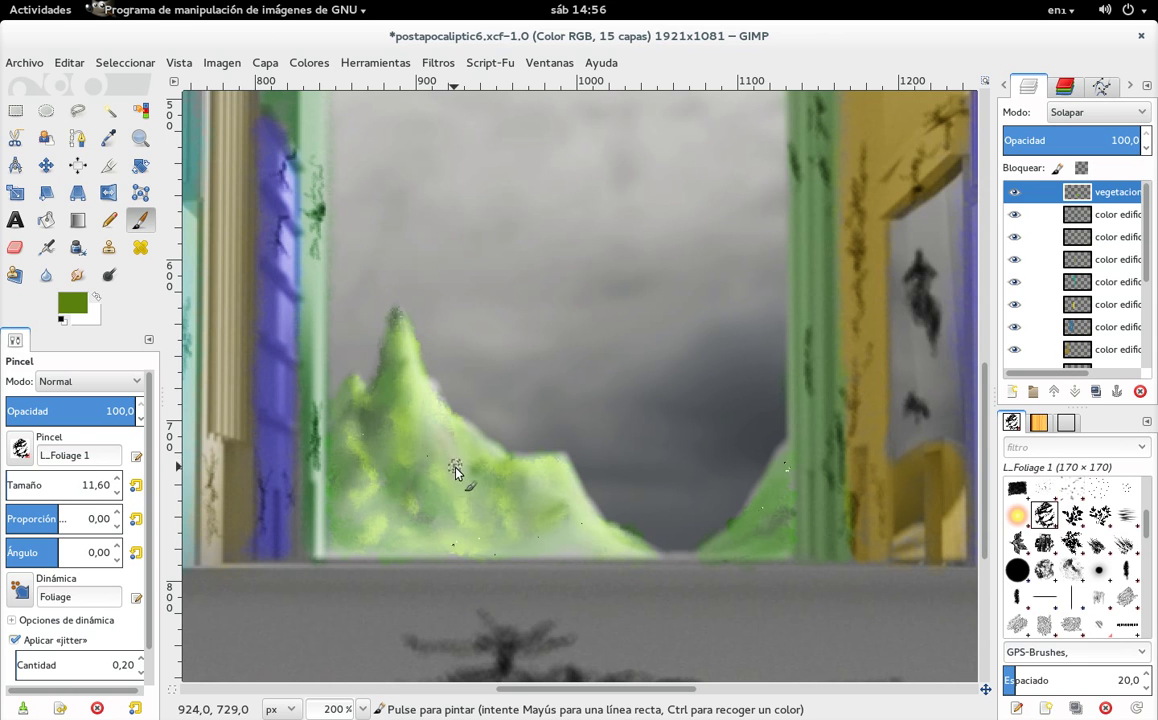
left_click(415, 433)
left_click(406, 441)
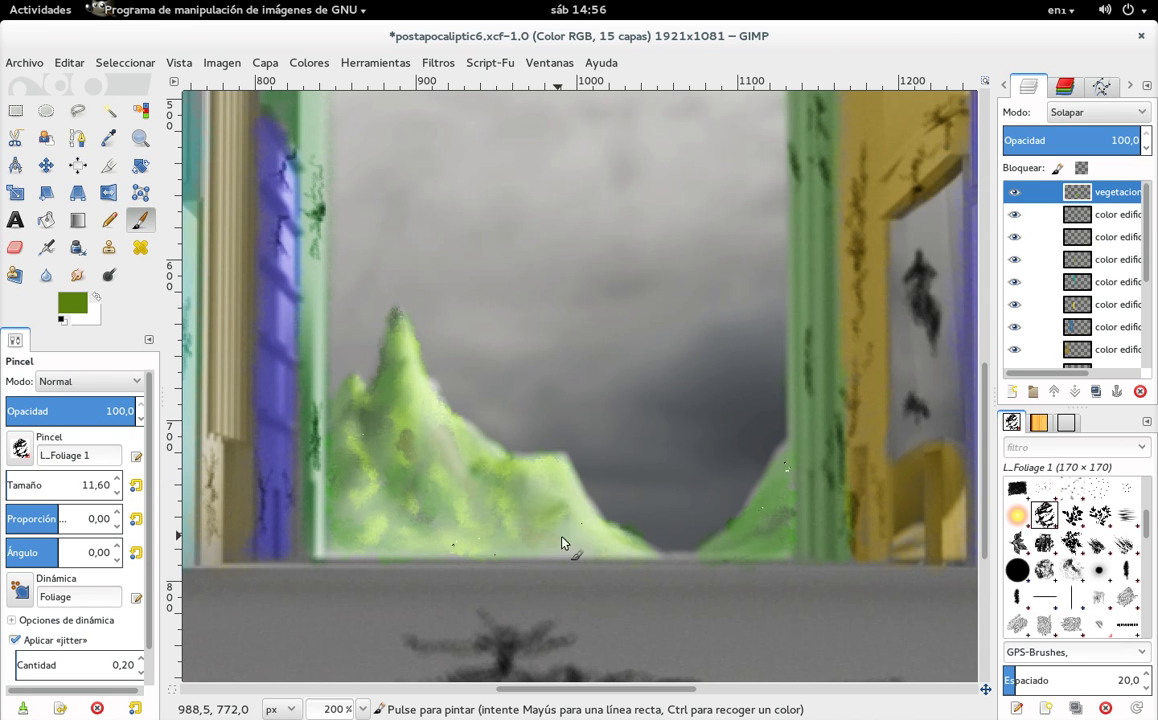
Step: Switch to a darker saturated green and paint foliage blotches along the lower slopes and base
left_click(72, 300)
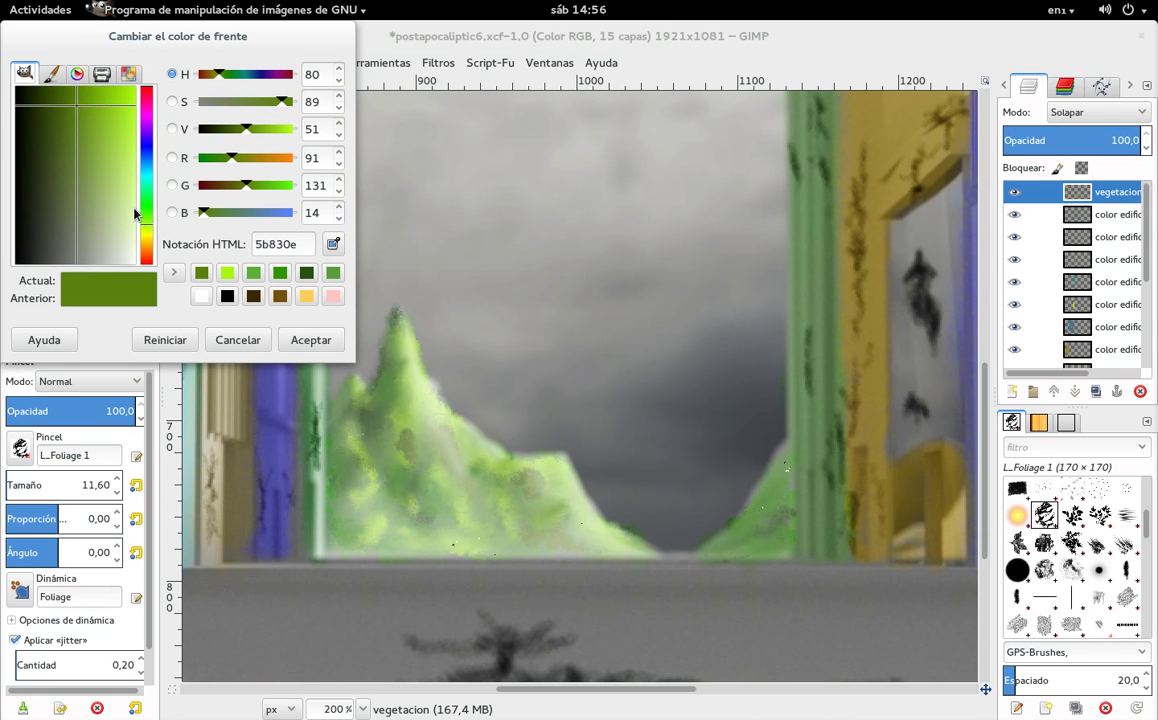
left_click_drag(144, 214, 127, 192)
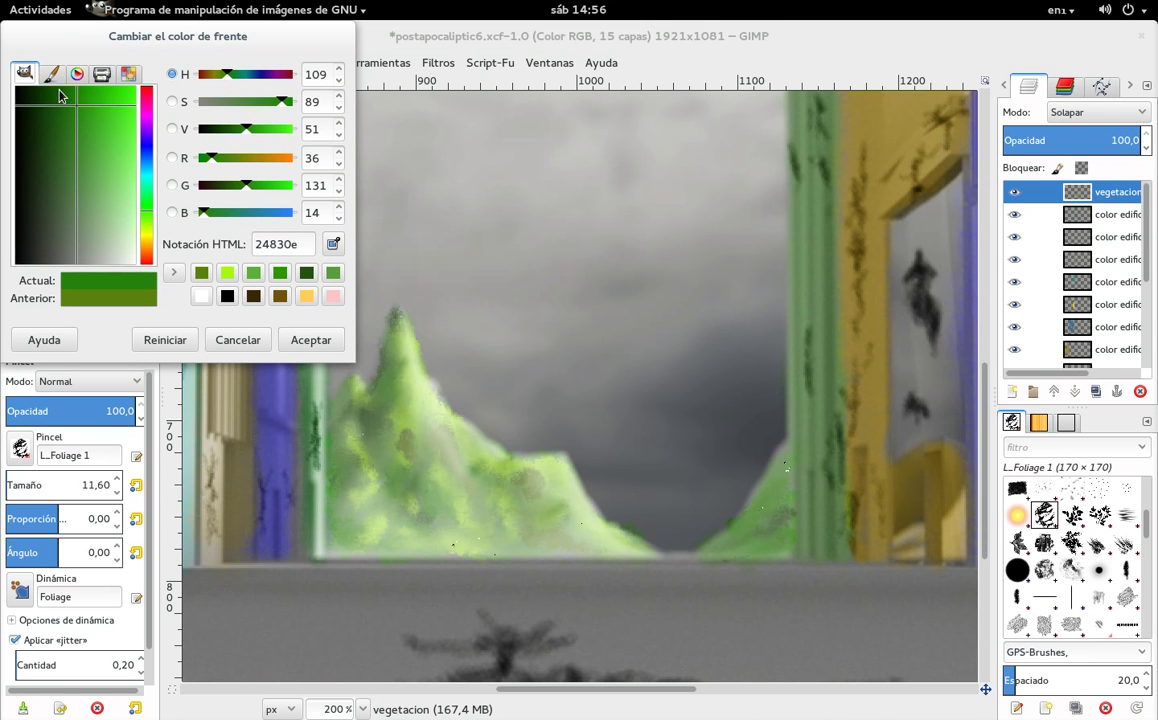
left_click_drag(57, 87, 65, 90)
left_click(310, 340)
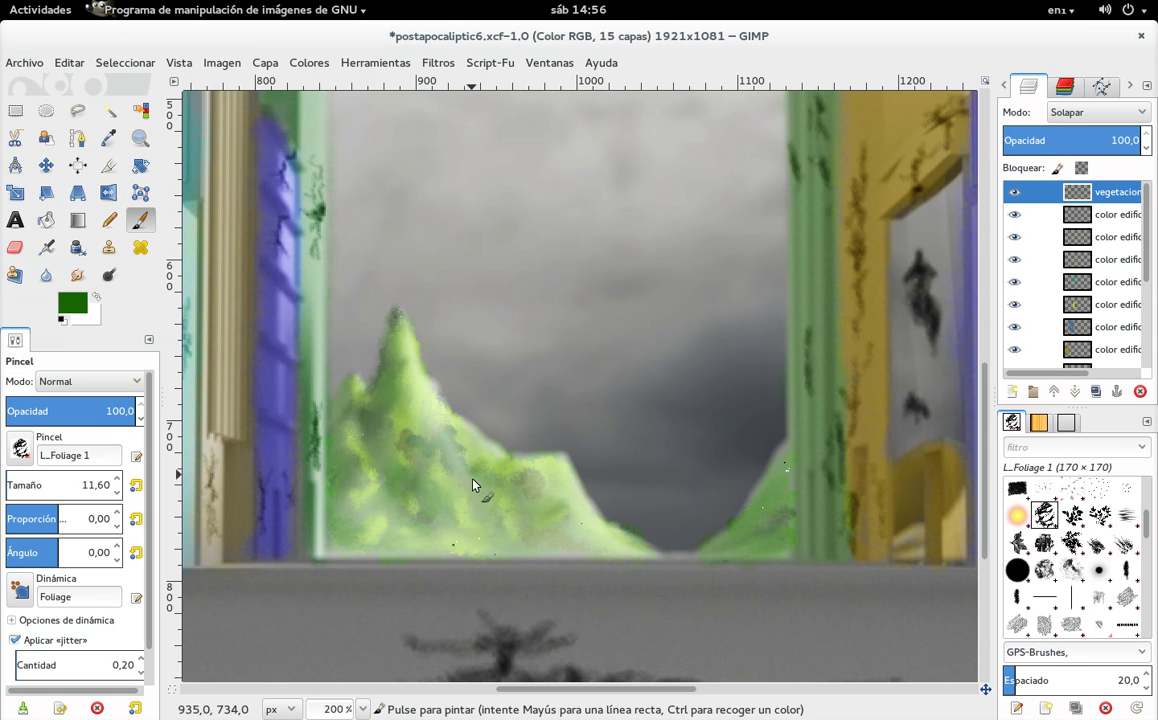
mouse_move(543, 494)
left_mouse_down()
mouse_move(524, 513)
mouse_move(437, 533)
left_mouse_up()
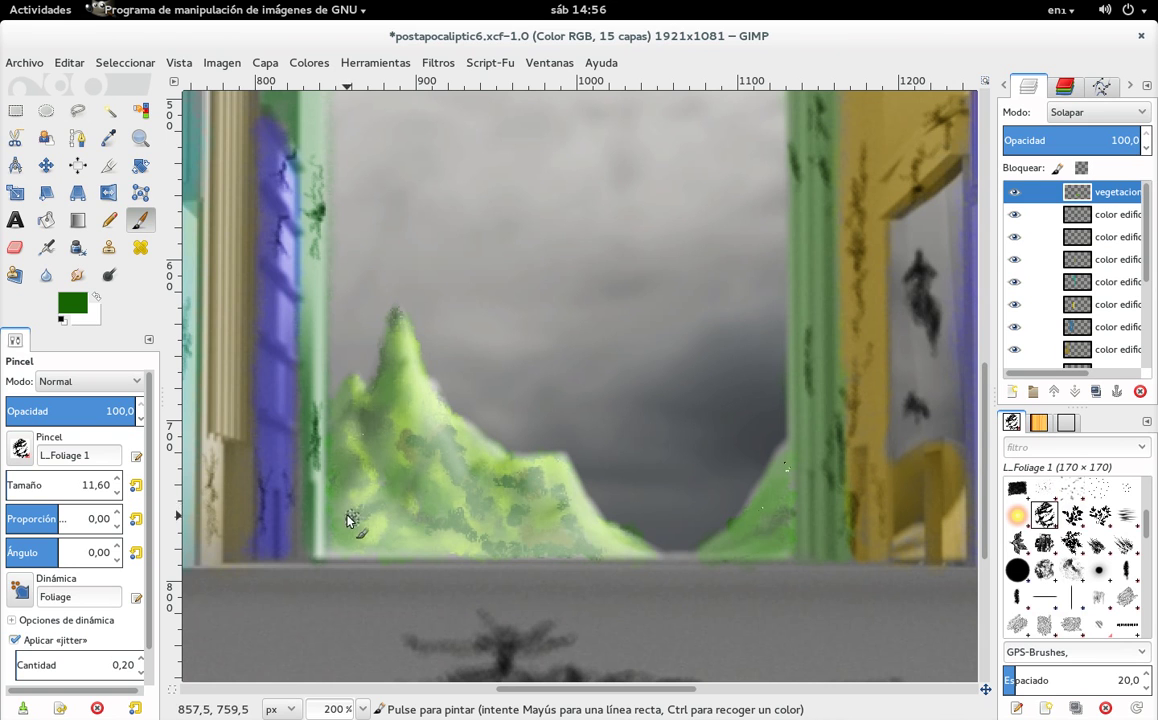
left_click_drag(354, 508, 390, 545)
left_click_drag(321, 553, 411, 554)
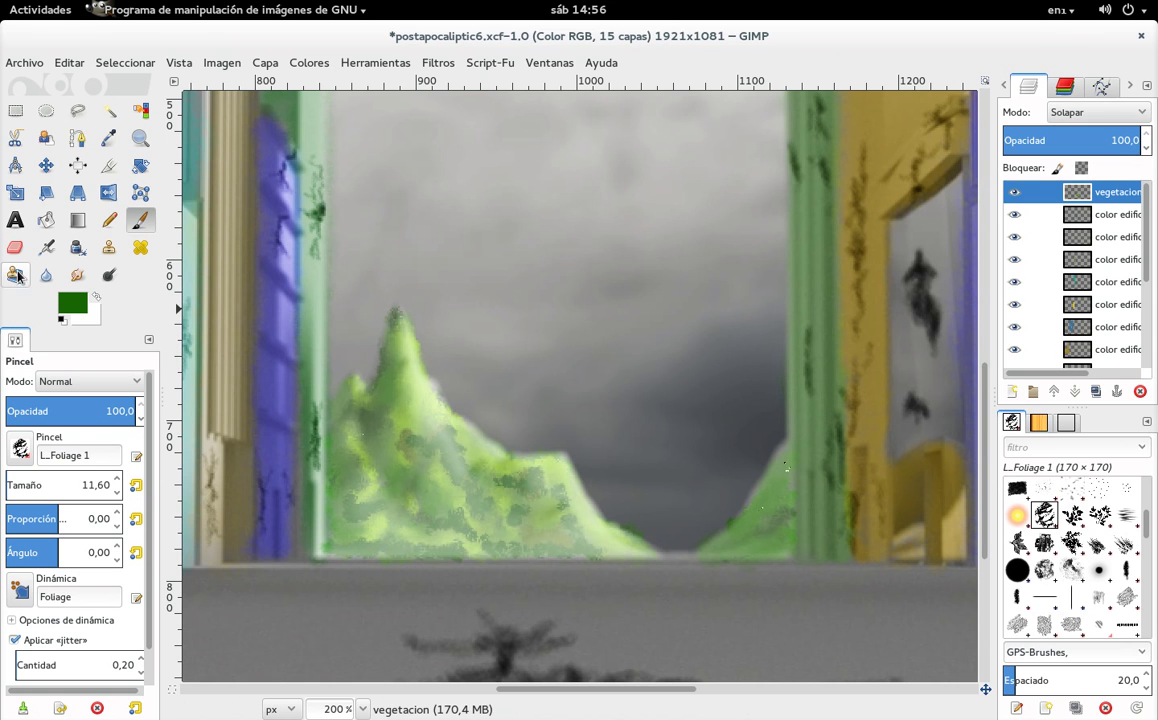
Step: Smudge the dark foliage into the right mountain's slope with the smudge brush at 22.2
left_click(86, 277)
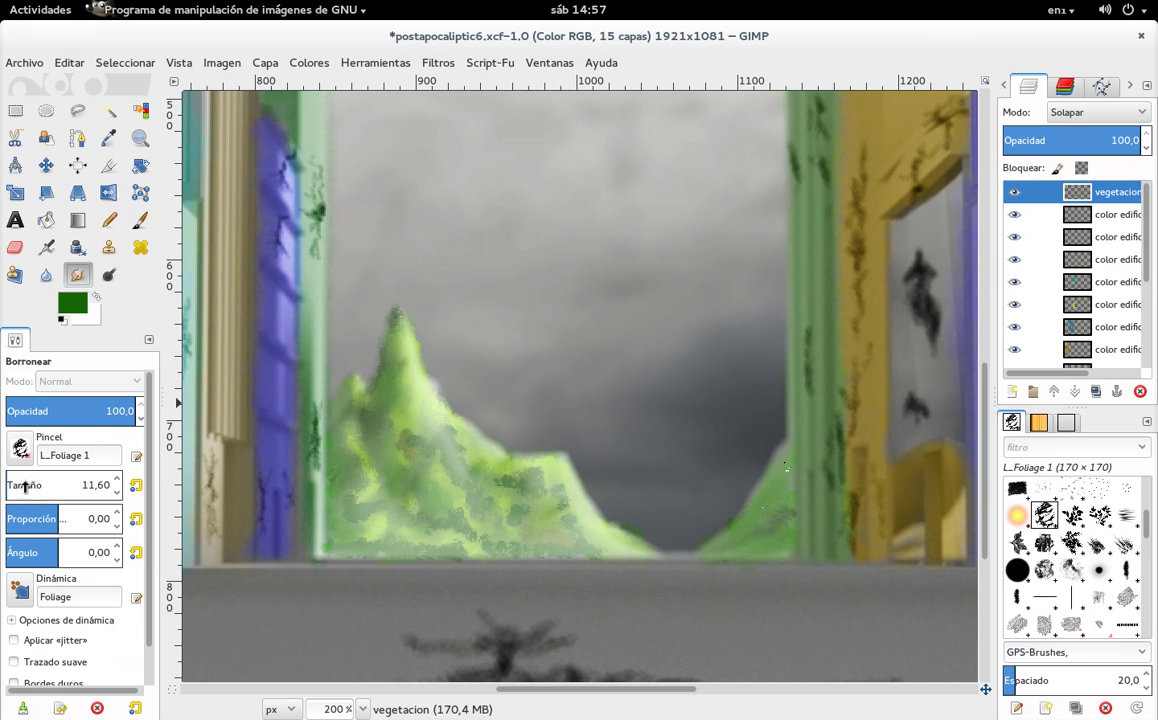
left_click_drag(19, 487, 48, 487)
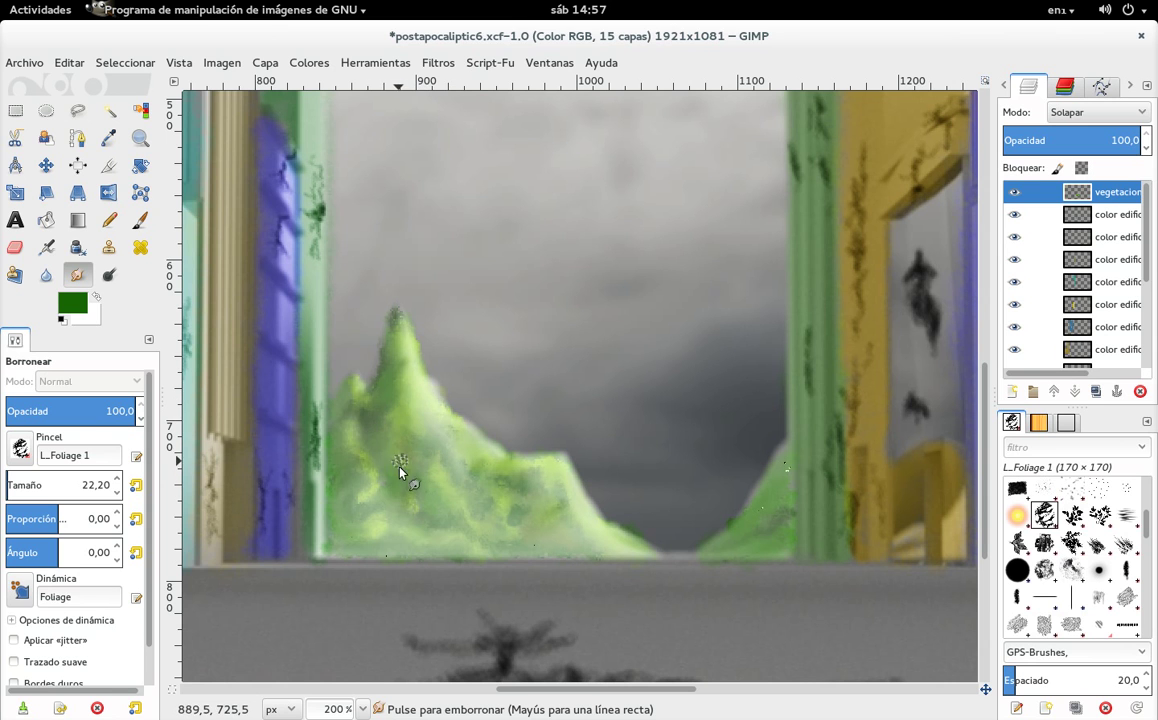
left_click_drag(600, 393, 554, 416)
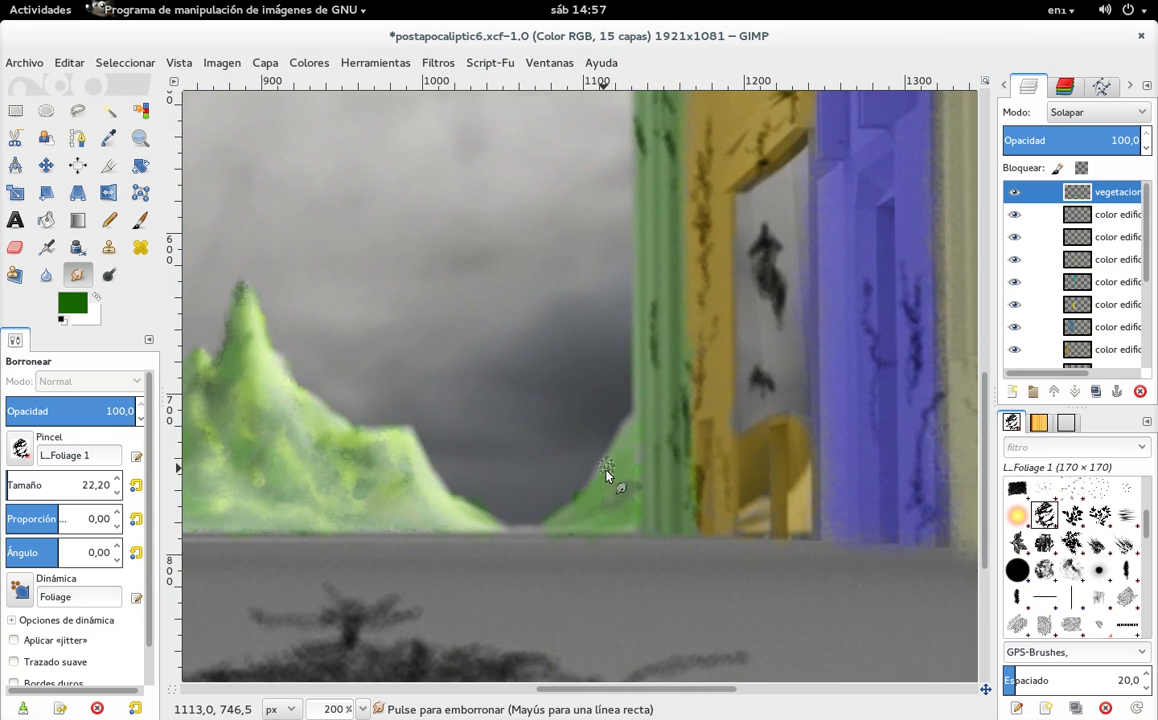
mouse_move(622, 470)
left_mouse_down()
mouse_move(597, 514)
mouse_move(620, 457)
mouse_move(562, 527)
left_mouse_up()
mouse_move(528, 346)
left_mouse_down()
mouse_move(561, 292)
mouse_move(651, 386)
left_mouse_up()
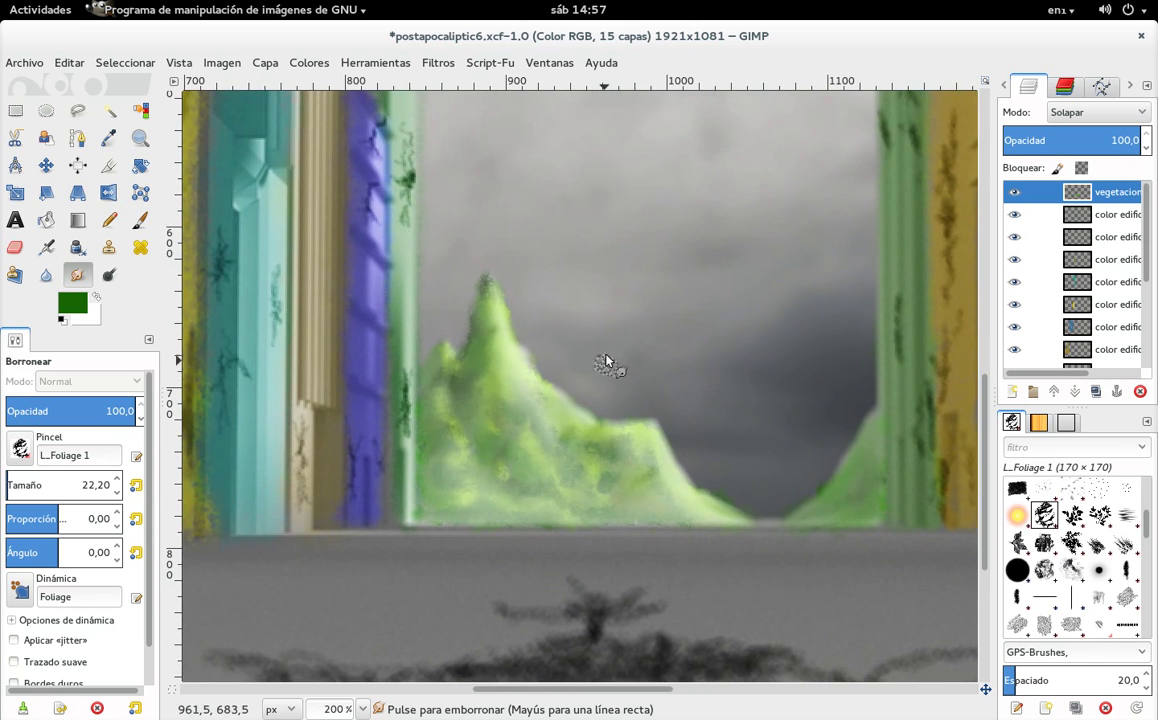
scroll(589, 362, "right", 2)
scroll(603, 398, "down", 1)
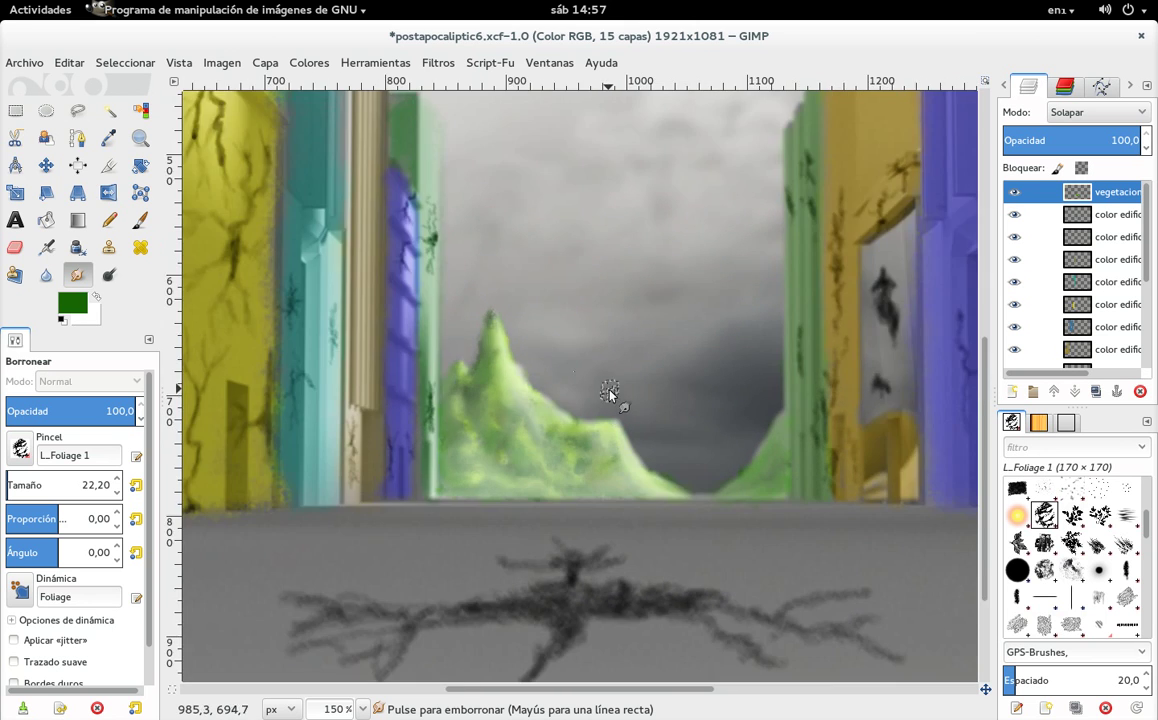
scroll(603, 398, "down", 1)
scroll(608, 393, "down", 1)
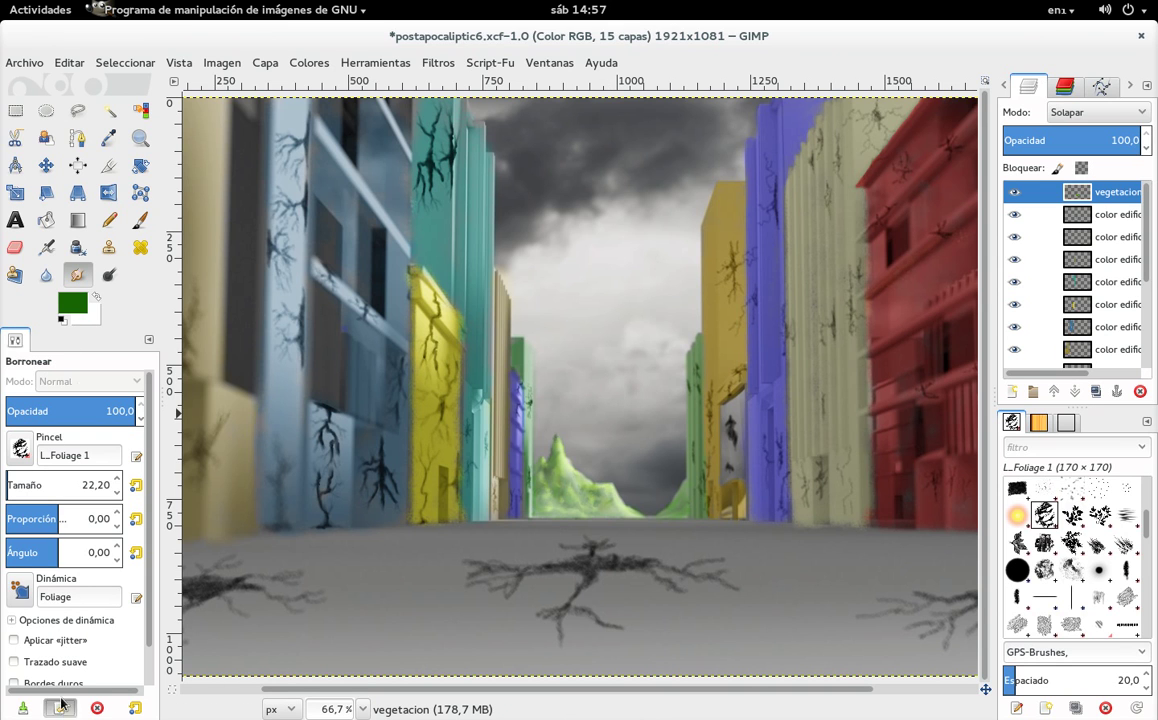
left_click(80, 597)
Step: Set up the Paintbrush with Grass 01 dynamics and a smaller brush size
left_click(126, 198)
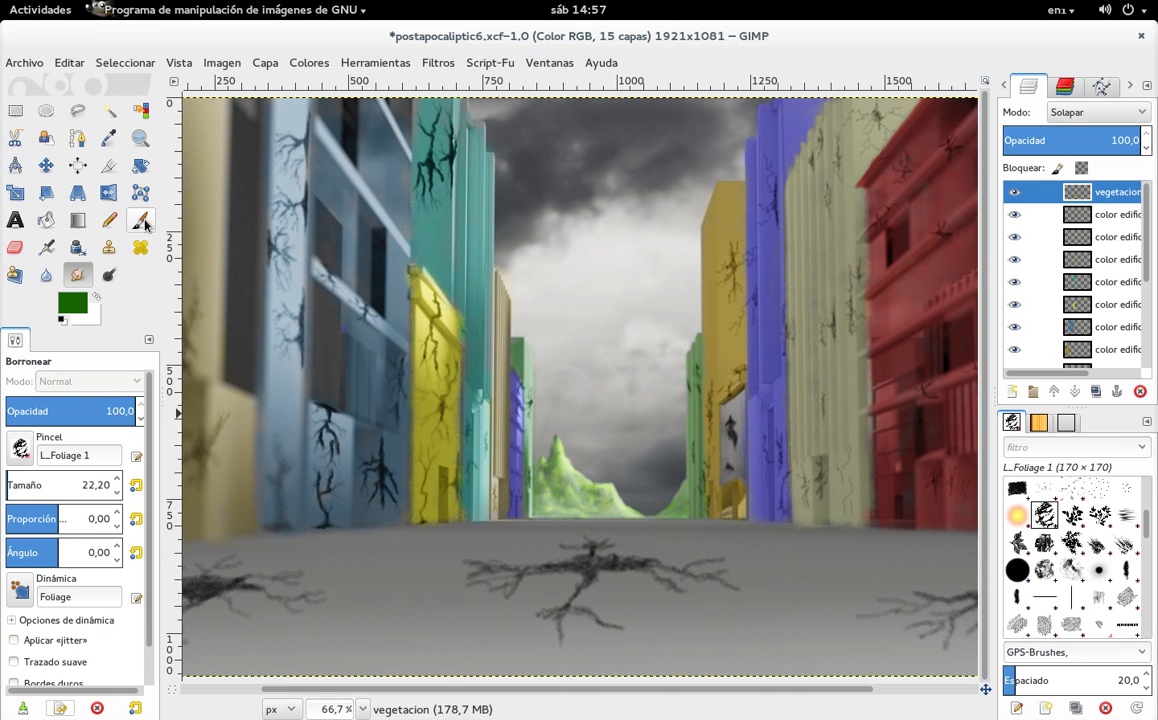
left_click(140, 219)
left_click(78, 597)
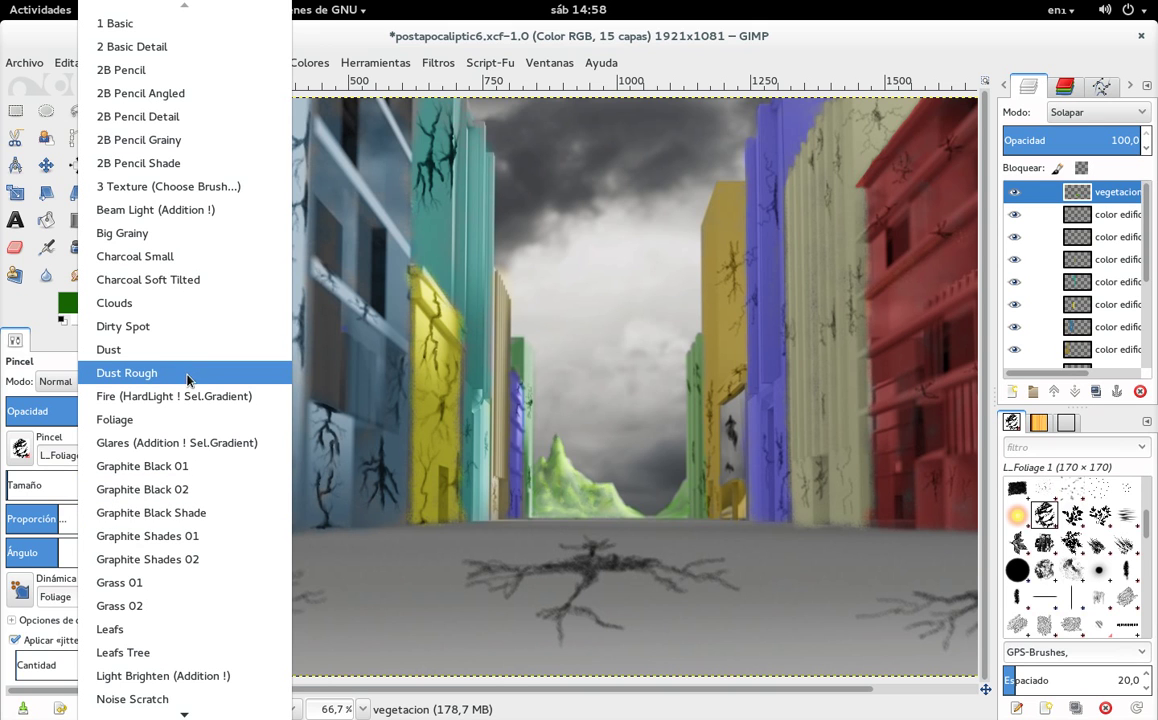
left_click(150, 582)
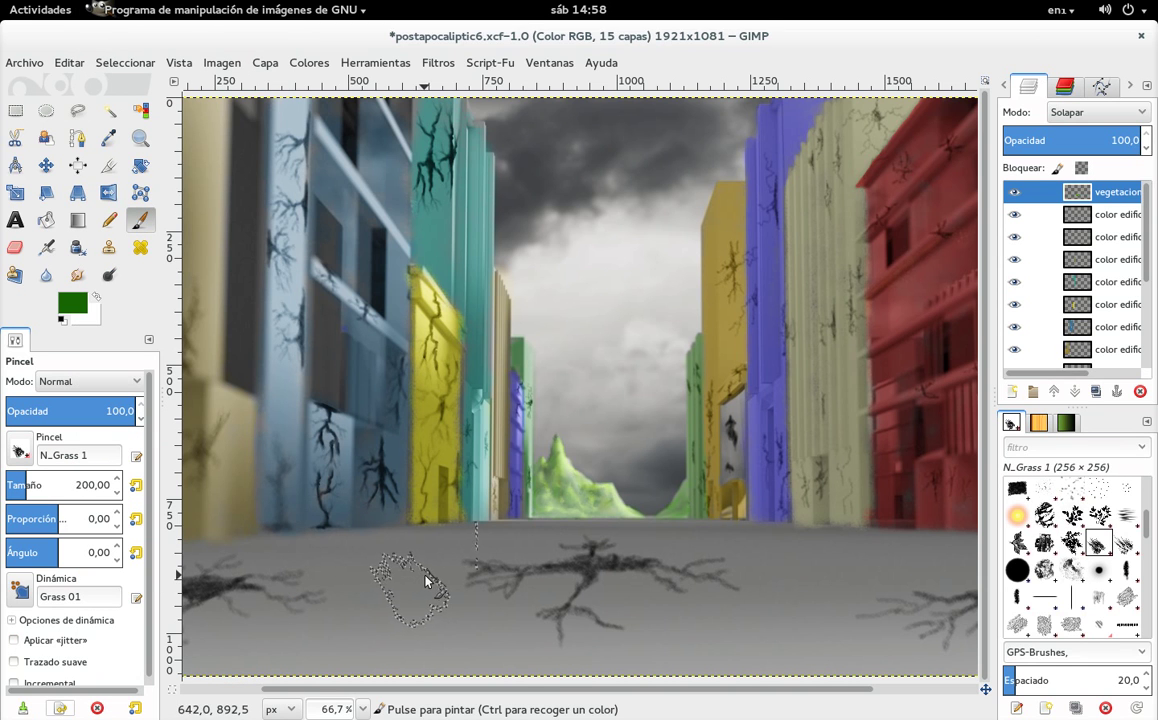
left_click_drag(12, 485, 27, 492)
Step: Paint grass along the road crack at size 53, then undo the strokes
left_click(548, 550)
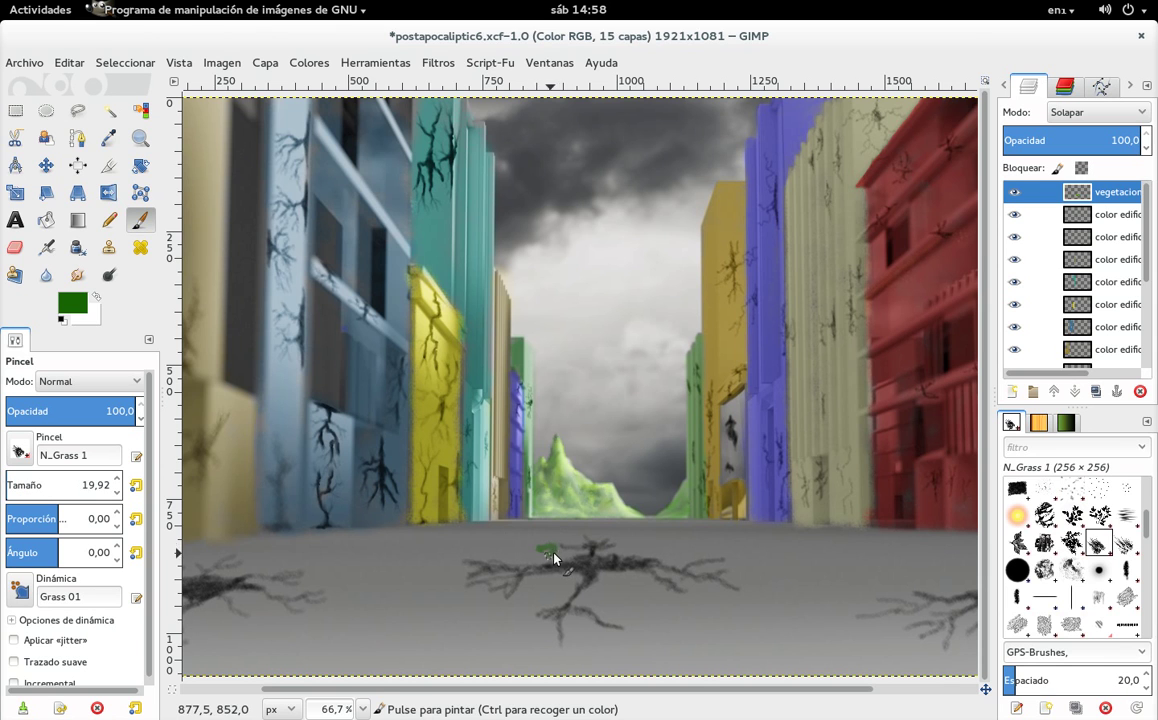
key("ctrl+z")
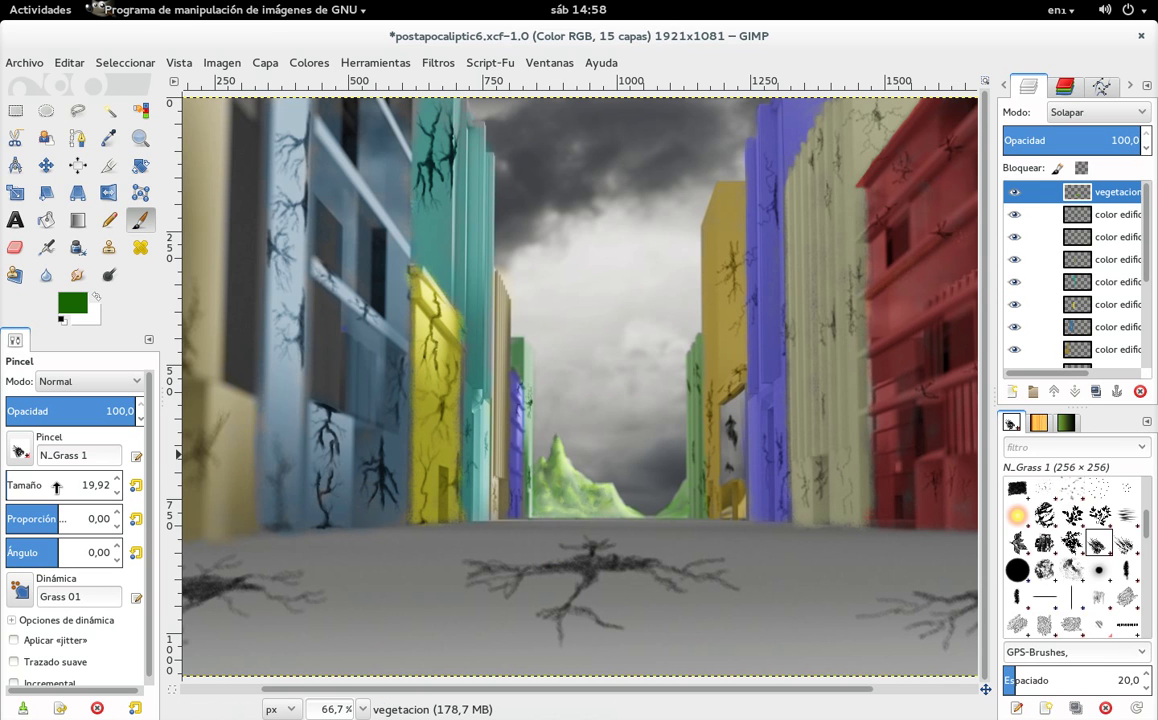
left_click_drag(27, 486, 64, 486)
left_click_drag(492, 555, 690, 562)
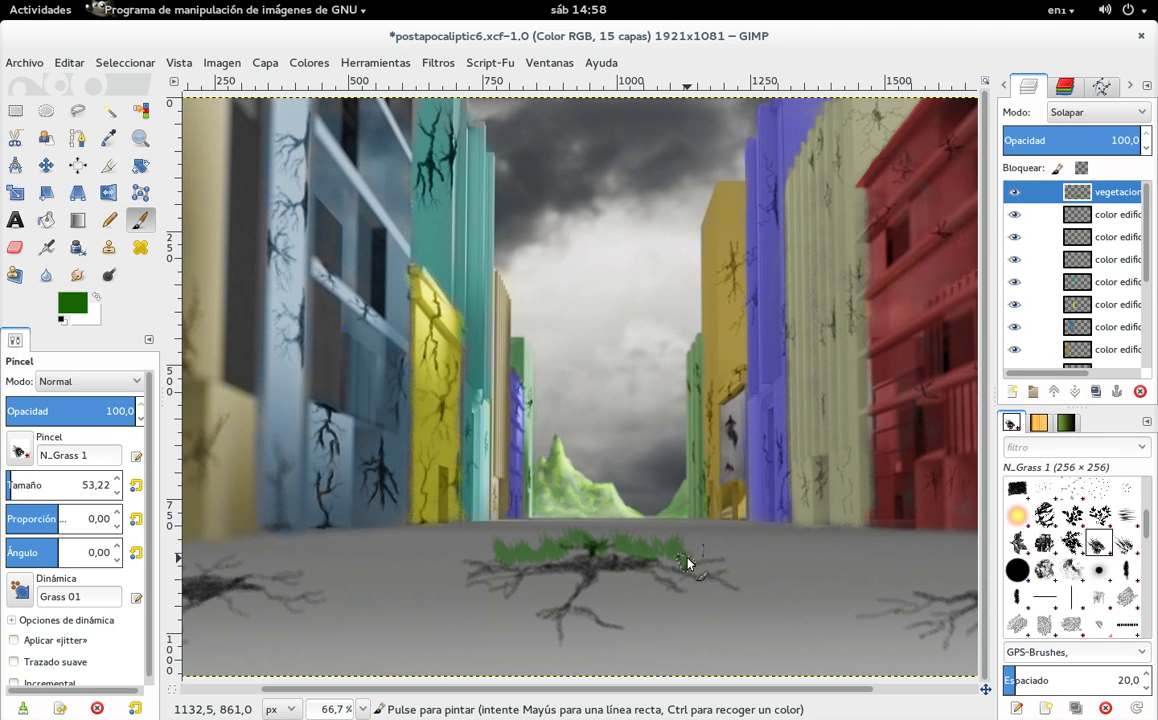
key("ctrl+z")
key("ctrl+z")
key("ctrl+z")
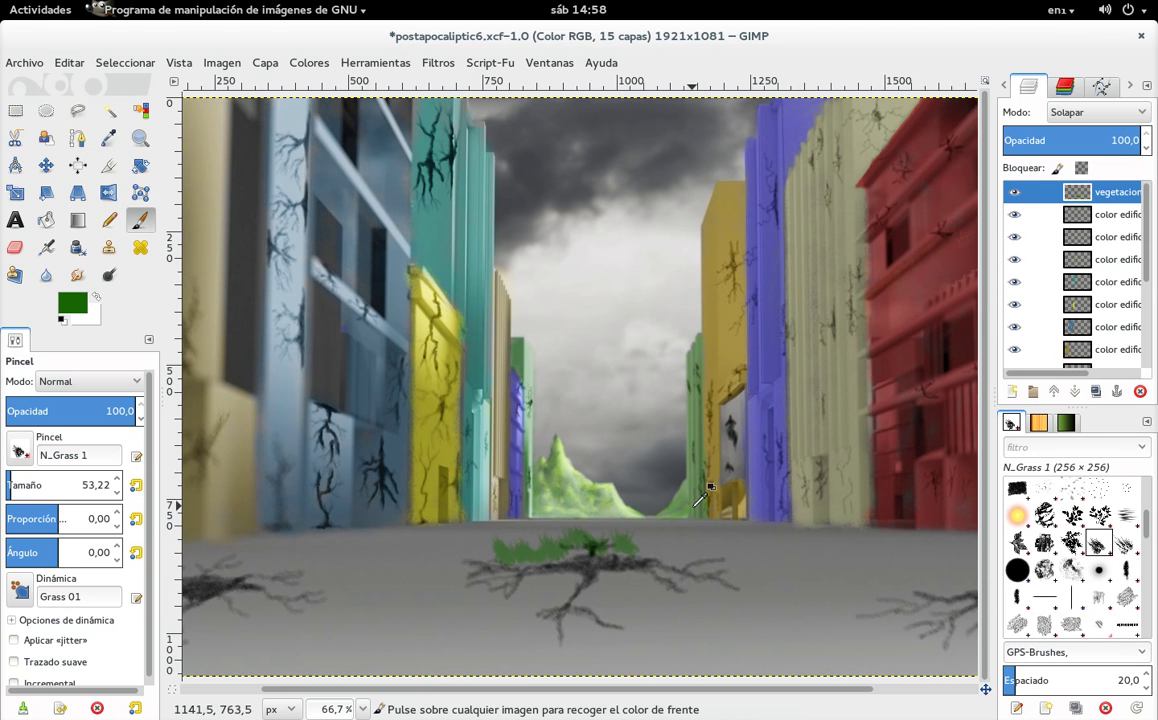
key("ctrl+z")
key("ctrl+z")
key("ctrl+z")
key("ctrl+z")
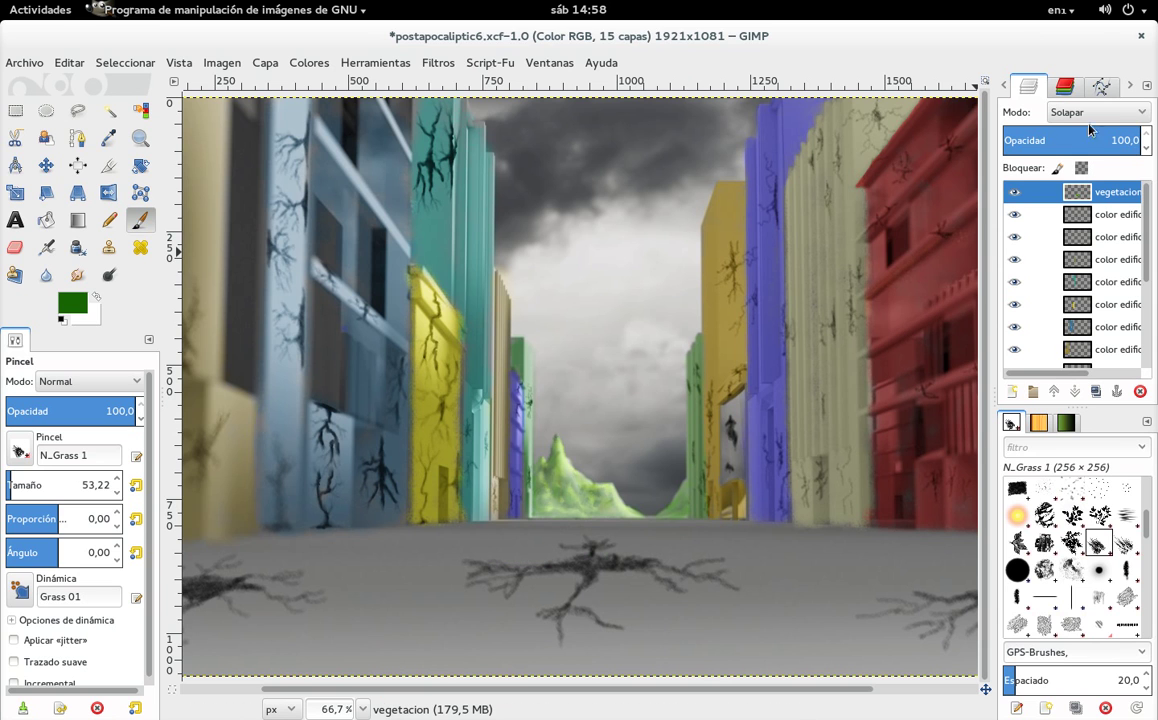
Step: Add a new layer named hierba and set its mode to Multiplicar
left_click(1012, 392)
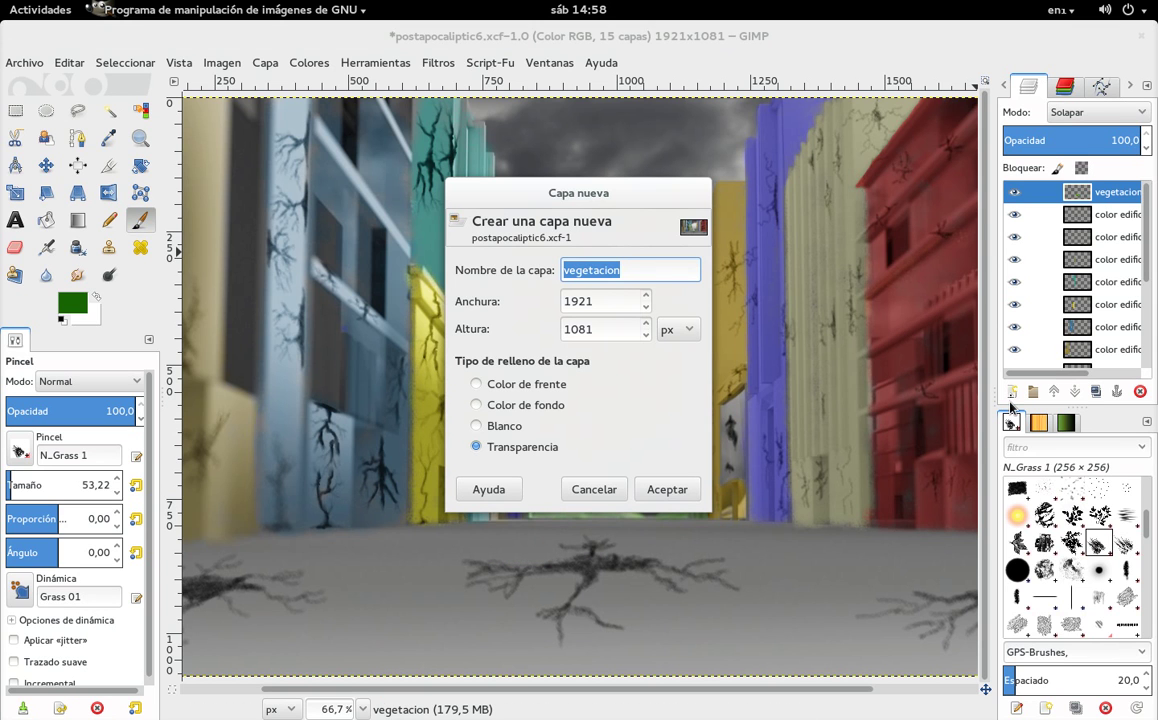
type("hierba")
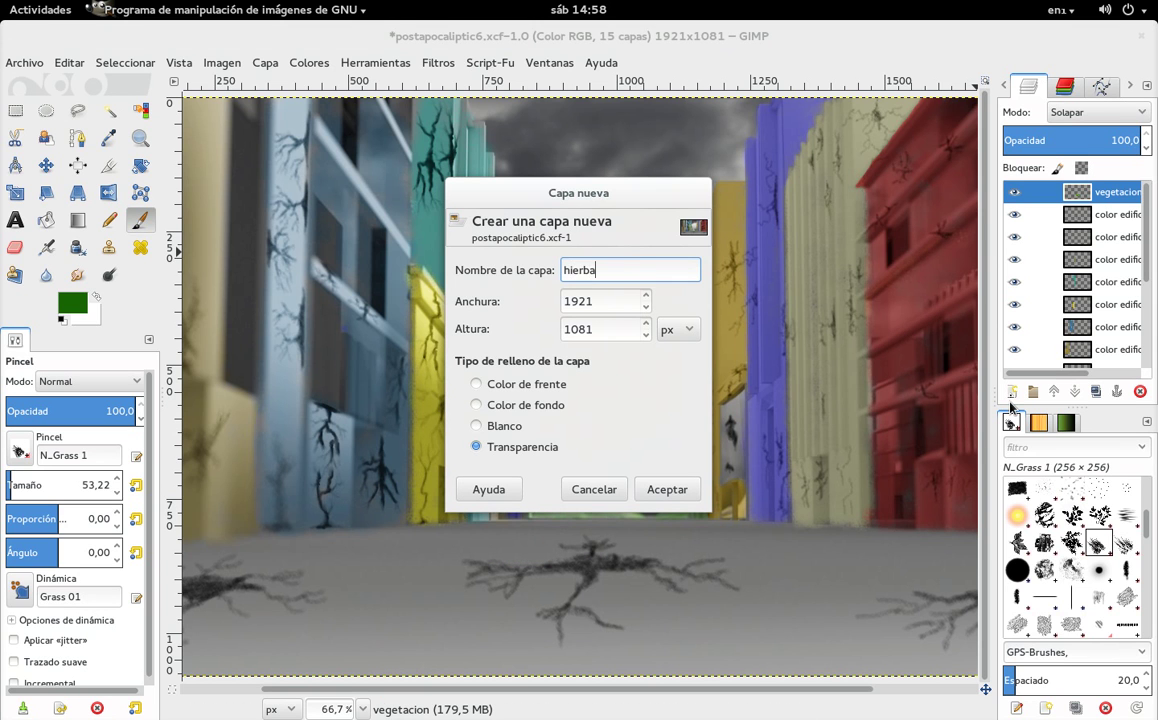
key("Return")
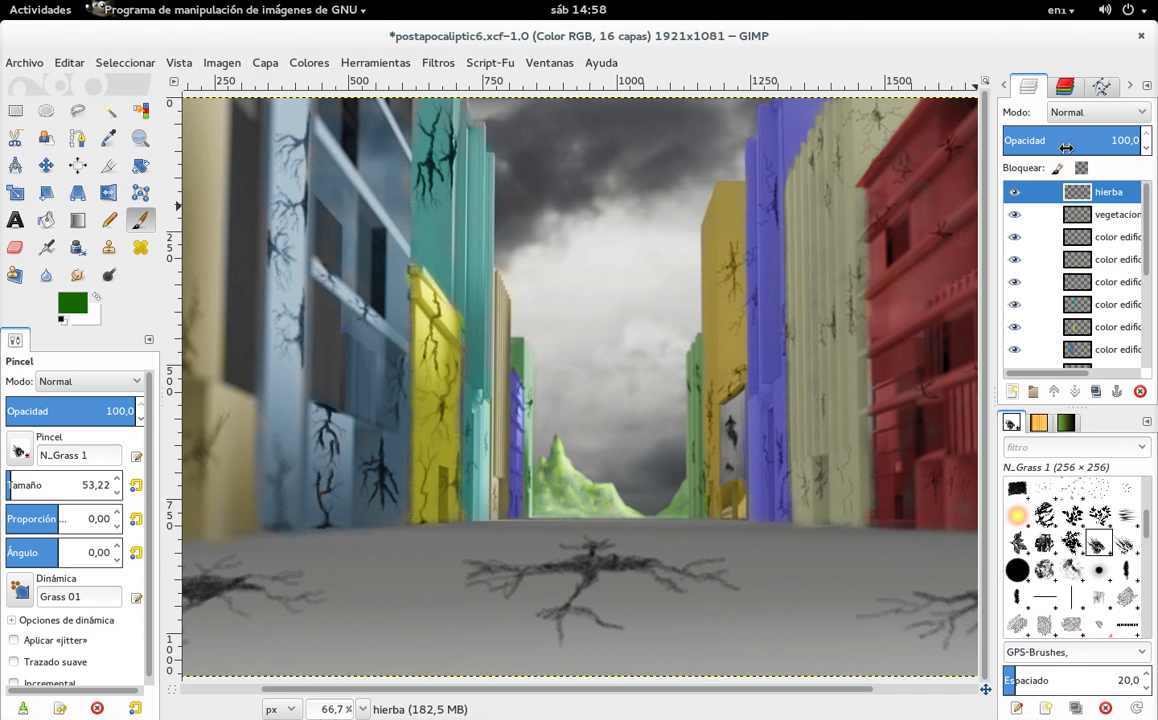
left_click(1098, 112)
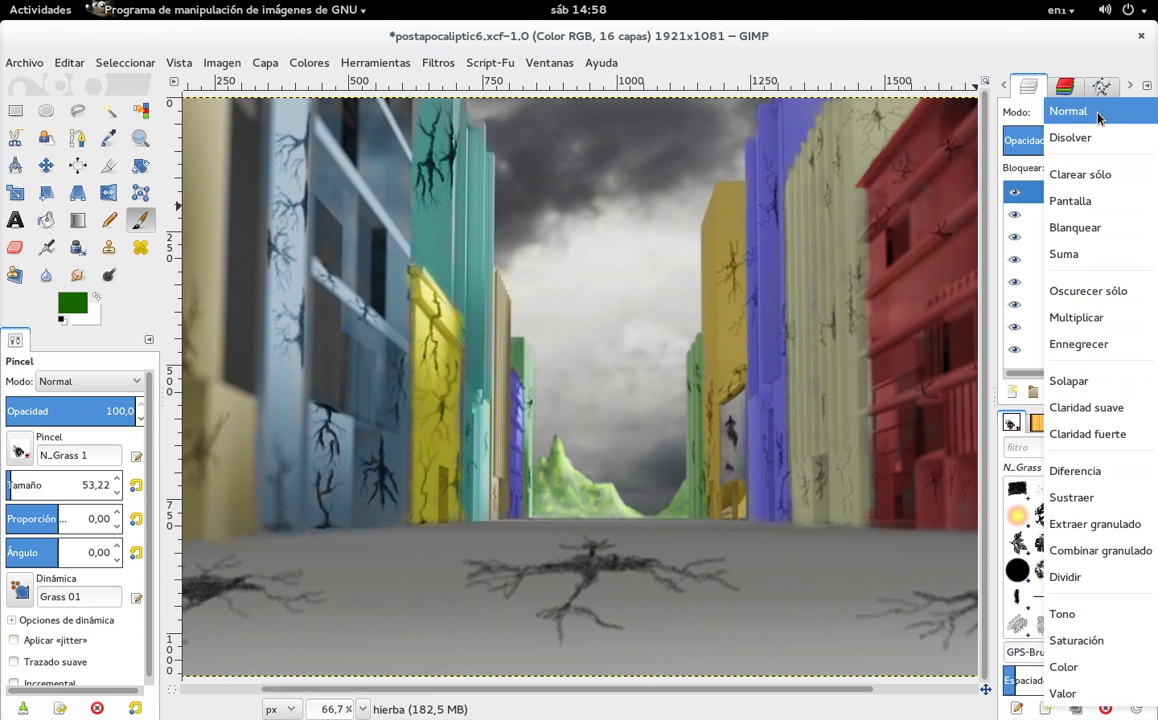
left_click(1076, 317)
Step: Paint dark green N_Grass 1 tufts along the road crack and to its right
left_click_drag(655, 545, 566, 548)
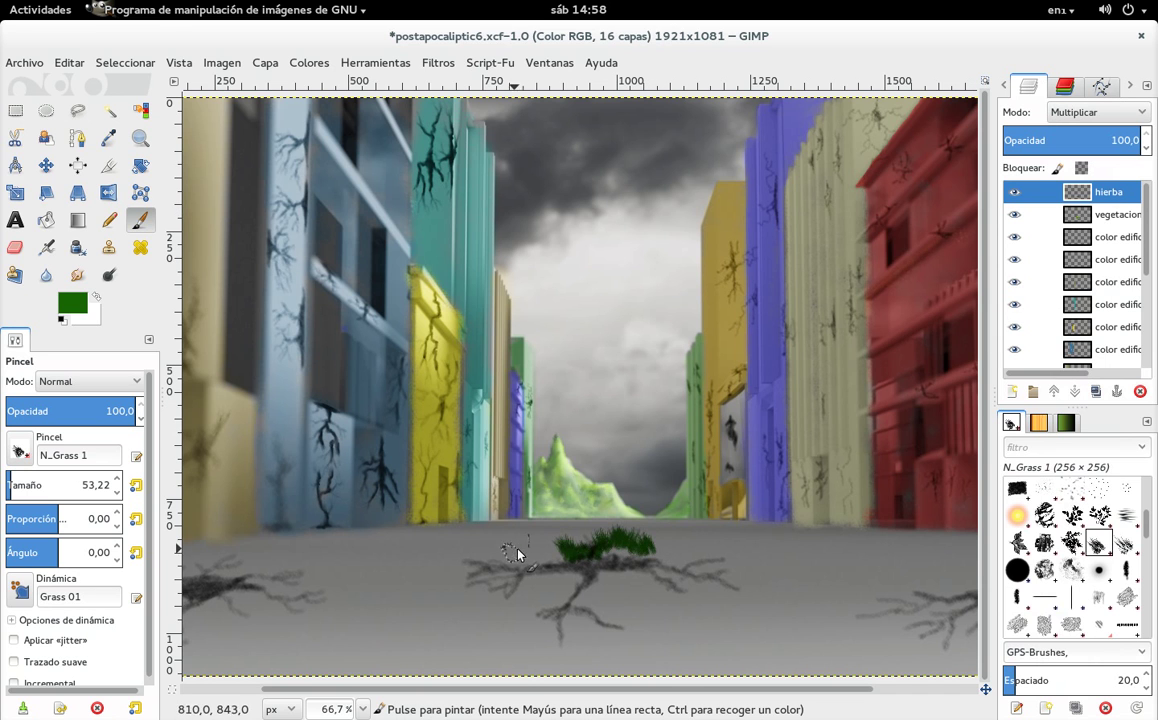
mouse_move(468, 552)
left_mouse_down()
mouse_move(512, 541)
mouse_move(517, 553)
mouse_move(630, 553)
left_mouse_up()
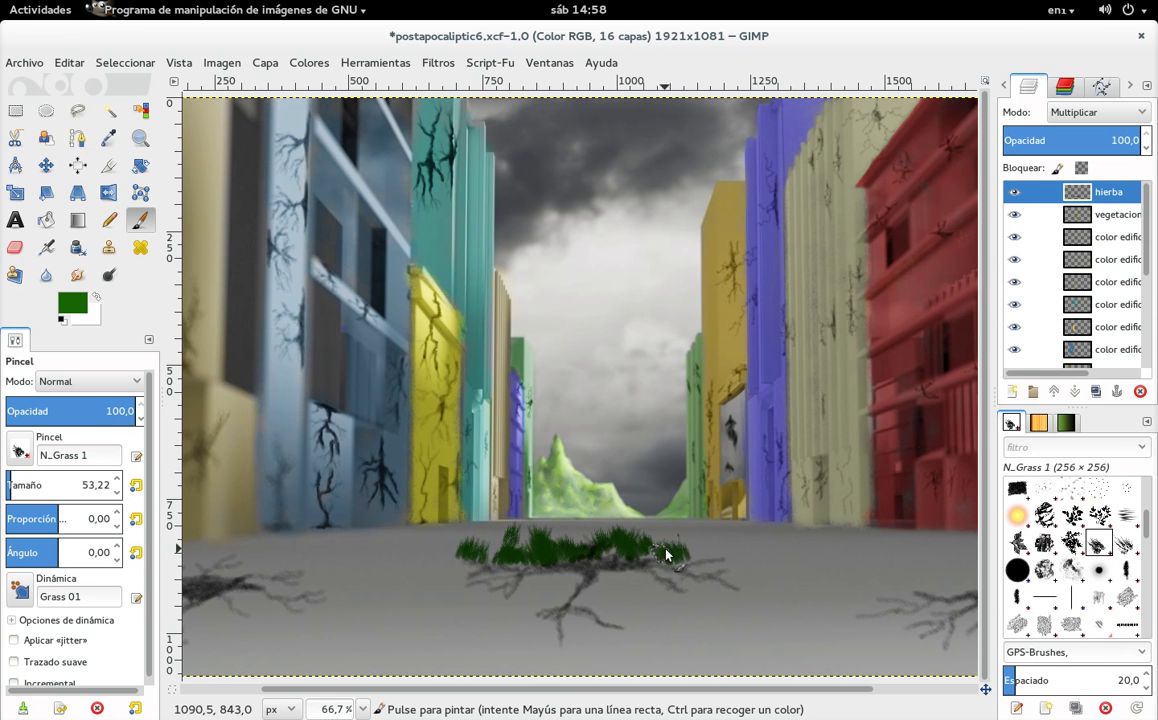
left_click(456, 575)
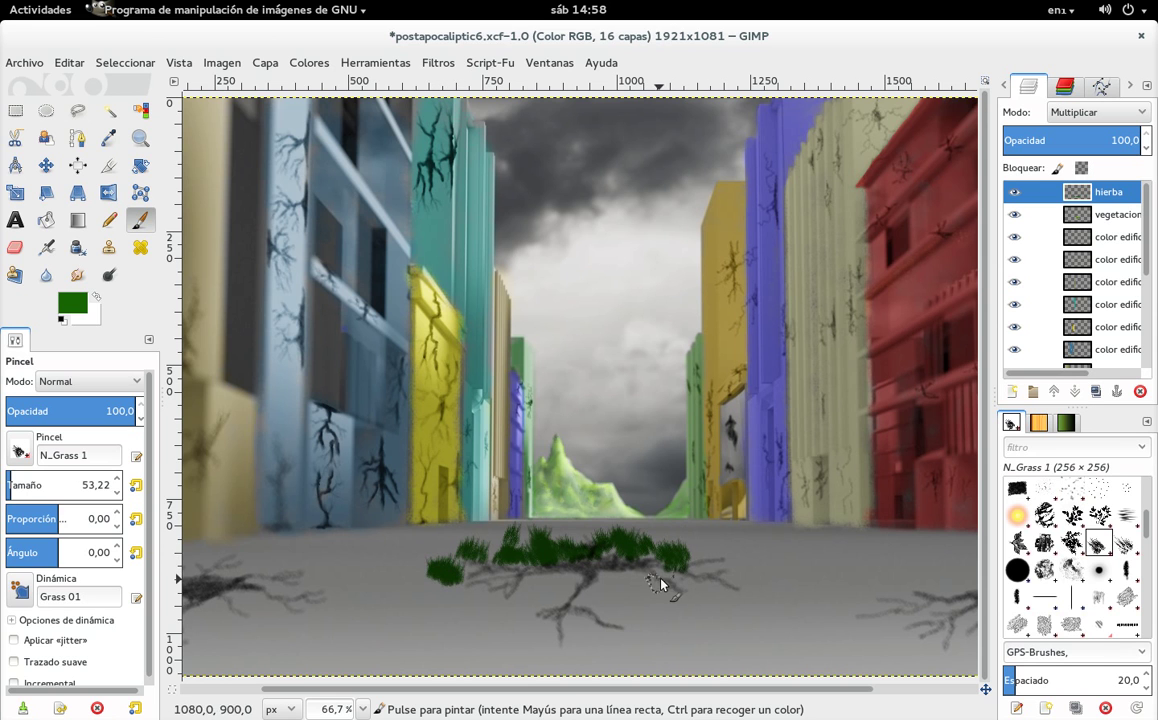
left_click_drag(652, 593, 629, 593)
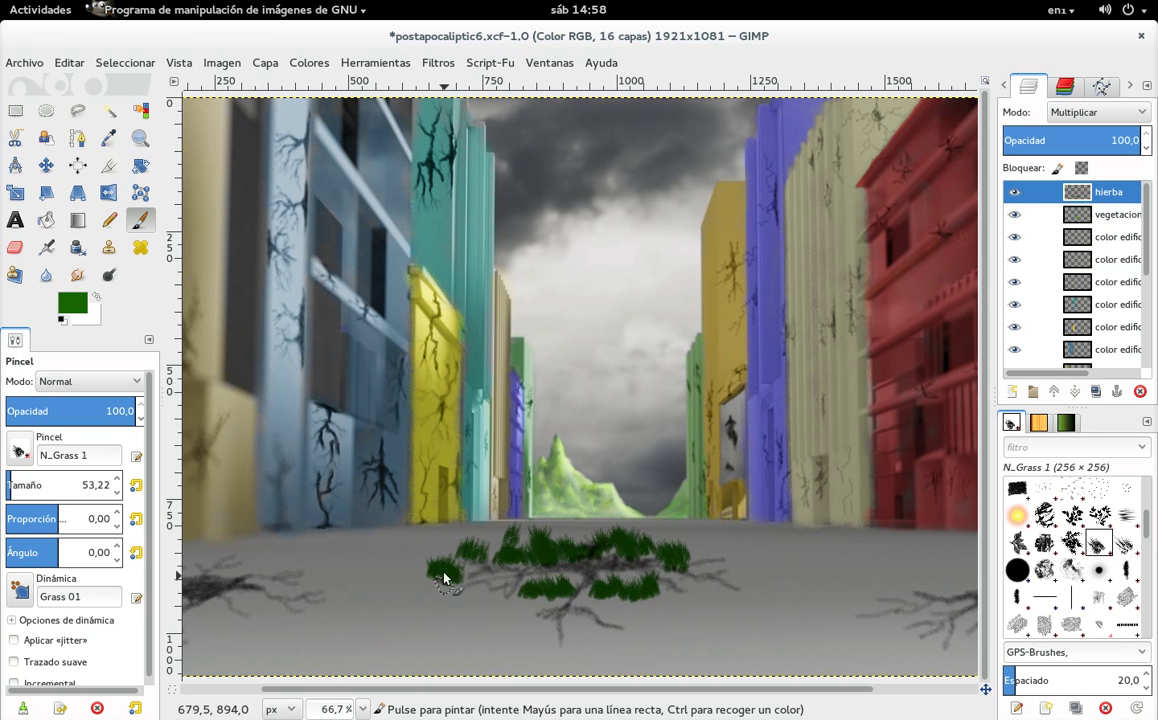
left_click(748, 541)
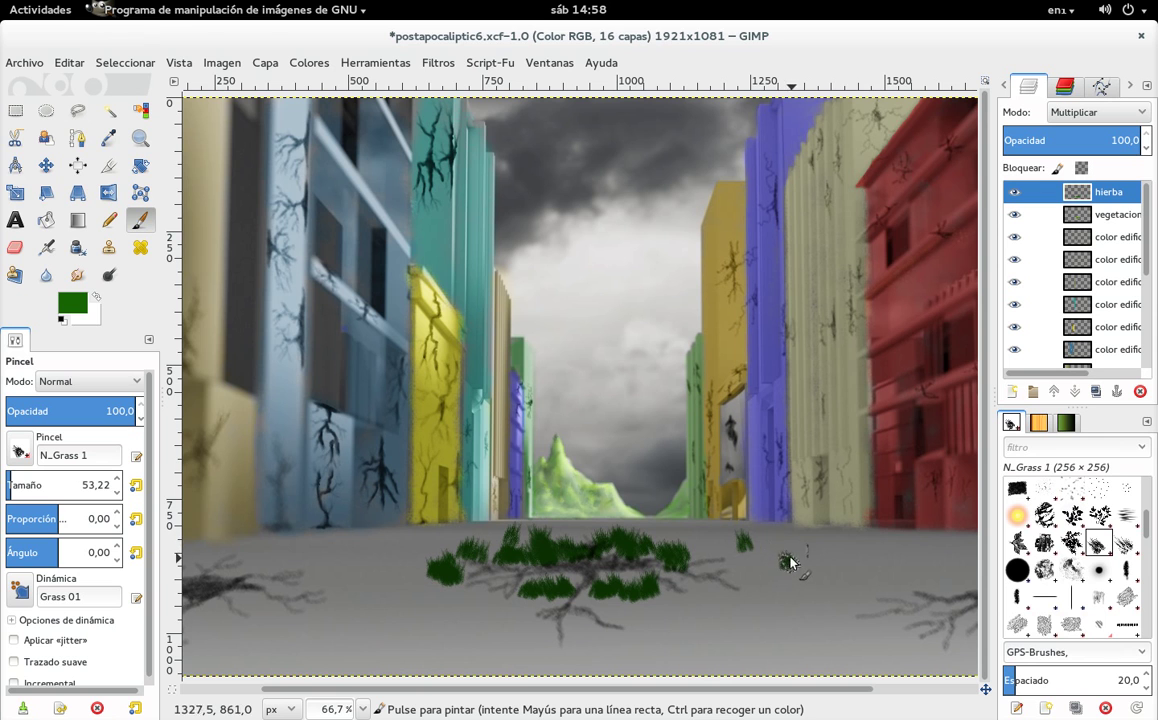
left_click_drag(775, 550, 810, 558)
left_click(852, 568)
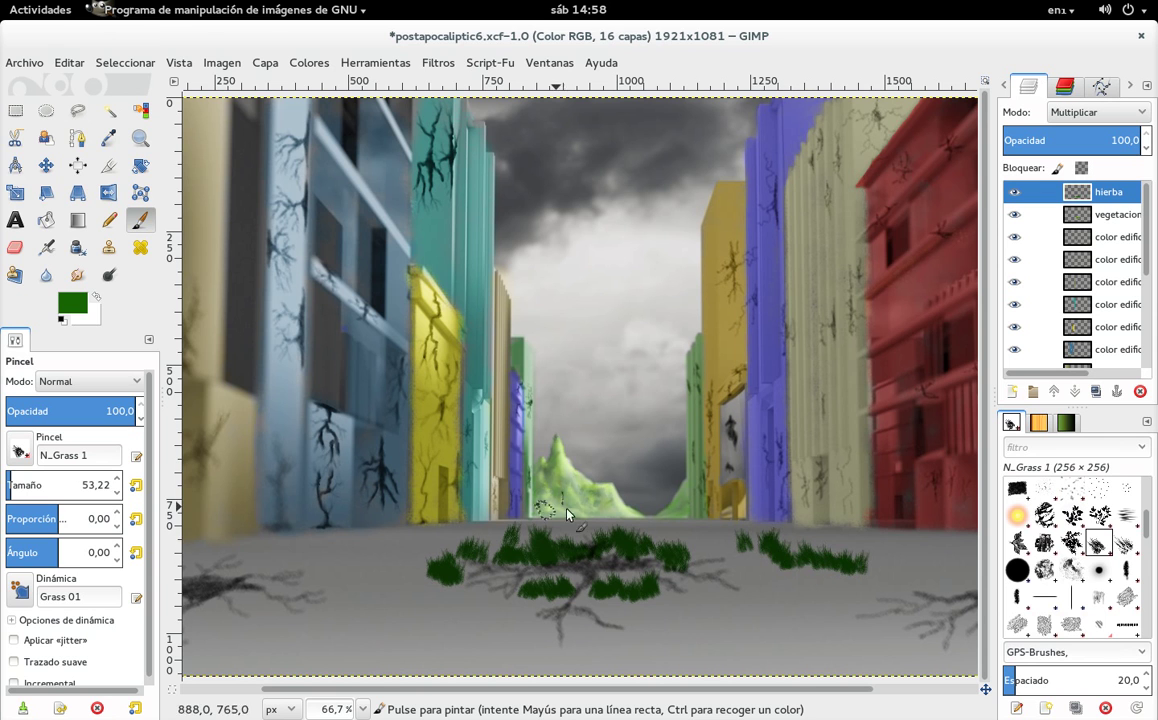
left_click(71, 309)
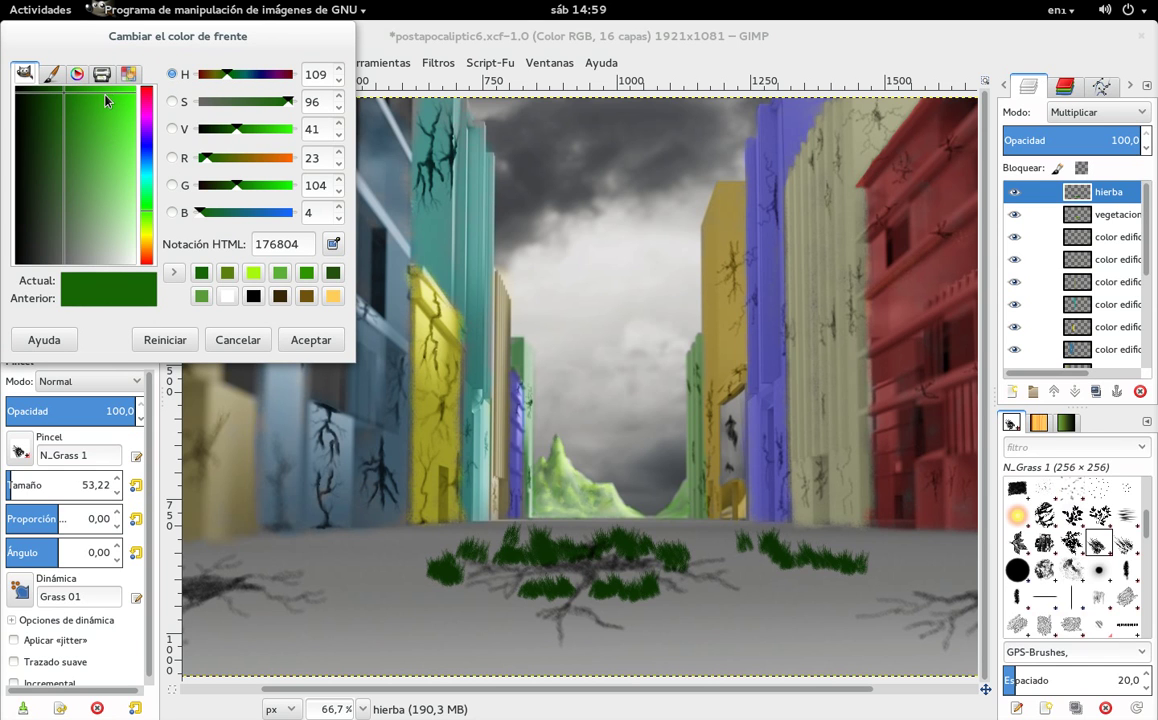
Step: Choose a brighter green and dab grass over the road crack
left_click(96, 119)
left_click(310, 340)
left_click(445, 570)
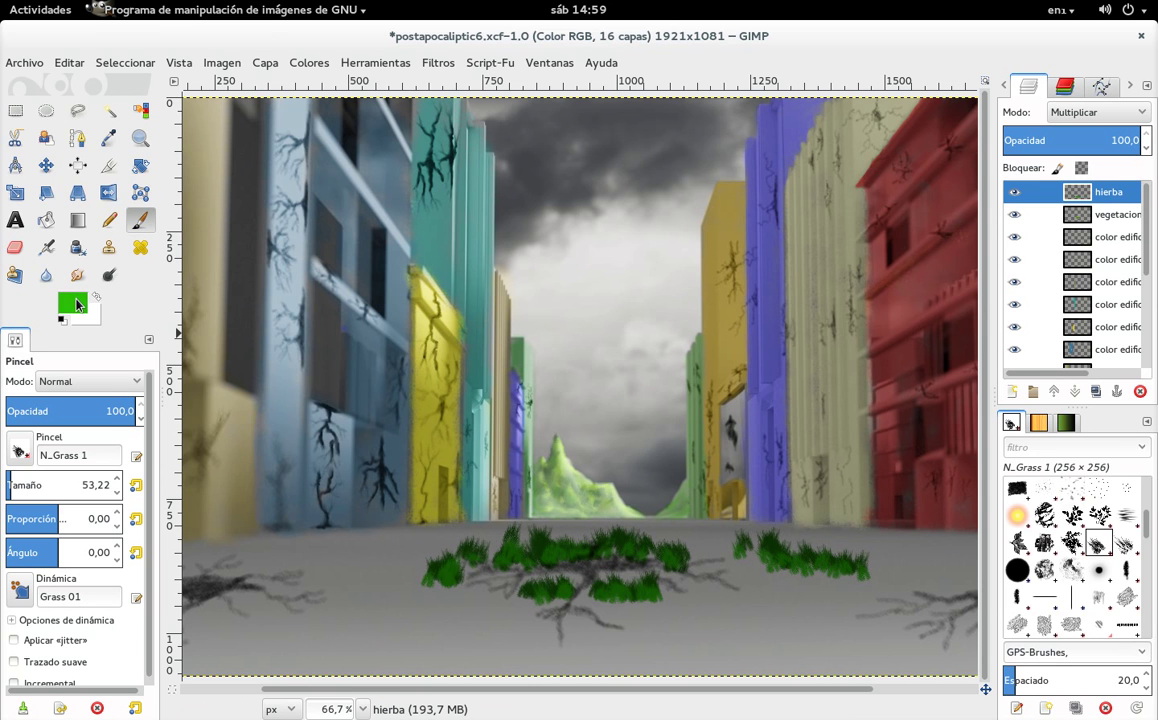
scroll(152, 440, "down", 1)
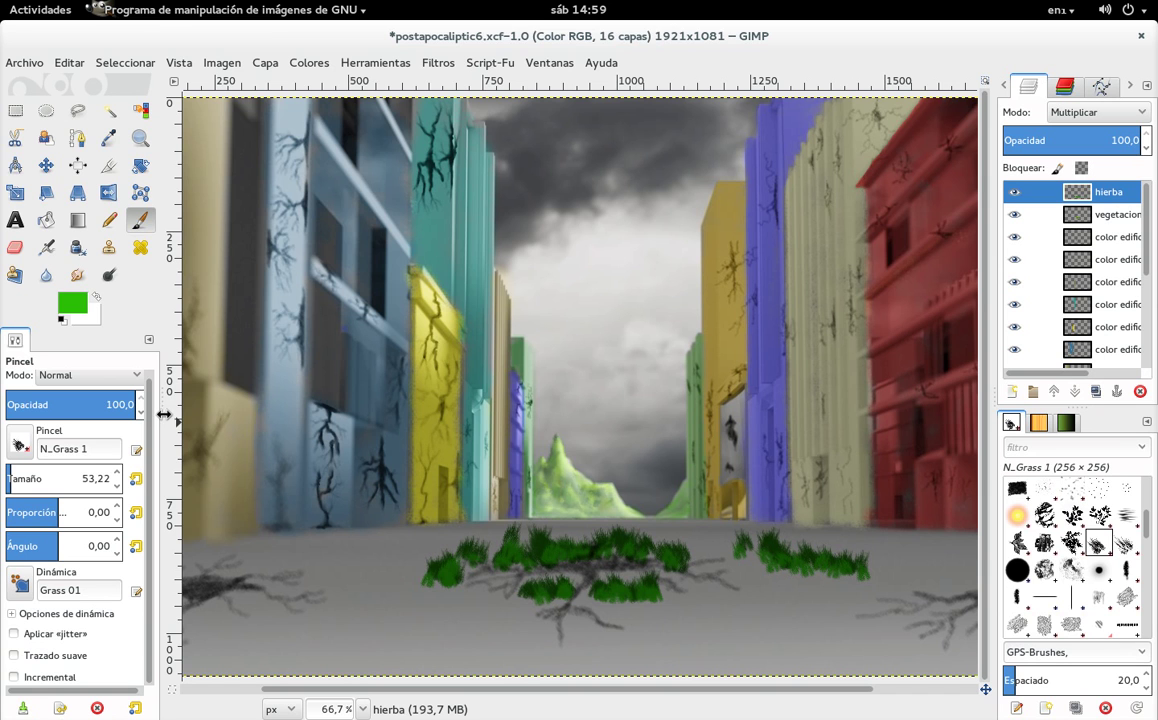
Step: Switch to medium green 2e871a and add a grass clump near the crack
left_click(81, 300)
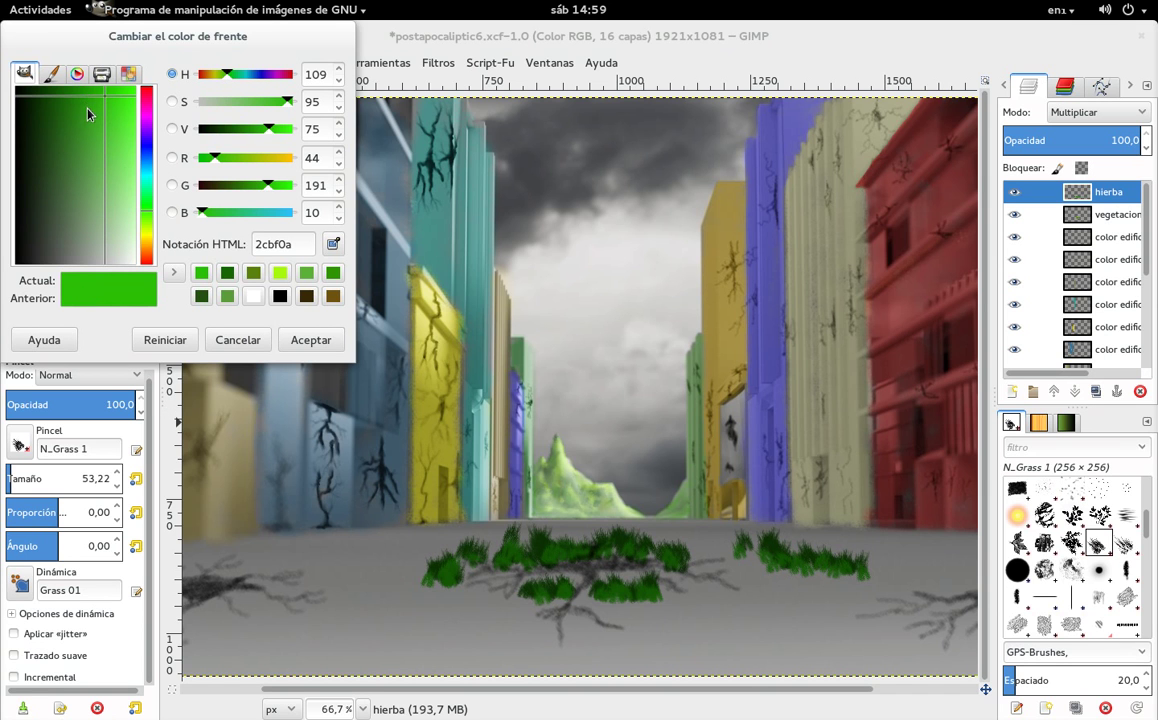
left_click_drag(98, 118, 78, 121)
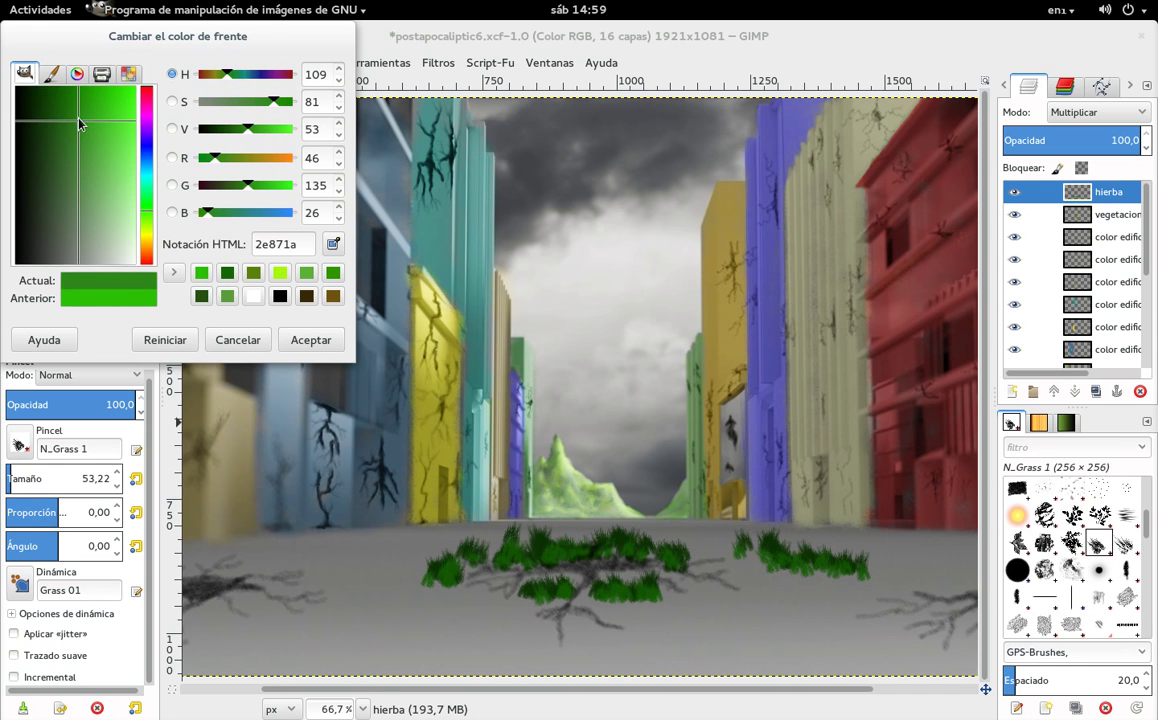
left_click(298, 338)
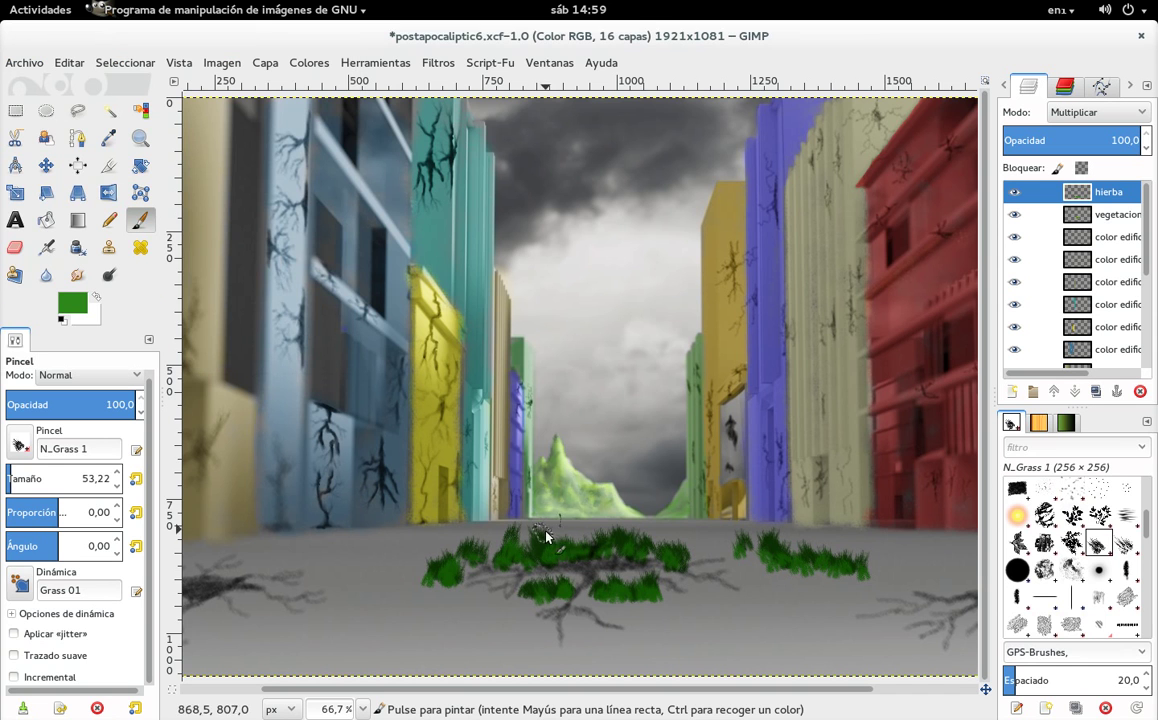
left_click(594, 538)
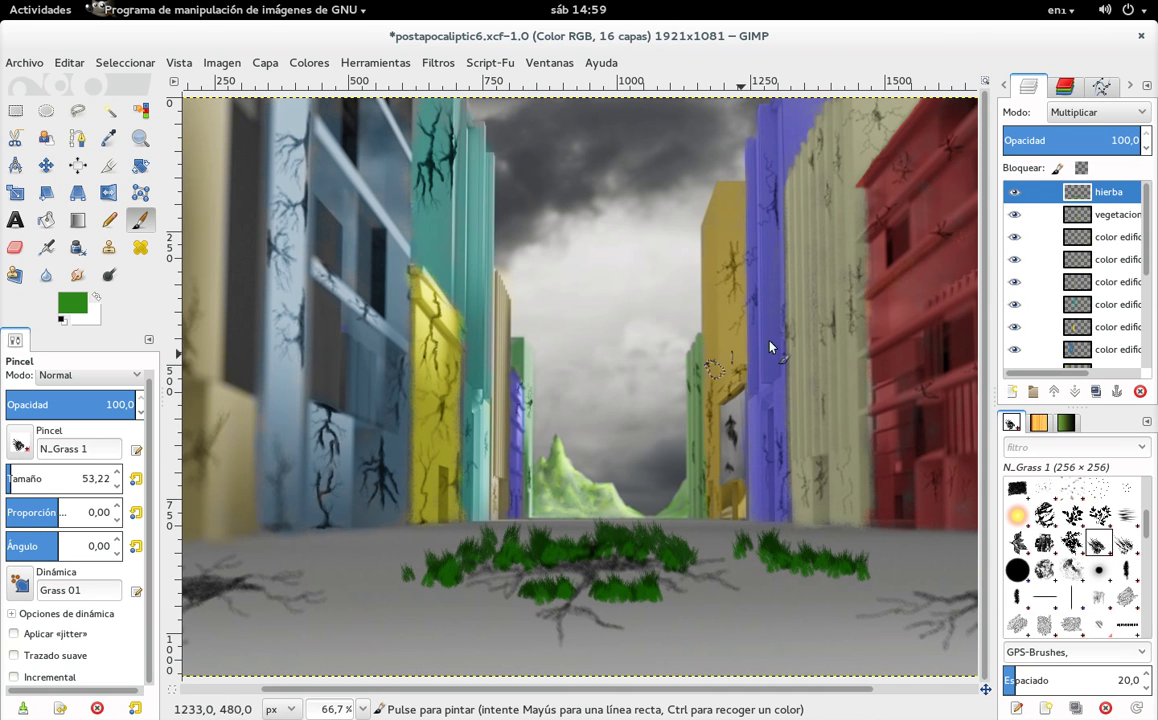
left_click(1110, 113)
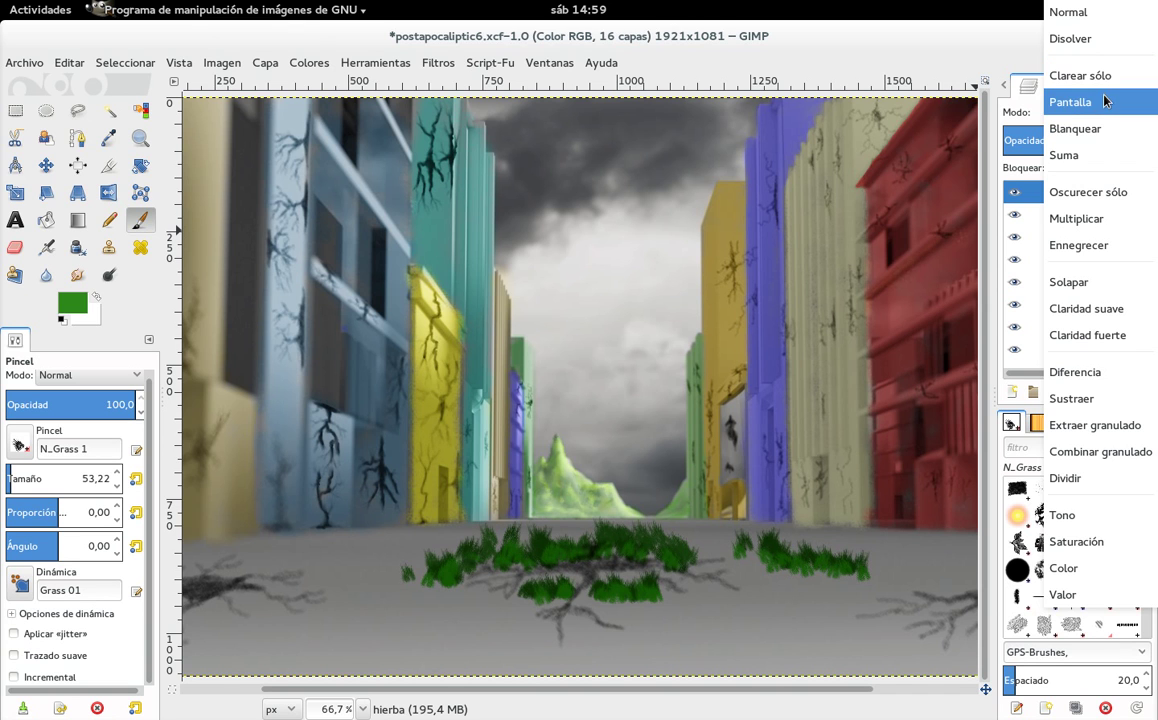
Step: Preview hierba in Clarear sólo, Suma, Oscurecer sólo, Ennegrecer, Solapar, Claridad and Diferencia modes
left_click(1110, 88)
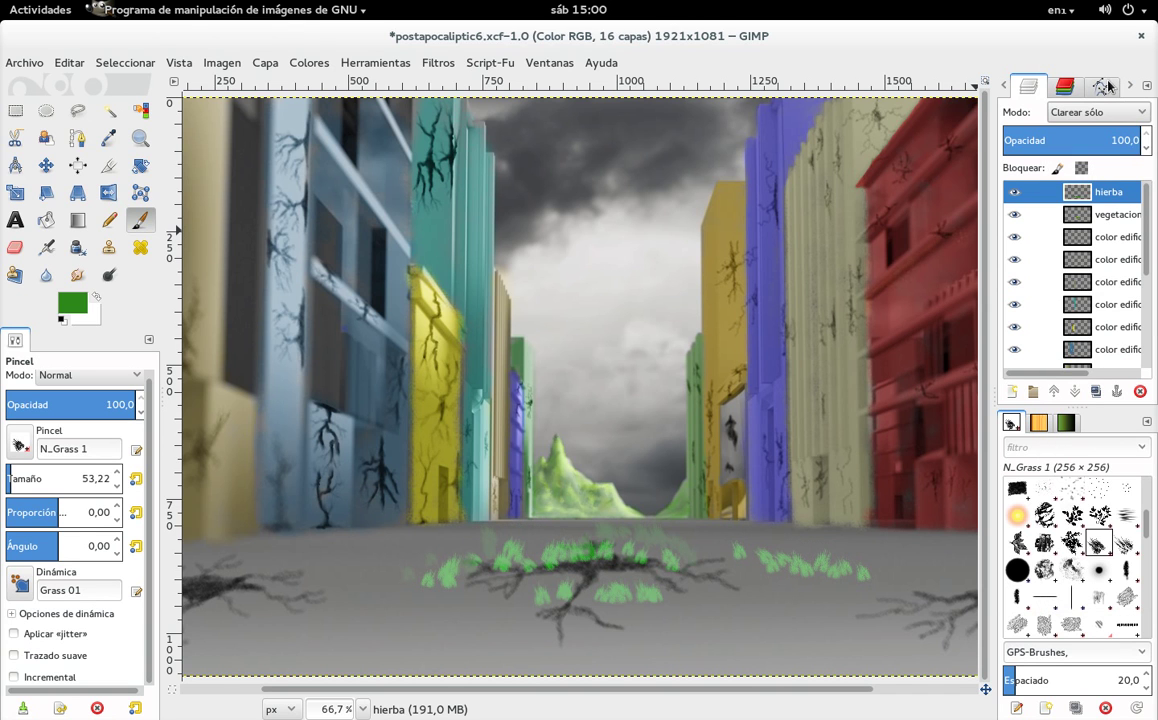
left_click(1095, 111)
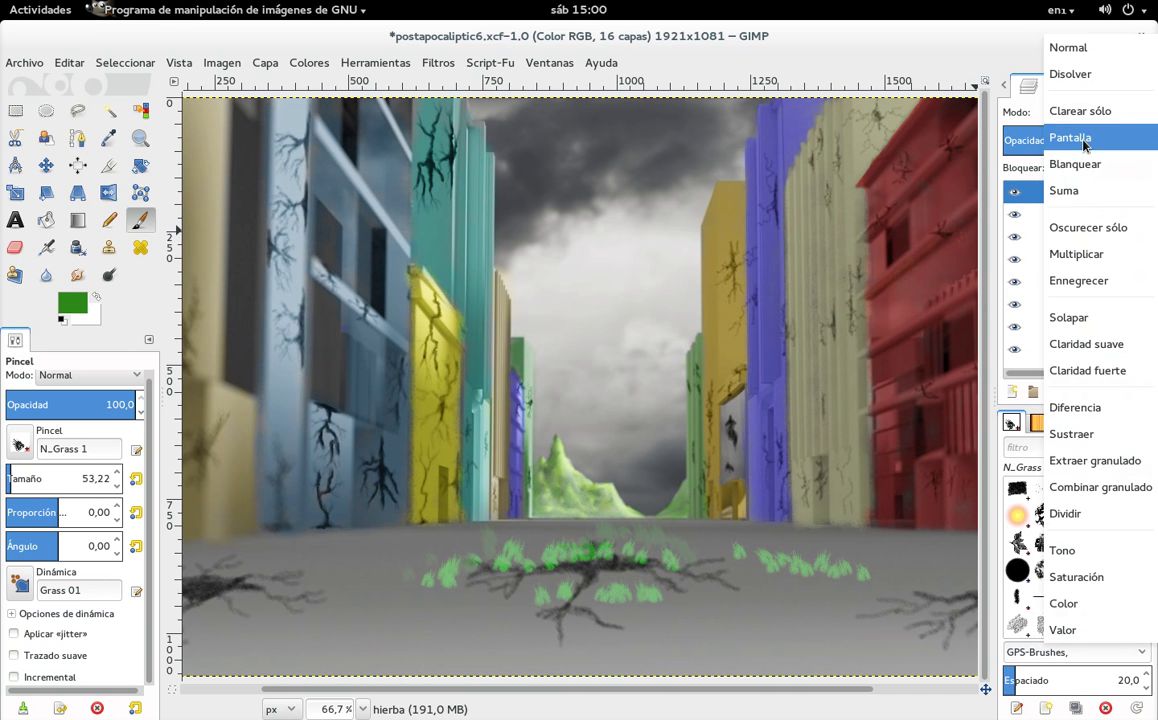
left_click(1080, 190)
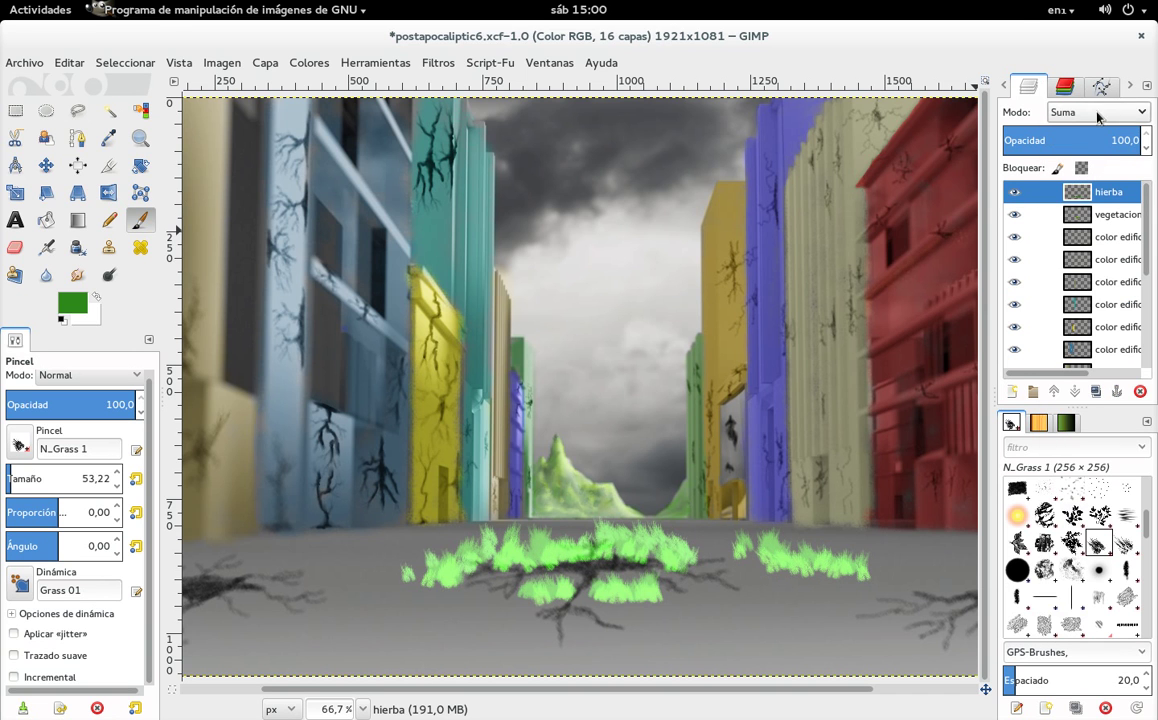
left_click(1100, 113)
left_click(1098, 147)
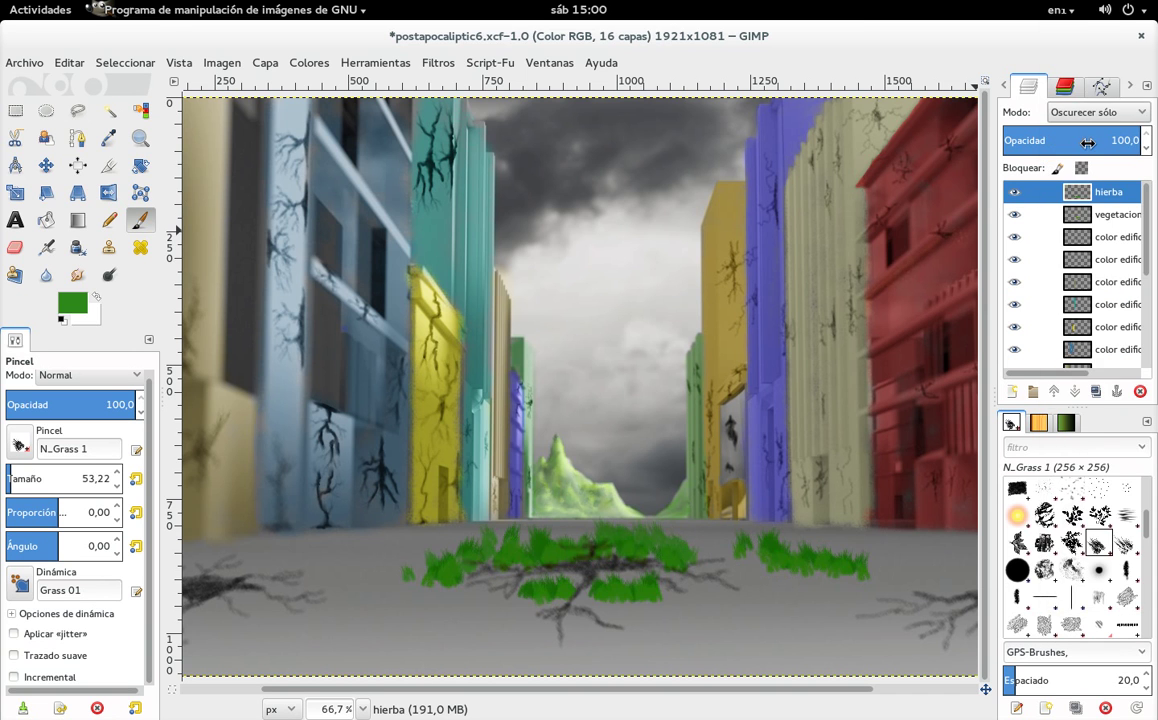
left_click(1100, 111)
left_click(1098, 163)
left_click(1100, 111)
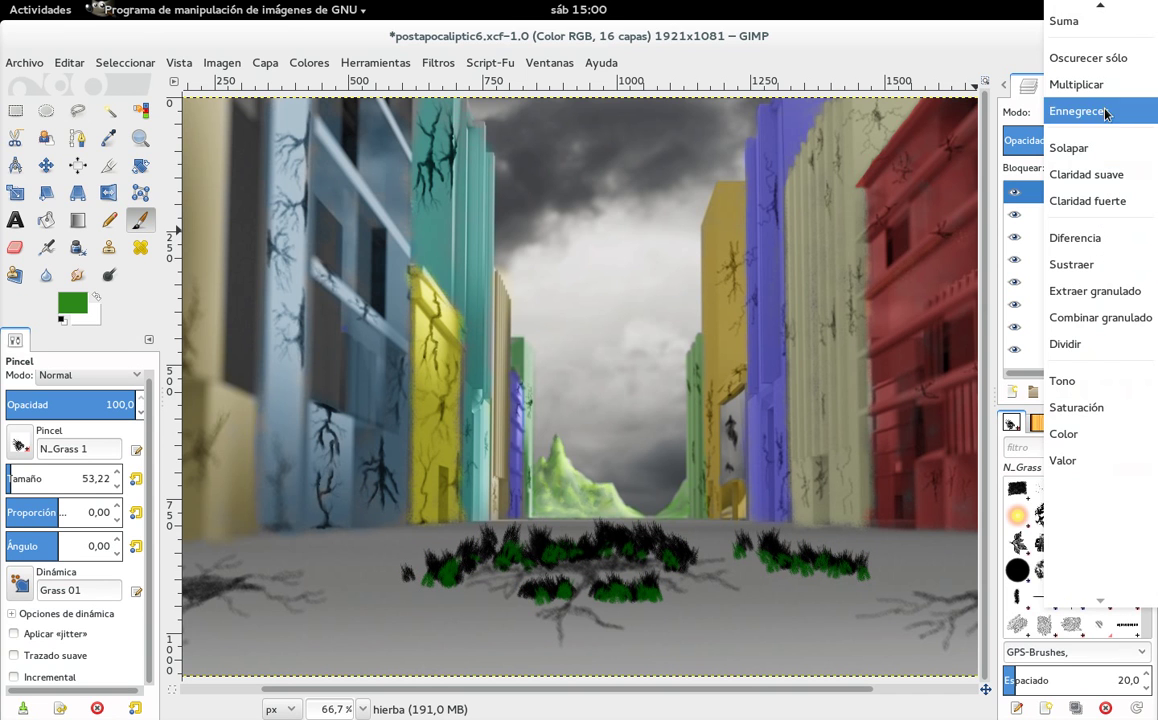
left_click(1096, 147)
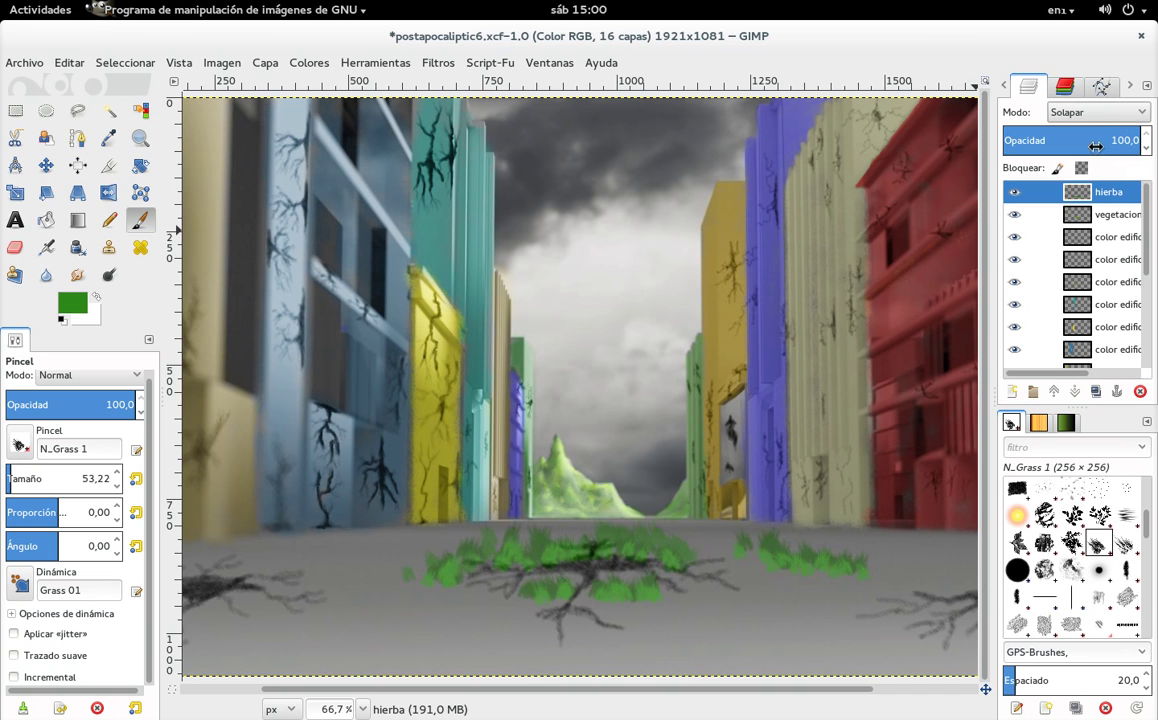
left_click(1104, 111)
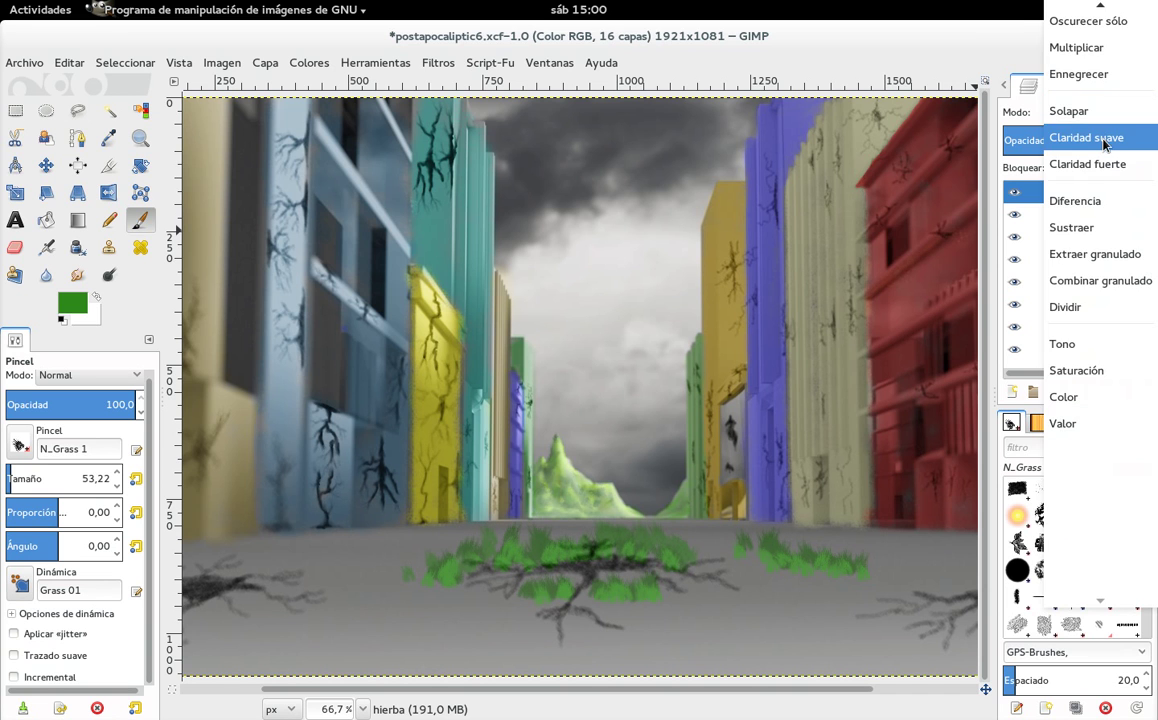
left_click(1095, 139)
left_click(1104, 111)
left_click(1102, 134)
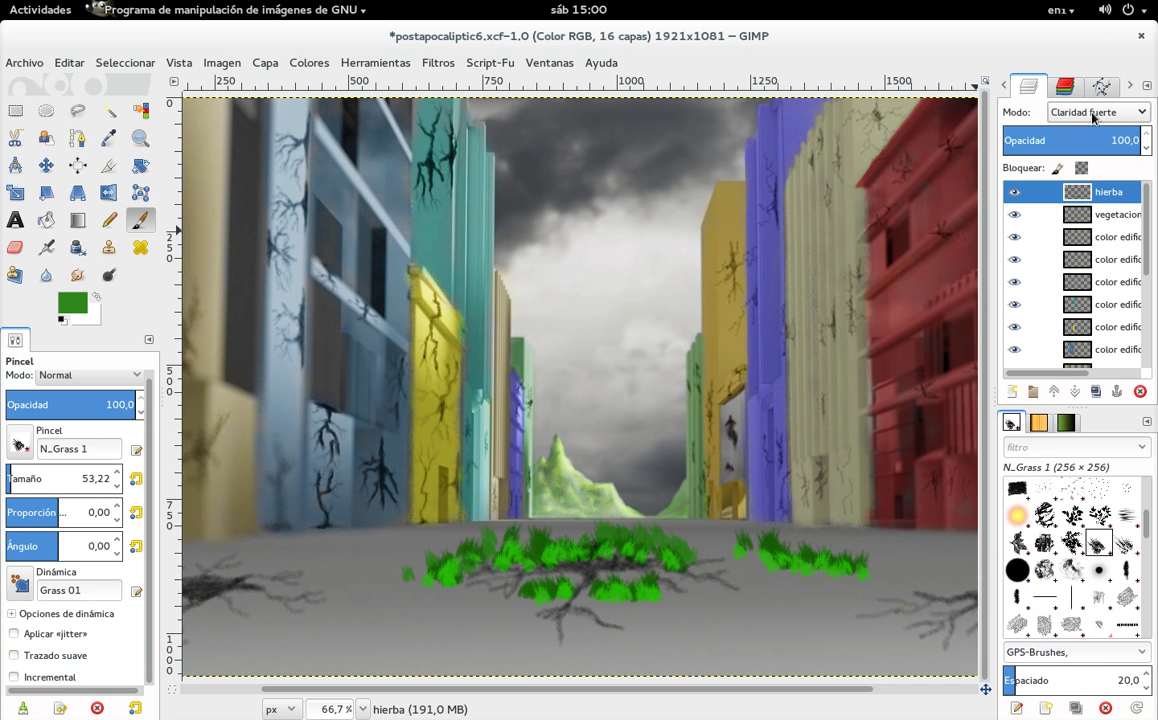
left_click(1100, 116)
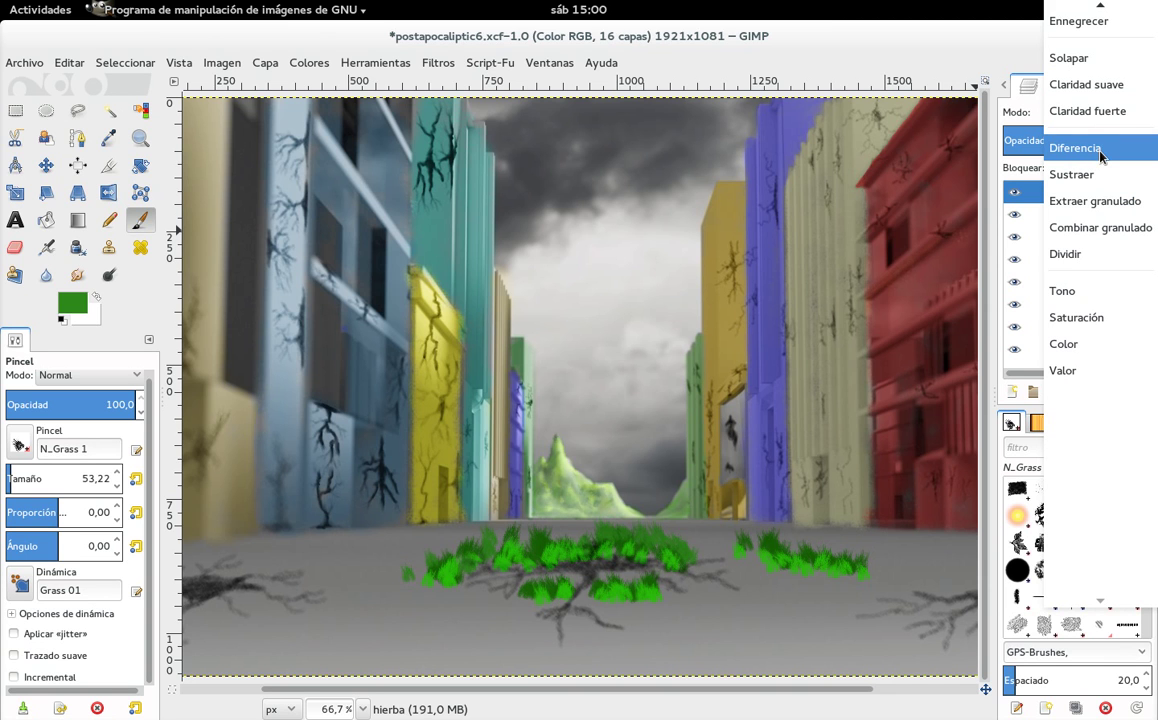
left_click(1100, 150)
Step: Try Sustraer, Extraer granulado, Combinar granulado, Dividir and Tono blend modes on the grass
left_click(1095, 114)
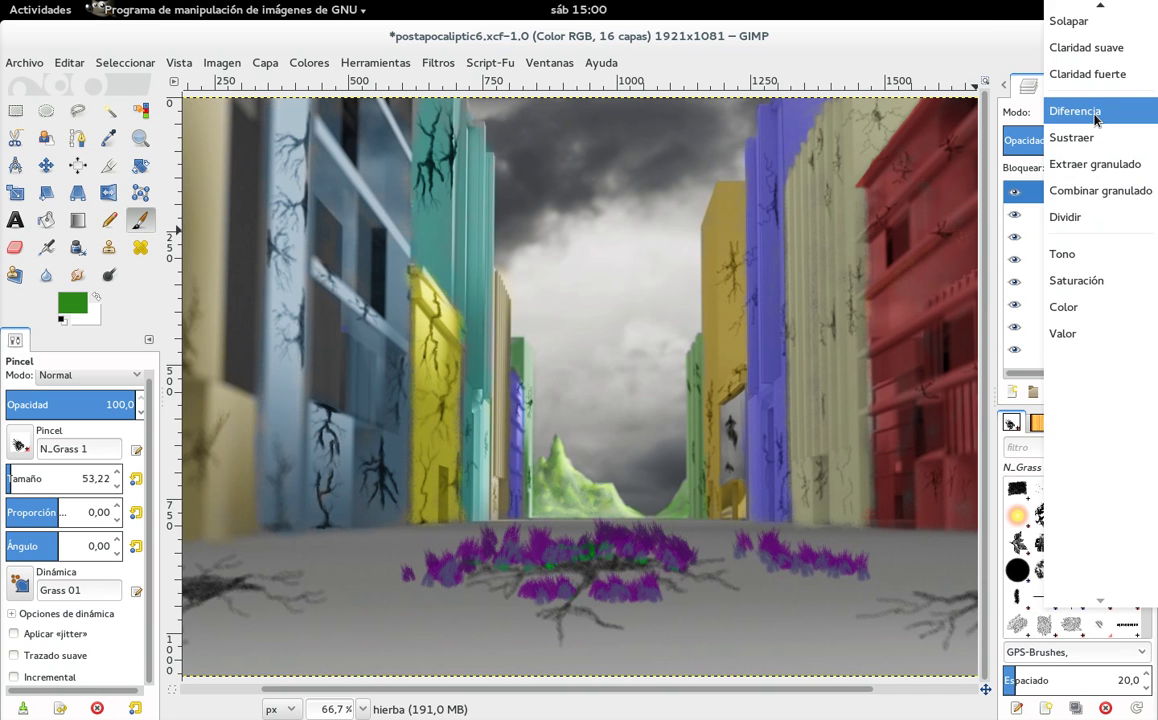
left_click(1095, 137)
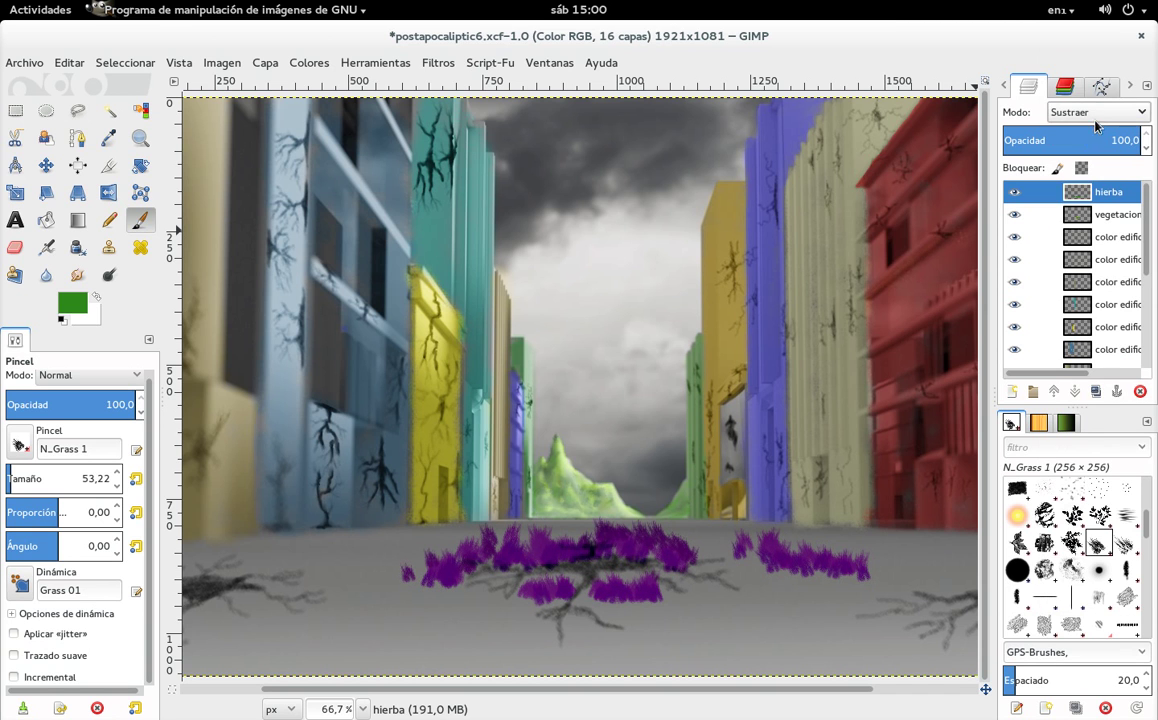
left_click(1100, 116)
left_click(1098, 139)
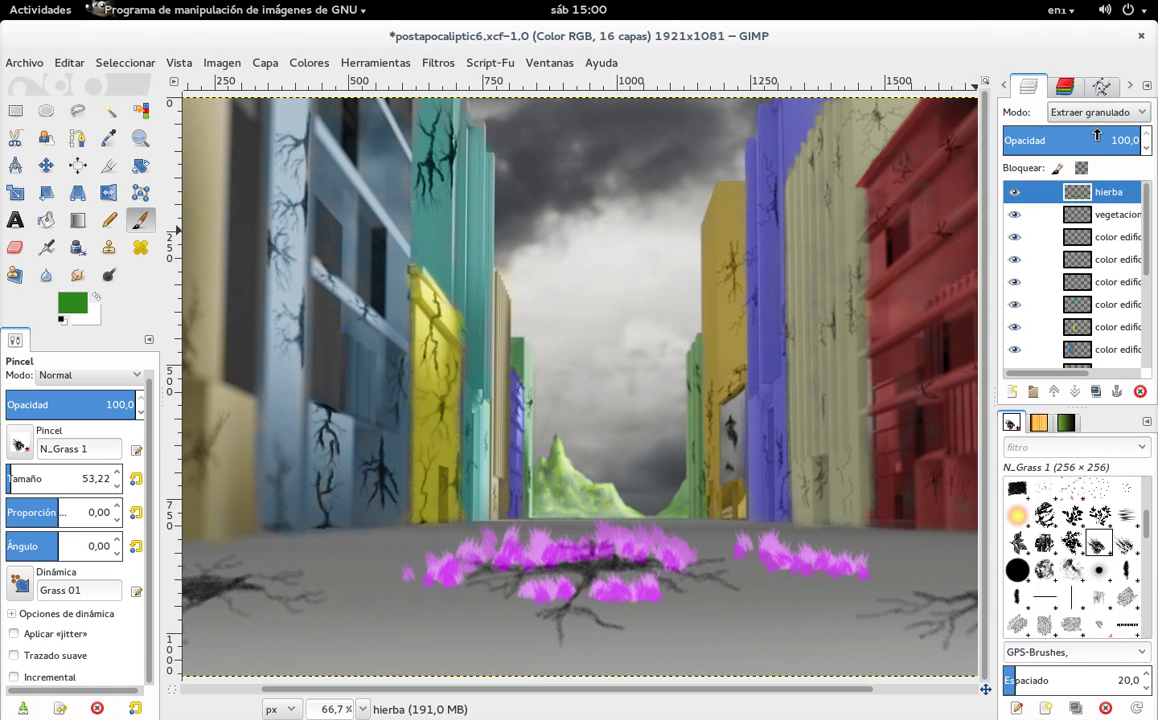
left_click(1105, 115)
left_click(1098, 134)
left_click(1098, 115)
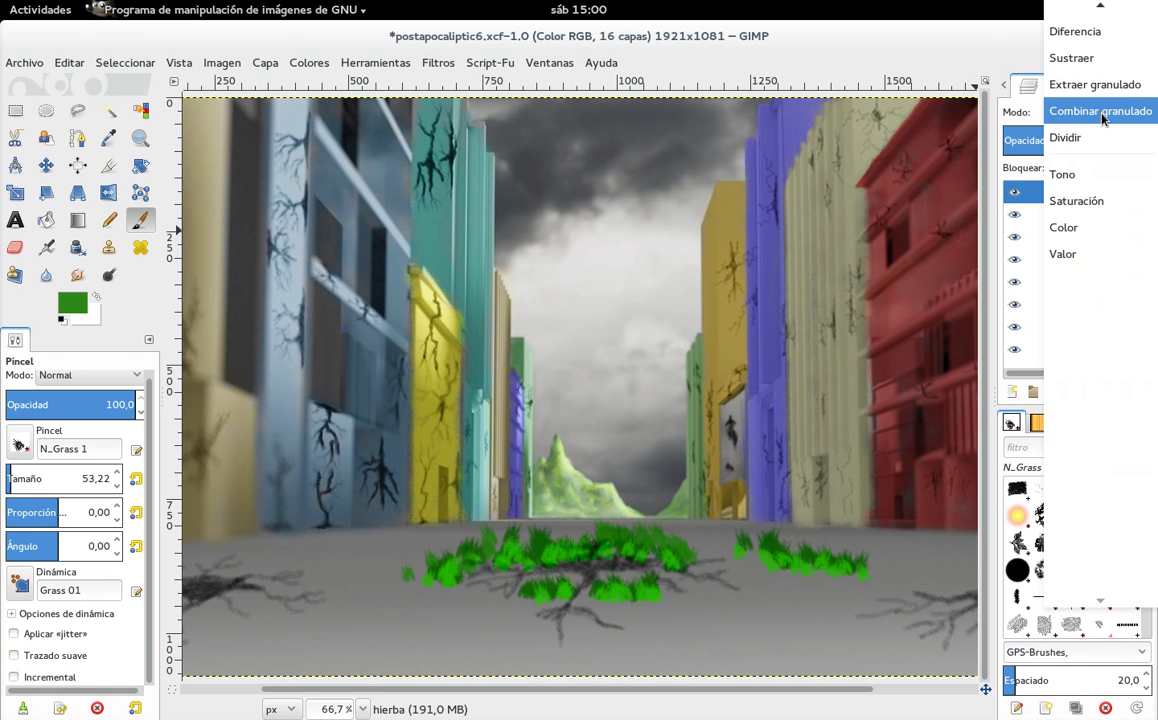
left_click(1093, 136)
left_click(1104, 112)
left_click(1092, 146)
Step: Try Saturación, Color and Valor, then set hierba to Multiplicar at 100 opacity
left_click(1100, 112)
left_click(1093, 136)
left_click(1098, 112)
left_click(1093, 137)
left_click(1098, 112)
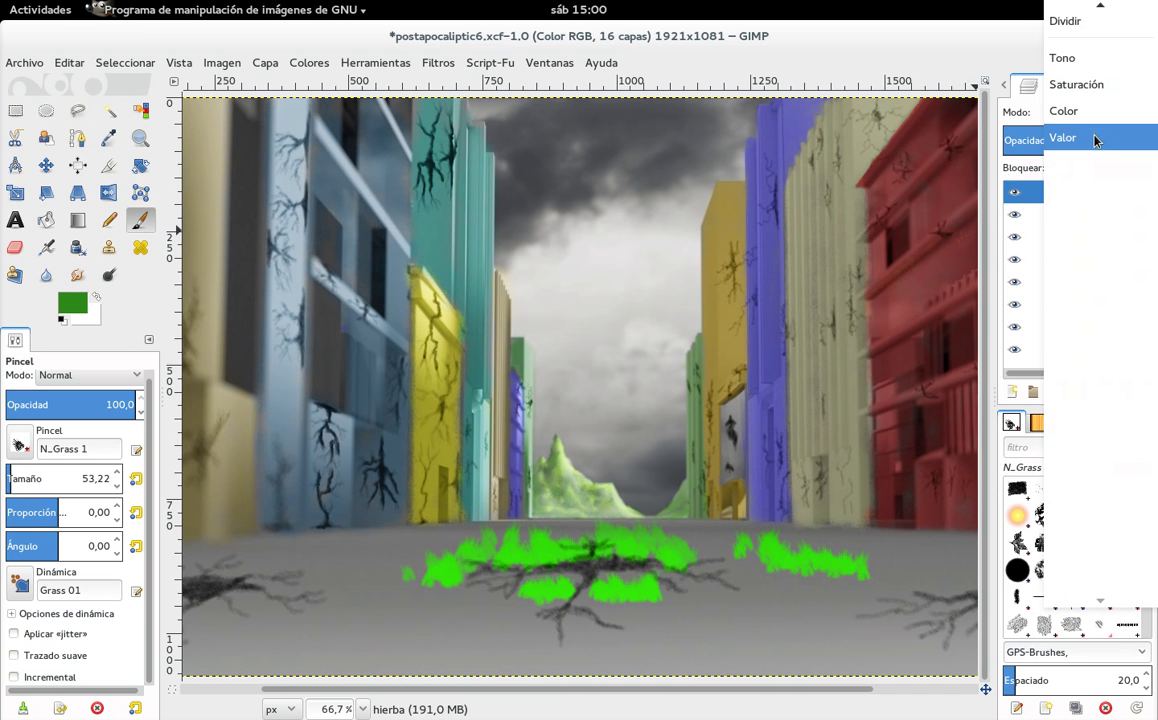
left_click(1098, 139)
left_click(1100, 112)
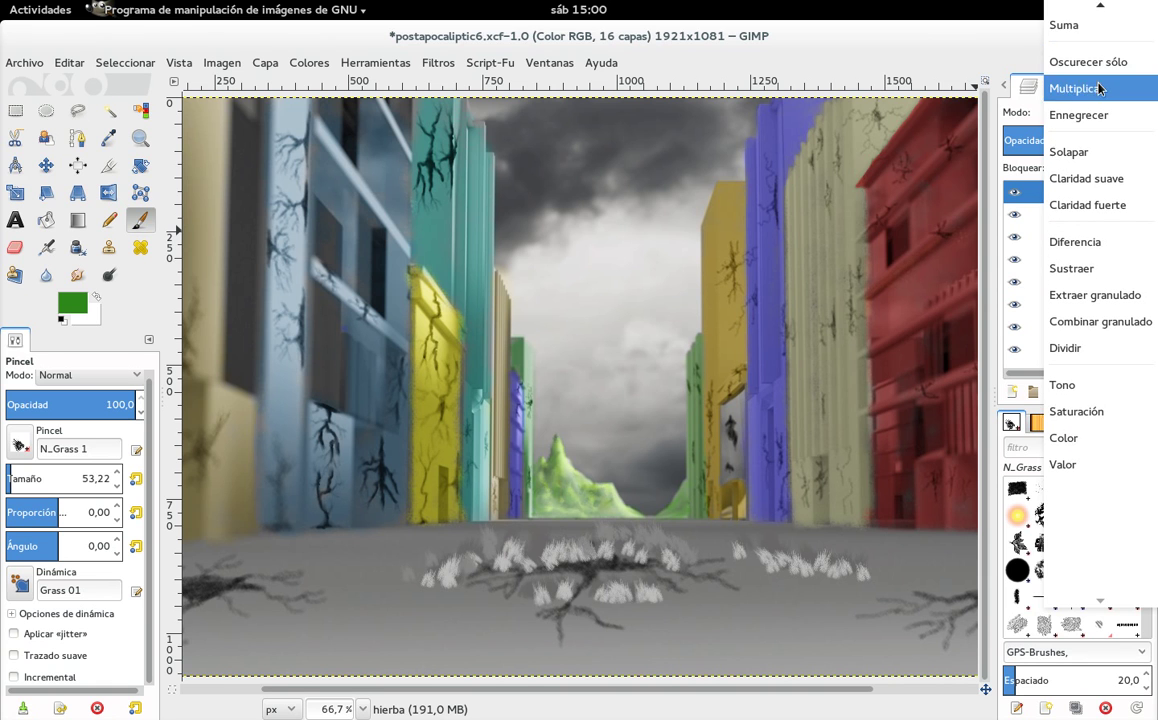
left_click(1098, 86)
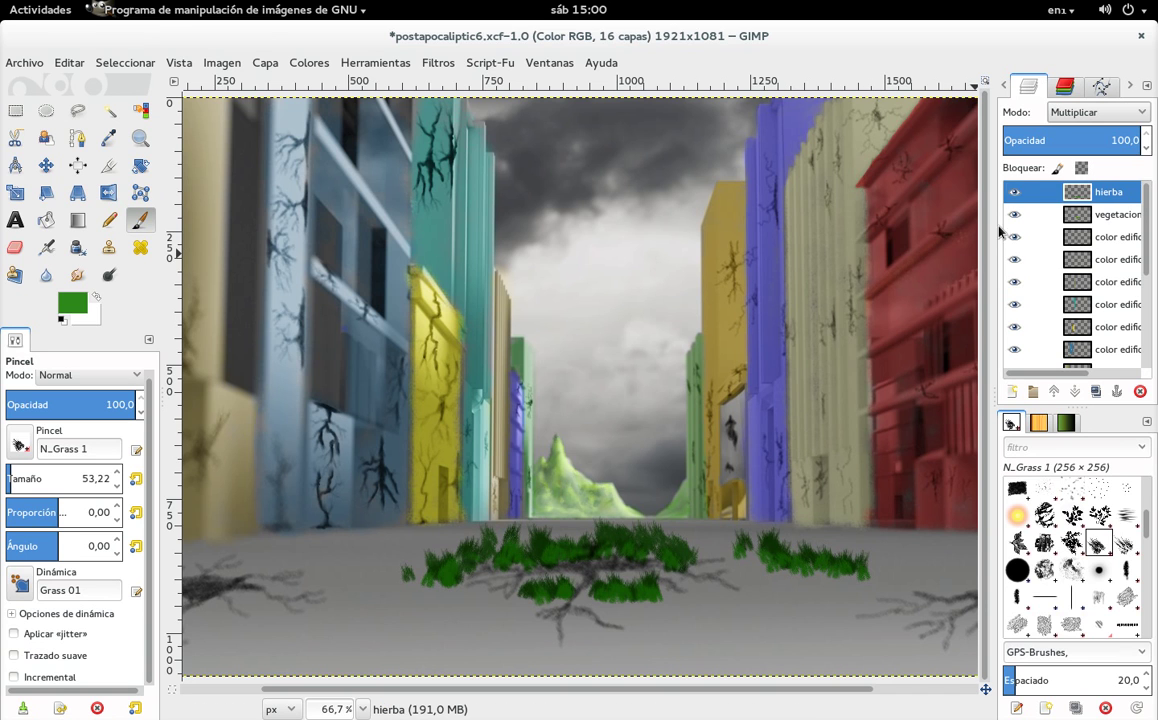
left_click(1112, 140)
Step: Adjust grass layer opacity, then preview Brightness-Contrast at brightness 50 and contrast 39
mouse_move(1106, 140)
left_mouse_down()
mouse_move(1091, 140)
mouse_move(1124, 140)
left_mouse_up()
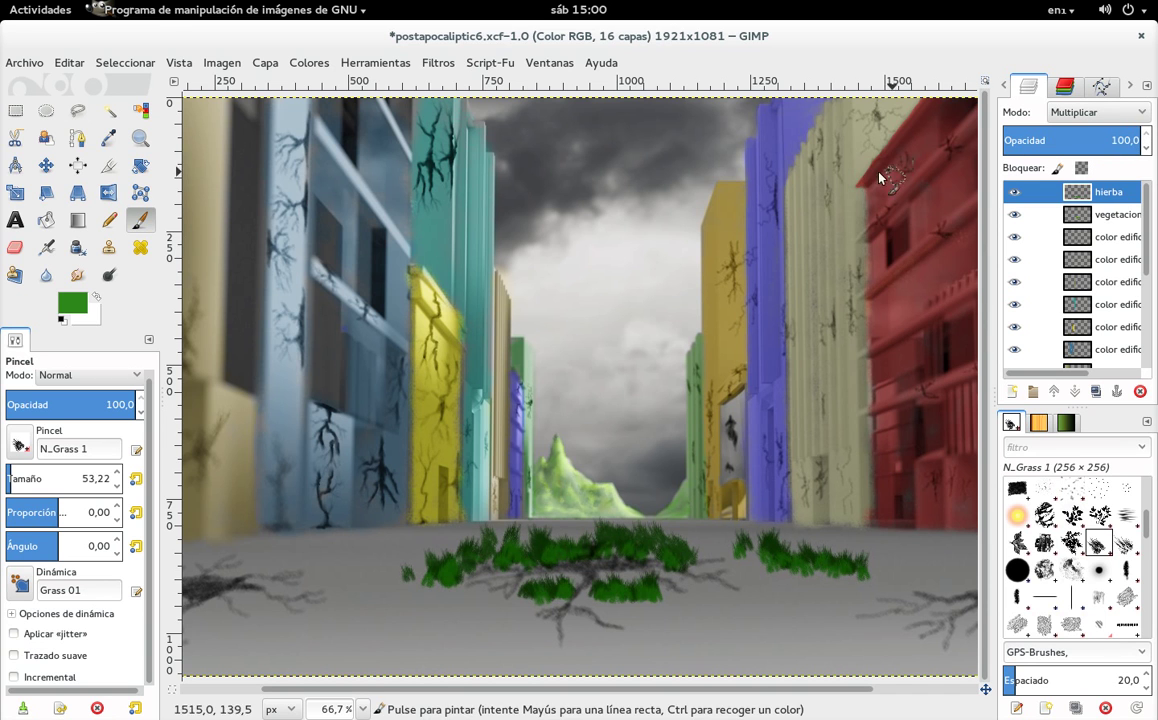
left_click(311, 65)
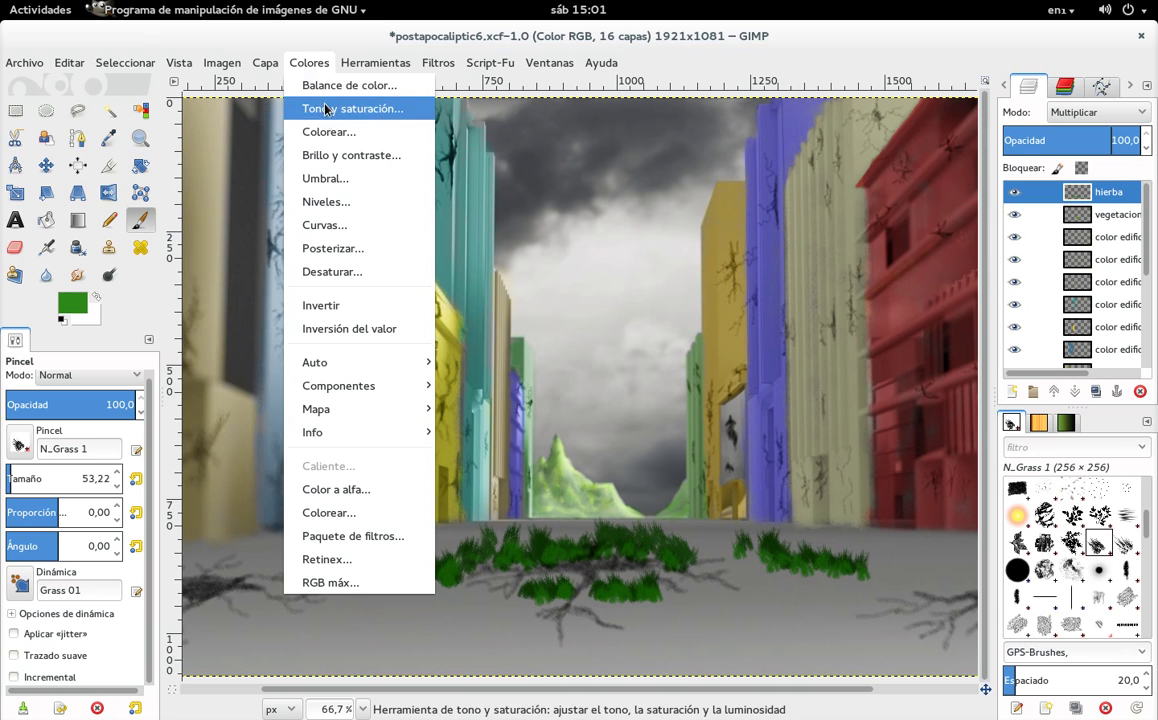
left_click(350, 155)
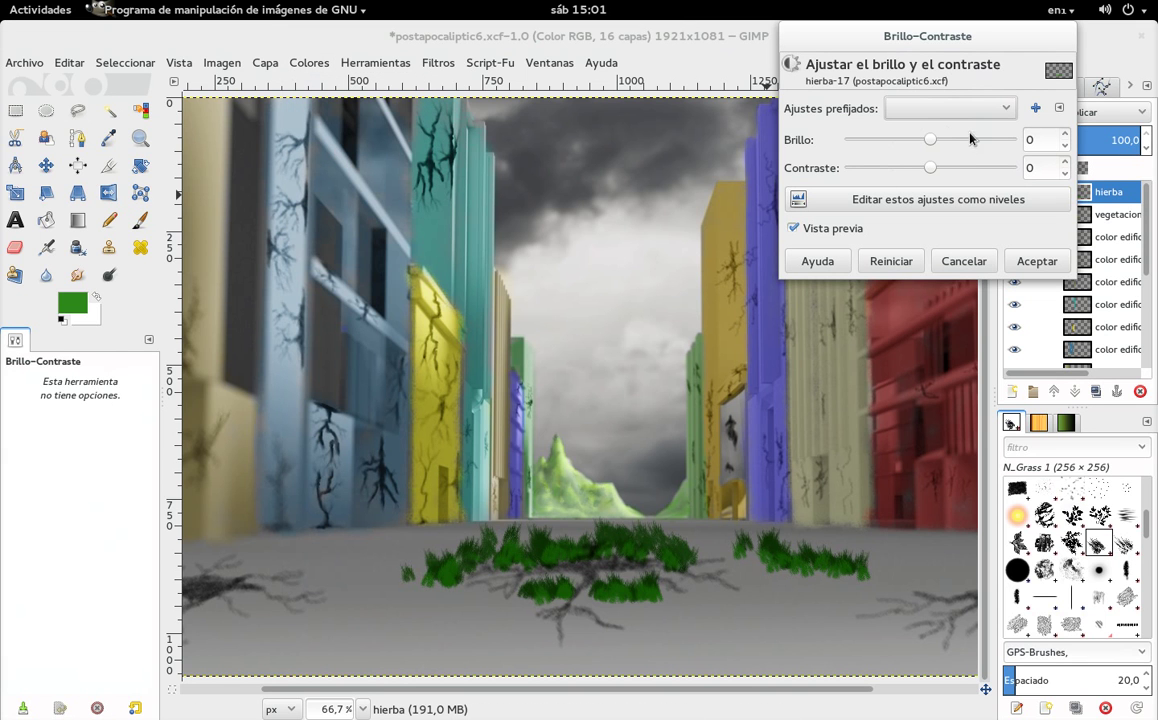
left_click_drag(931, 143, 977, 153)
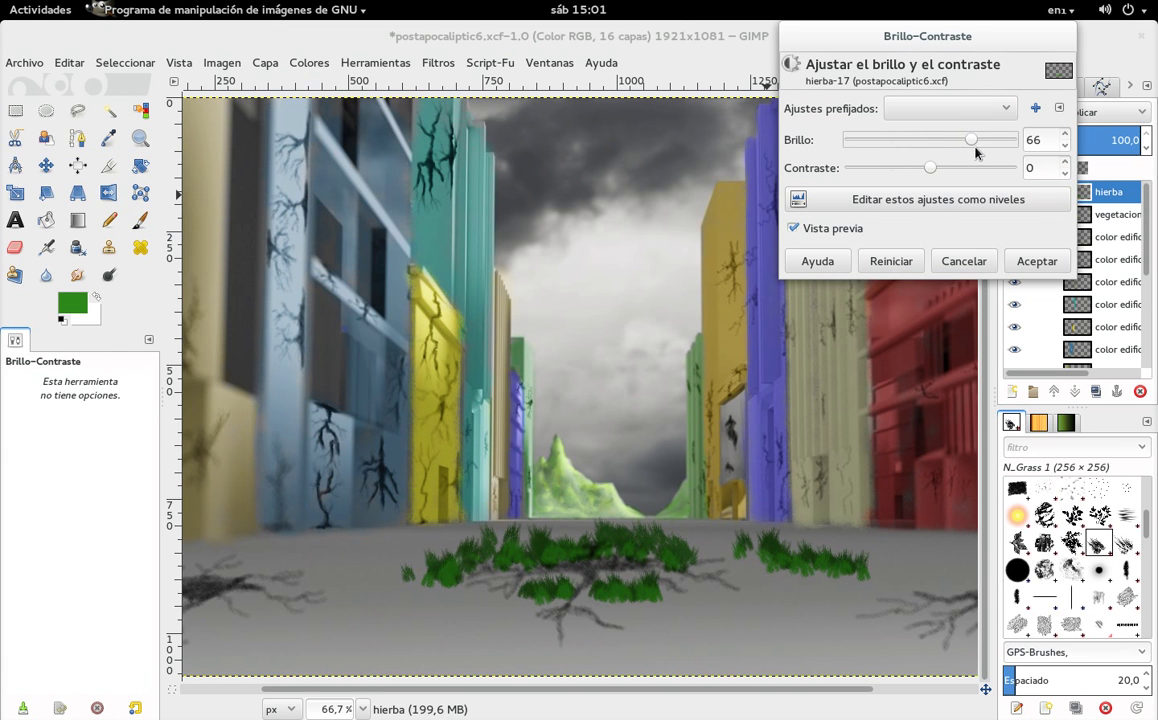
left_click_drag(983, 153, 991, 155)
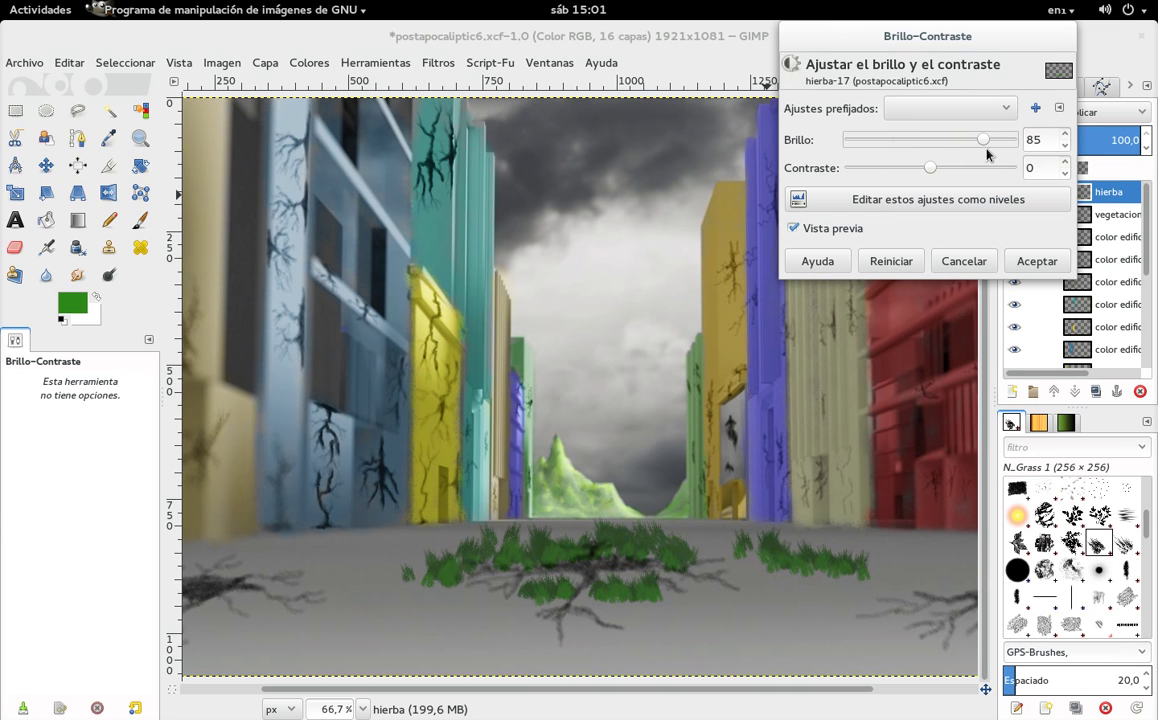
left_click_drag(925, 172, 952, 176)
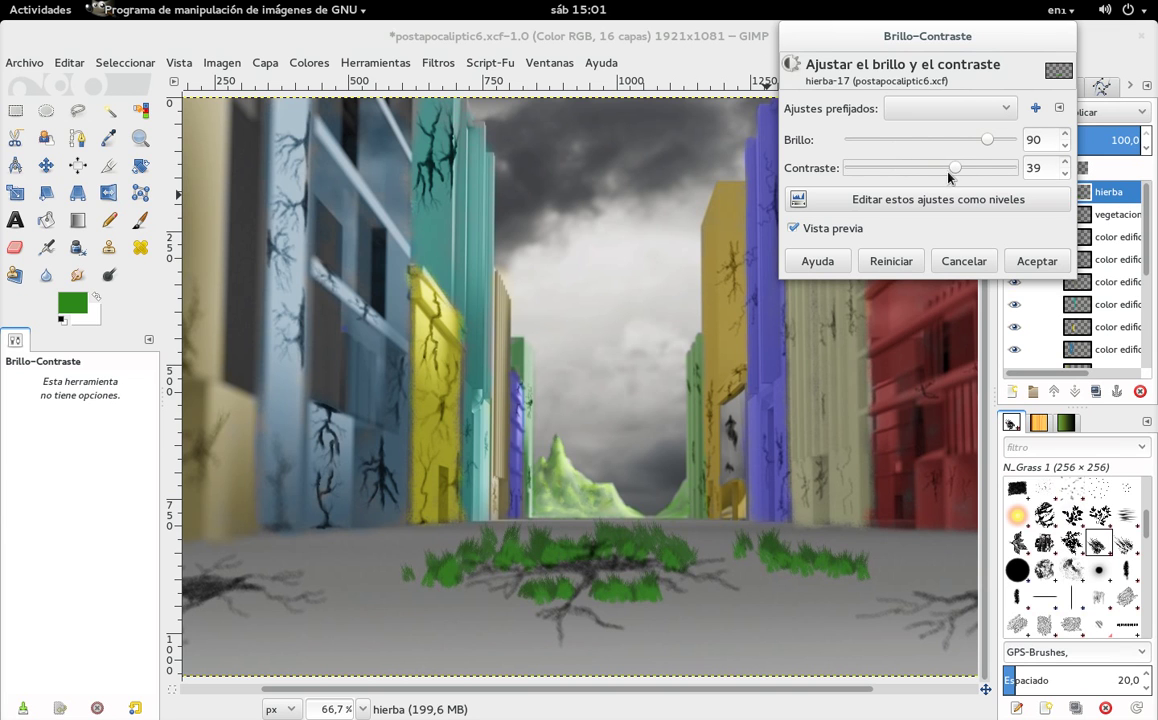
left_click_drag(987, 140, 962, 142)
Step: Apply the brightness-contrast change and erase all grass from the road with a ~326 eraser
left_click(1038, 261)
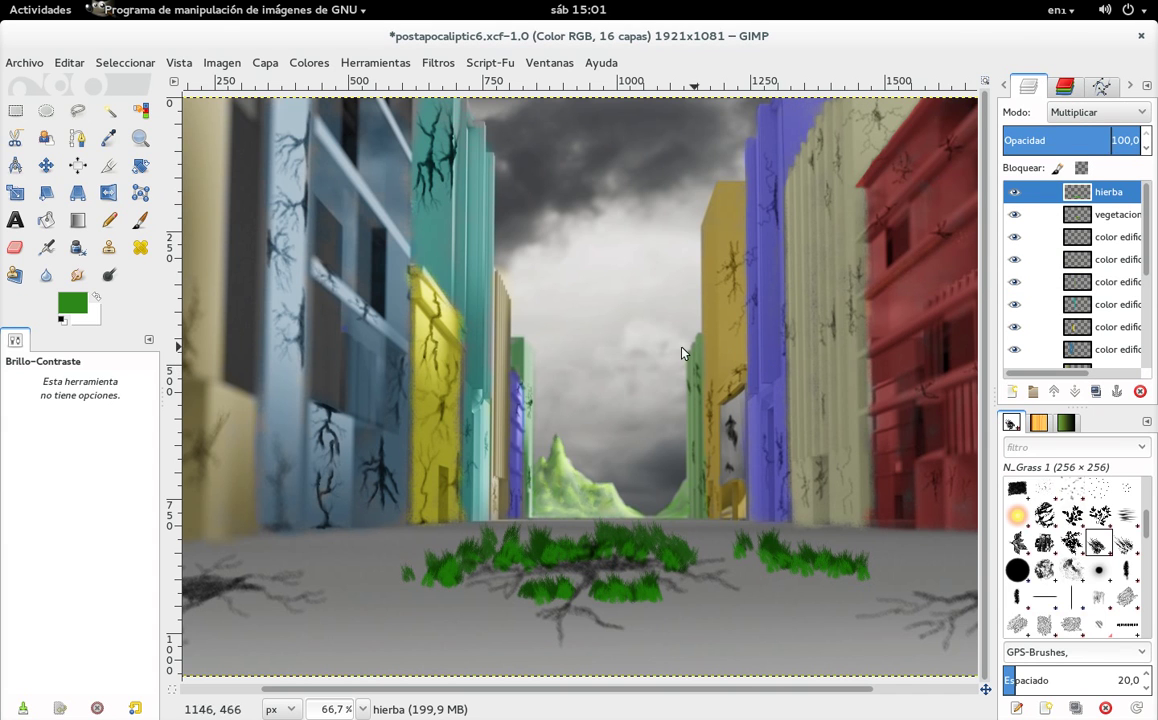
left_click(15, 247)
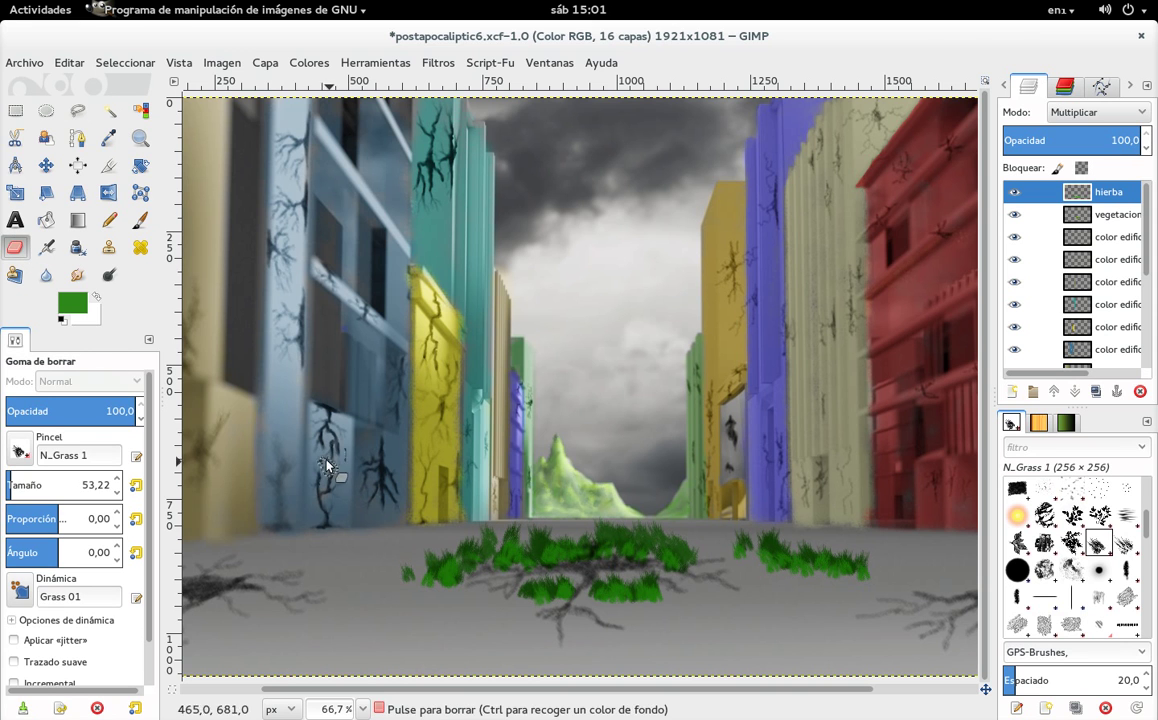
left_click(40, 485)
left_click_drag(40, 485, 43, 485)
left_click_drag(414, 551, 775, 543)
mouse_move(658, 545)
left_mouse_down()
mouse_move(504, 582)
mouse_move(796, 548)
mouse_move(534, 565)
left_mouse_up()
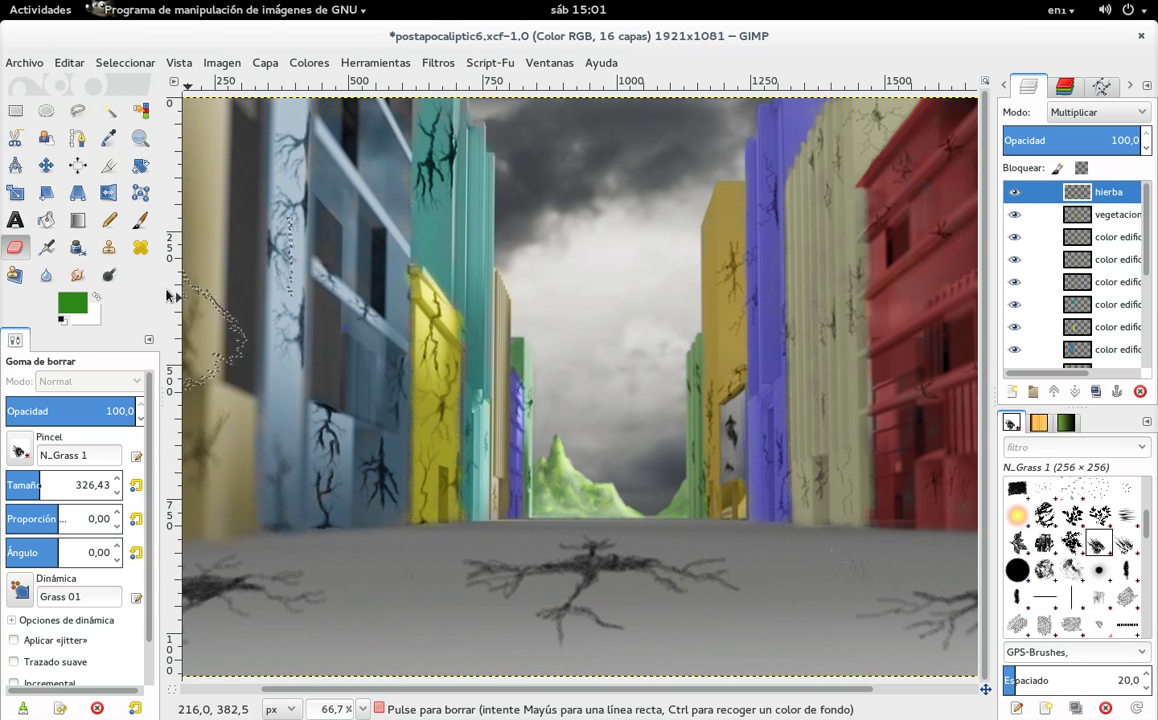
left_click(140, 220)
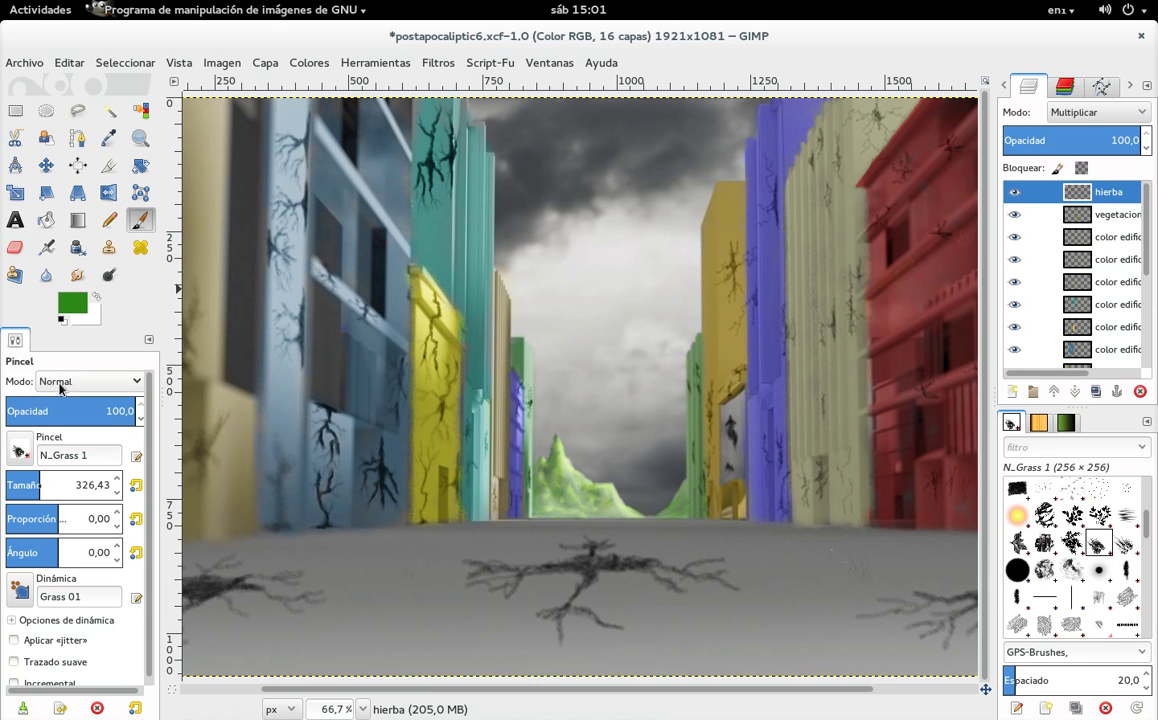
Step: Shrink the grass brush to size 25,22, test a stroke on the road and undo it
left_click_drag(24, 486, 5, 494)
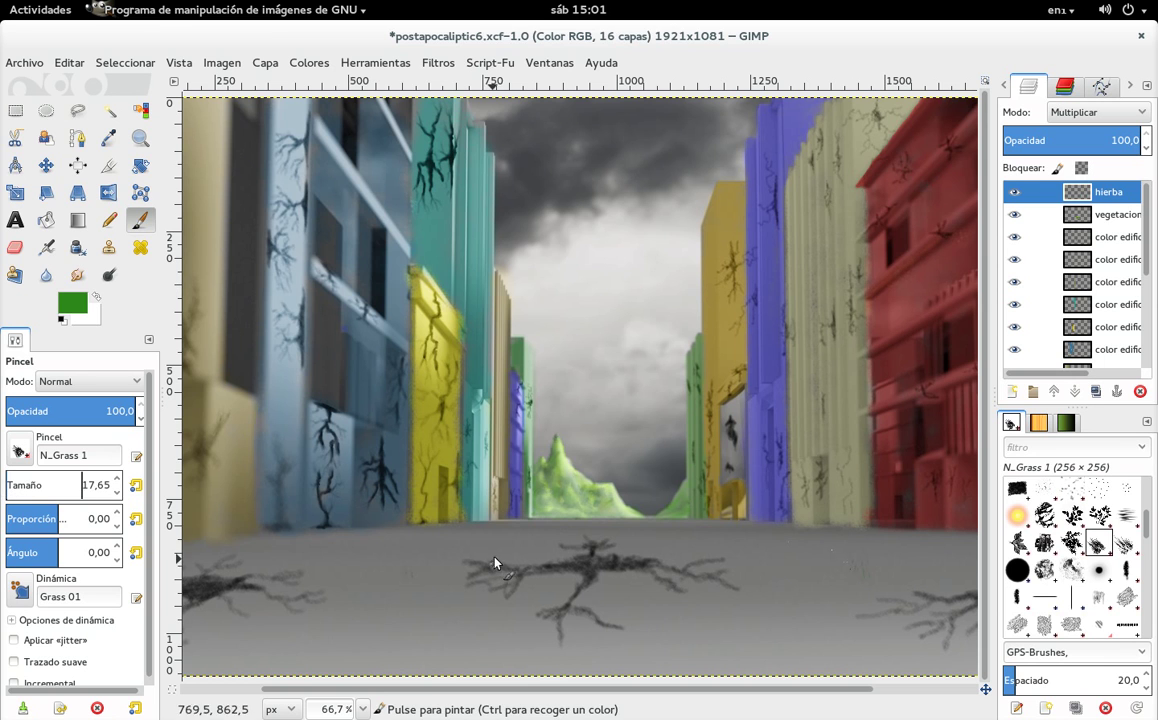
left_click(14, 485)
left_click_drag(14, 485, 24, 488)
left_click_drag(512, 545, 538, 545)
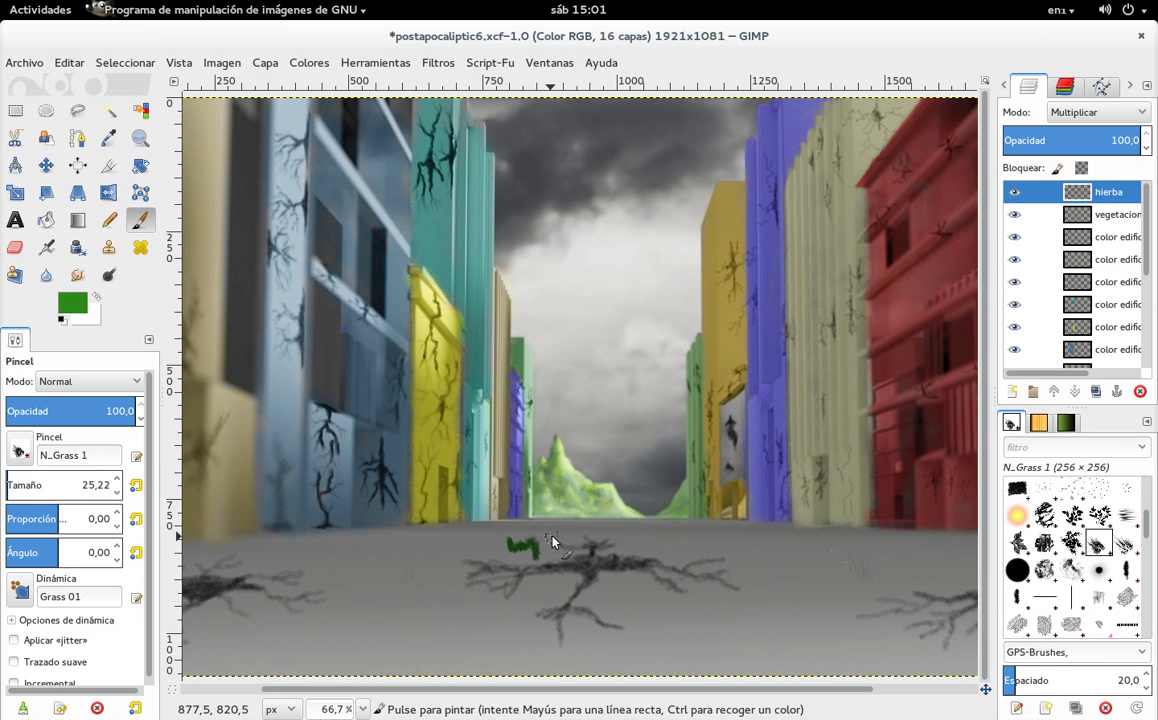
key("ctrl+z")
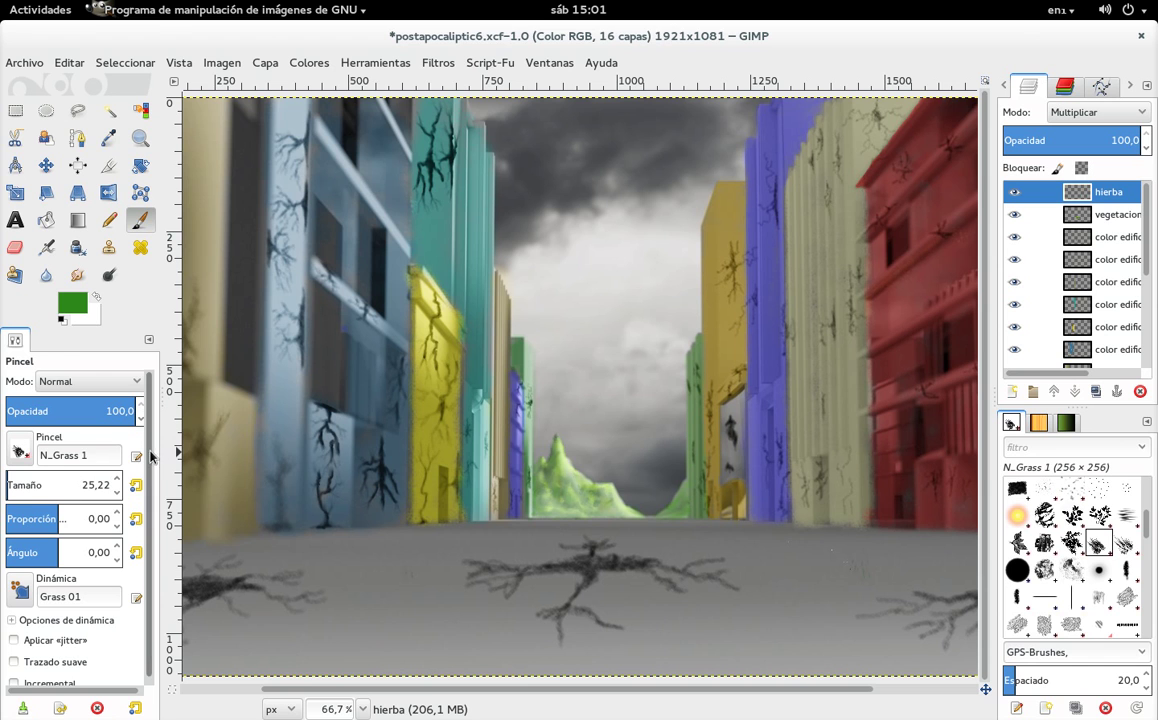
Step: Expand Dynamics Options to show fade length 138 and the GPS Nature gradient
left_click_drag(155, 453, 155, 492)
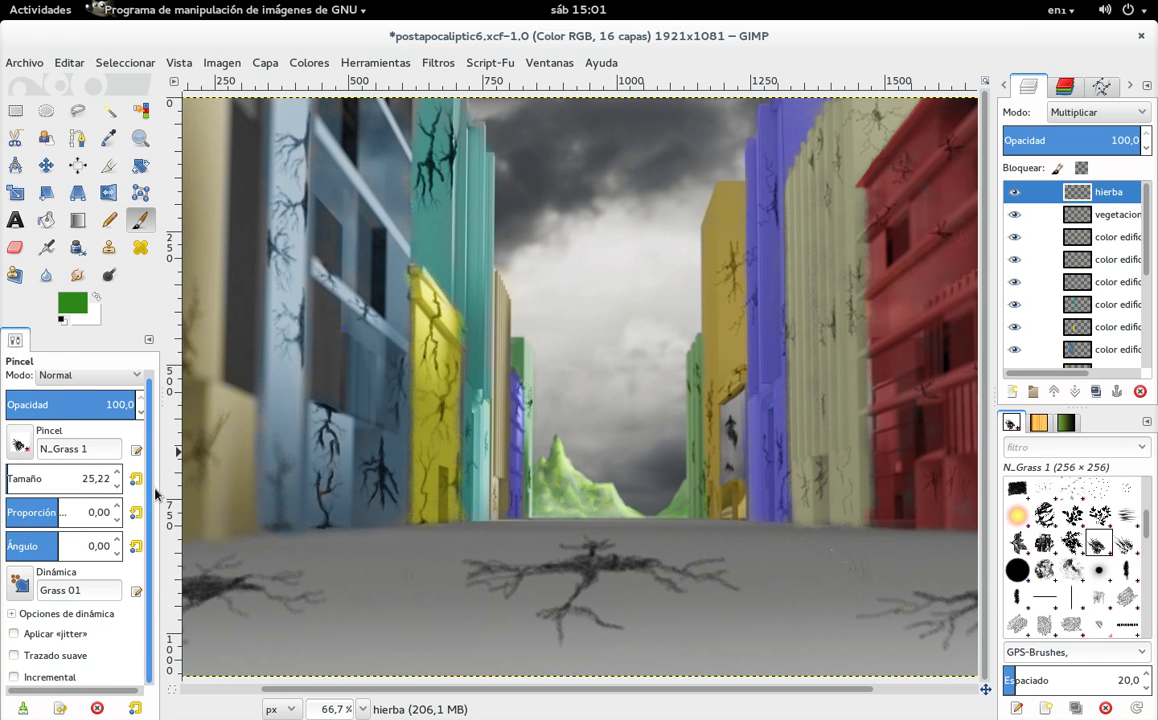
left_click(12, 614)
left_click_drag(150, 508, 152, 662)
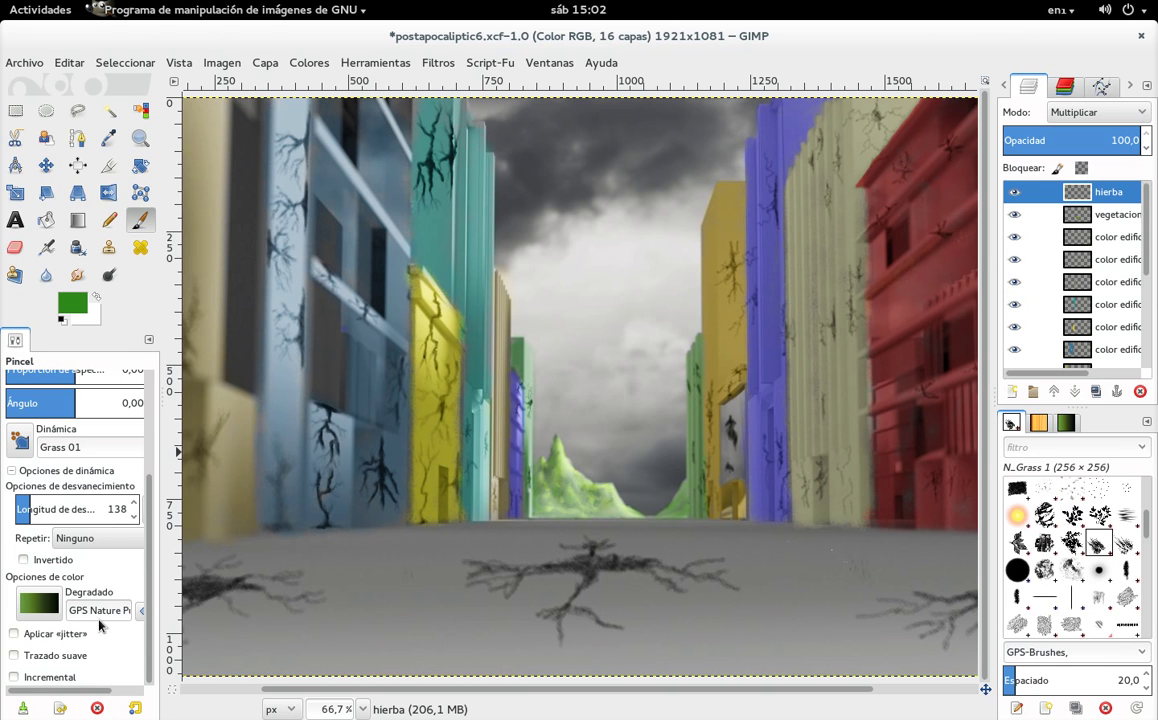
Step: Experiment with brush jitter amounts, test-painting grass along the road crack and undoing it
left_click(72, 636)
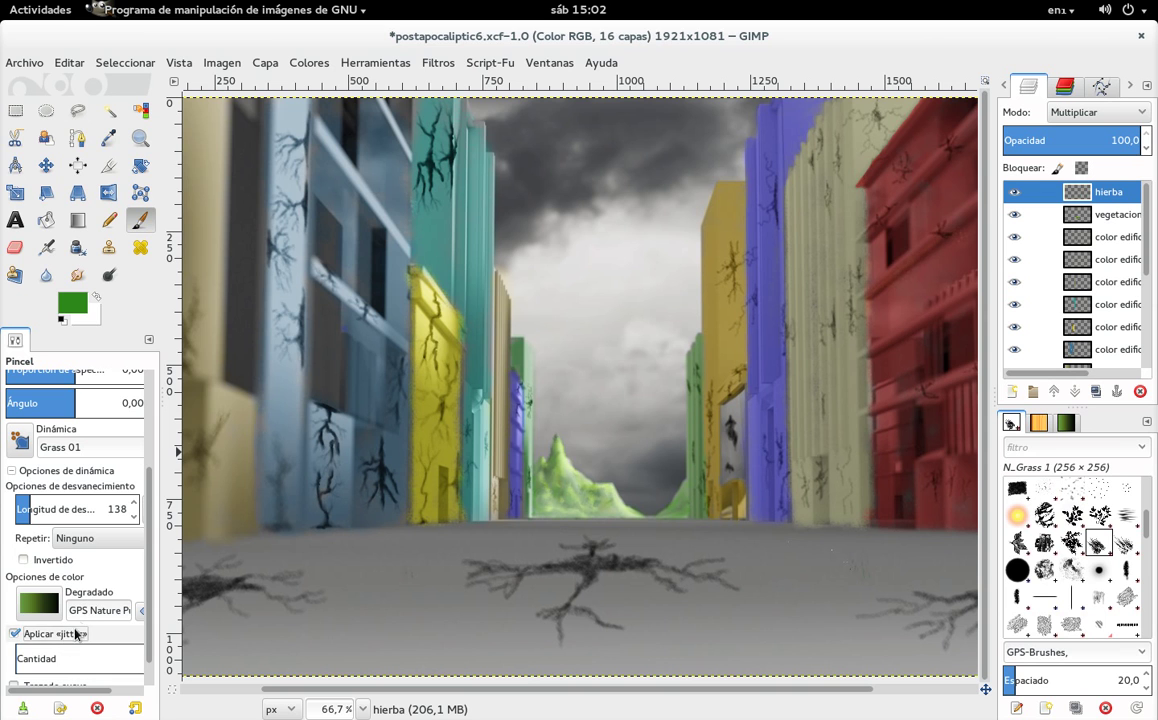
mouse_move(87, 691)
left_mouse_down()
mouse_move(114, 691)
mouse_move(88, 691)
mouse_move(234, 594)
left_mouse_up()
left_click_drag(514, 548, 532, 550)
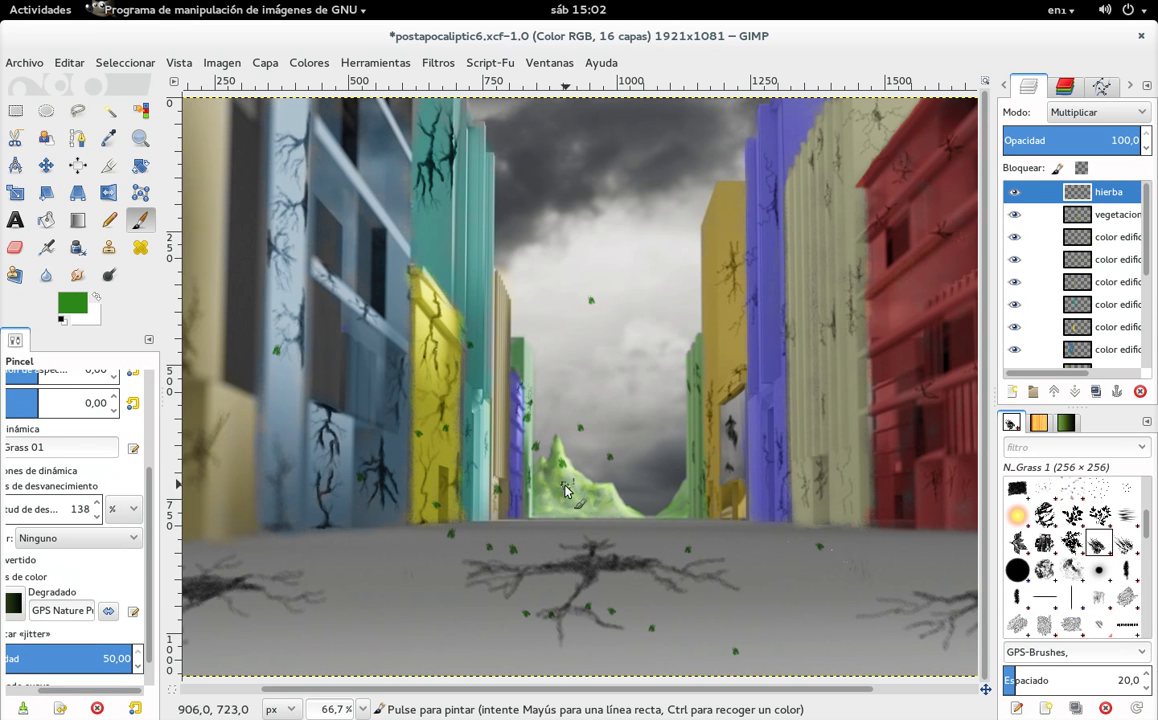
key("ctrl+z")
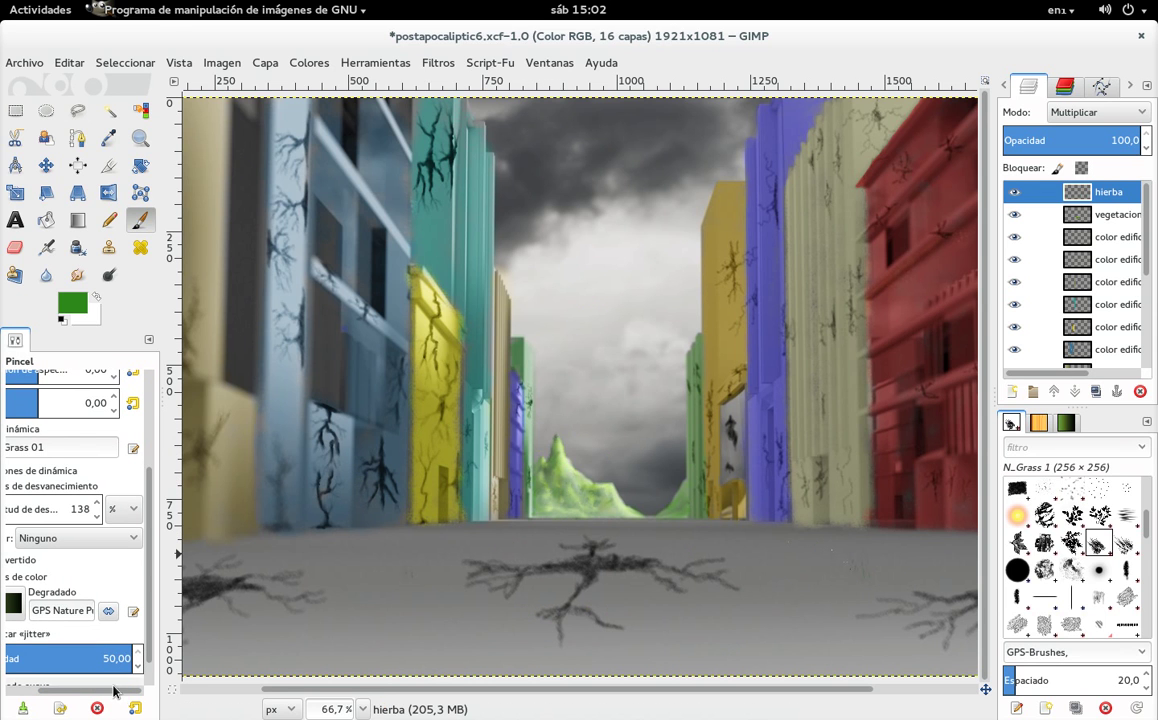
mouse_move(100, 691)
left_mouse_down()
mouse_move(70, 691)
mouse_move(79, 704)
left_mouse_up()
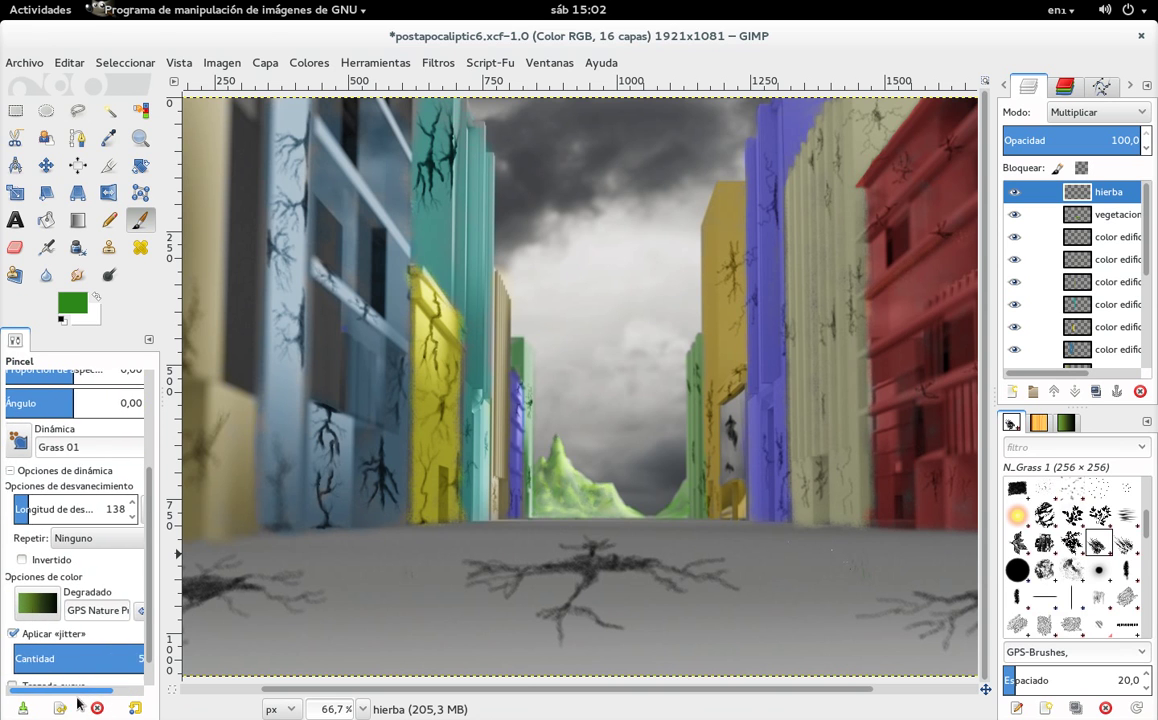
left_click(20, 662)
mouse_move(512, 547)
left_mouse_down()
mouse_move(684, 556)
mouse_move(474, 556)
mouse_move(655, 540)
left_mouse_up()
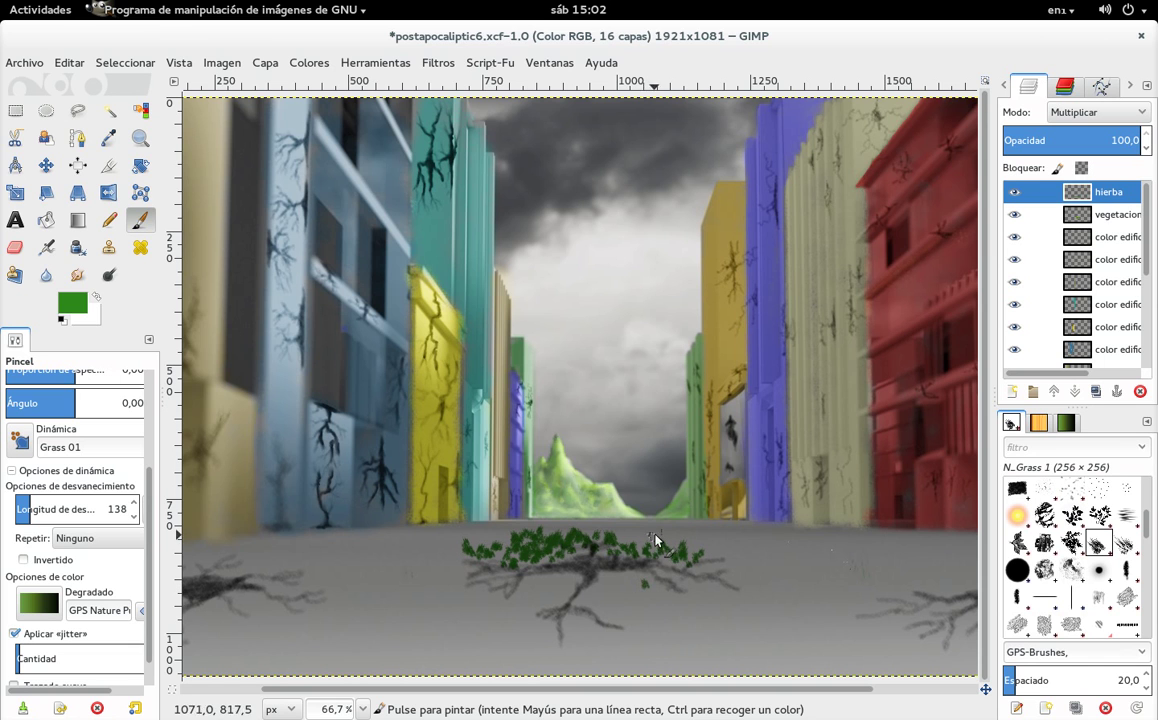
key("ctrl+z")
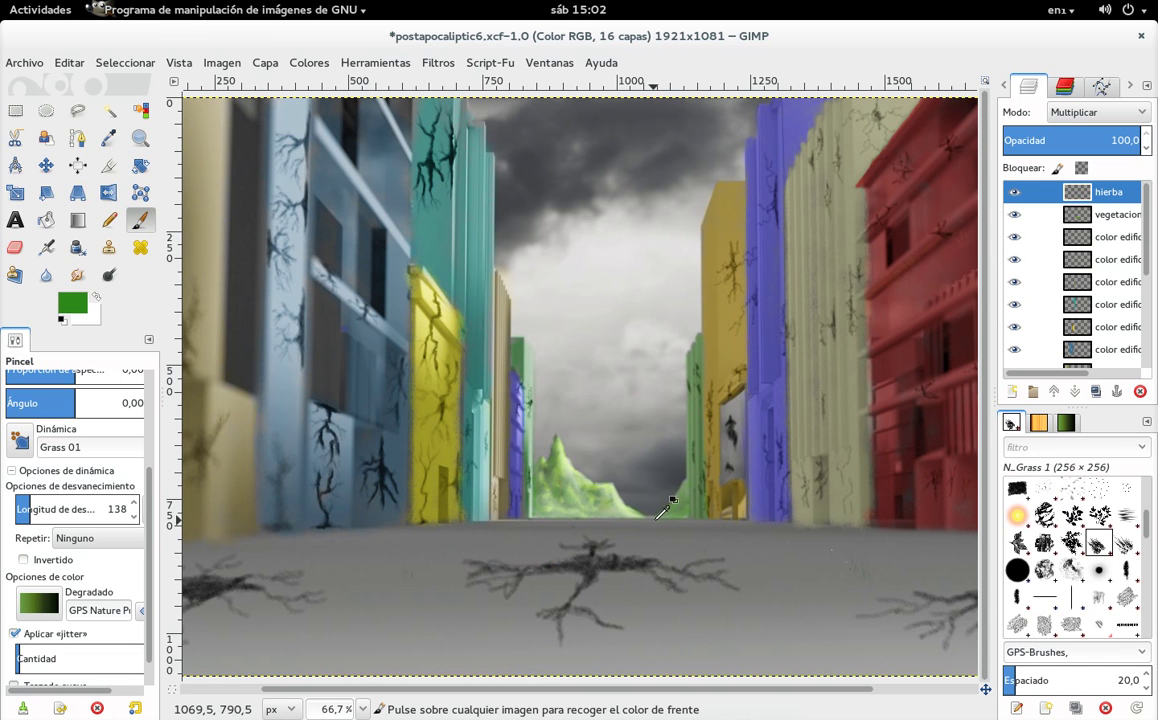
key("ctrl+y")
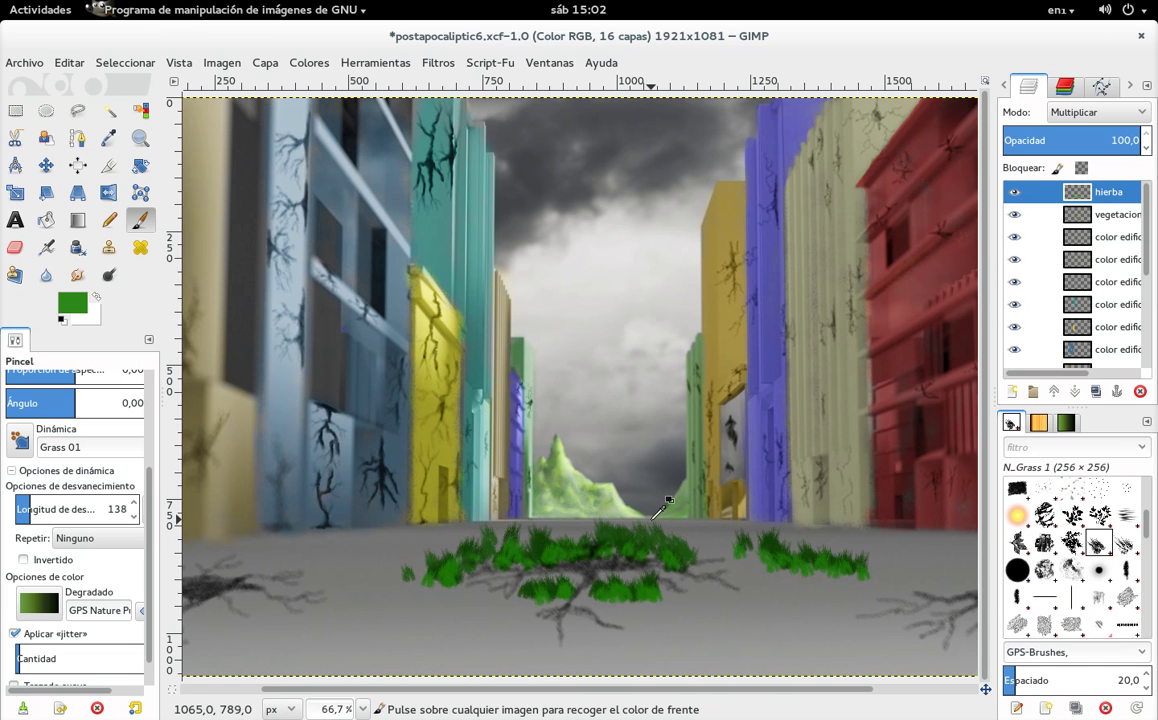
key("ctrl+z")
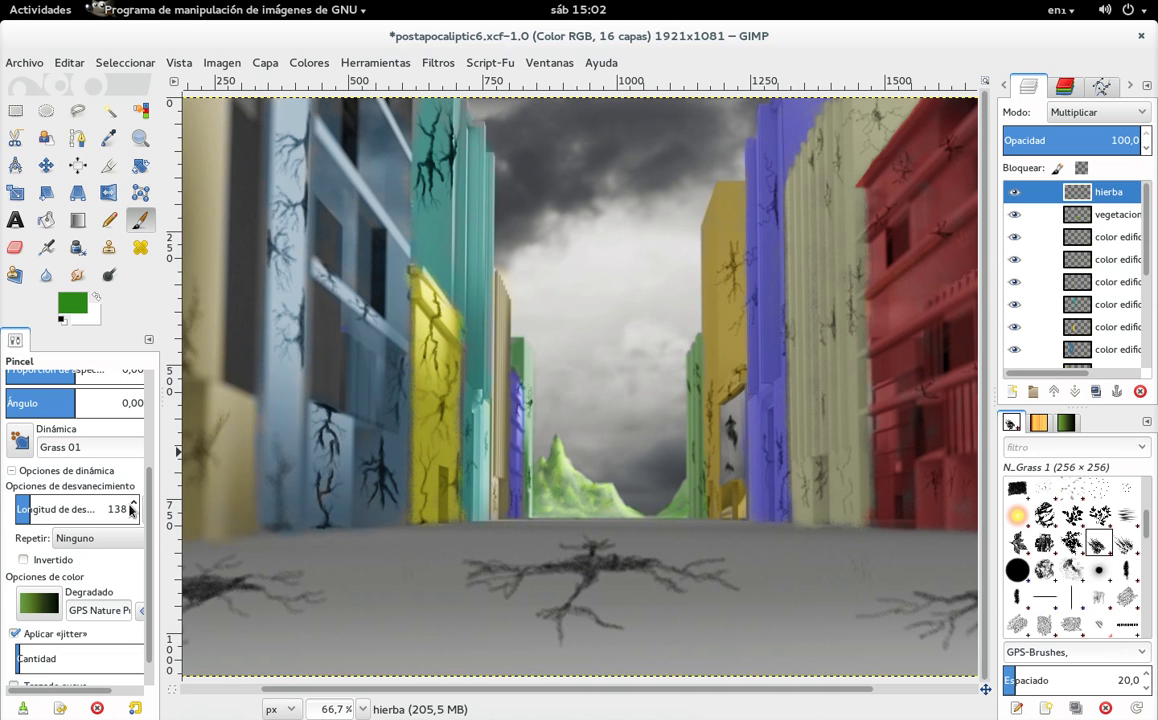
Step: Enable Incremental painting with a 490 fade length, testing a stroke and undoing it
scroll(150, 540, "down", 2)
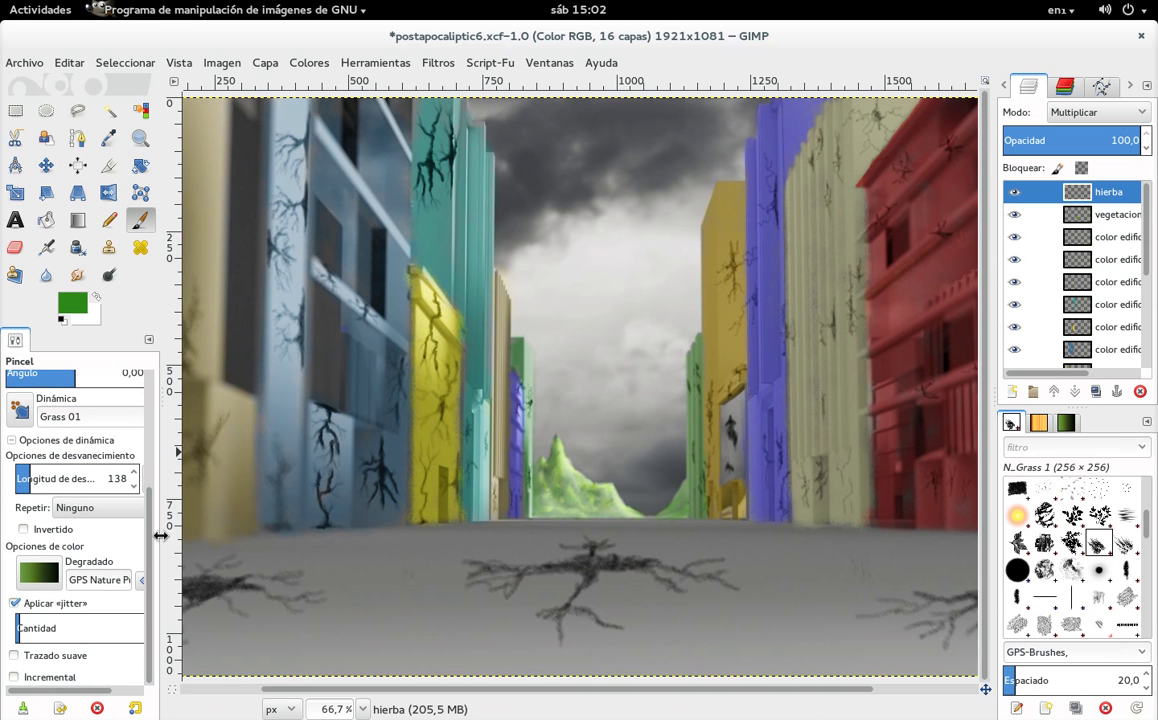
left_click(57, 683)
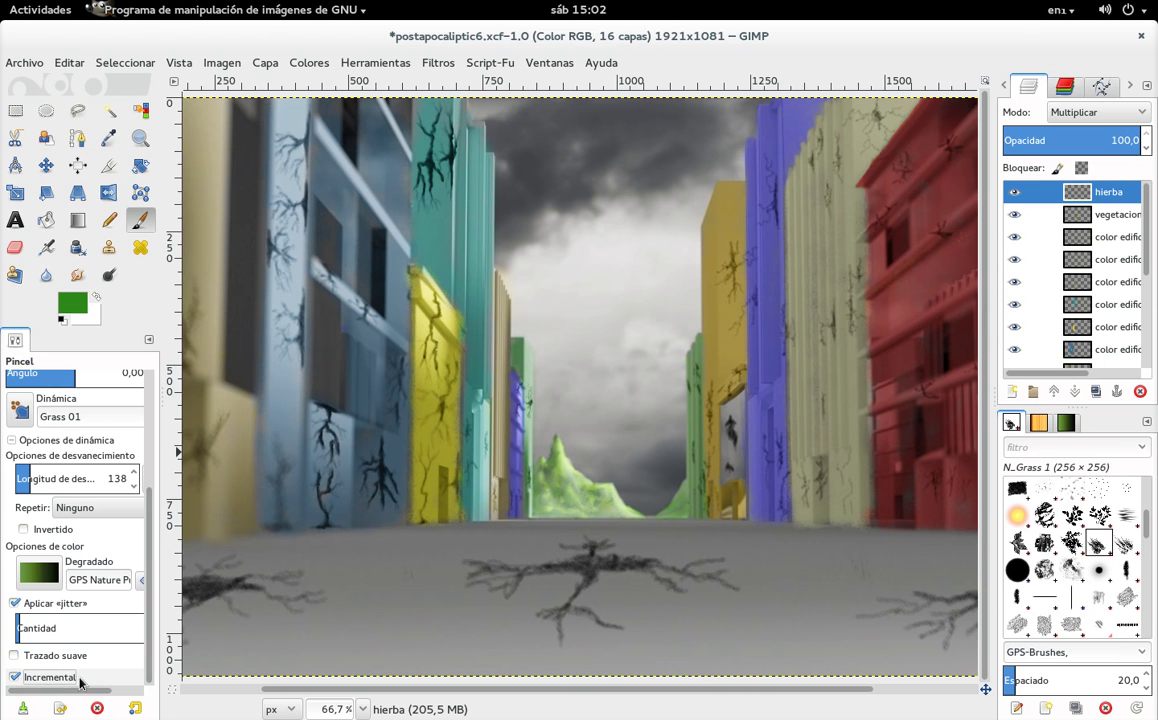
mouse_move(78, 690)
left_mouse_down()
mouse_move(106, 693)
mouse_move(63, 692)
left_mouse_up()
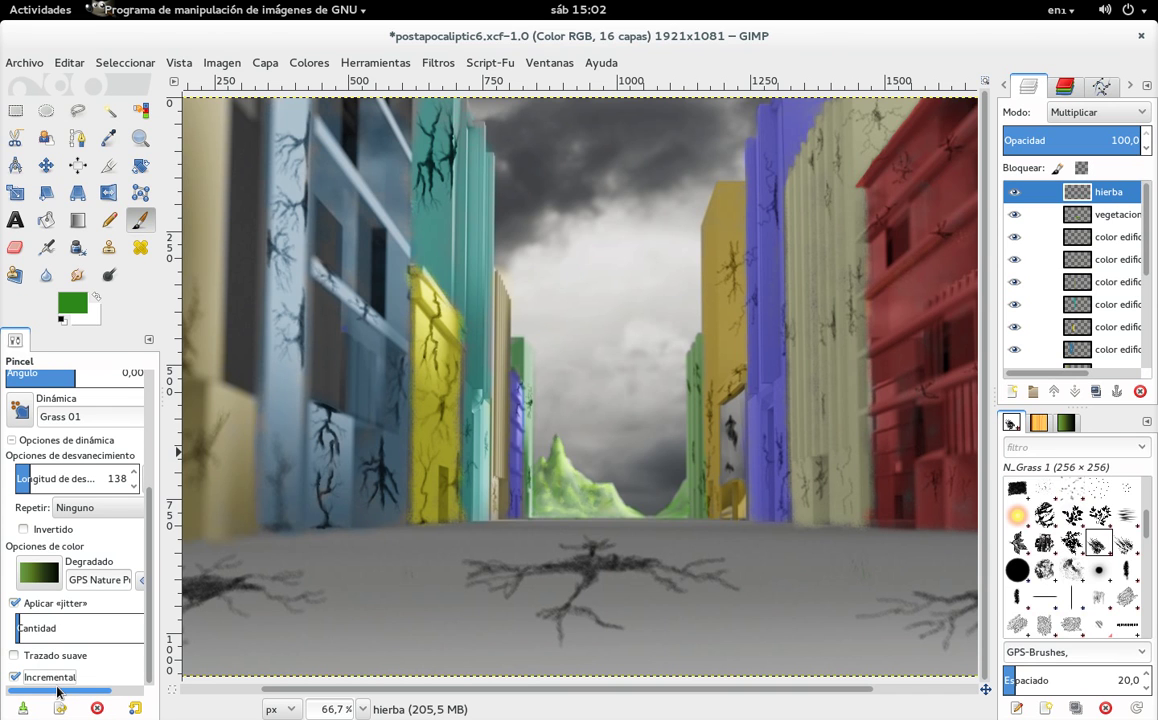
left_click_drag(22, 479, 100, 479)
left_click_drag(462, 550, 598, 547)
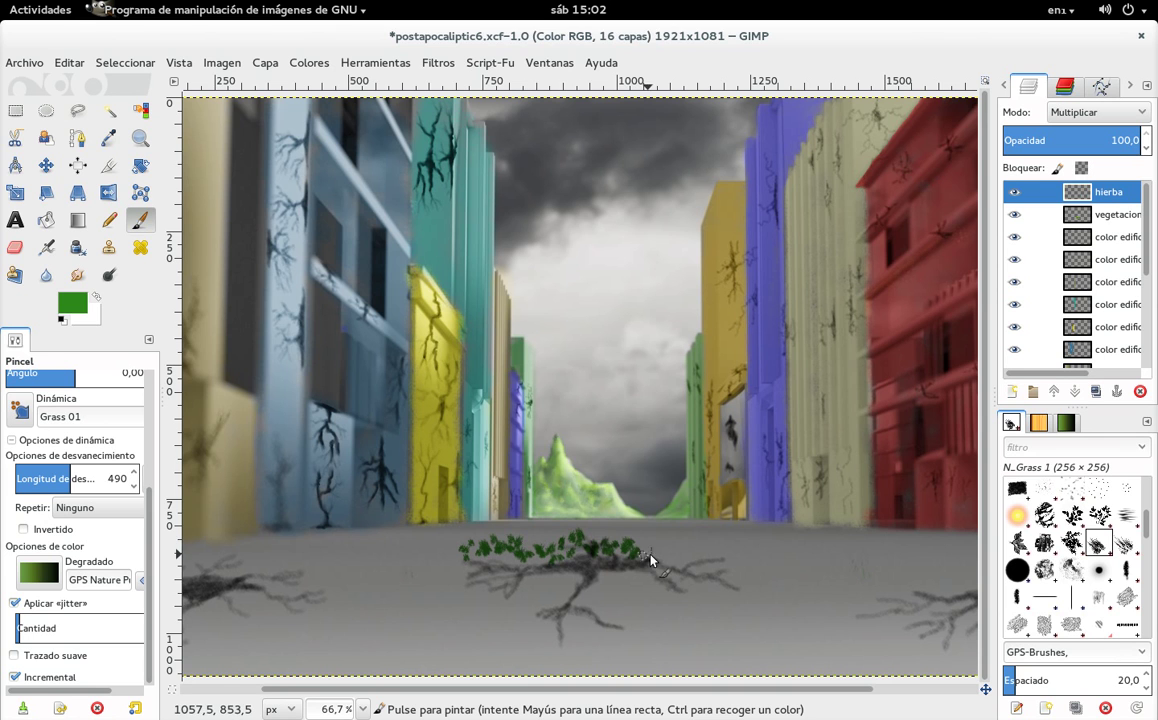
key("ctrl+z")
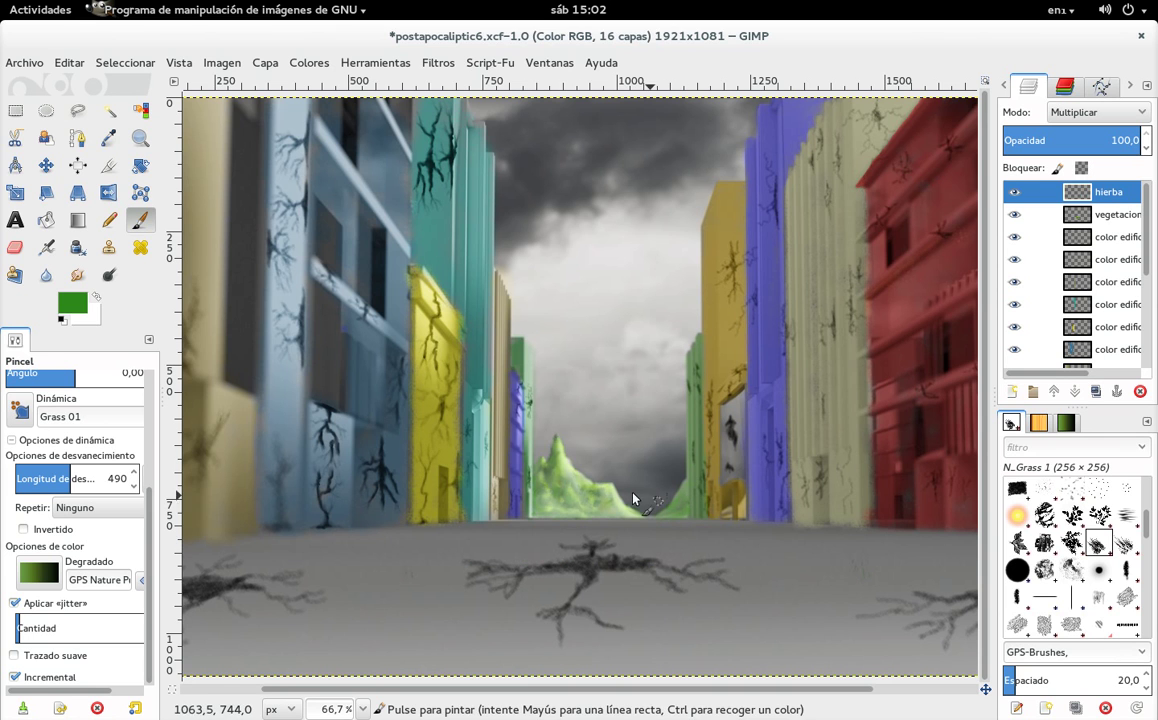
Step: Turn off Apply Jitter for the N_Grass 1 brush
left_click_drag(80, 694, 52, 693)
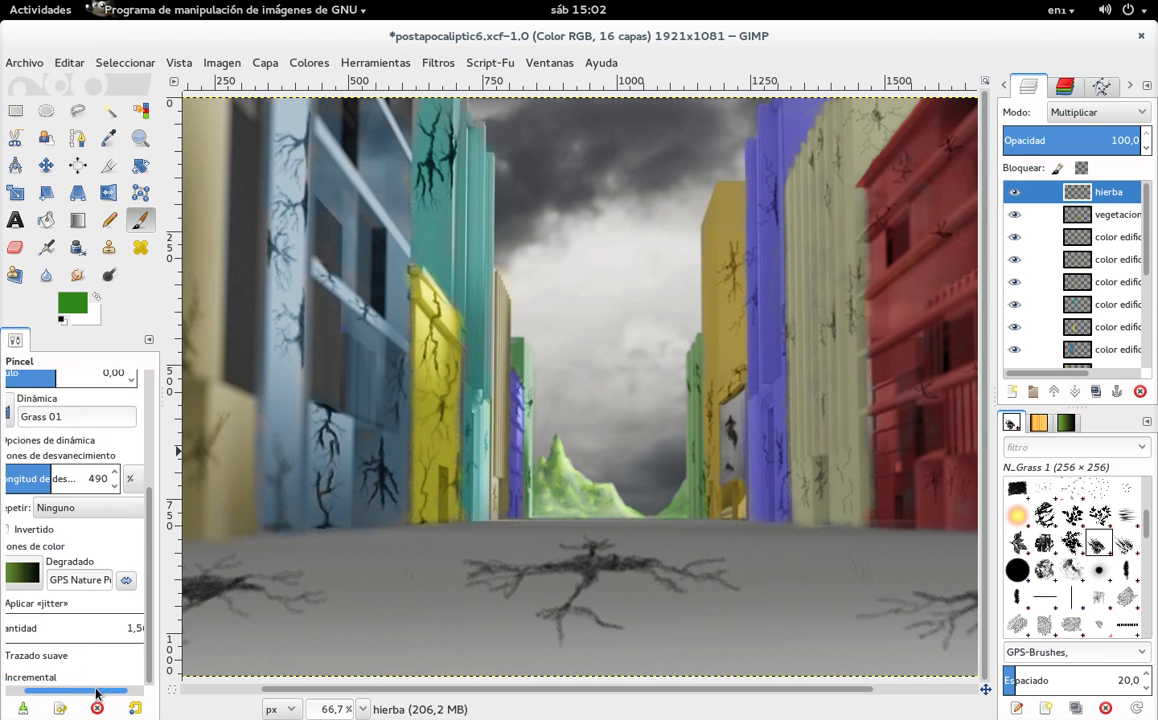
left_click(30, 605)
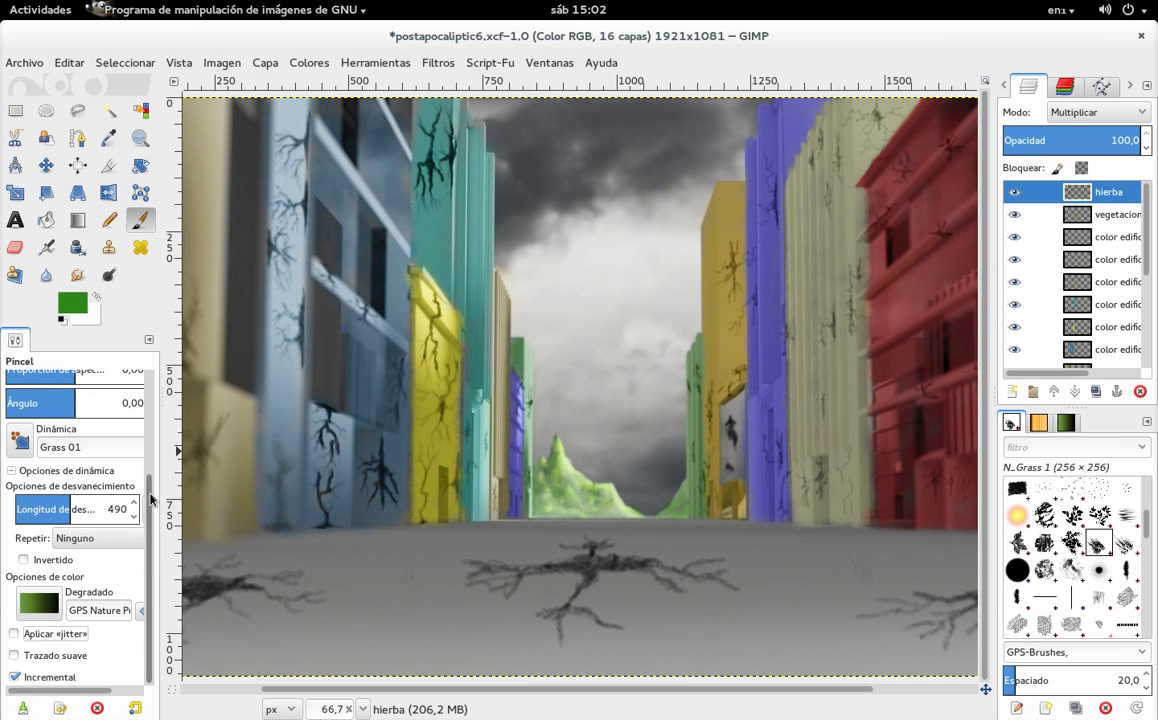
scroll(140, 440, "up", 2)
scroll(140, 400, "up", 3)
scroll(140, 392, "up", 1)
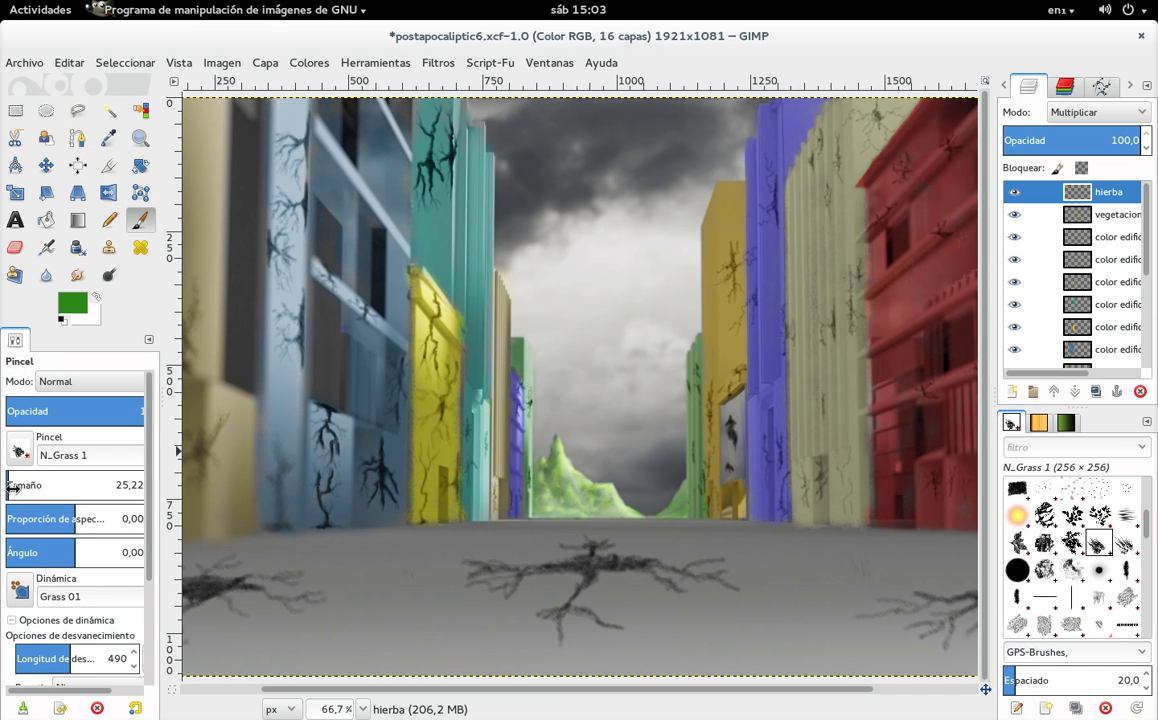
Step: Enlarge the grass brush to about size 64, testing a short stroke and undoing it
left_click_drag(16, 492, 31, 494)
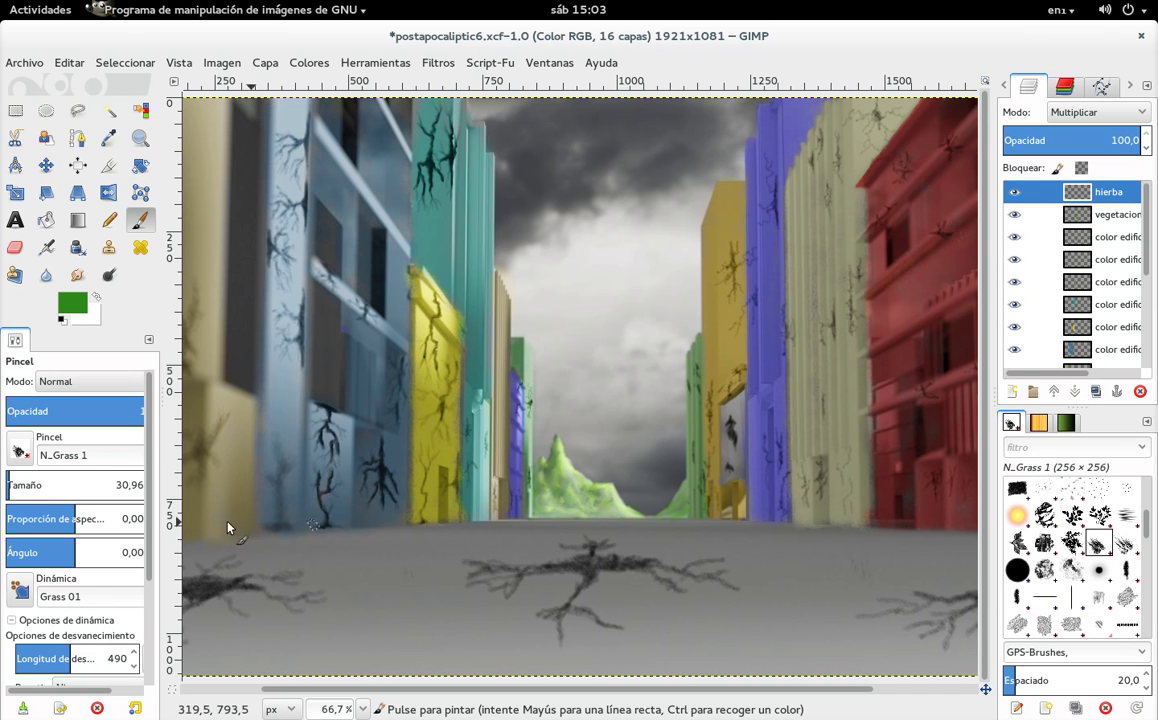
left_click_drag(12, 497, 19, 497)
left_click_drag(507, 548, 531, 561)
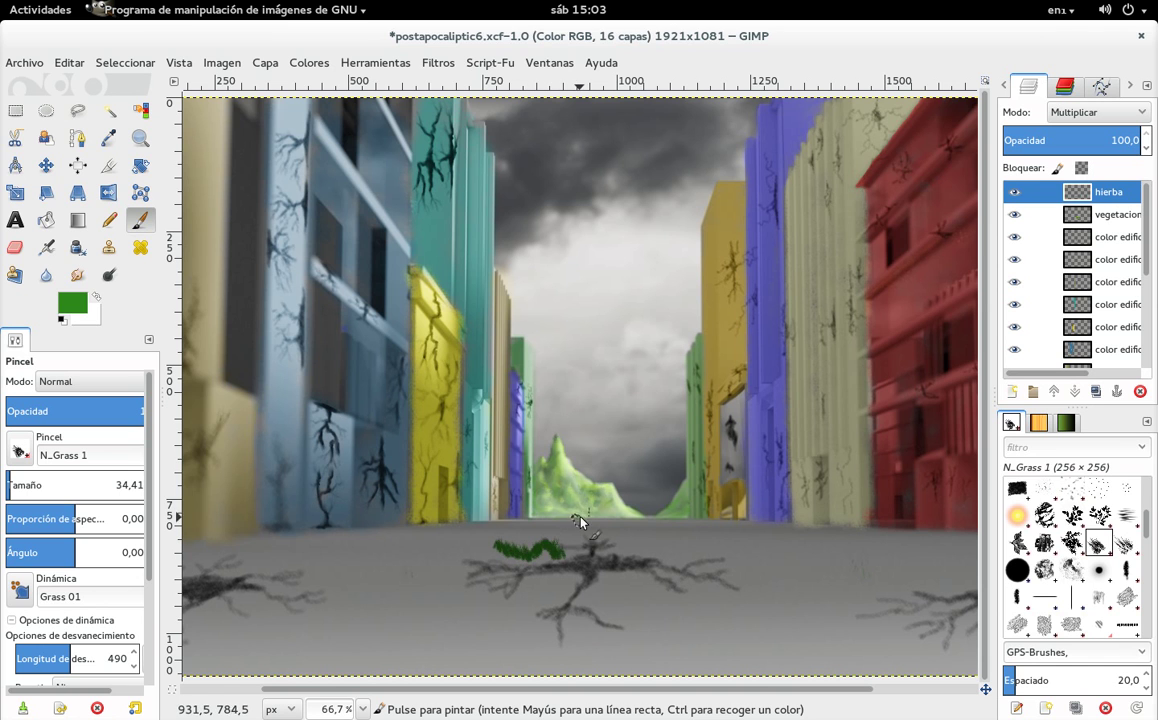
key("ctrl+z")
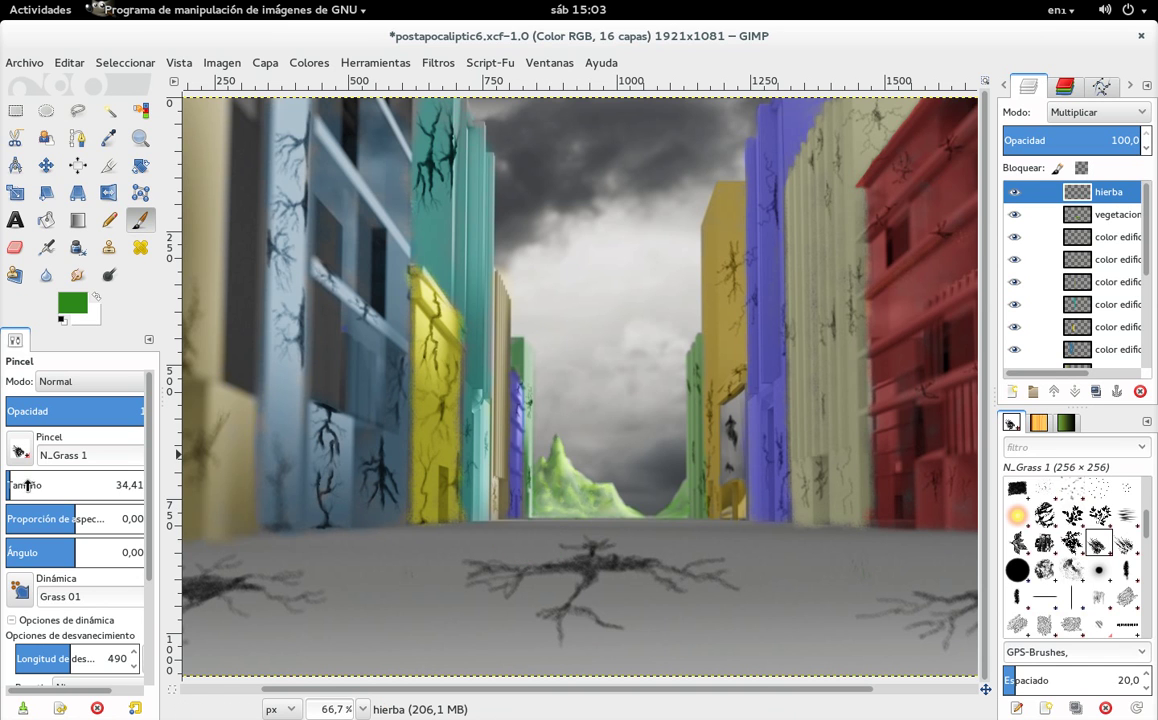
left_click_drag(16, 483, 17, 487)
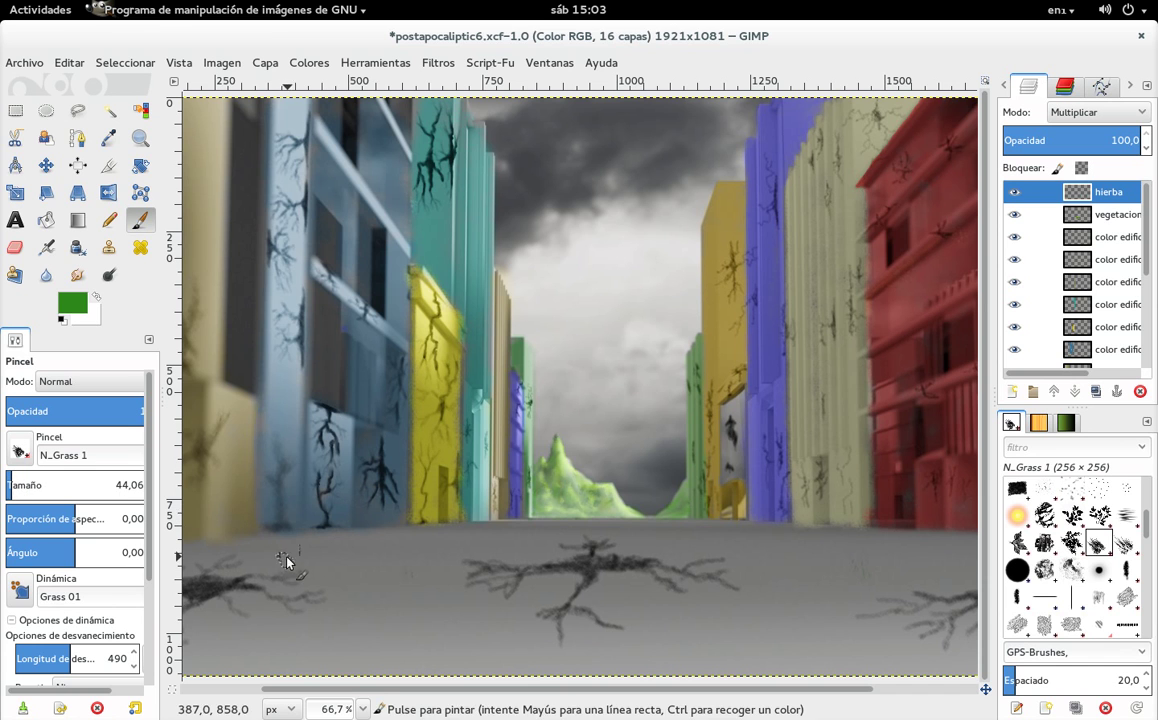
Step: Enable Apply Jitter with an amount of 0.88
left_click_drag(152, 540, 156, 647)
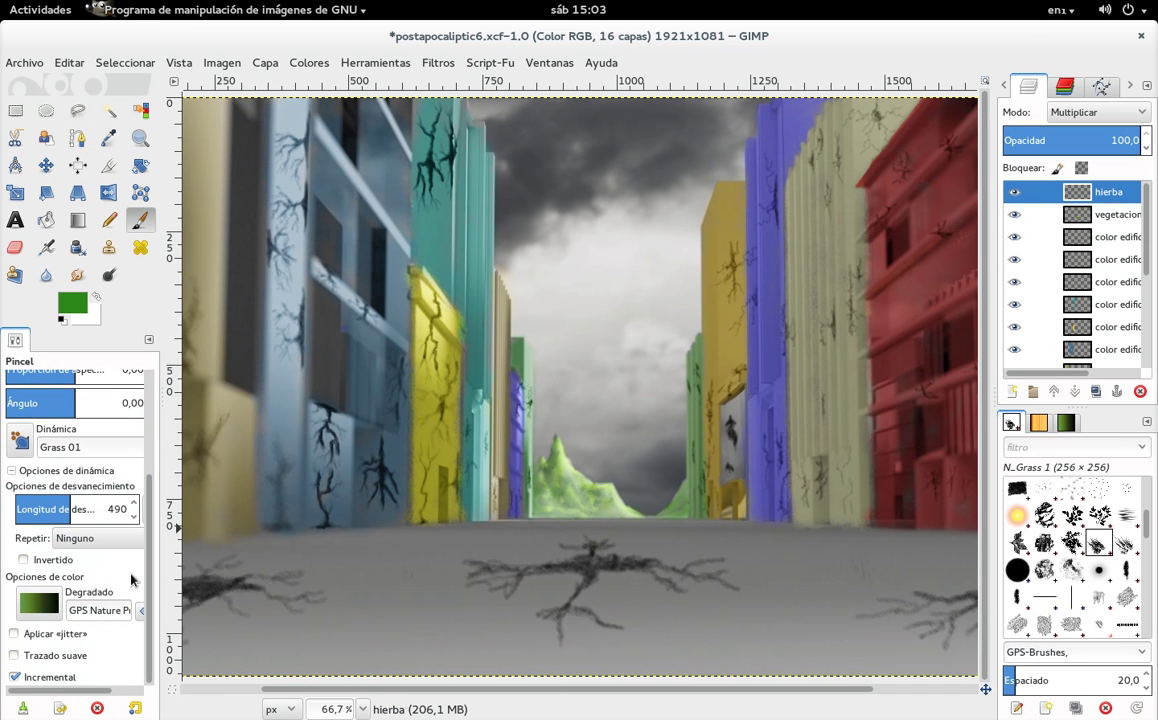
left_click(78, 640)
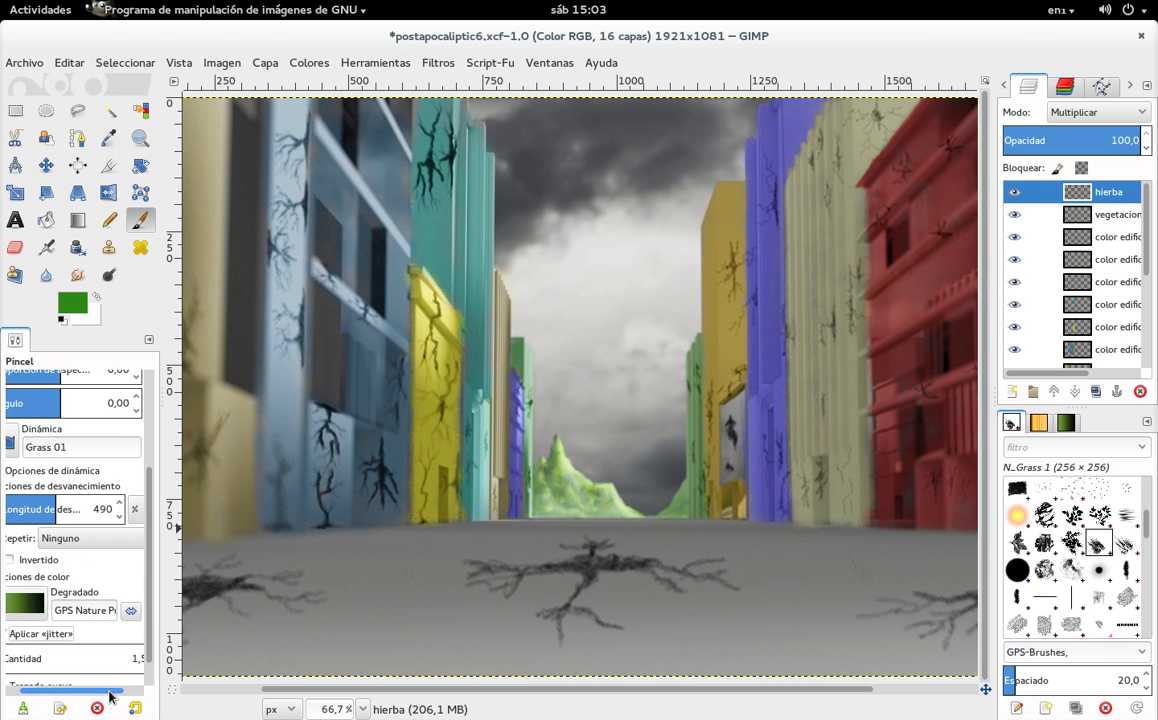
left_click_drag(108, 659, 89, 664)
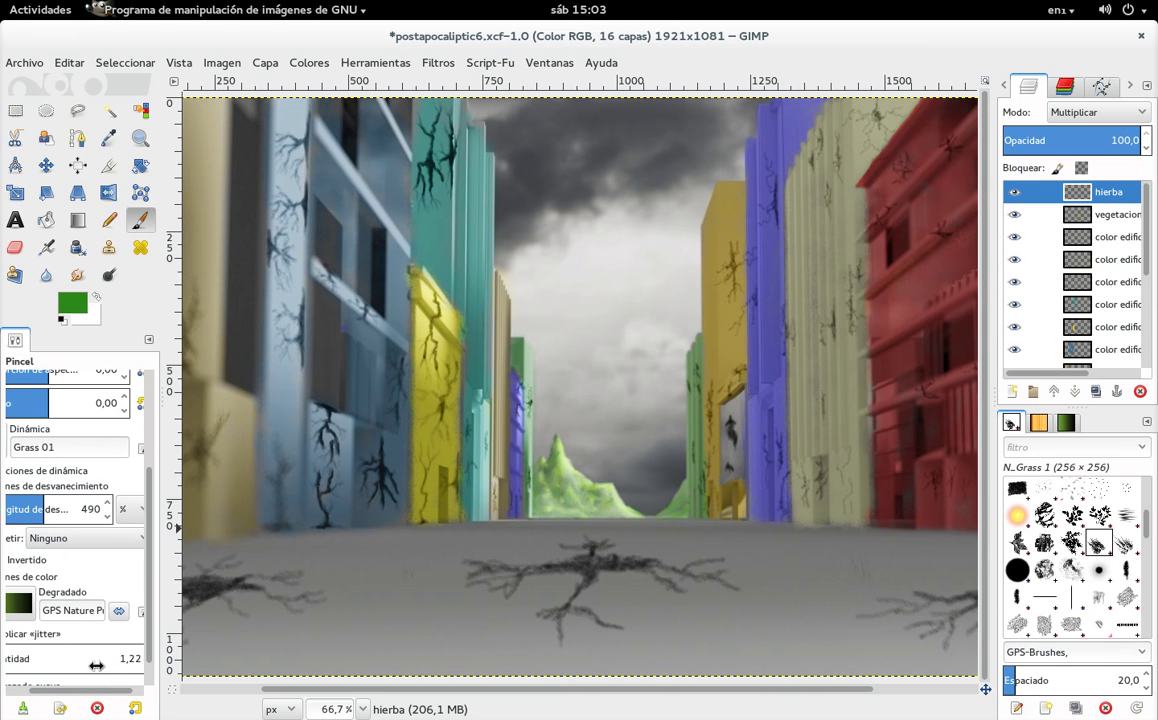
left_click_drag(88, 664, 84, 664)
Step: Paint dark green grass tufts in a loose oval around the road crack
mouse_move(521, 551)
left_mouse_down()
mouse_move(605, 547)
mouse_move(459, 561)
mouse_move(460, 607)
mouse_move(517, 613)
left_mouse_up()
mouse_move(620, 610)
left_mouse_down()
mouse_move(745, 612)
mouse_move(768, 585)
left_mouse_up()
left_click(716, 545)
left_click_drag(716, 548, 688, 545)
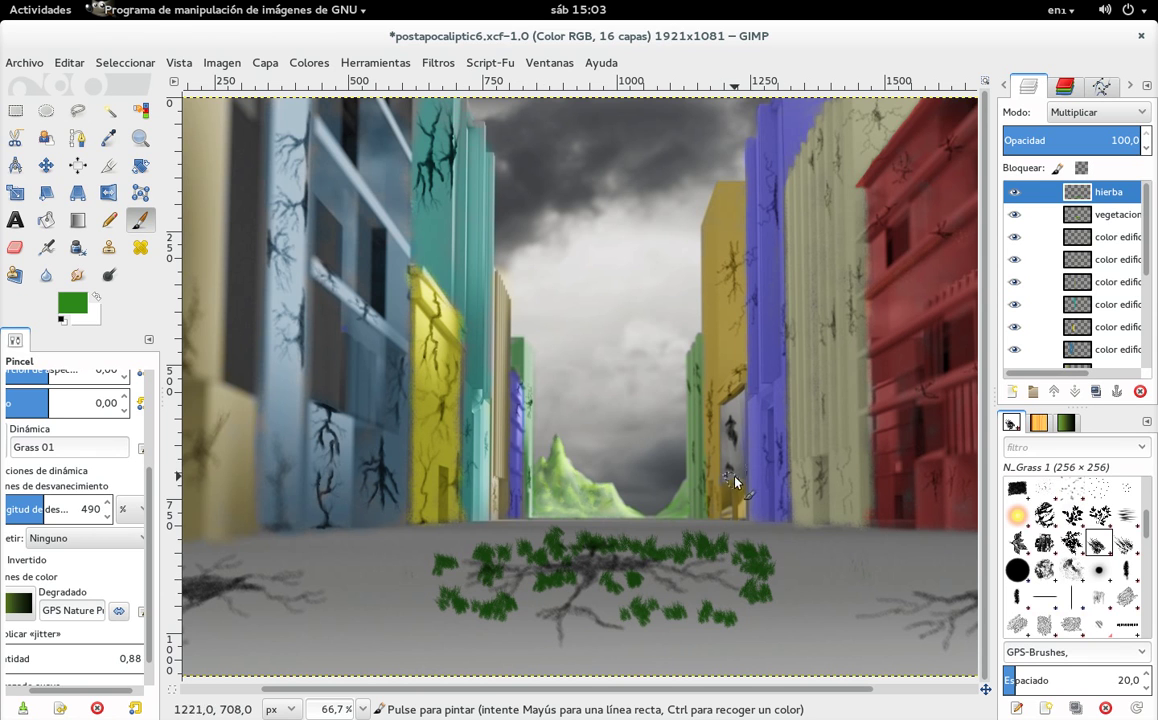
Step: Set the foreground to a brighter green and paint grass below and right of the patch
left_click(80, 305)
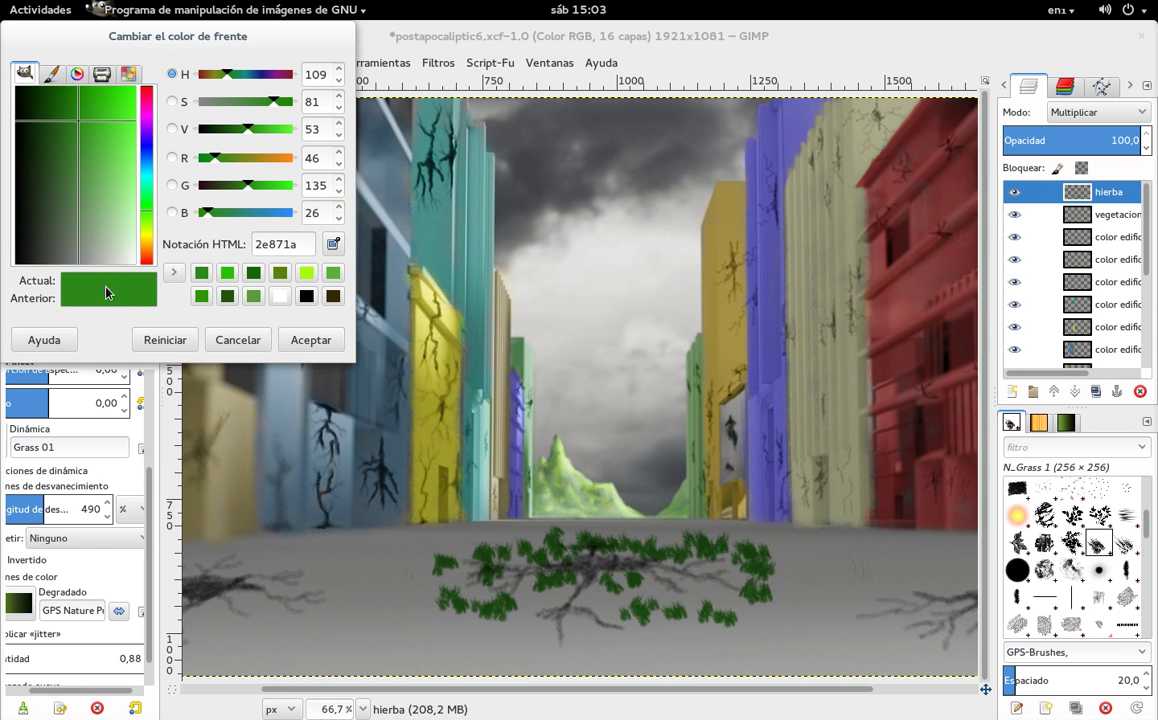
left_click(227, 272)
left_click(311, 340)
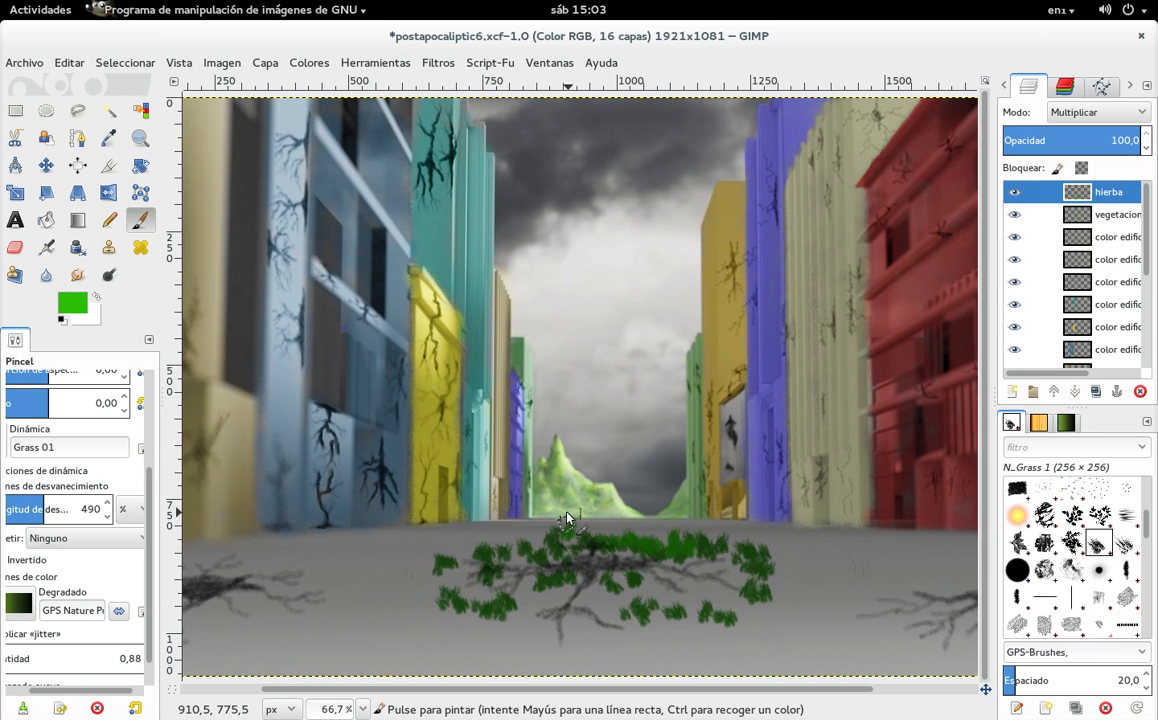
mouse_move(430, 583)
left_mouse_down()
mouse_move(501, 628)
mouse_move(538, 606)
left_mouse_up()
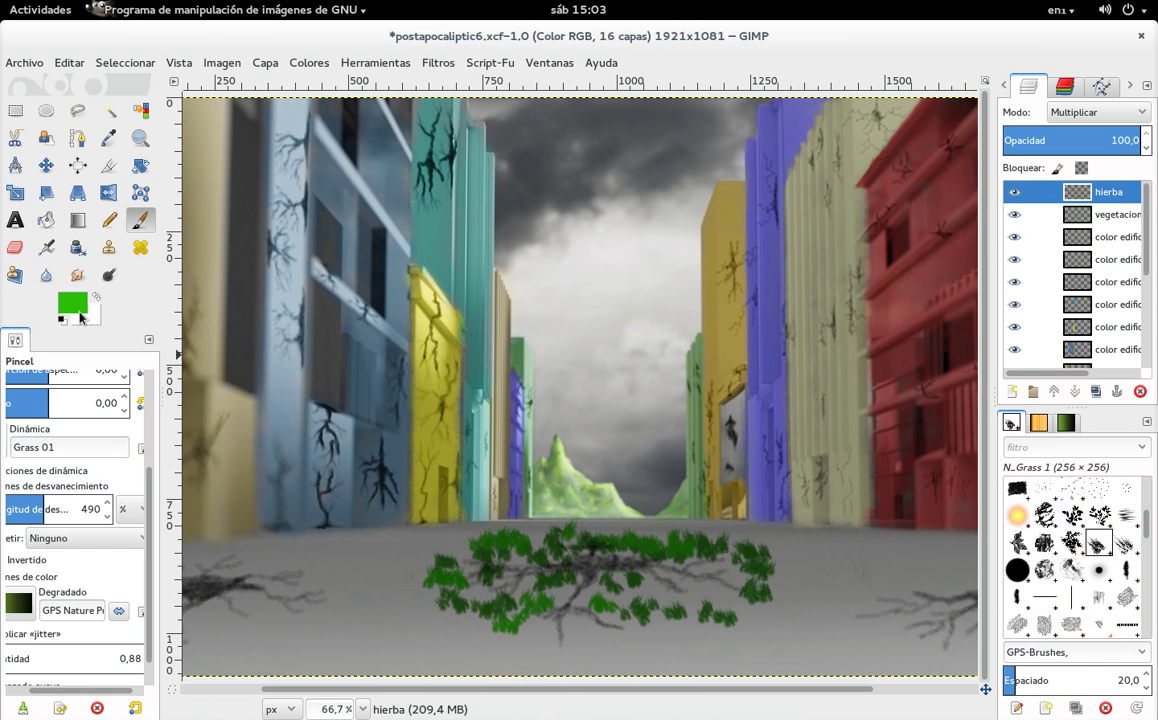
Step: Set a lime green background, then paint it as highlights along the patch's lower-right and upper edges
left_click(92, 318)
left_click(306, 272)
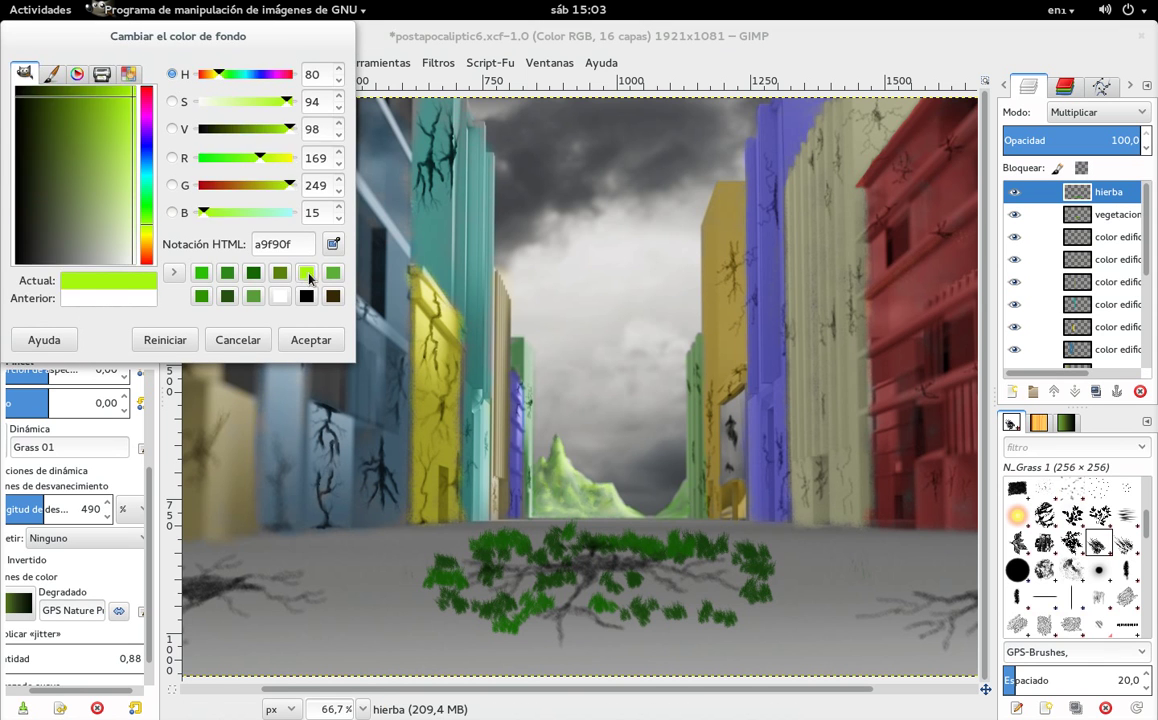
left_click(311, 340)
left_click_drag(700, 608, 760, 617)
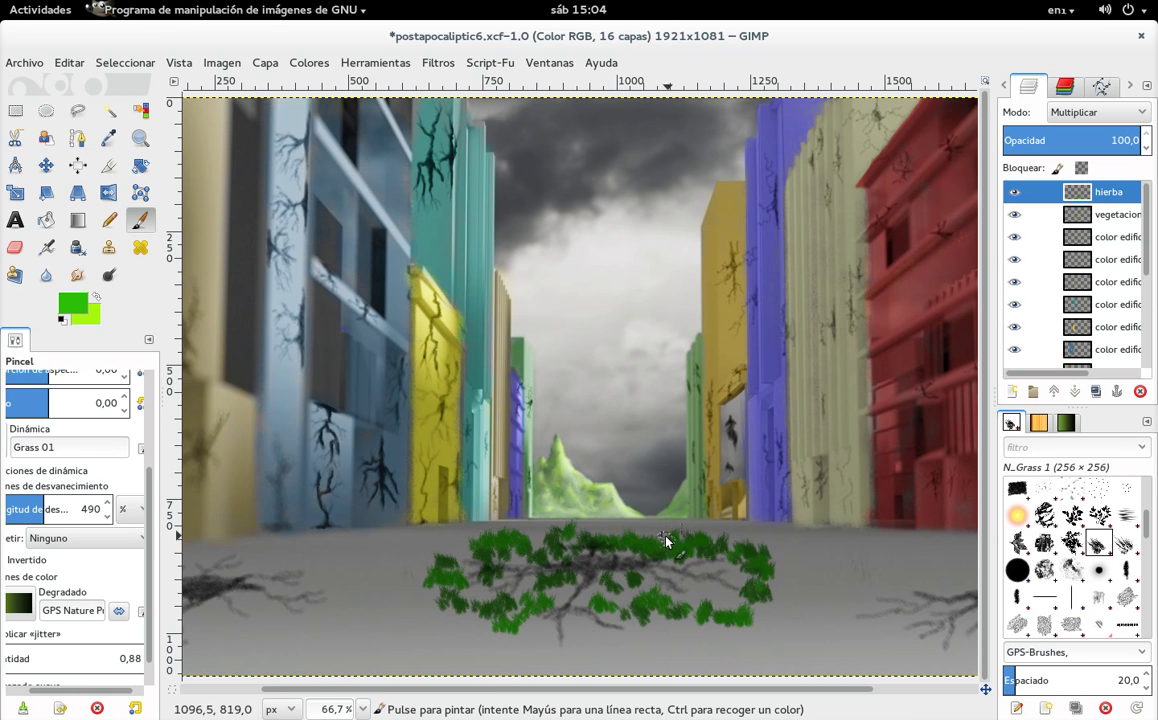
left_click(97, 298)
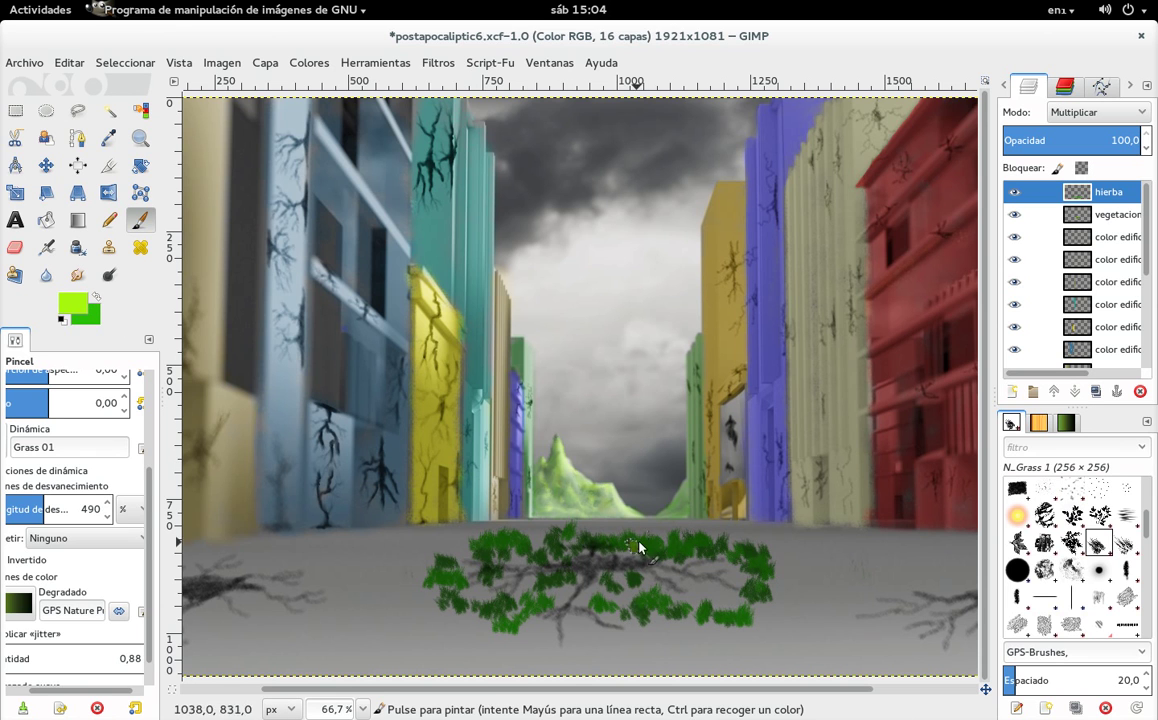
mouse_move(677, 545)
left_mouse_down()
mouse_move(754, 593)
mouse_move(723, 615)
mouse_move(649, 607)
mouse_move(636, 620)
mouse_move(600, 608)
left_mouse_up()
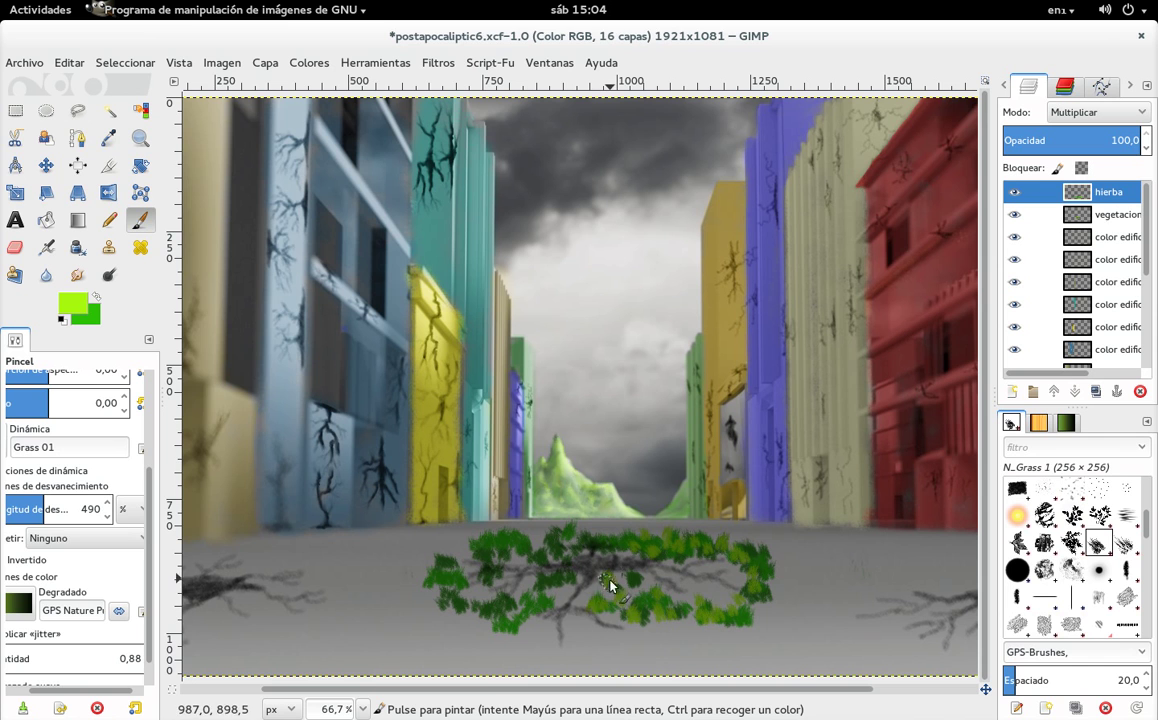
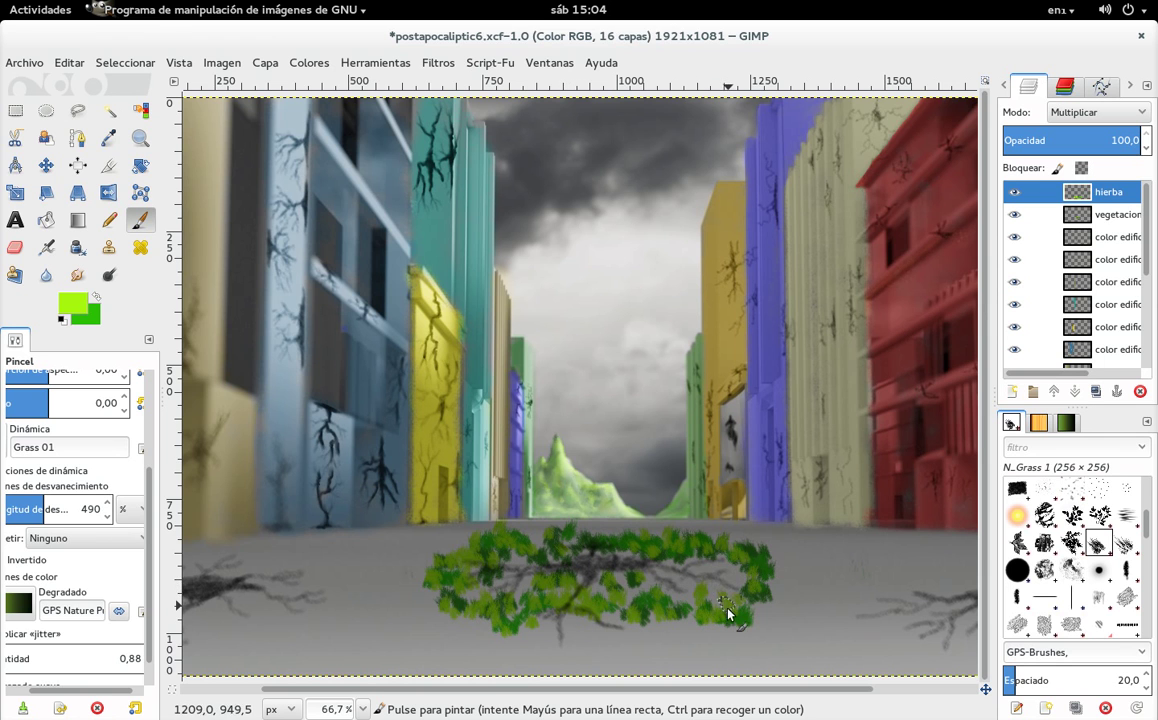
Step: Sample black from the buildings, try dark grass on the left crack, then undo it
key("ctrl")
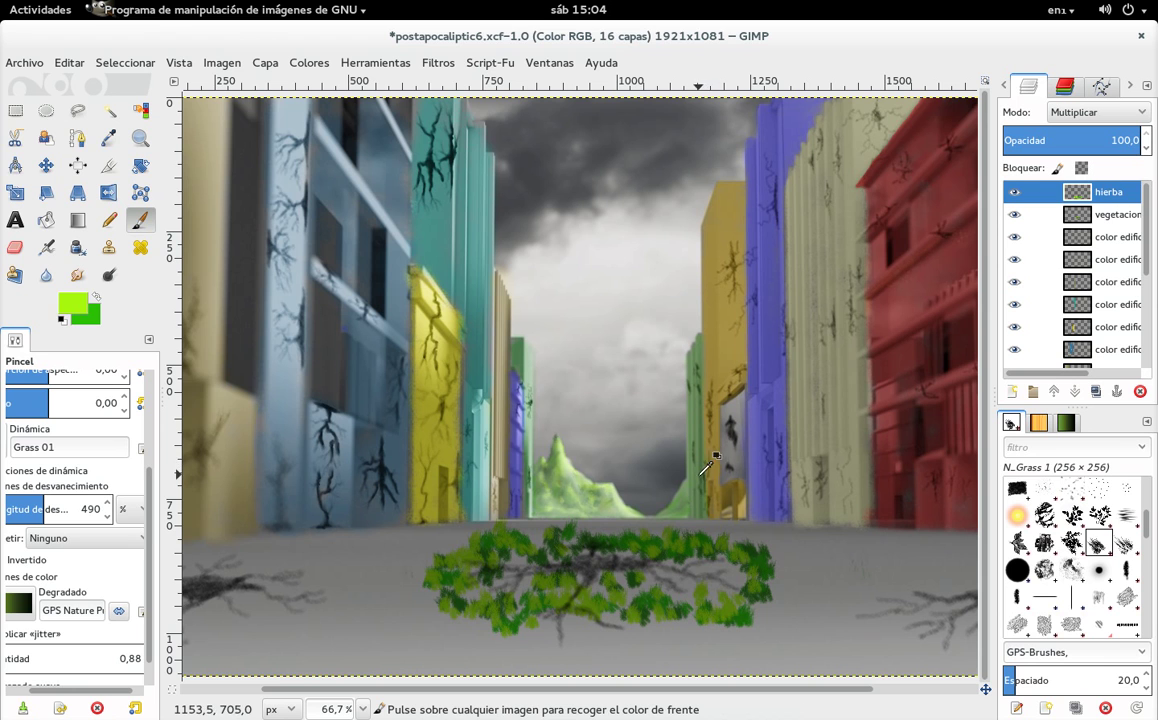
left_click(709, 473, "ctrl")
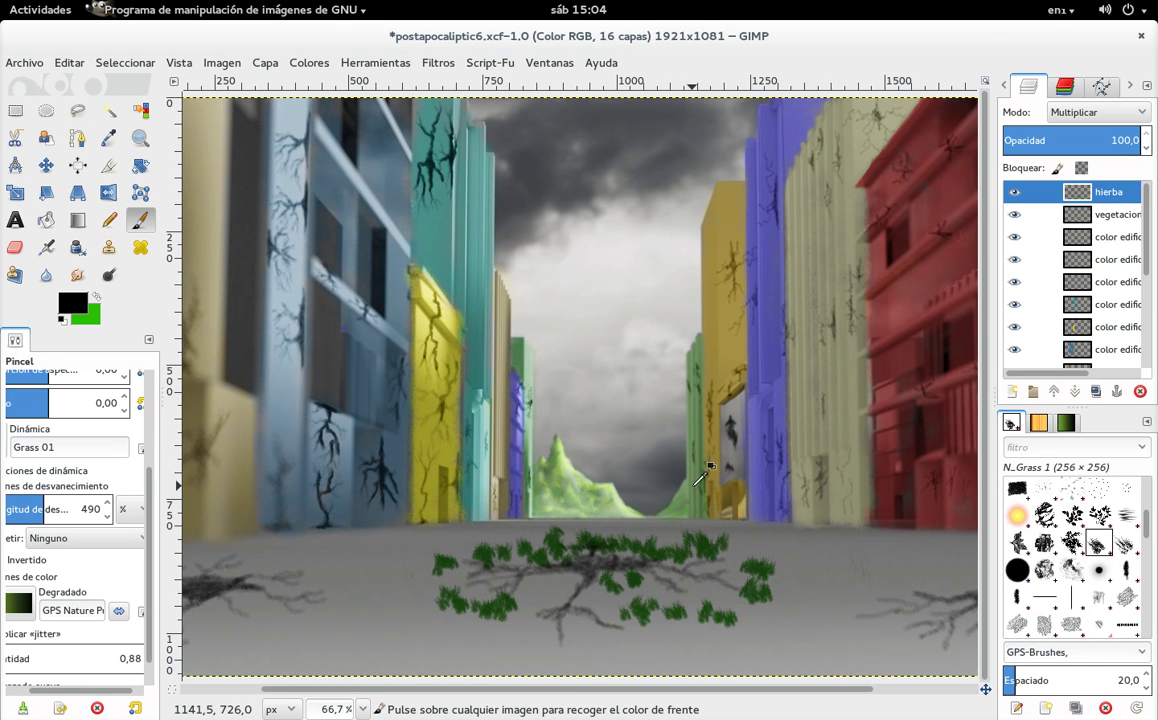
scroll(693, 491, "up", 2)
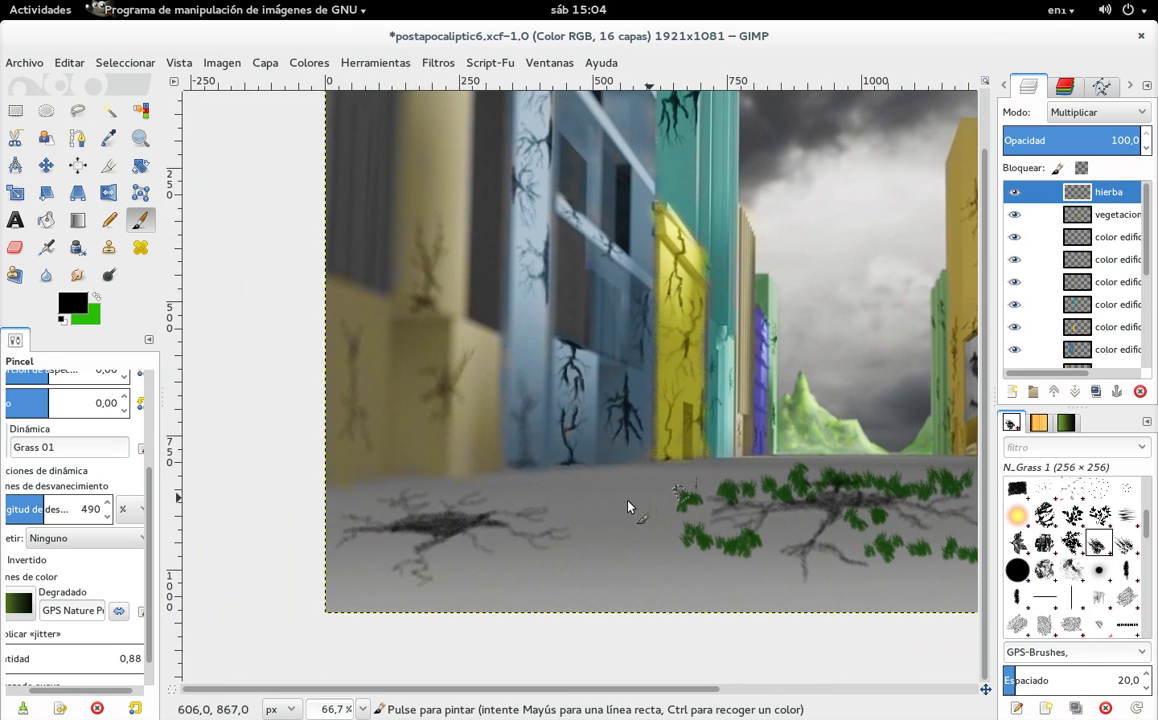
left_click_drag(354, 525, 395, 511)
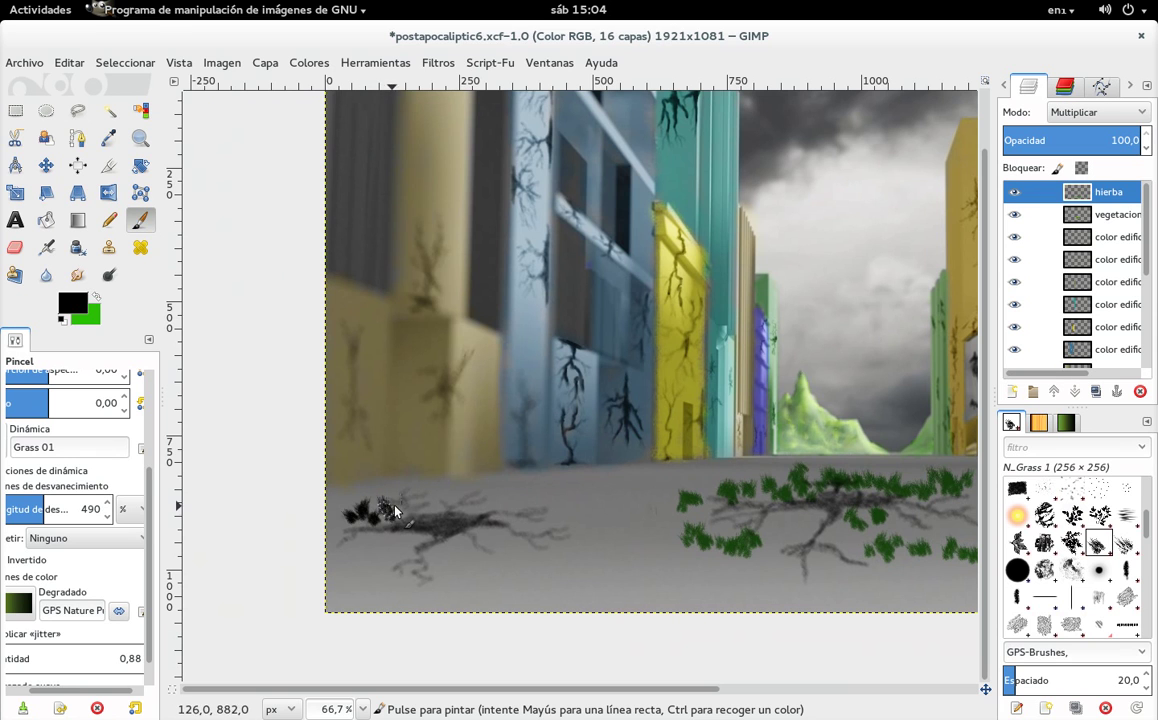
key("ctrl+z")
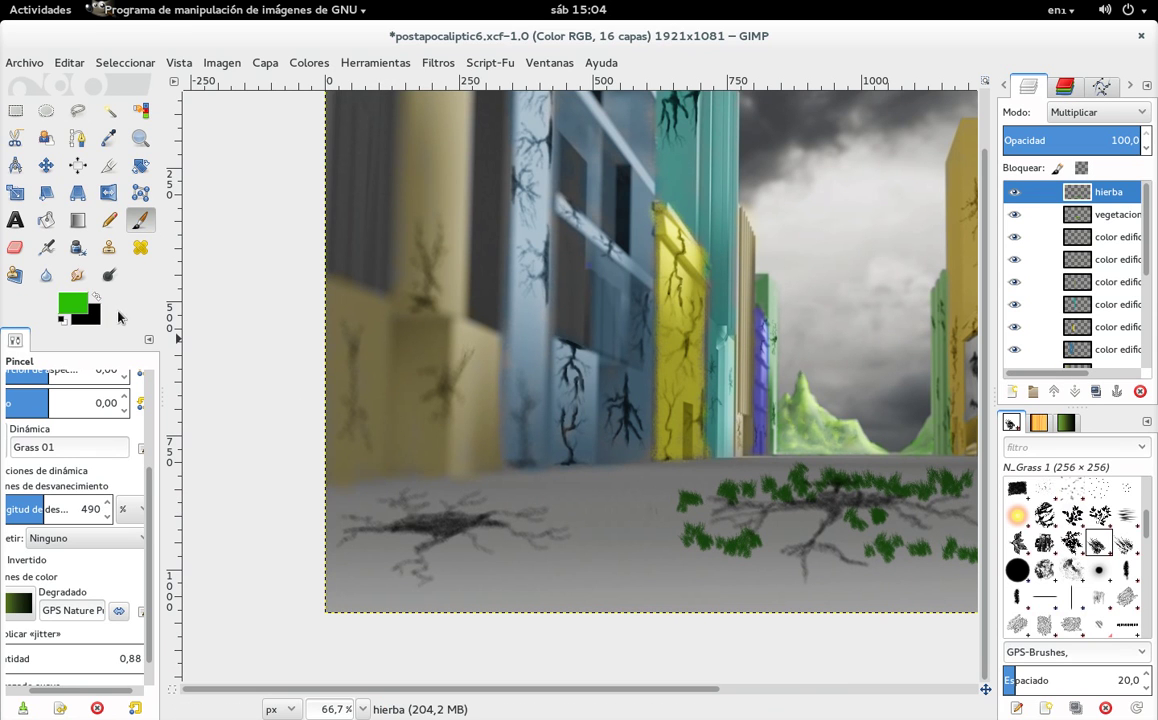
Step: Paint green grass tufts along the left ground crack
left_click_drag(352, 505, 510, 512)
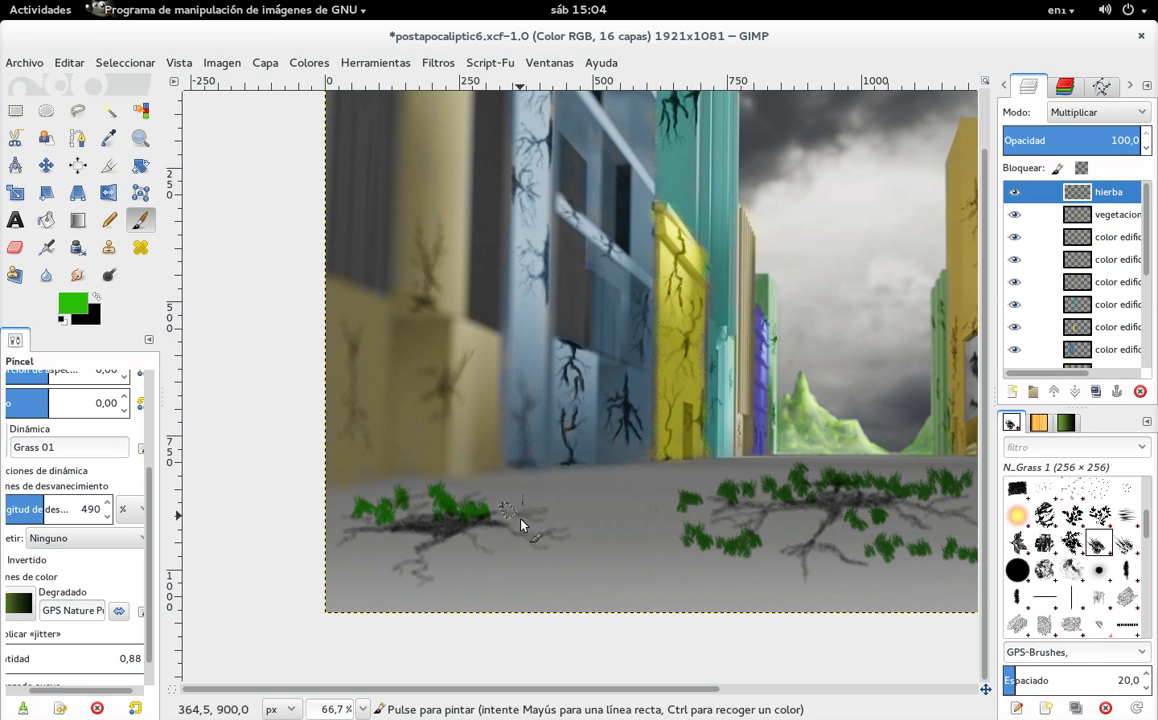
key("ctrl+z")
left_click_drag(460, 498, 539, 515)
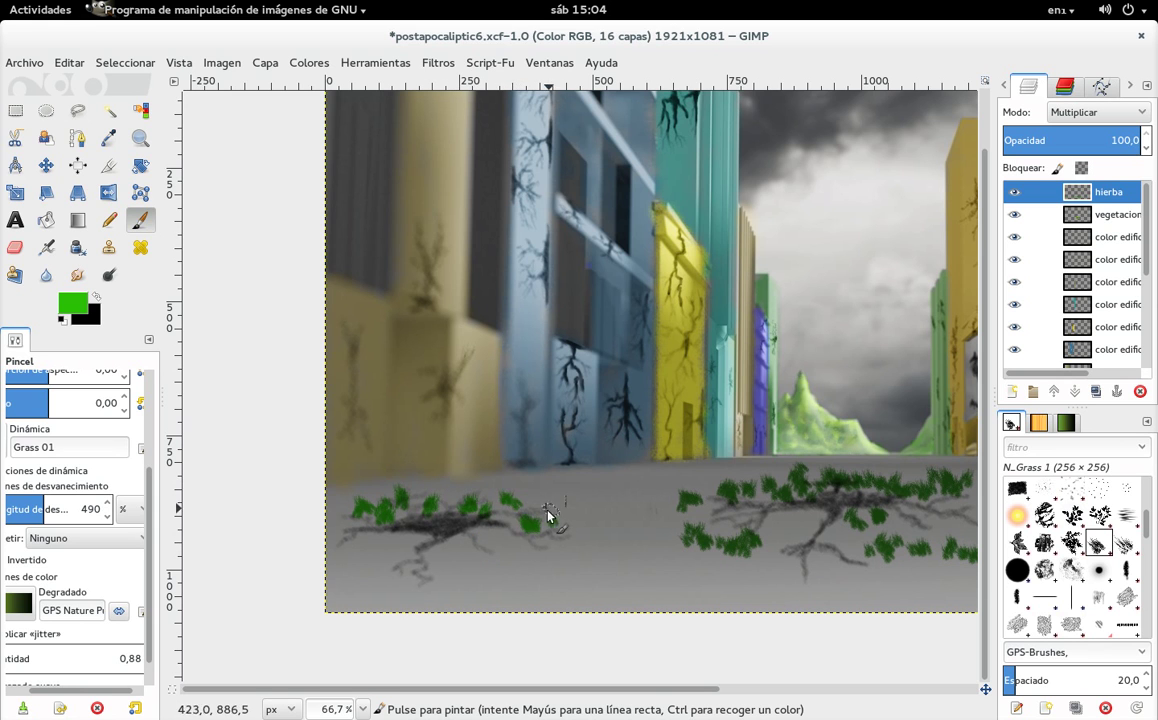
Step: Add green grass clusters over the right-hand ground crack
mouse_move(520, 458)
left_mouse_down()
mouse_move(496, 406)
mouse_move(275, 408)
left_mouse_up()
scroll(520, 450, "right", 5)
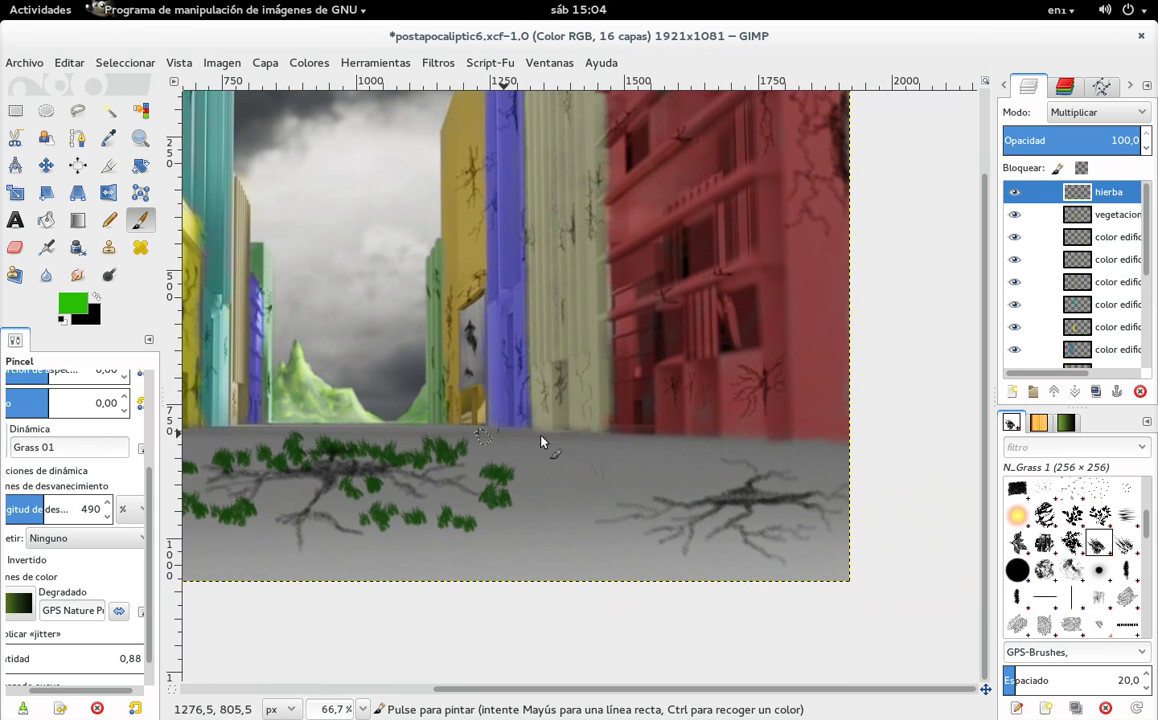
left_click_drag(734, 481, 705, 490)
left_click(700, 488)
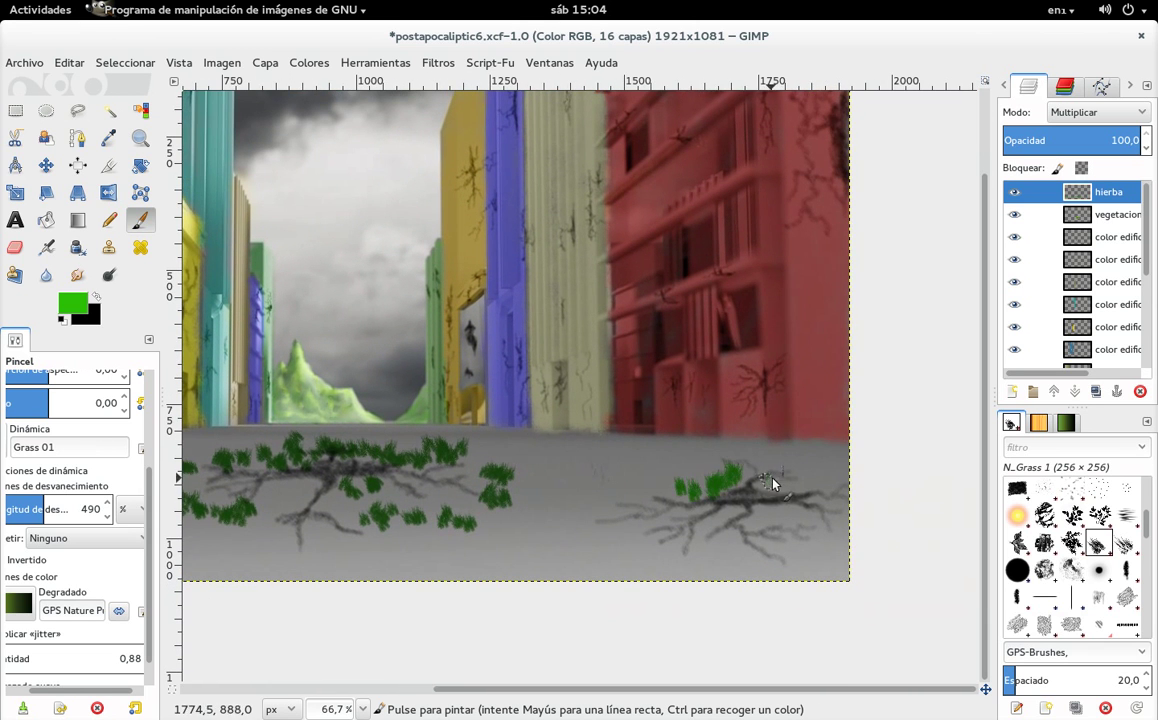
left_click(668, 514)
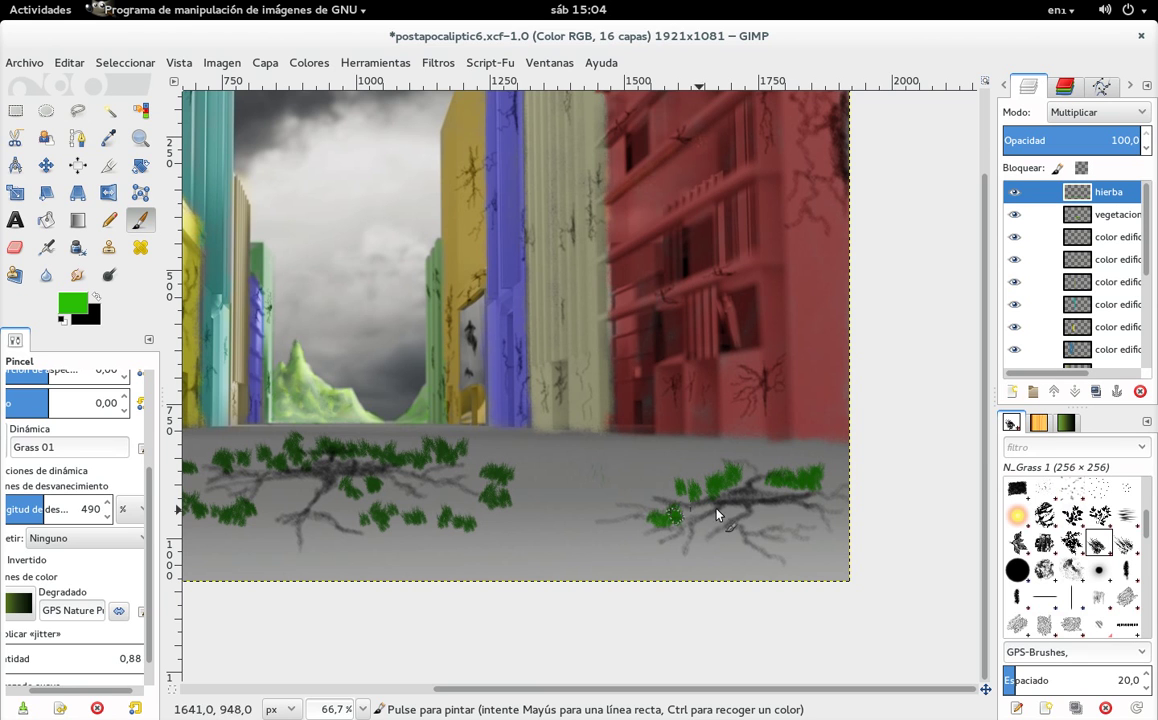
left_click(78, 300)
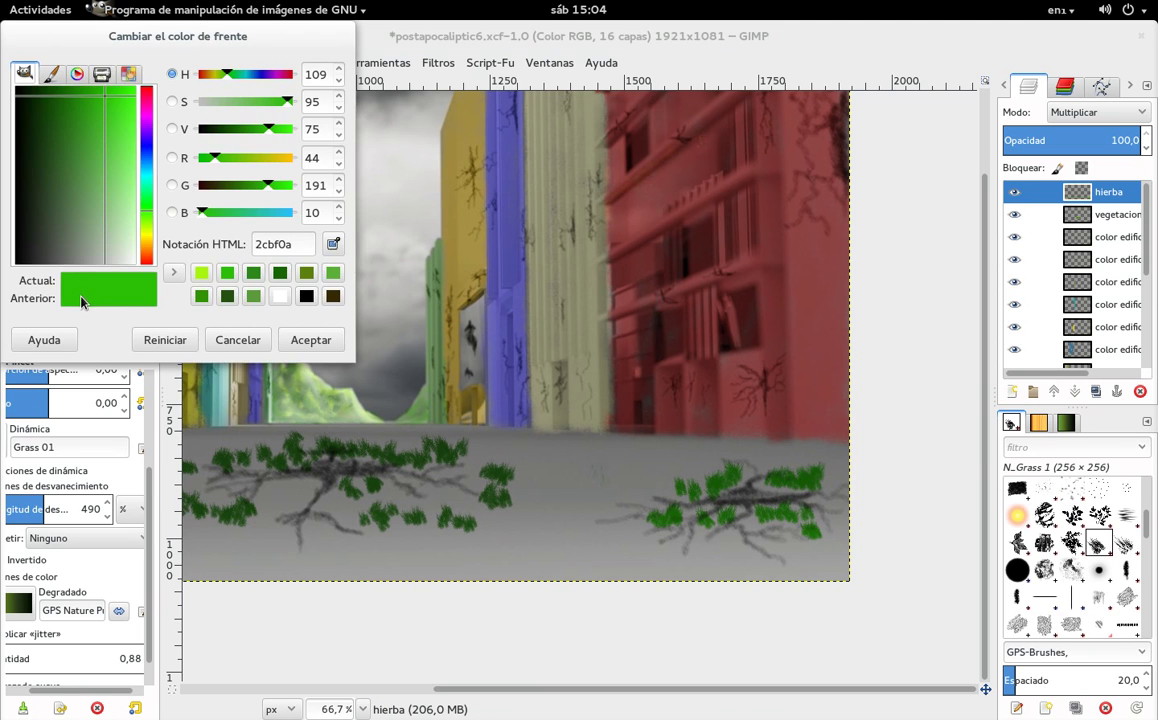
Step: Use the light yellow-green from colour history to highlight the right and middle grass tufts
left_click(201, 272)
left_click(310, 340)
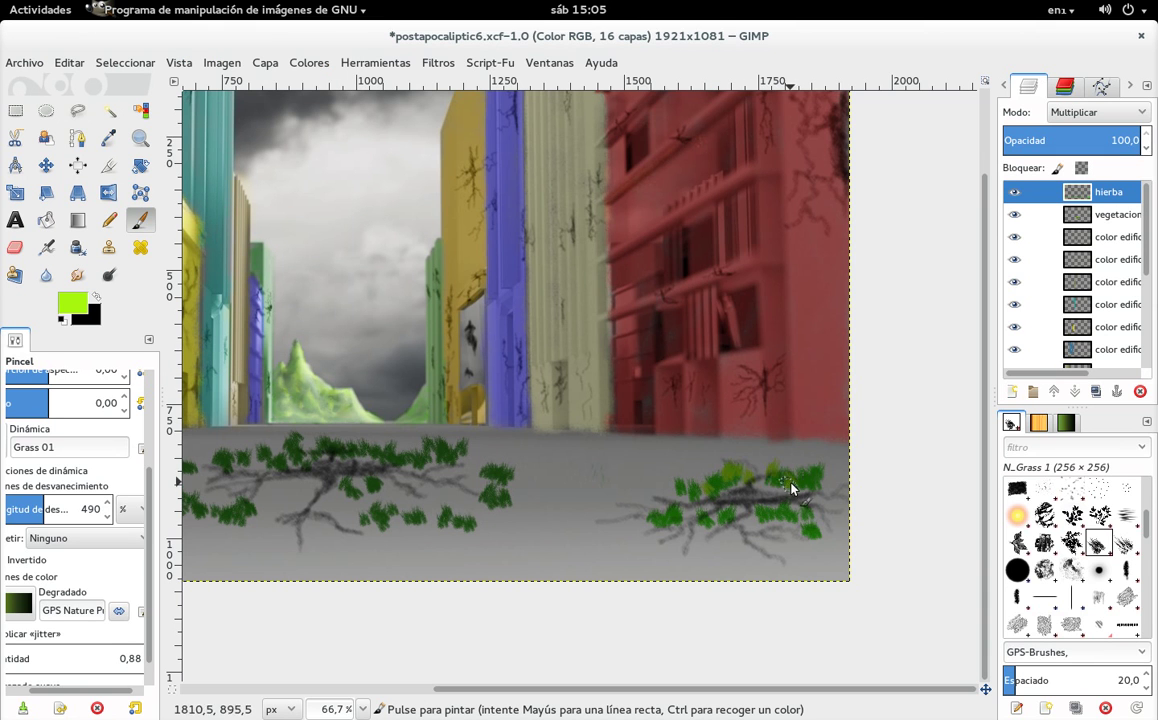
left_click_drag(811, 513, 645, 529)
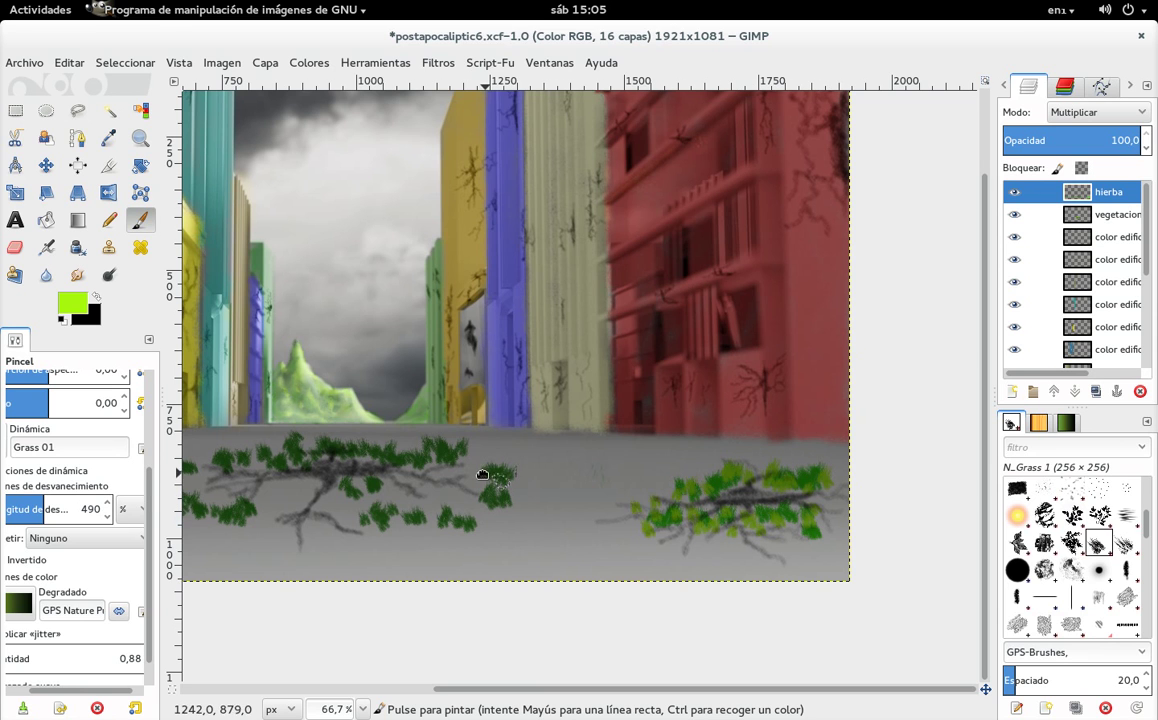
scroll(660, 470, "left", 5)
scroll(660, 470, "up", 1)
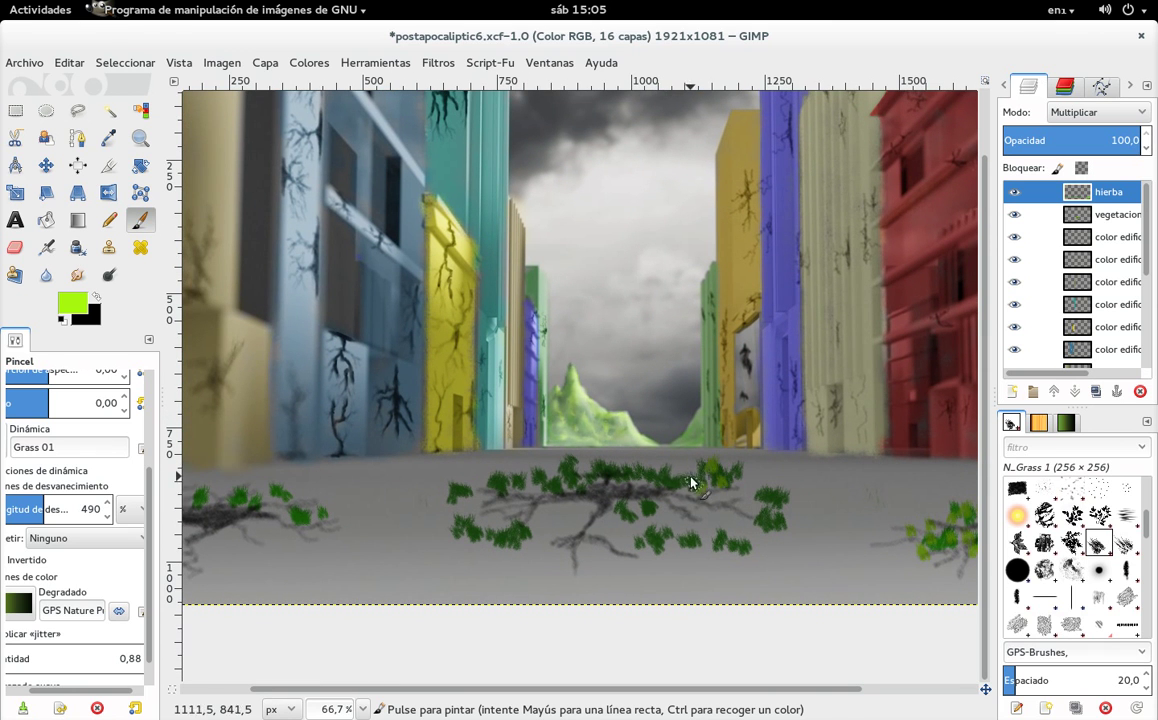
mouse_move(685, 468)
left_mouse_down()
mouse_move(605, 470)
mouse_move(529, 492)
left_mouse_up()
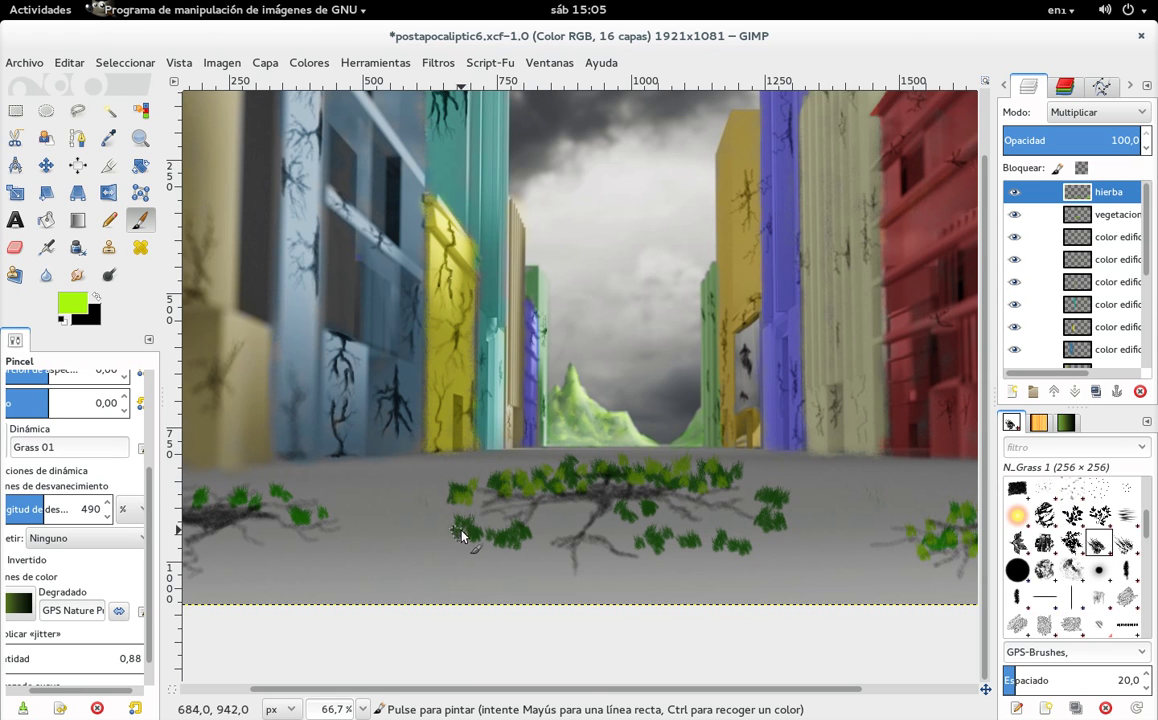
mouse_move(481, 527)
left_mouse_down()
mouse_move(512, 543)
mouse_move(637, 529)
left_mouse_up()
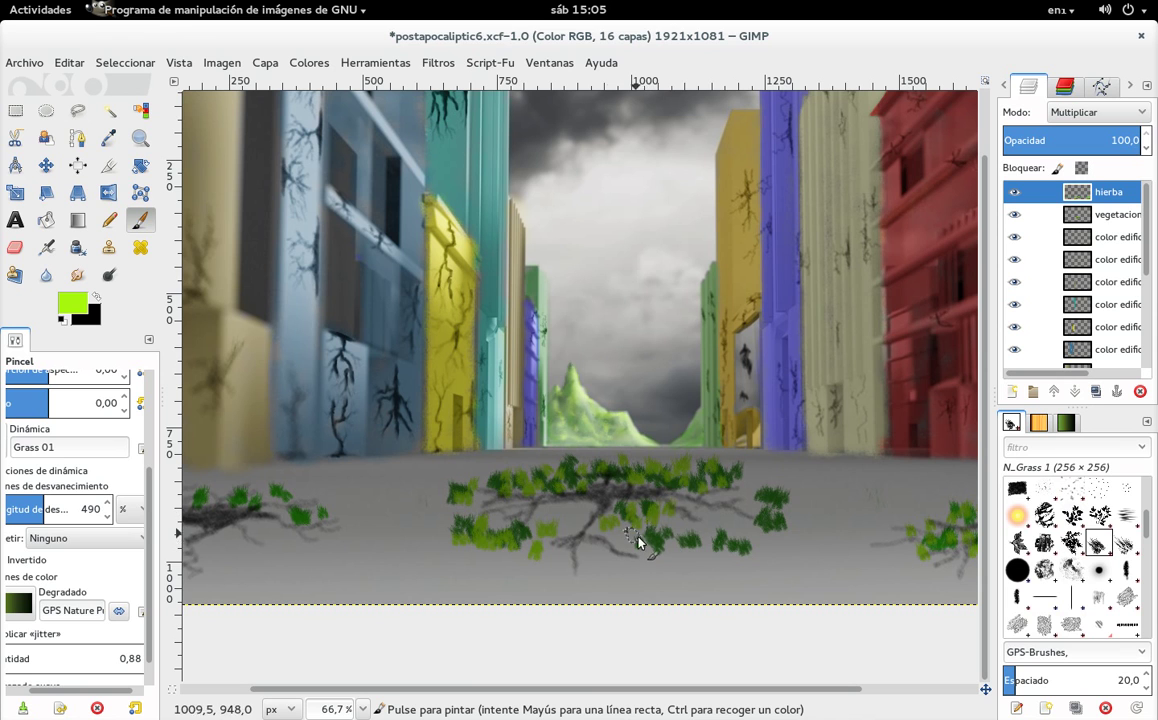
mouse_move(654, 553)
left_mouse_down()
mouse_move(760, 548)
mouse_move(781, 532)
left_mouse_up()
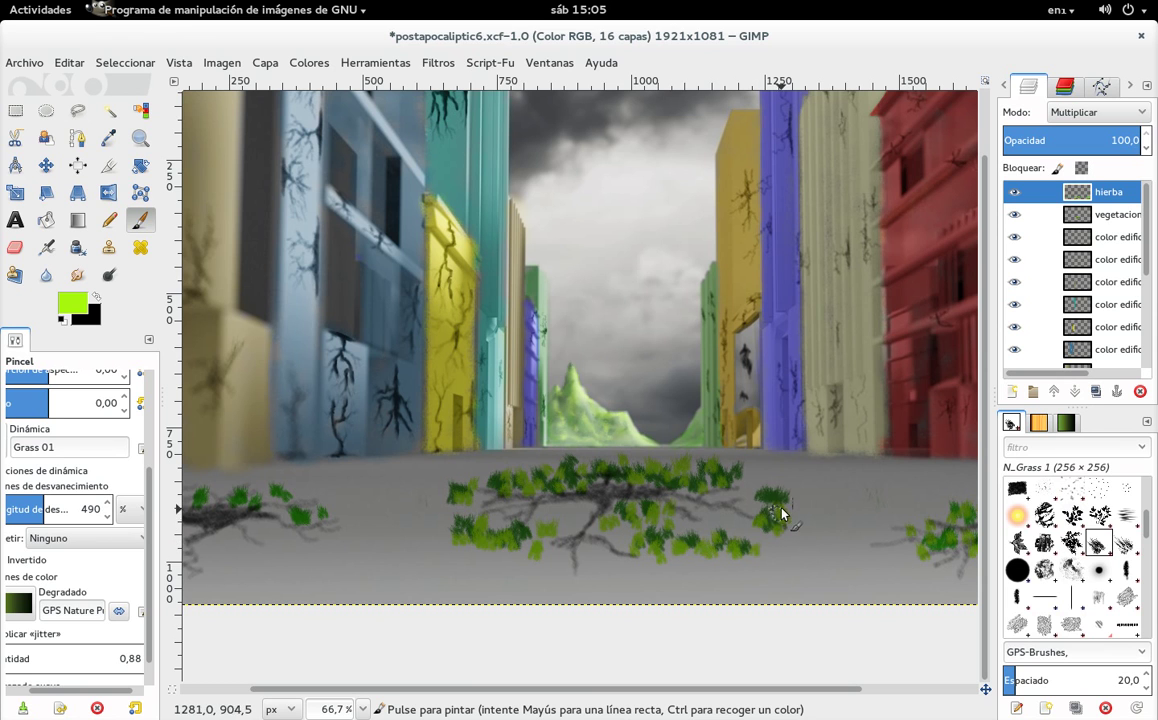
scroll(812, 461, "left", 5)
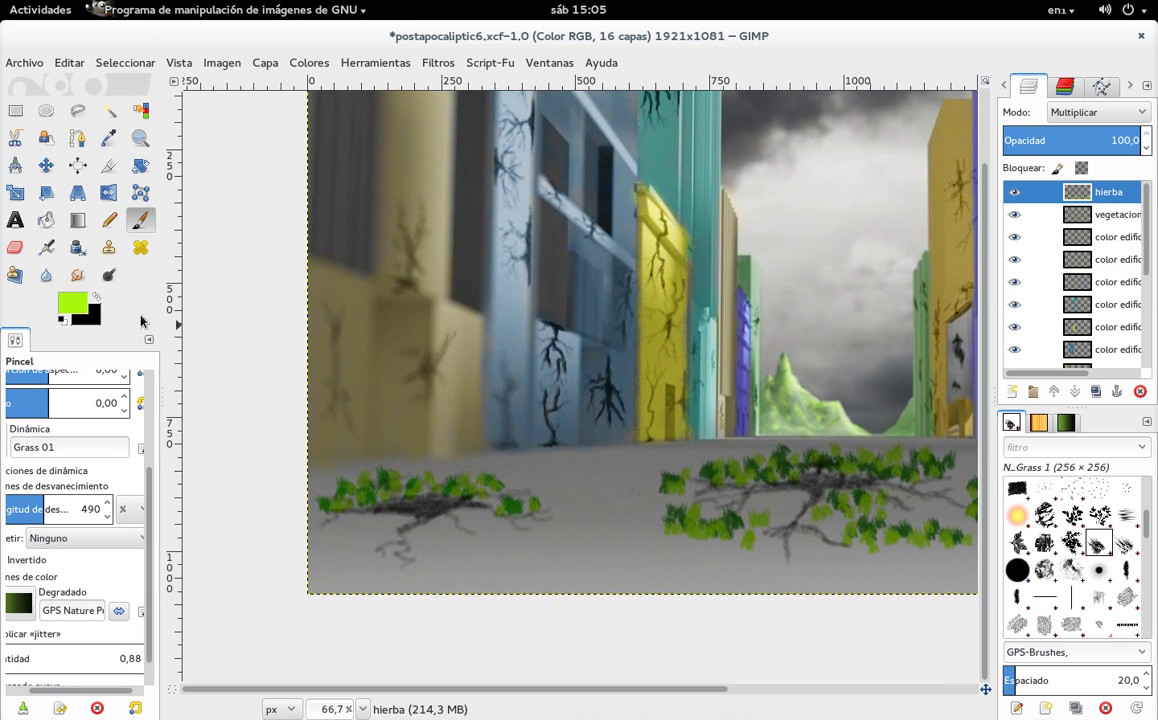
Step: Pick dark green from recent colours and paint dark leaves over the left, middle and right tufts
left_click(72, 302)
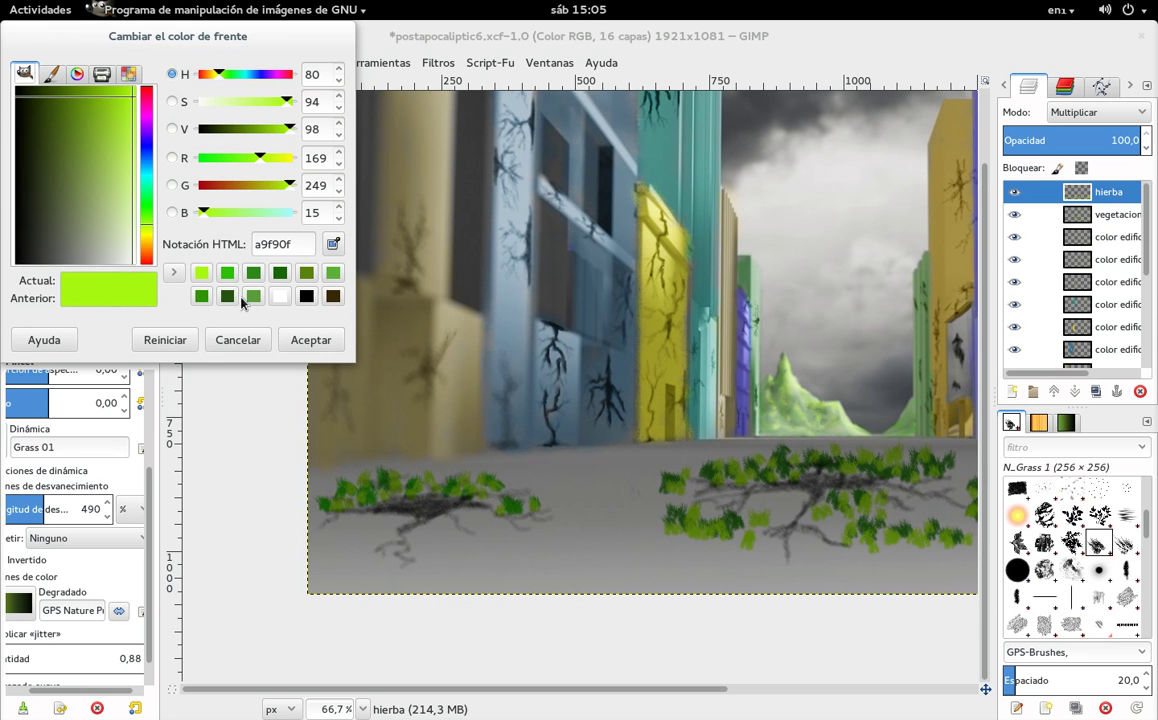
left_click(281, 273)
left_click(311, 340)
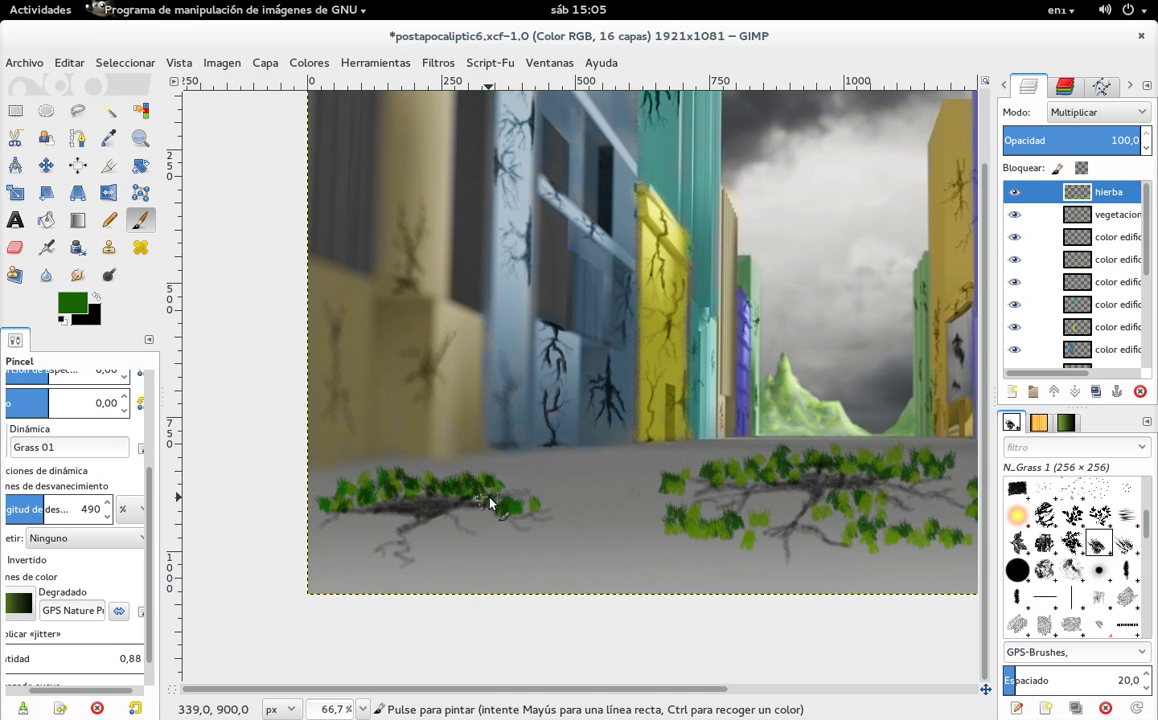
left_click(323, 505)
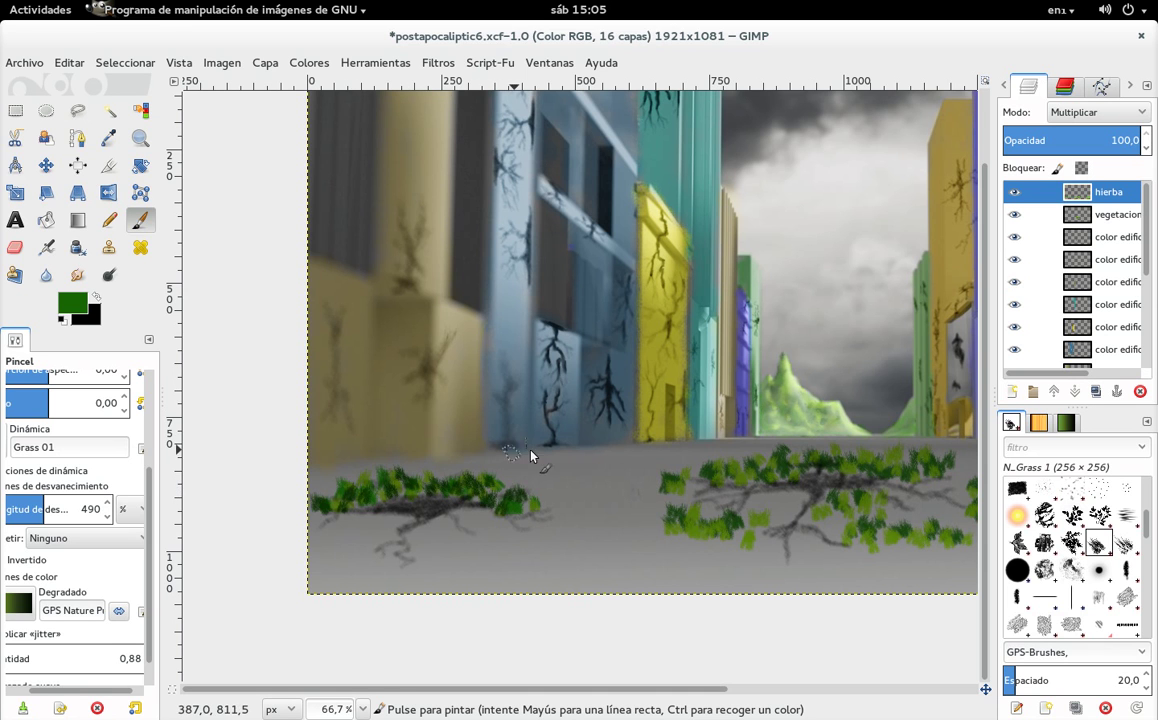
left_click_drag(530, 456, 409, 444)
left_click_drag(587, 467, 727, 467)
left_click(652, 459)
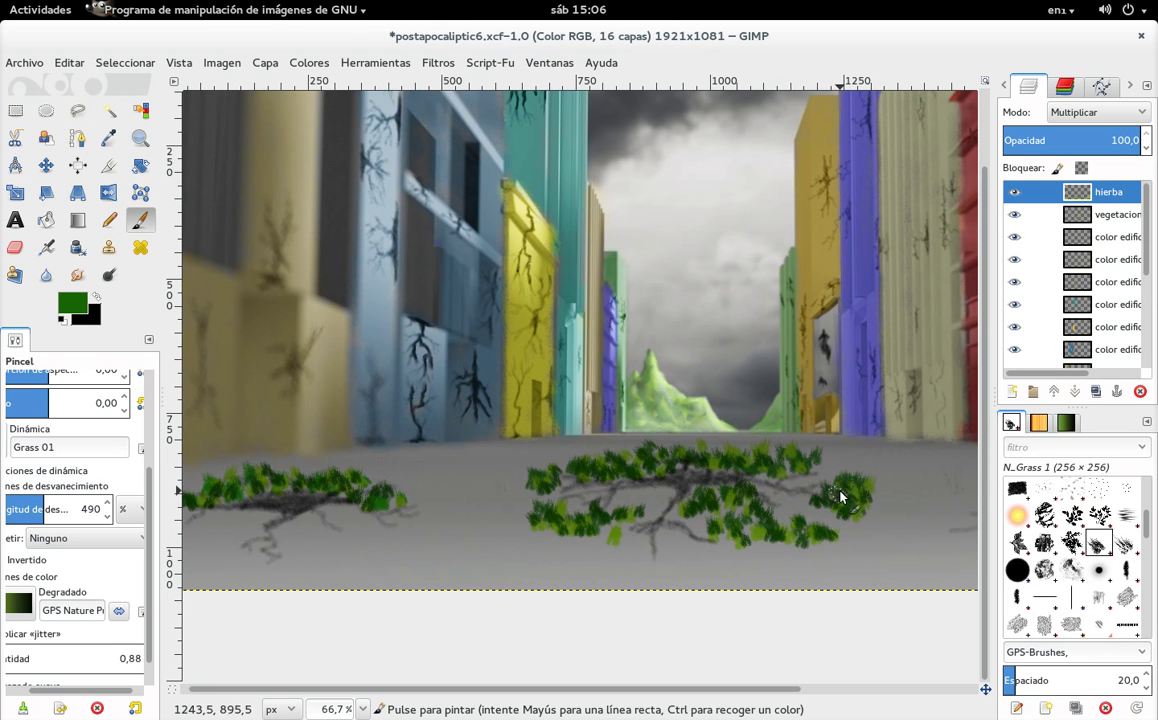
left_click_drag(770, 434, 416, 470)
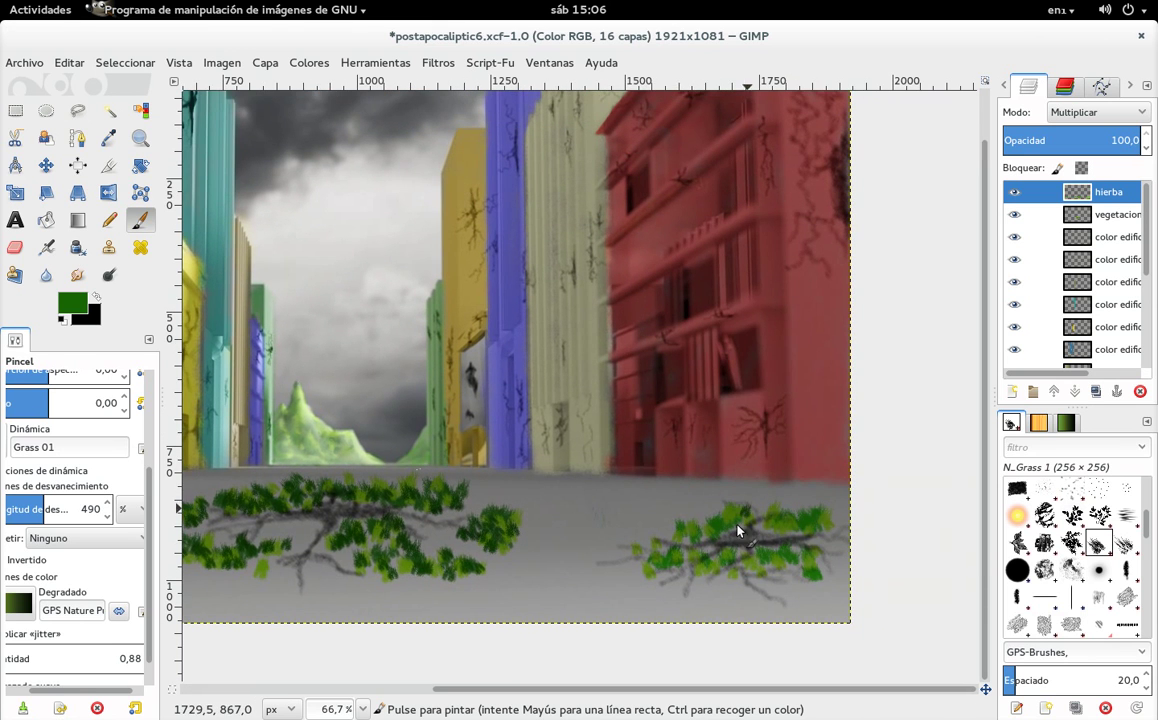
mouse_move(736, 530)
left_mouse_down()
mouse_move(819, 532)
mouse_move(806, 568)
mouse_move(597, 551)
left_mouse_up()
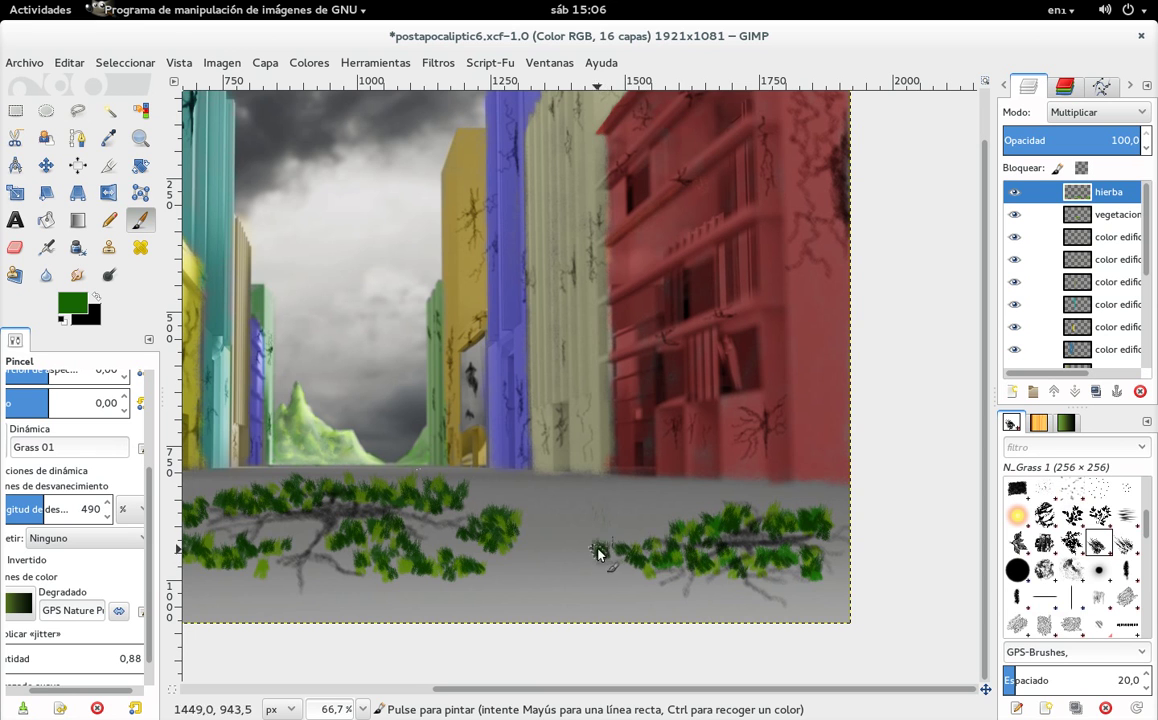
scroll(400, 444, "down", 1)
Step: Shrink the grass brush size to 14,78
scroll(460, 358, "left", 3)
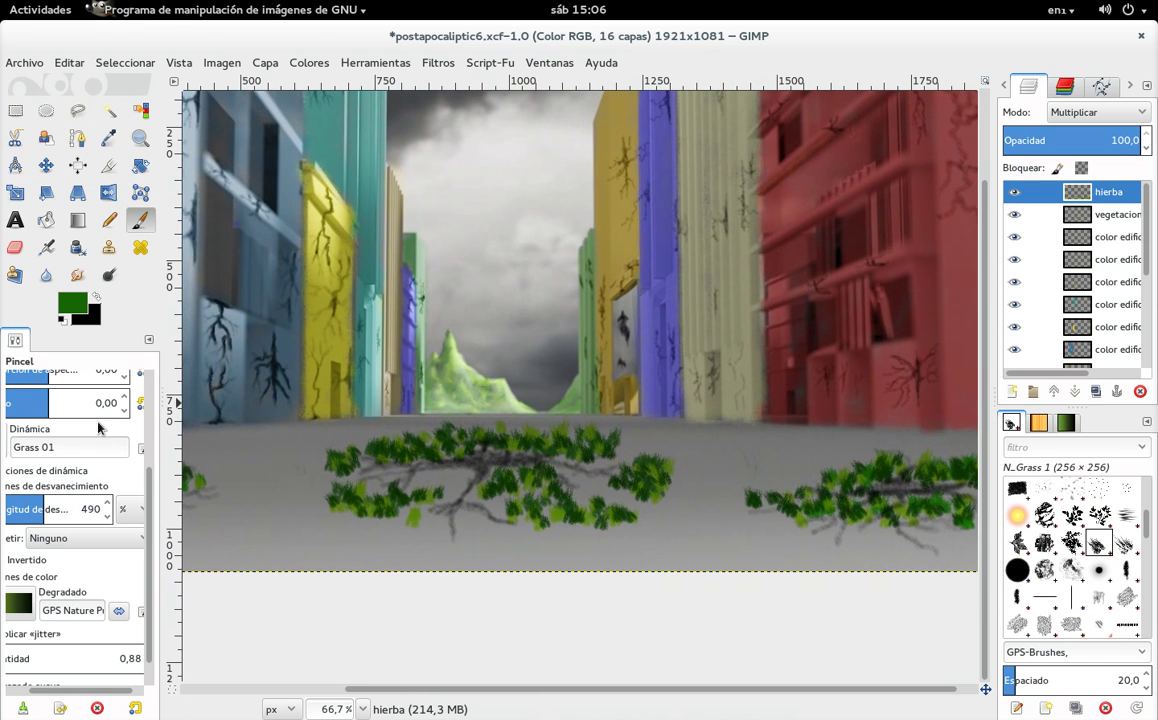
scroll(146, 440, "up", 3)
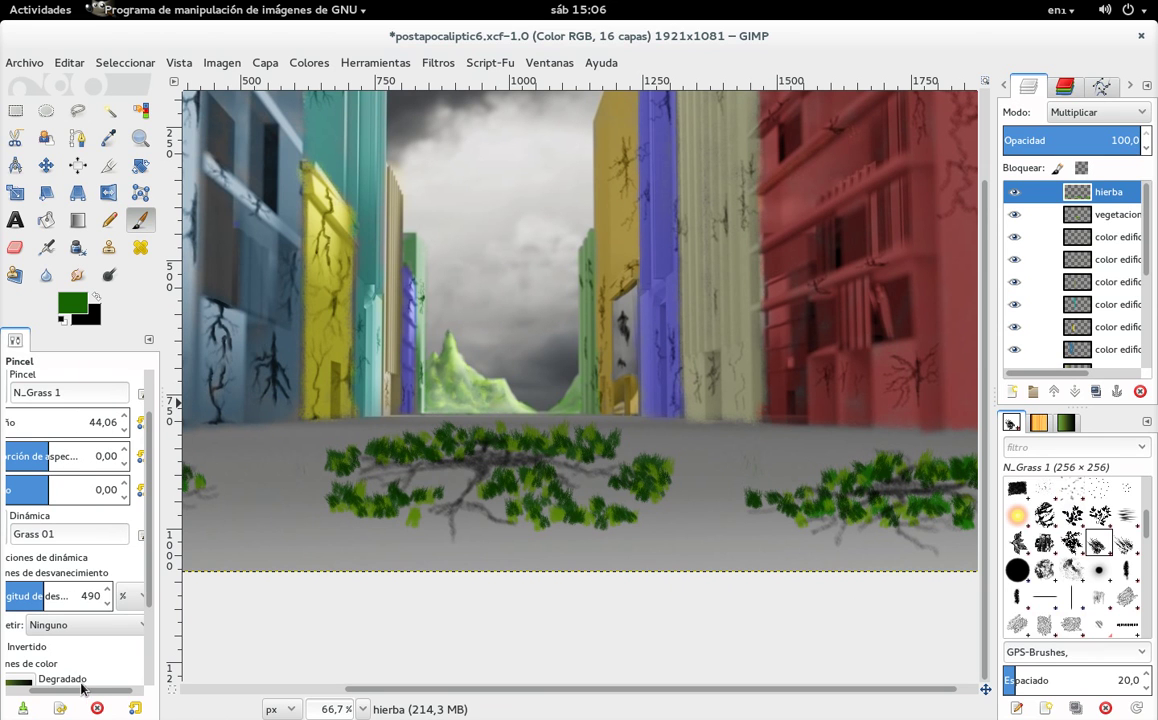
scroll(82, 688, "left", 1)
left_click_drag(82, 429, 33, 429)
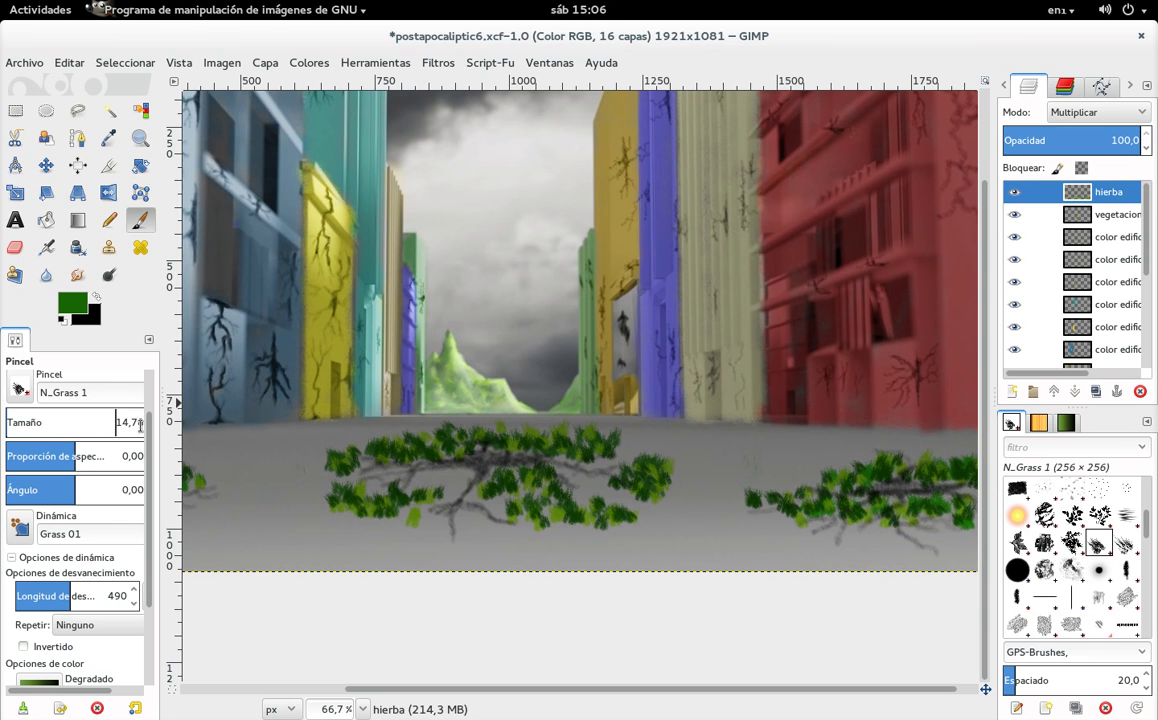
Step: Switch to another recent green and extend the central and right grass tufts leftward
left_click(72, 302)
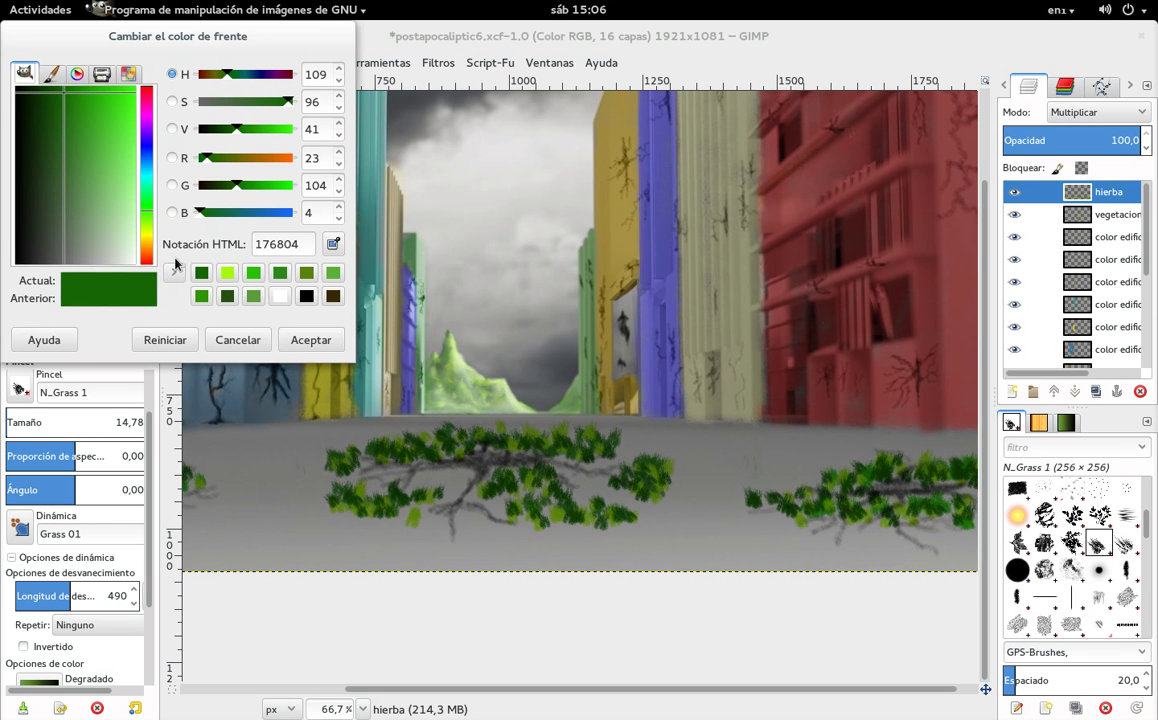
left_click(253, 272)
left_click(311, 340)
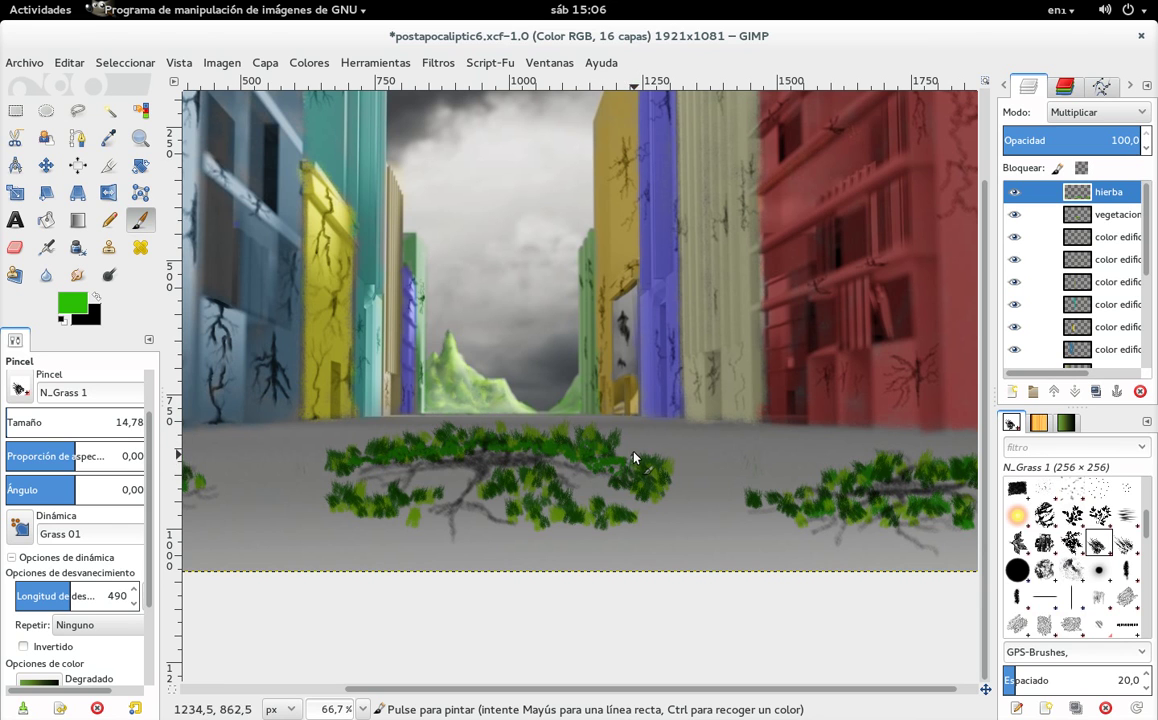
left_click(578, 487)
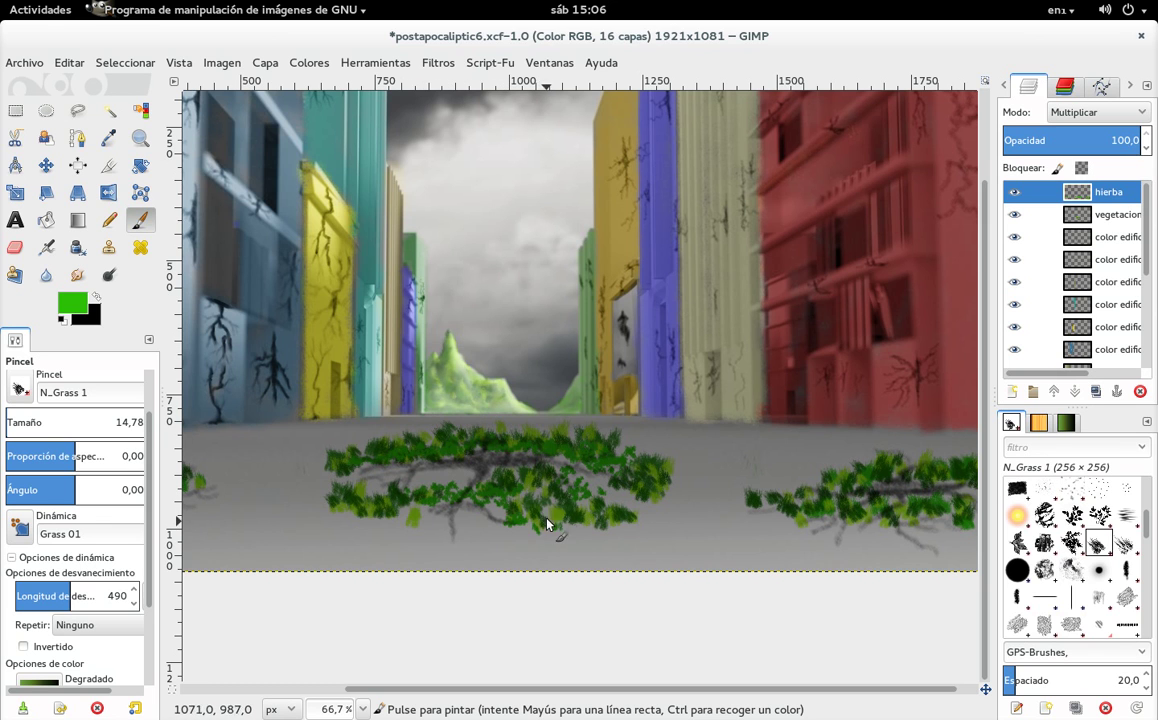
scroll(700, 500, "right", 5)
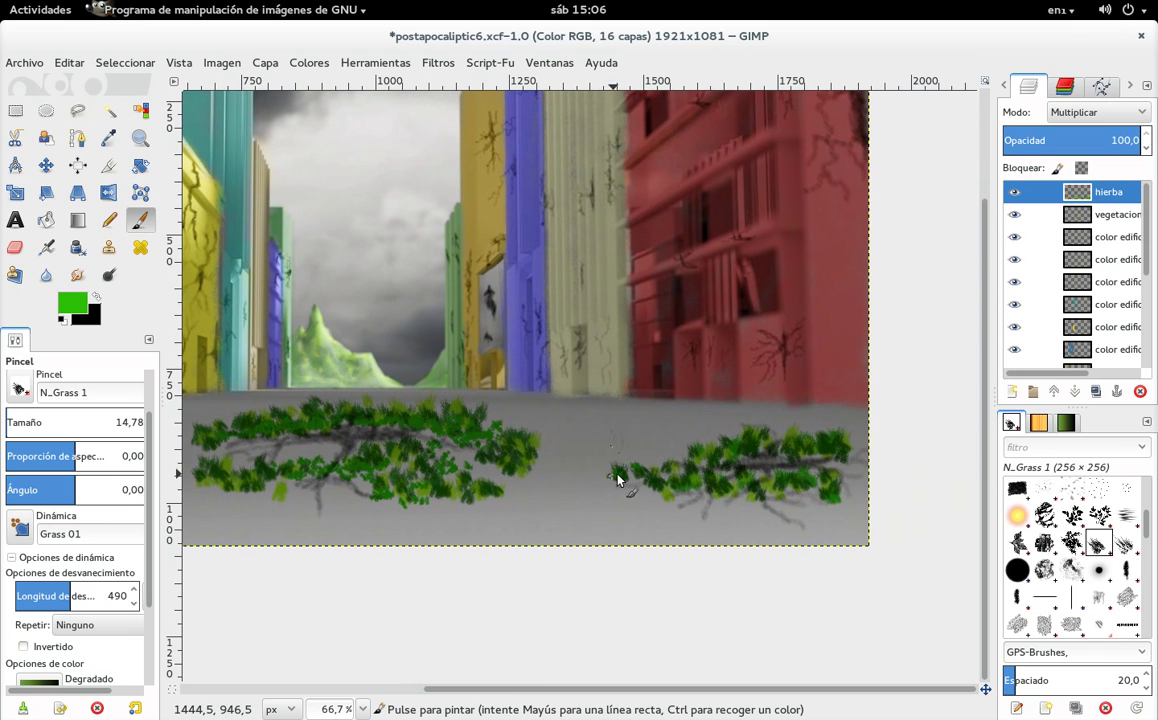
left_click_drag(670, 478, 632, 492)
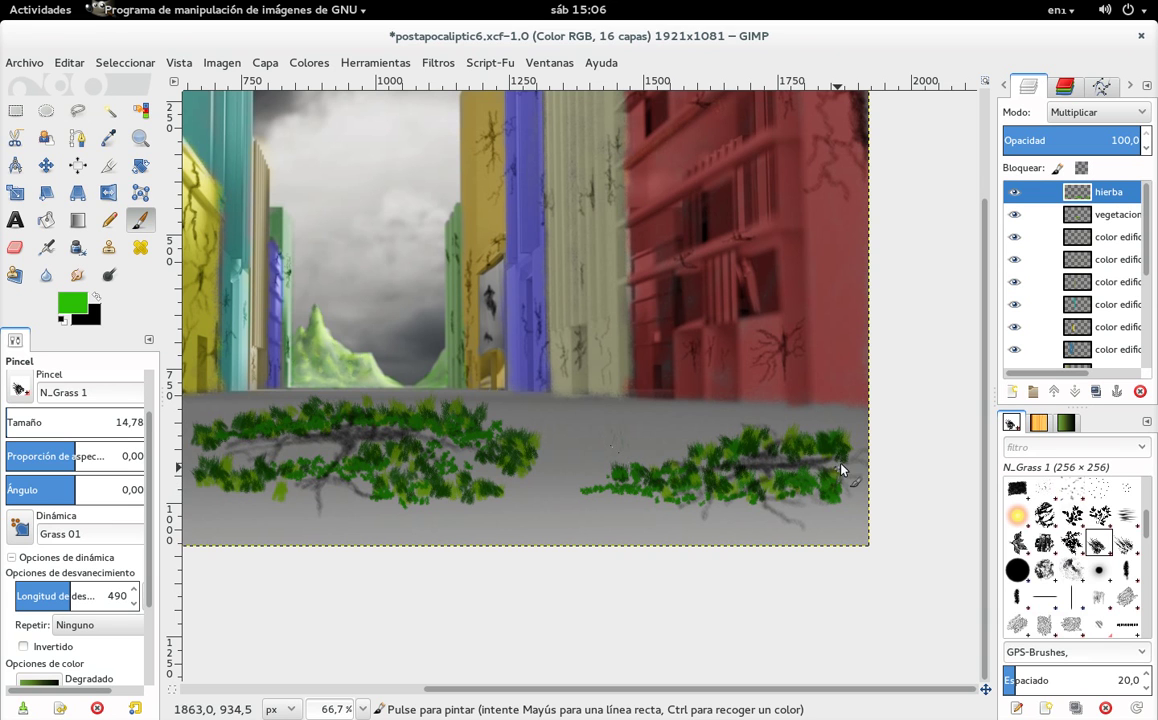
Step: Mix a saturated yellow f7ff26 and paint highlights on the right grass tuft
left_click(72, 300)
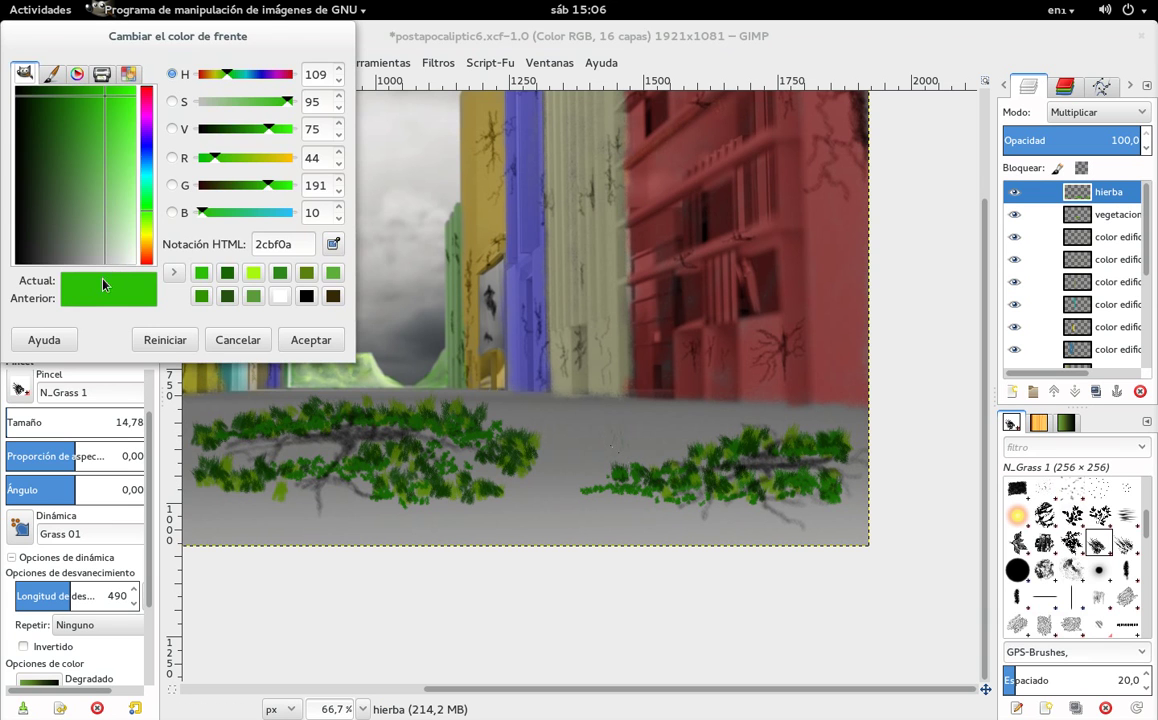
left_click(146, 234)
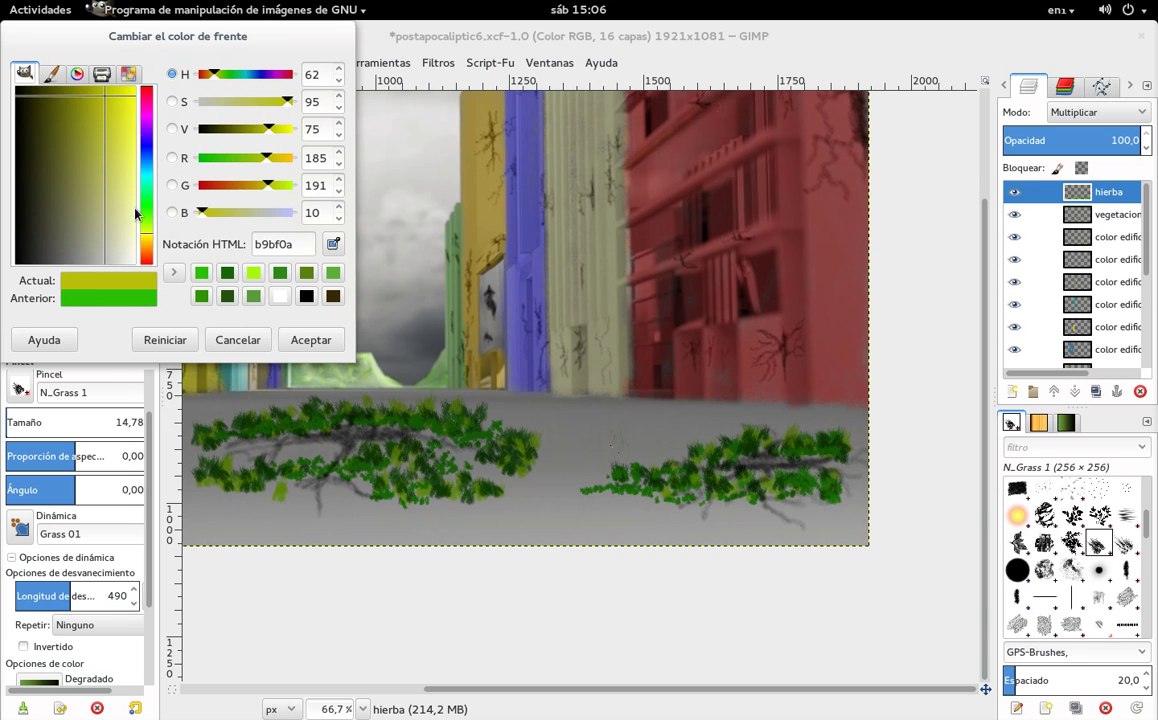
left_click(125, 113)
left_click(310, 339)
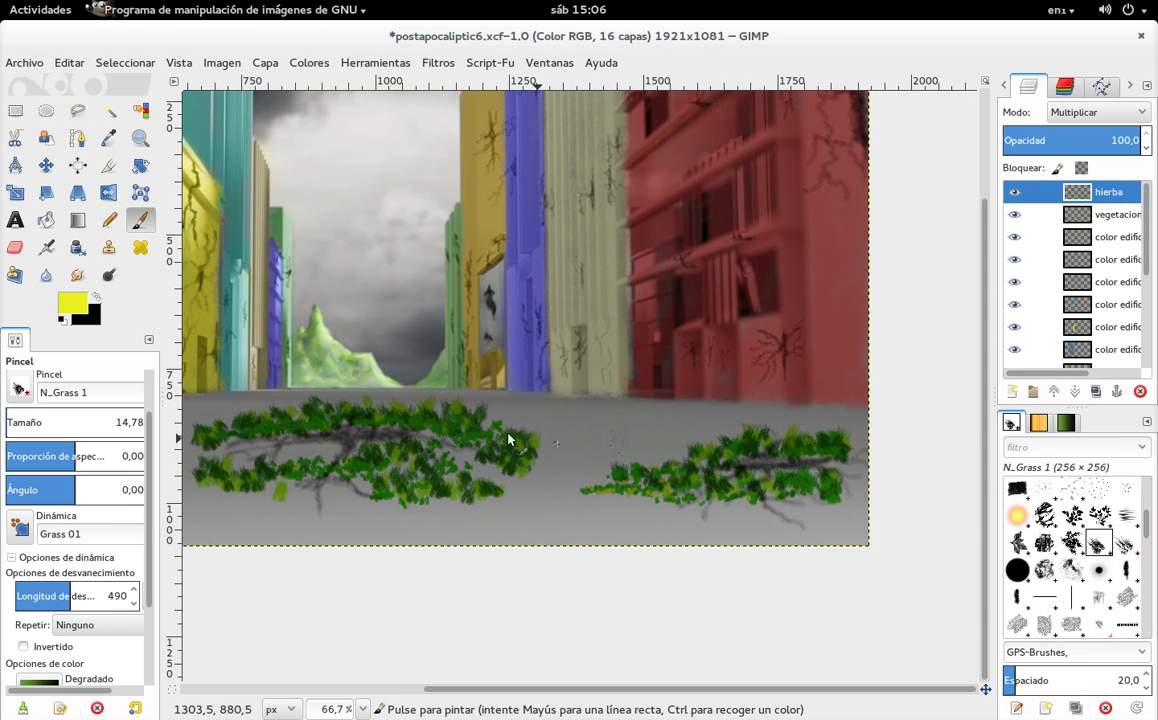
left_click(72, 300)
mouse_move(135, 87)
left_mouse_down()
mouse_move(197, 168)
mouse_move(181, 172)
left_mouse_up()
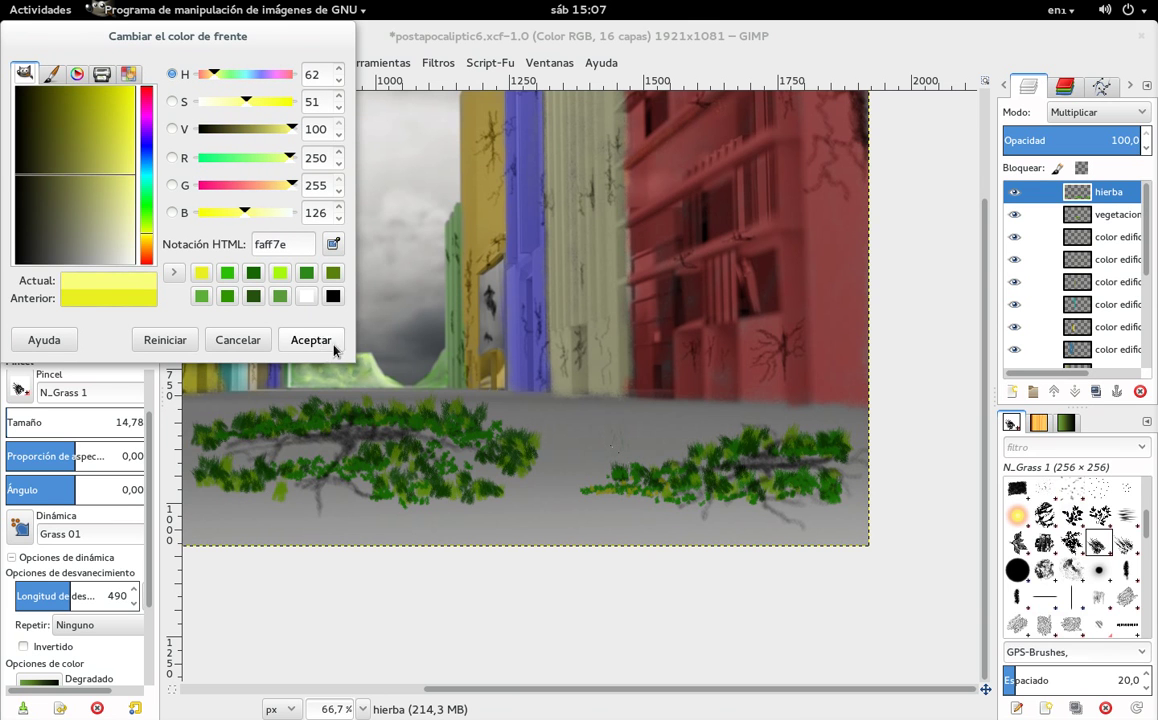
left_click_drag(133, 125, 140, 105)
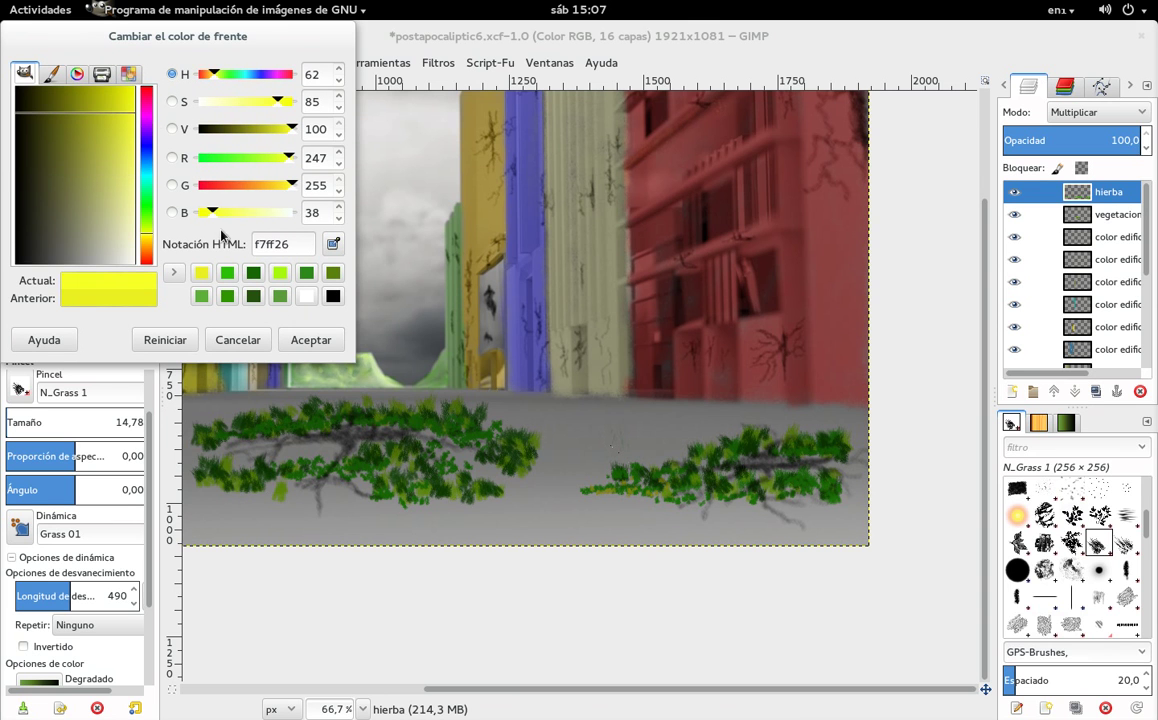
left_click(310, 340)
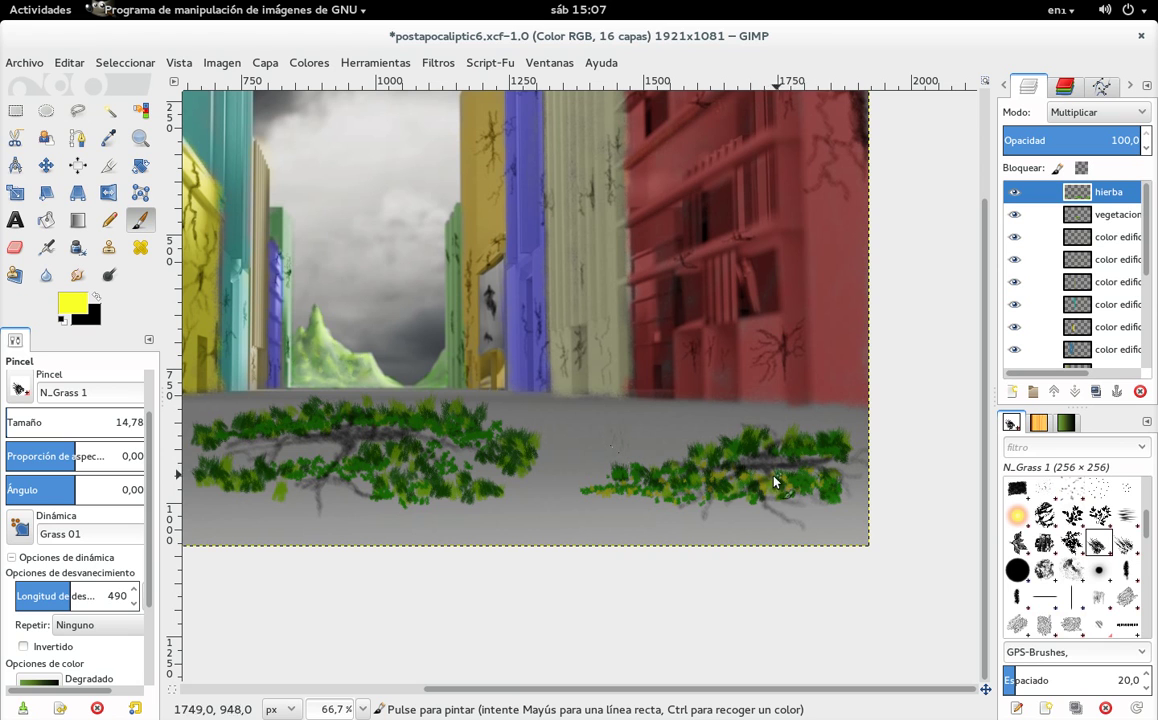
mouse_move(723, 449)
left_mouse_down()
mouse_move(641, 473)
mouse_move(749, 455)
left_mouse_up()
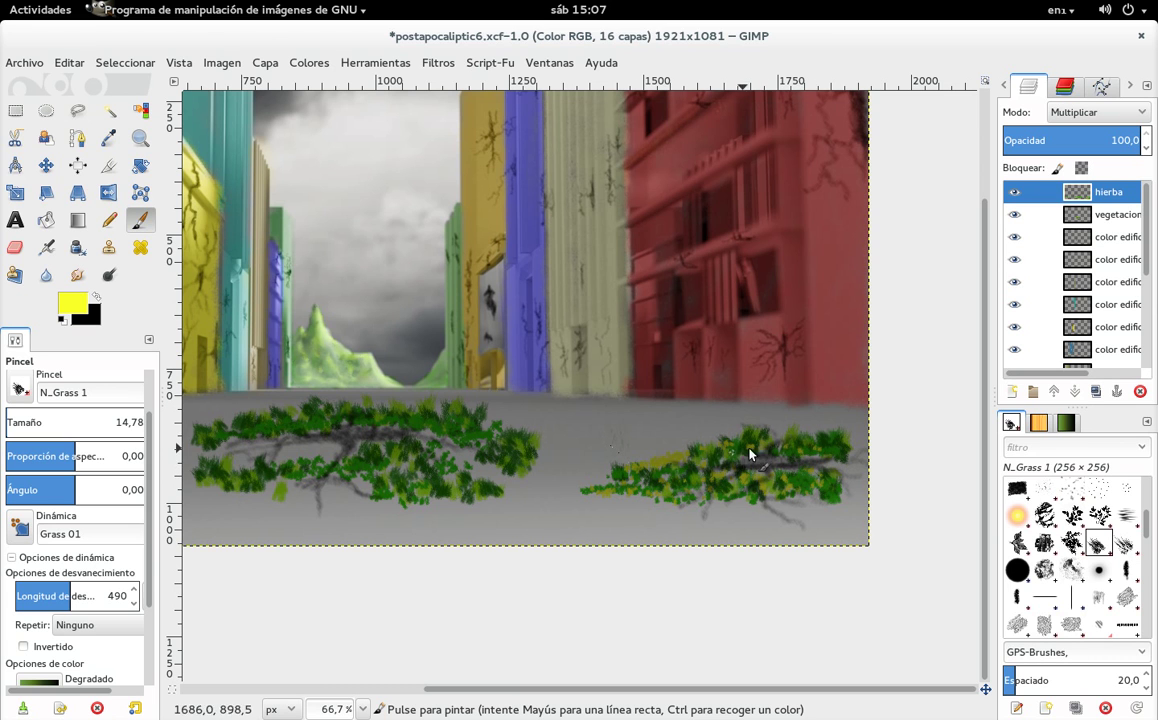
scroll(587, 445, "left", 5)
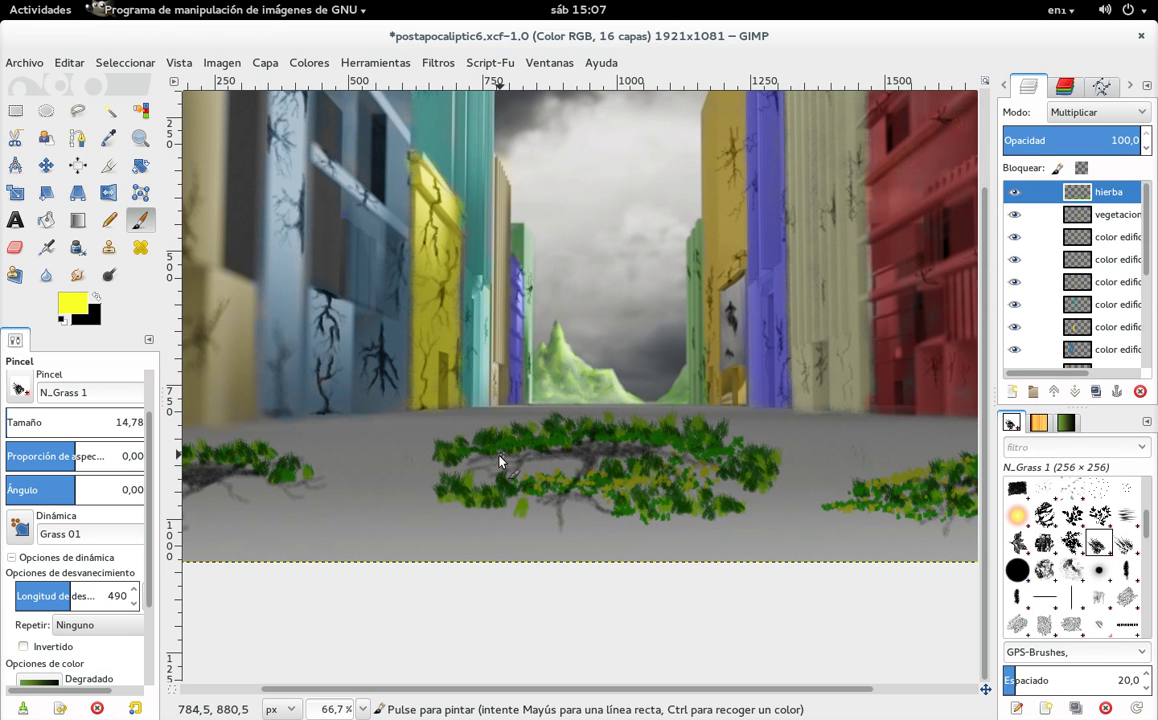
Step: Add light-green dabs to the central grass tuft
left_click(72, 300)
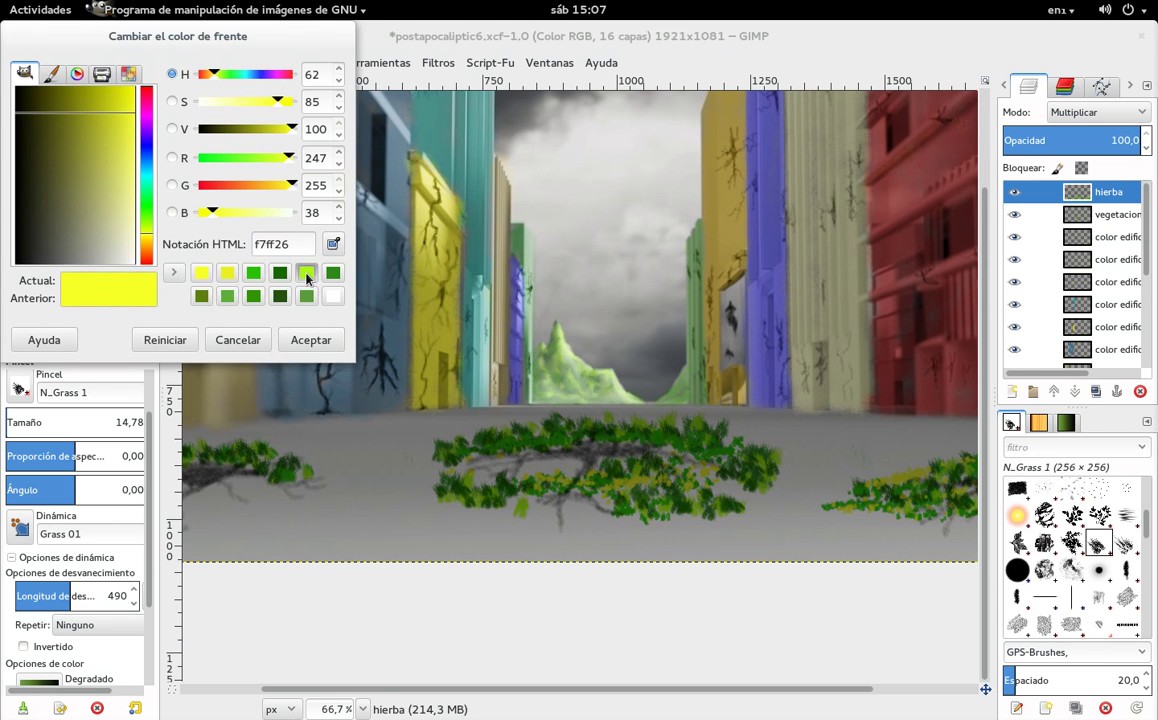
left_click(306, 272)
left_click(311, 340)
left_click_drag(470, 470, 460, 491)
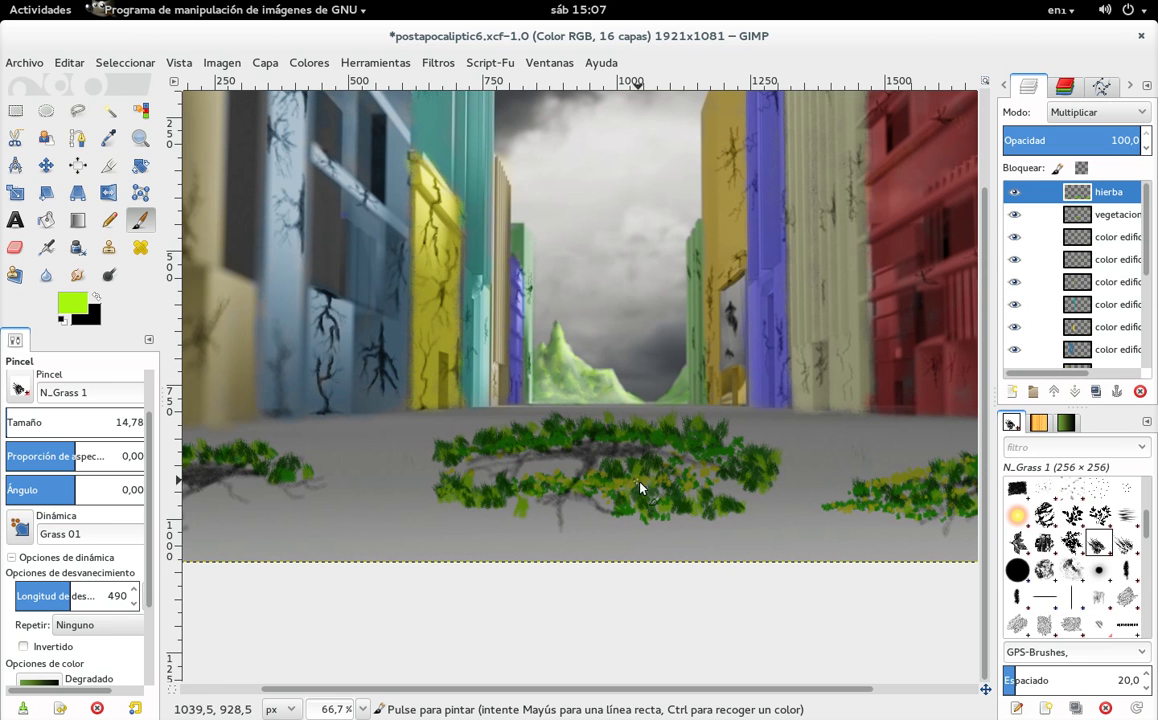
scroll(577, 467, "left", 2)
scroll(500, 460, "left", 2)
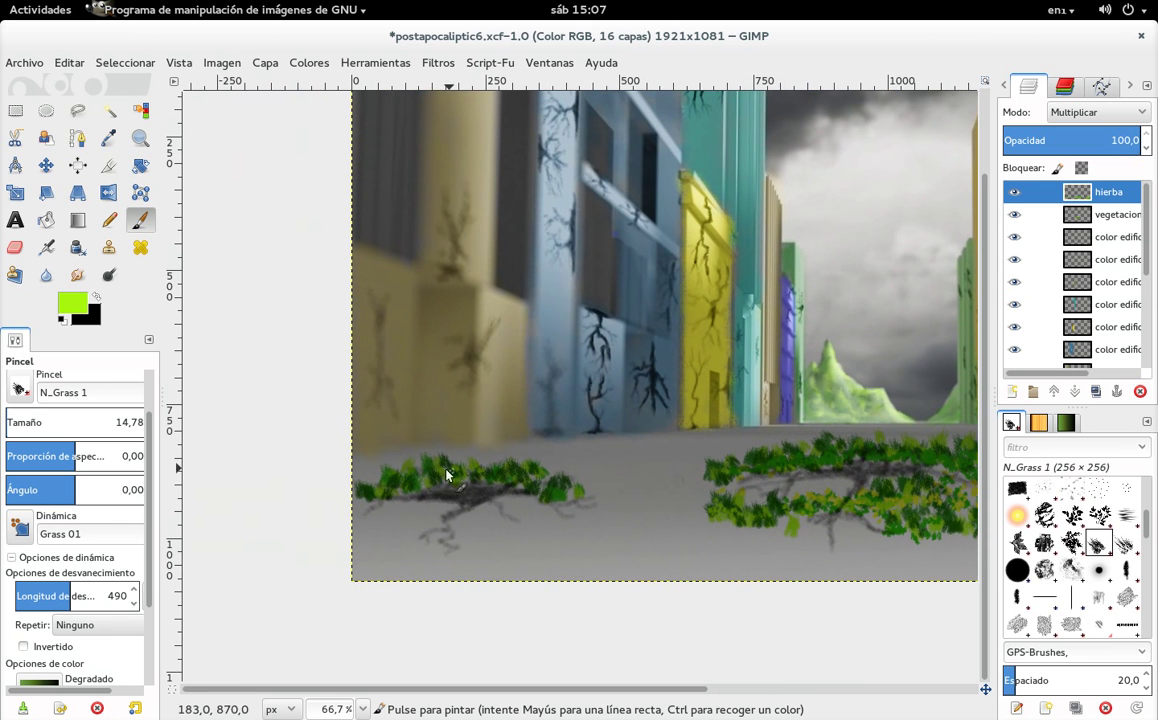
Step: Switch back to yellow f7ff26 and pan the view to the street's left side
left_click(72, 302)
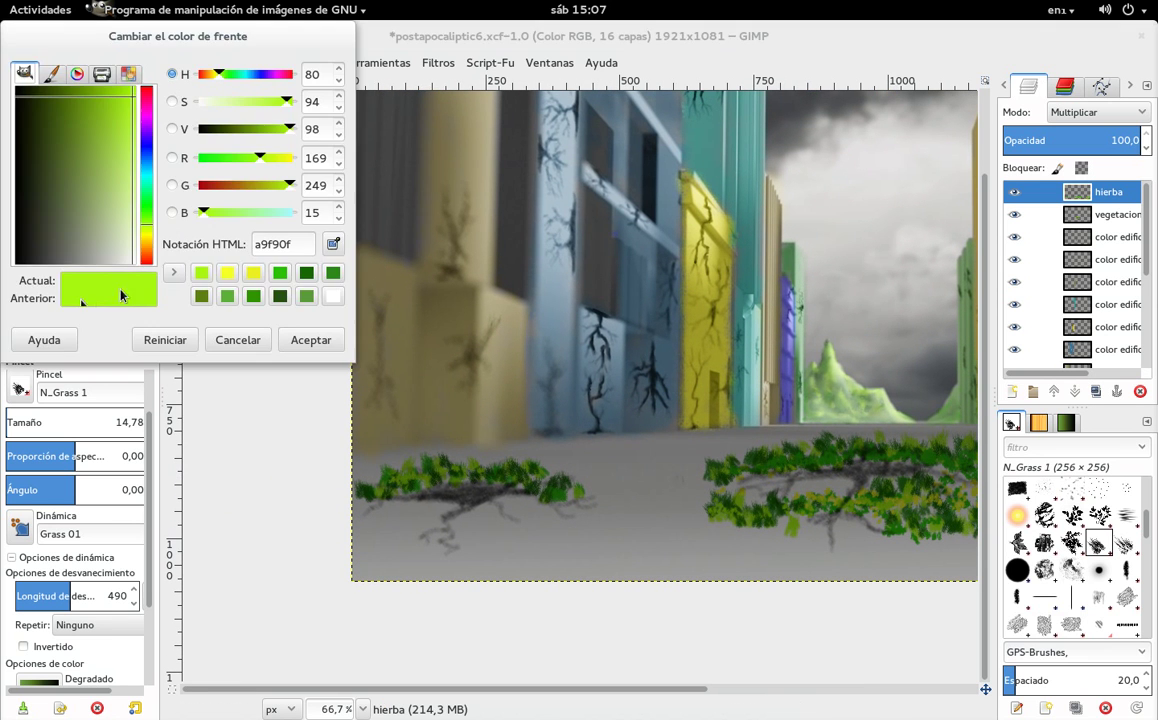
left_click(227, 272)
left_click(300, 342)
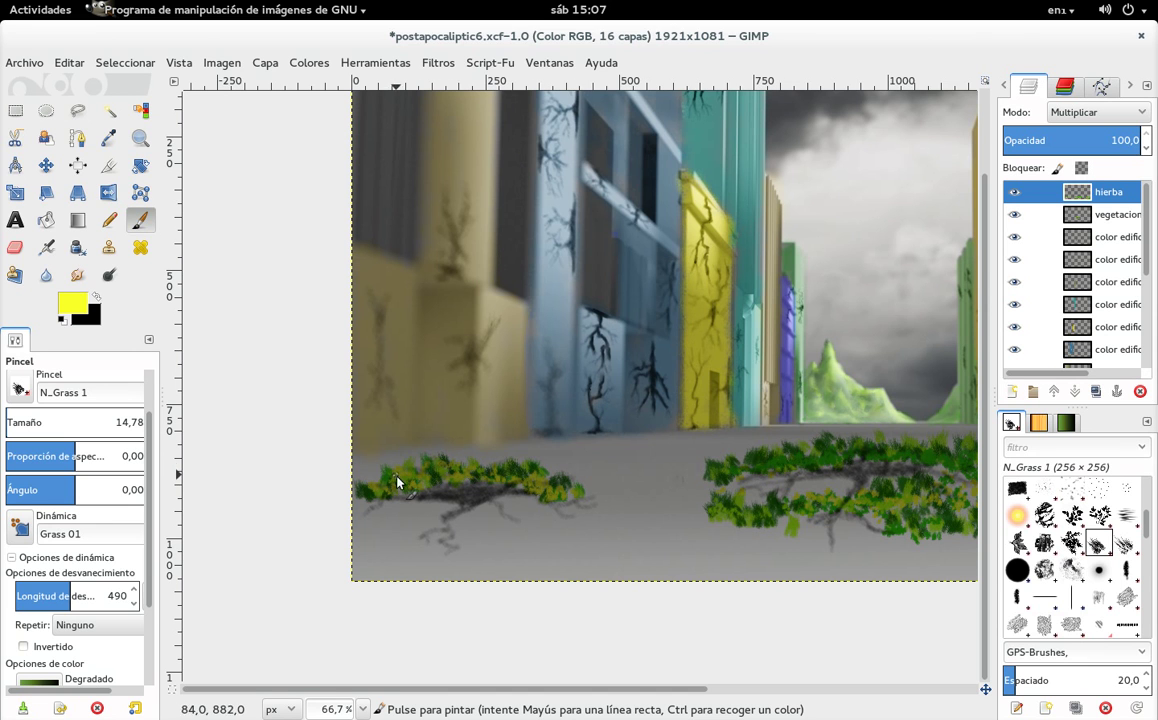
key("space")
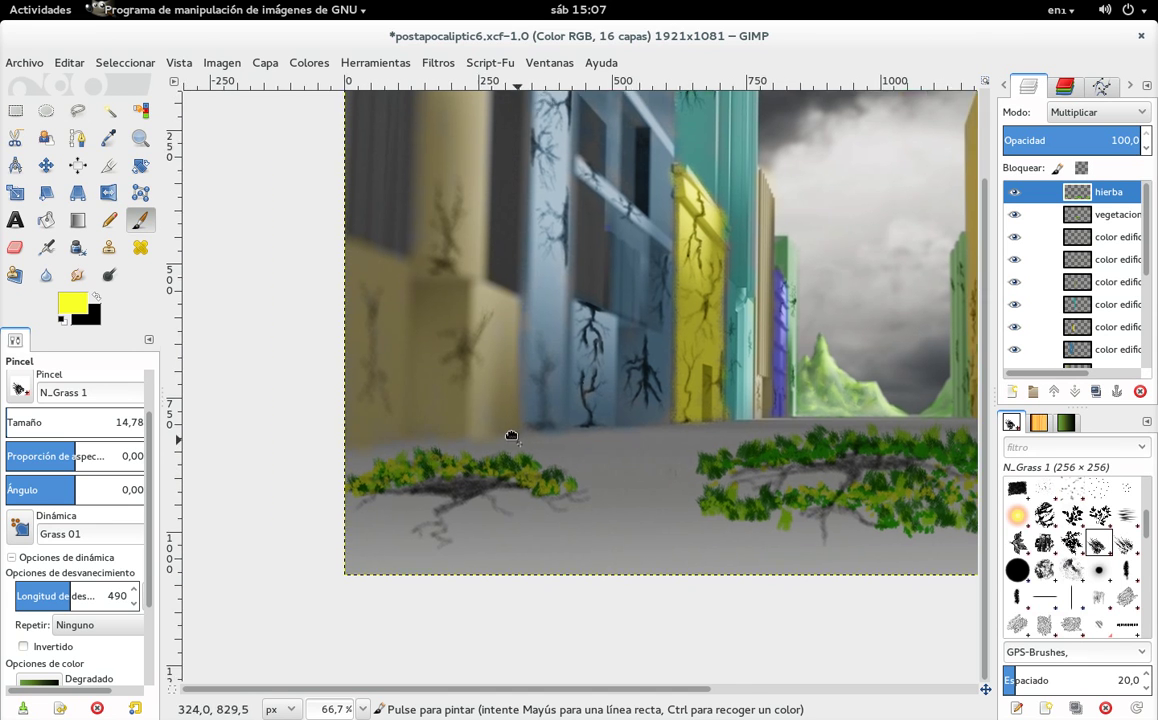
left_click_drag(511, 436, 406, 364)
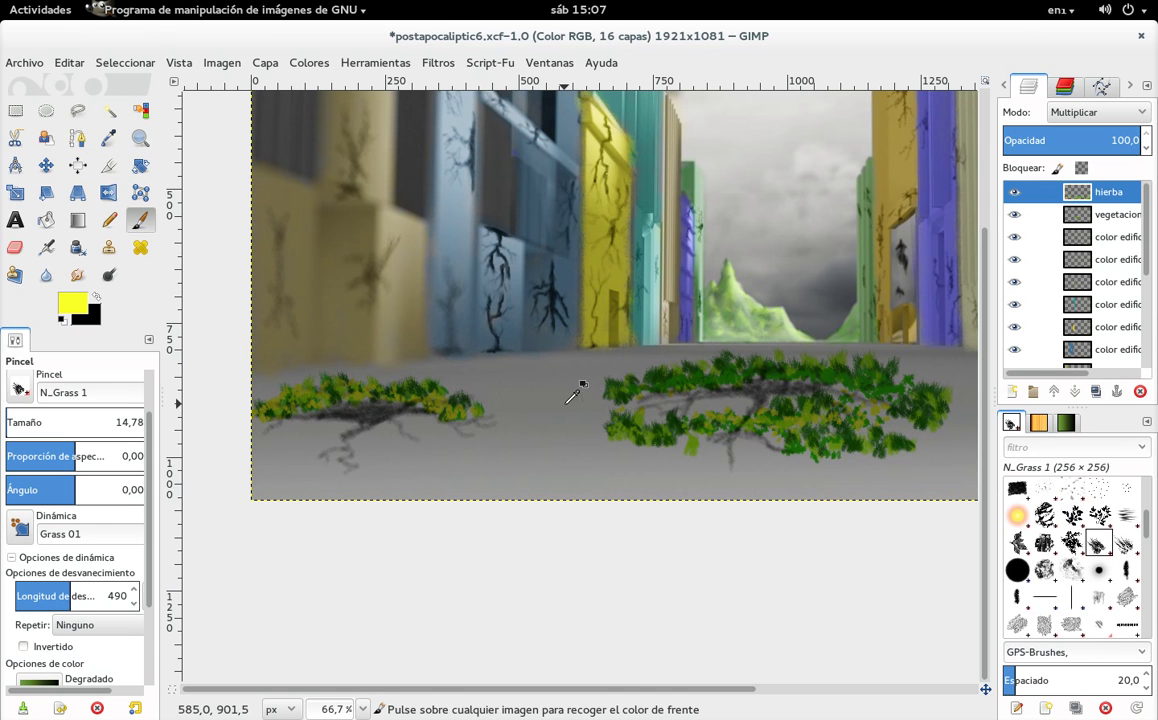
key("ctrl+s")
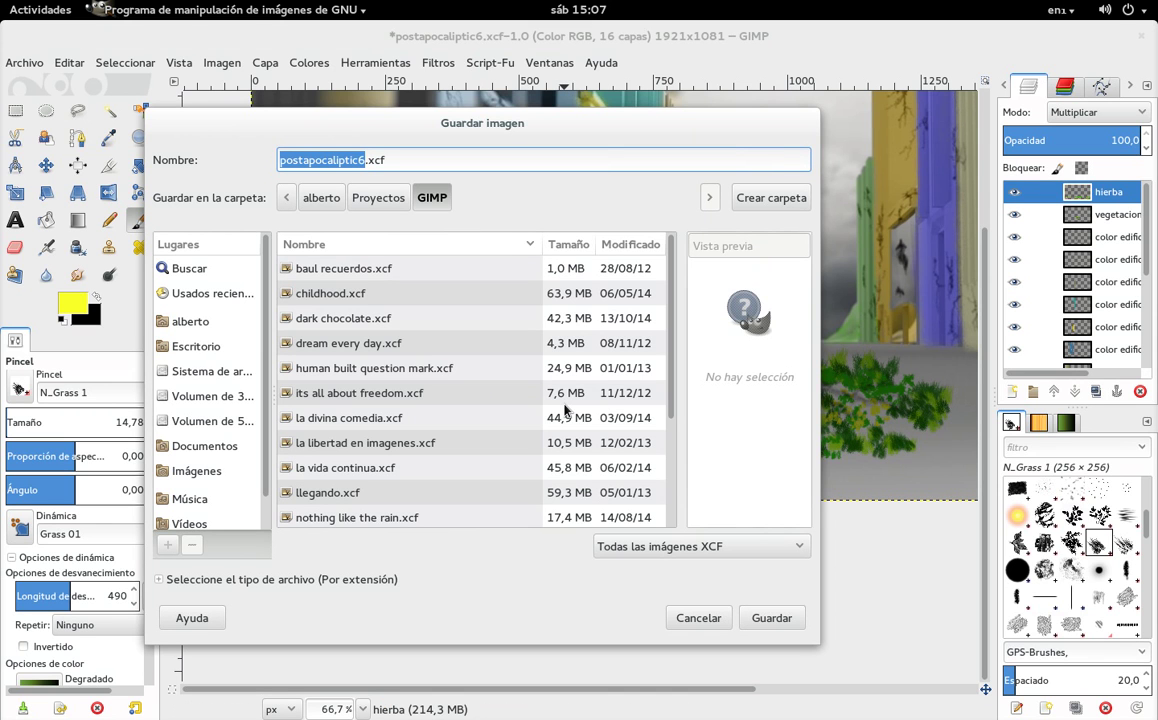
Step: Change the file's version digit to 7 and save as postapocaliptic7.xcf
key("Right")
key("BackSpace")
type("7")
key("Return")
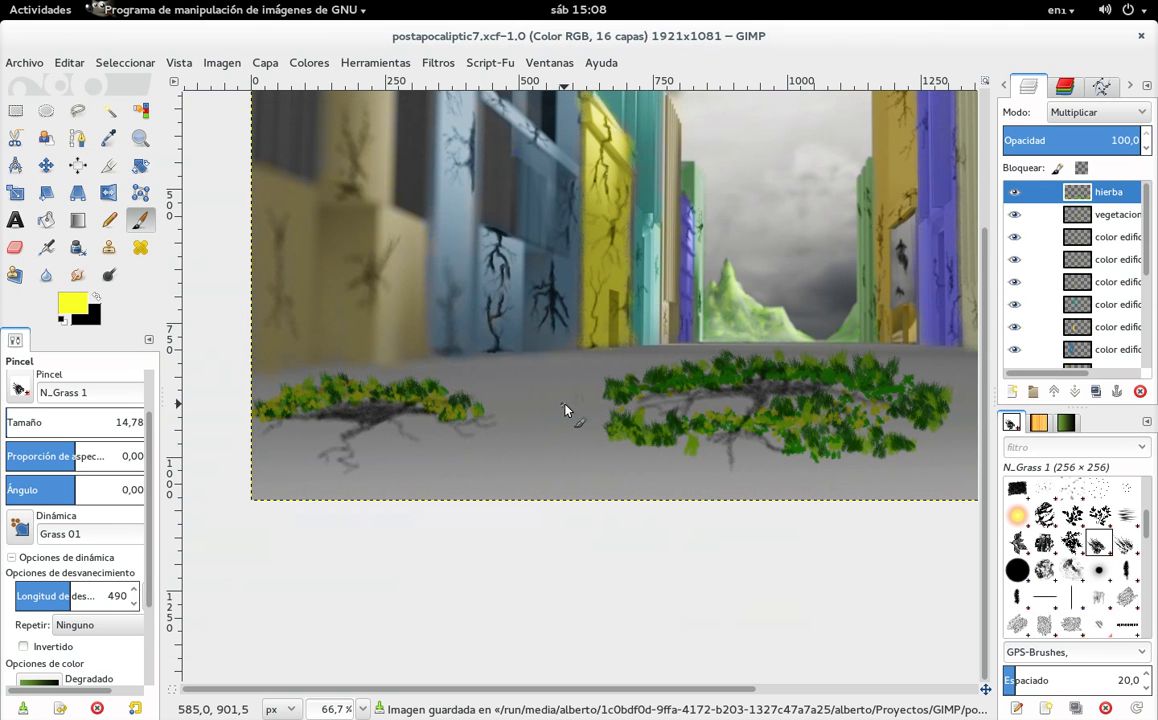
Step: Dab a yellow-green a9f90f speck on the central tuft
left_click_drag(788, 395, 533, 489)
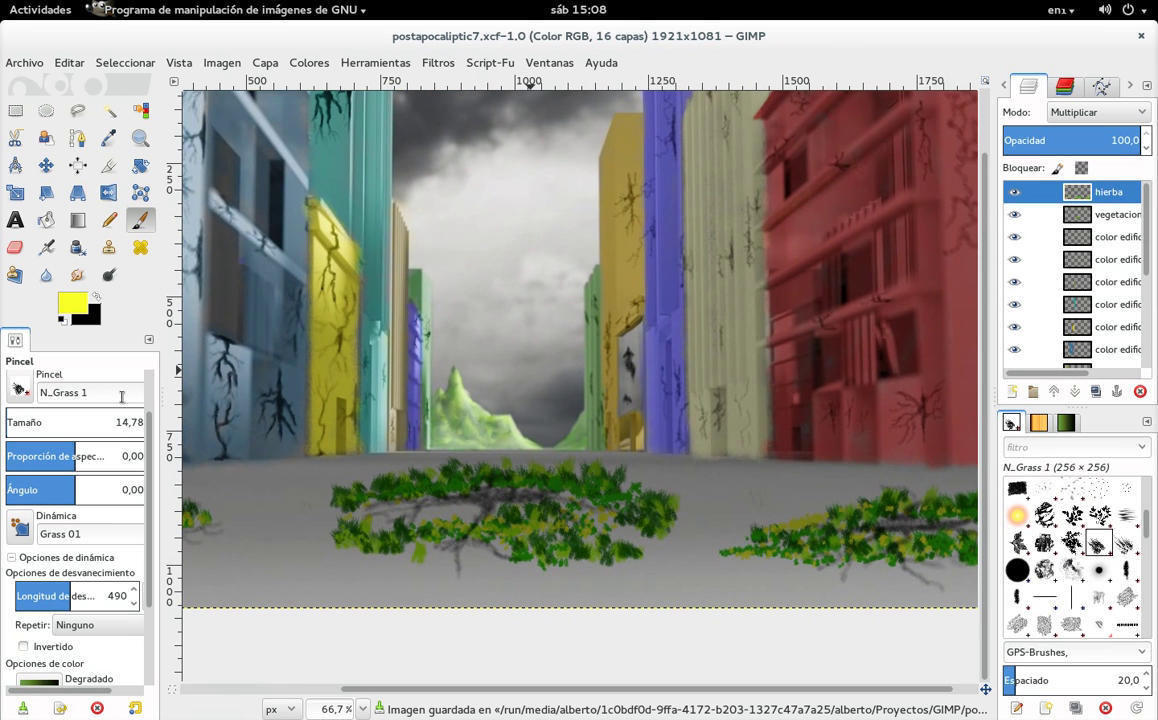
left_click(71, 303)
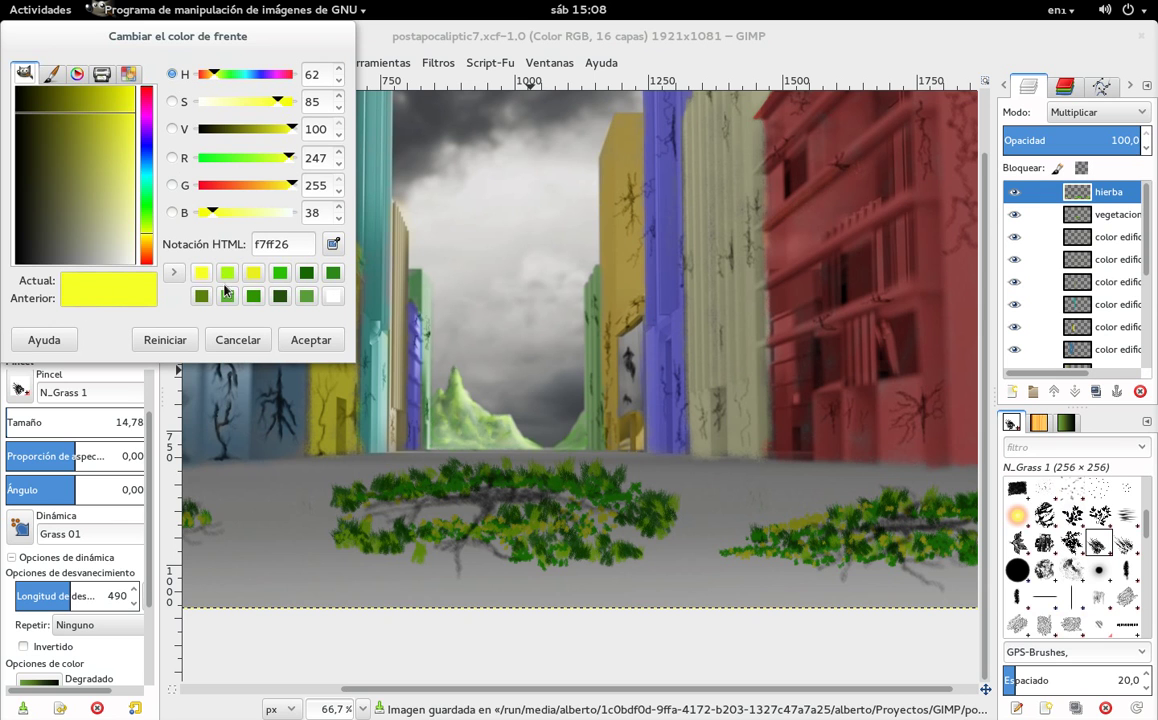
left_click(227, 272)
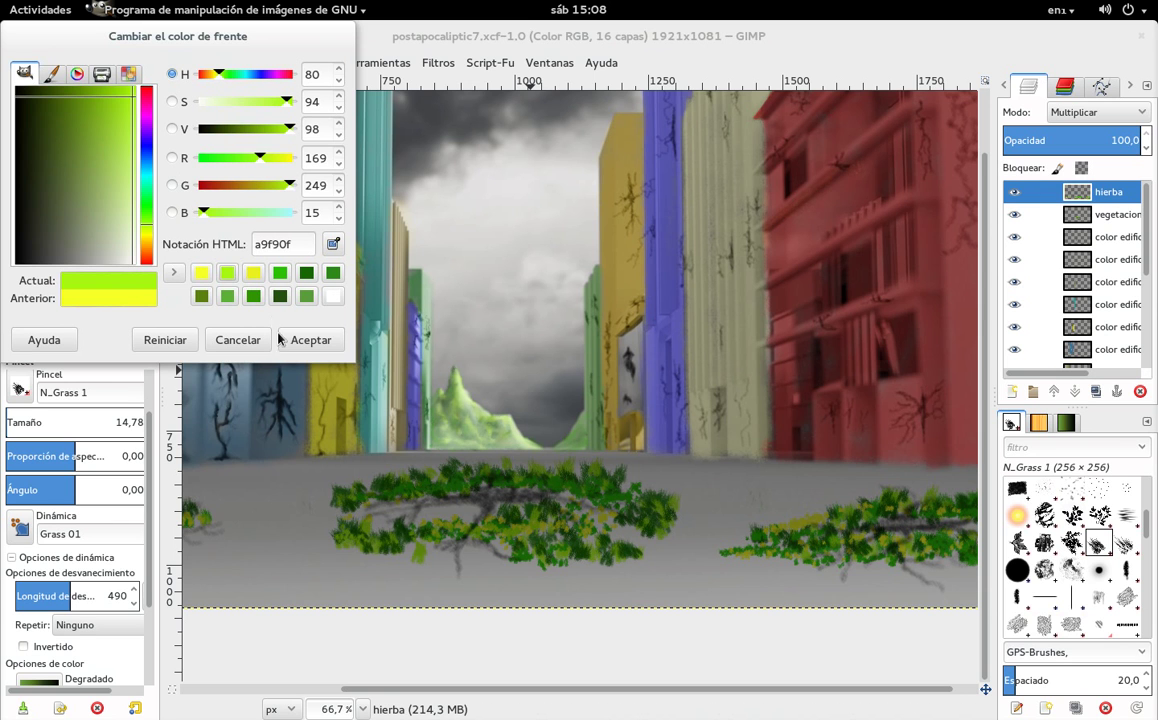
left_click(296, 342)
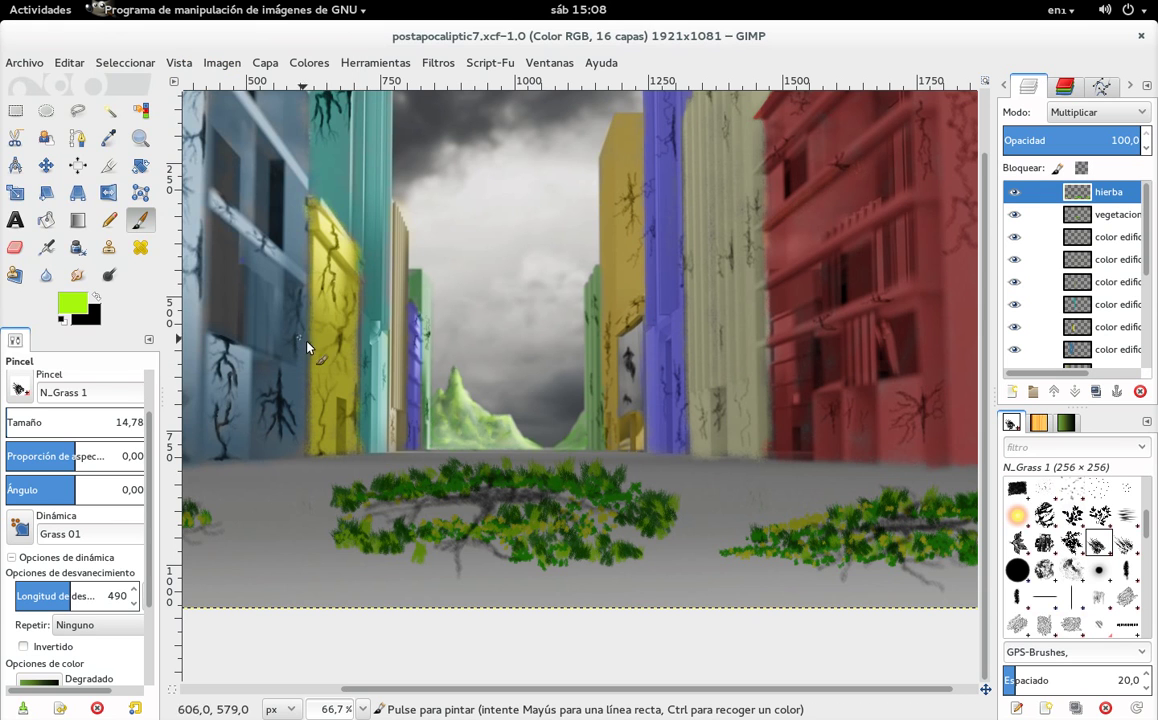
left_click(478, 466)
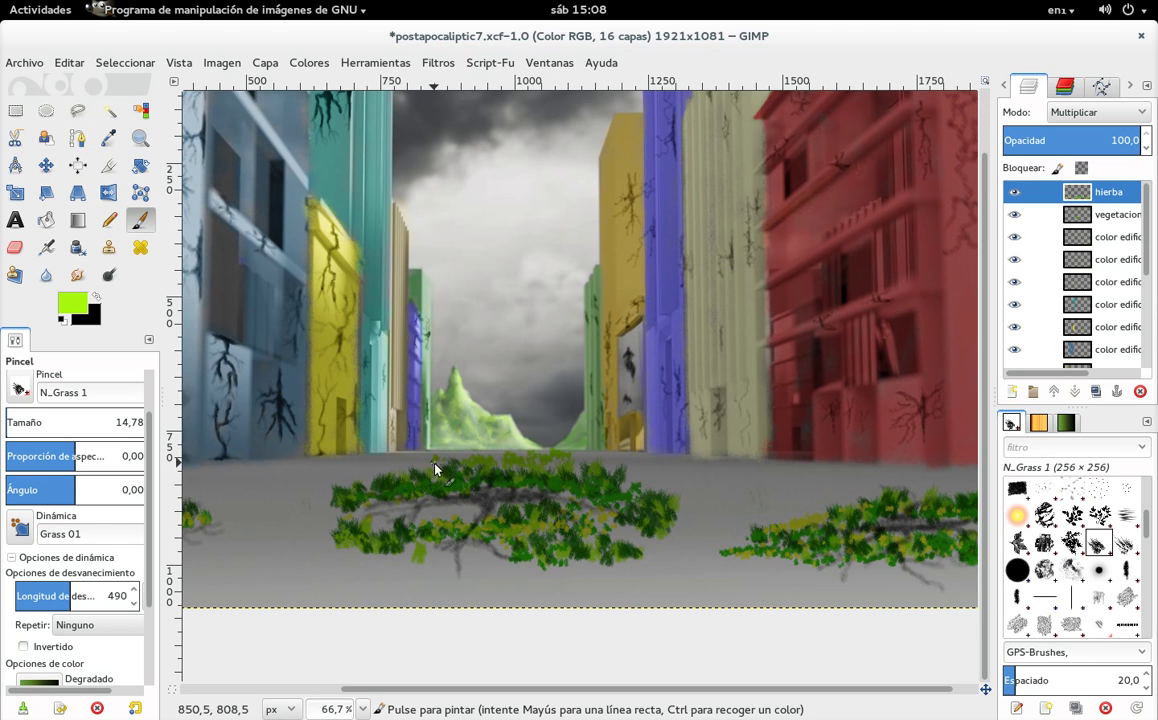
Step: With dark green 176804 and brush size about 8, thicken dark dabs atop the central grass
left_click(75, 297)
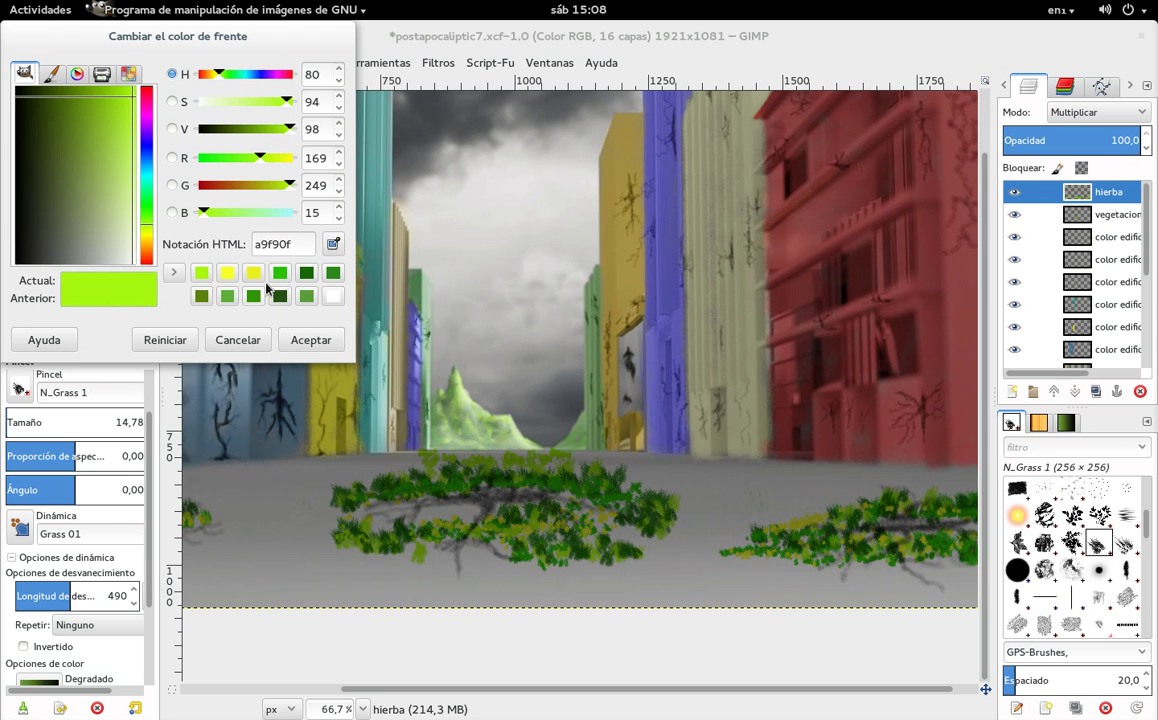
left_click(306, 272)
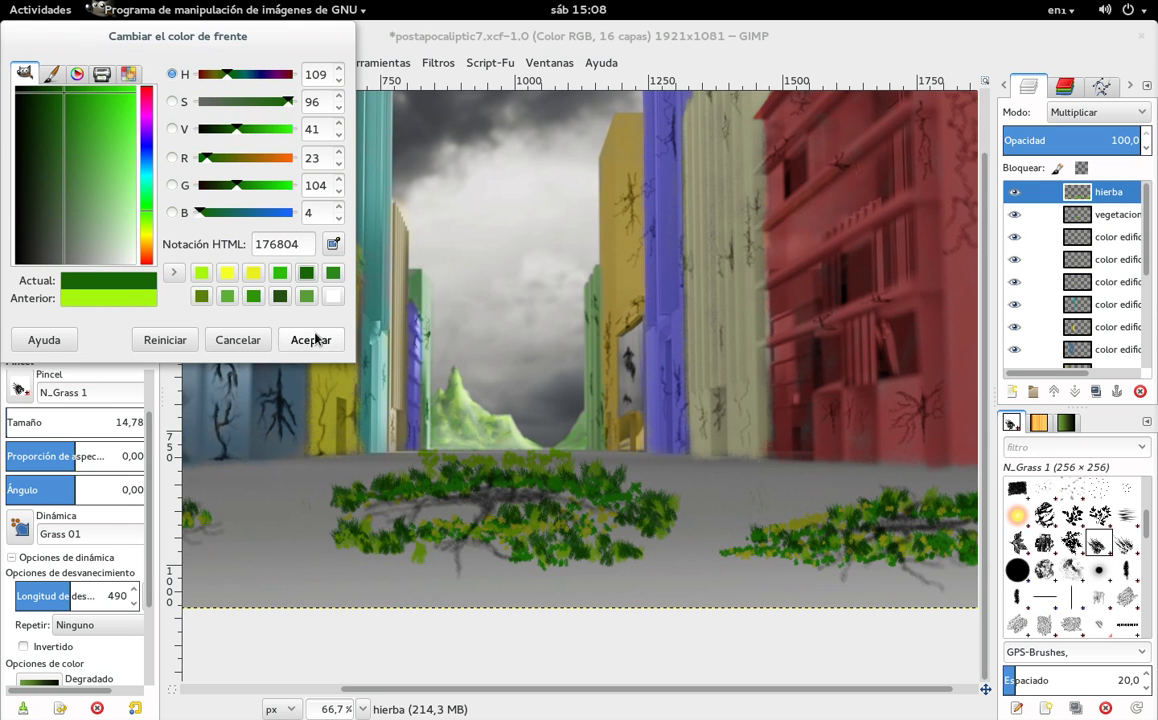
left_click(315, 340)
left_click_drag(62, 428, 50, 428)
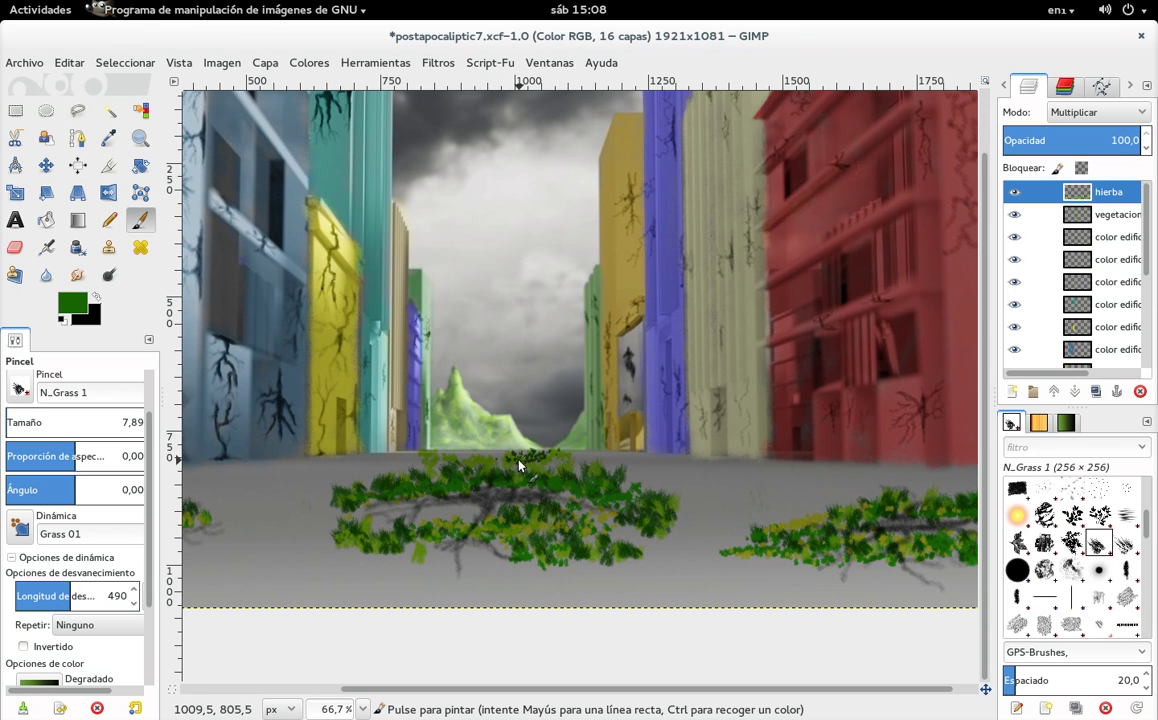
left_click_drag(496, 455, 530, 455)
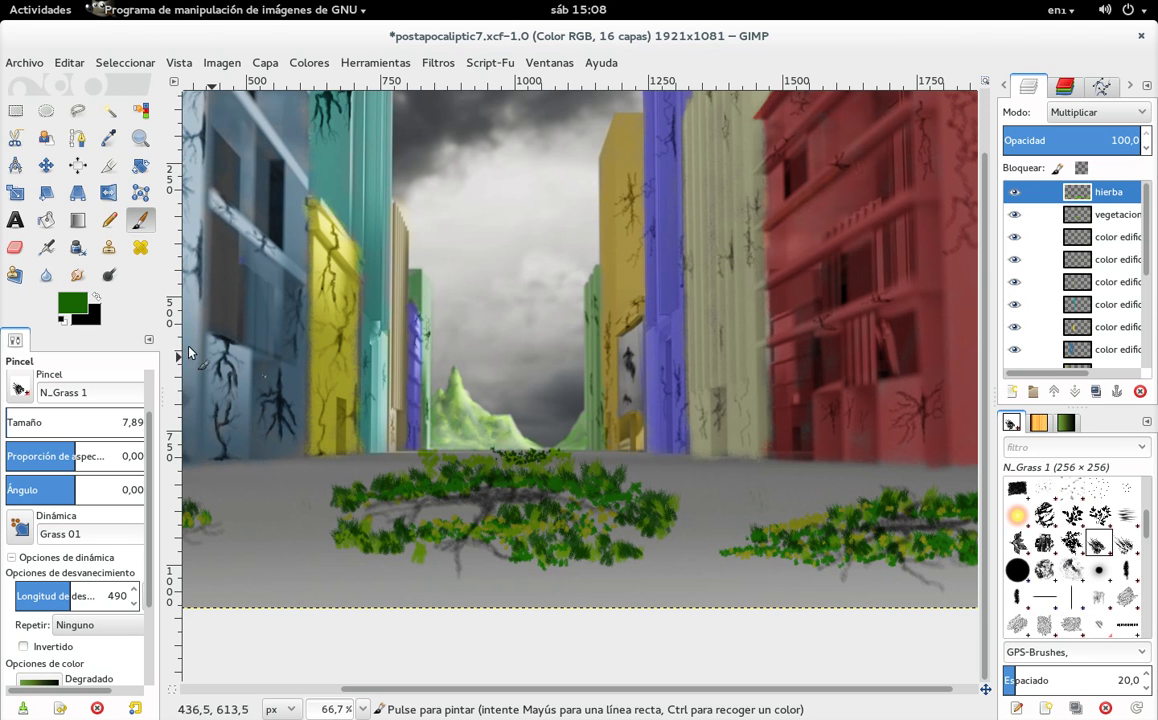
Step: Dab more dark green on the central patch and enlarge the brush to about 22
left_click(75, 302)
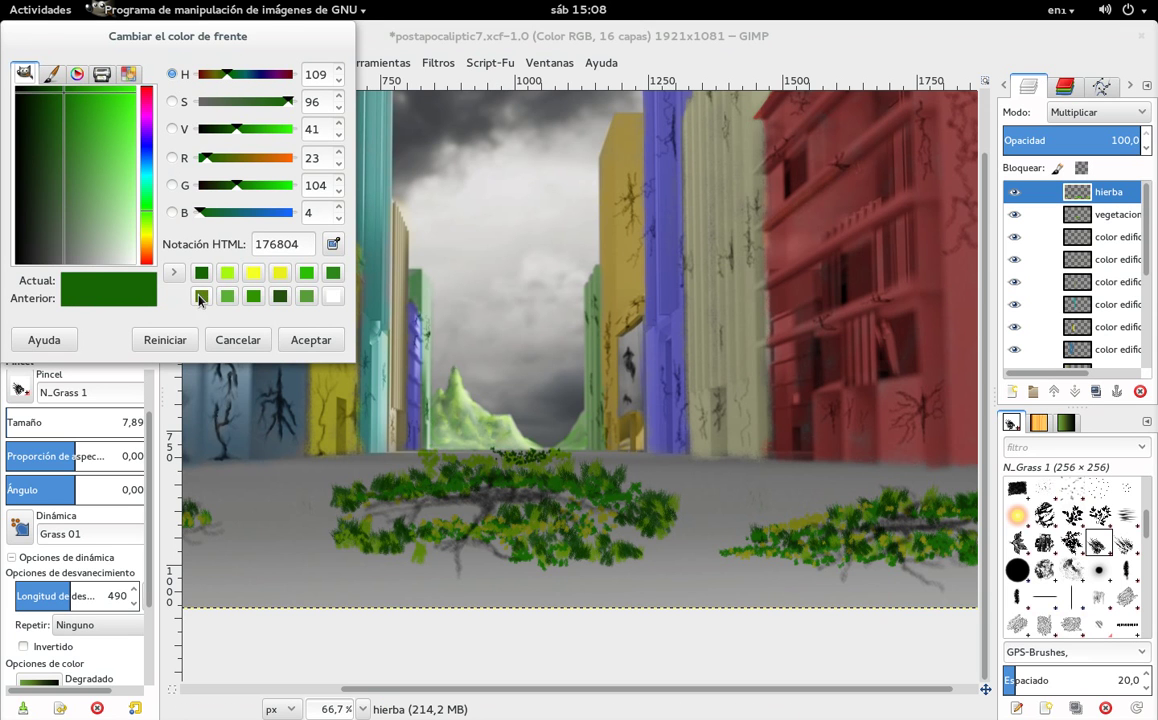
left_click(227, 296)
left_click(310, 340)
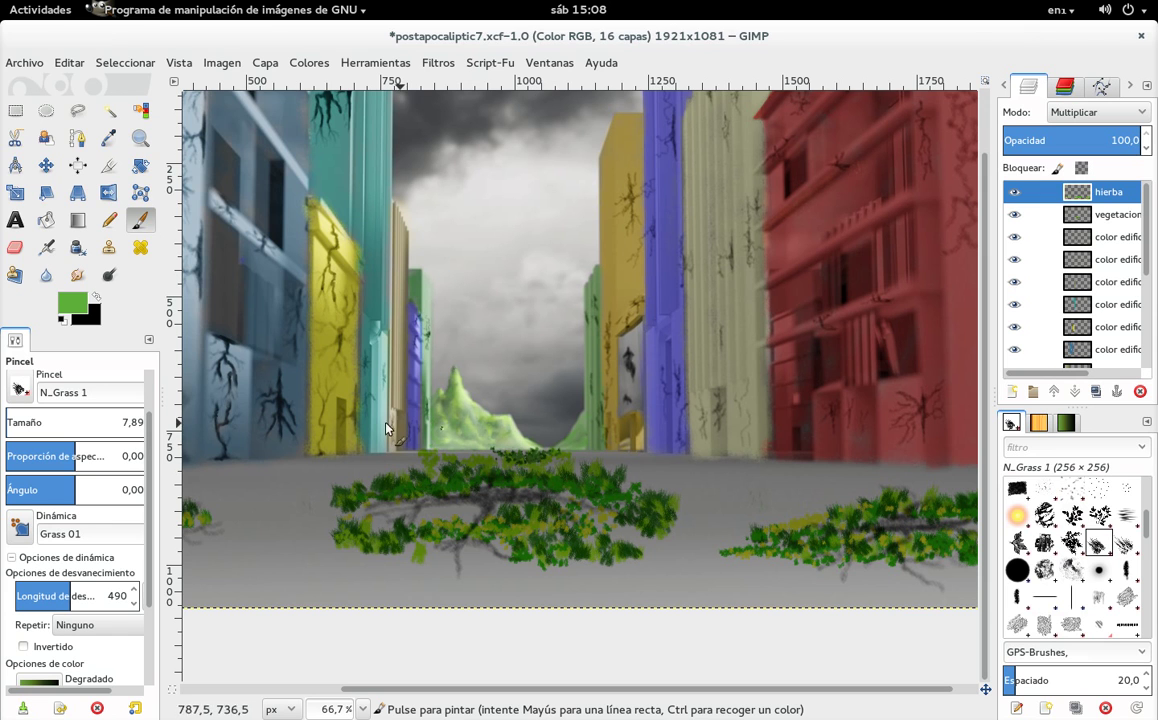
left_click(73, 300)
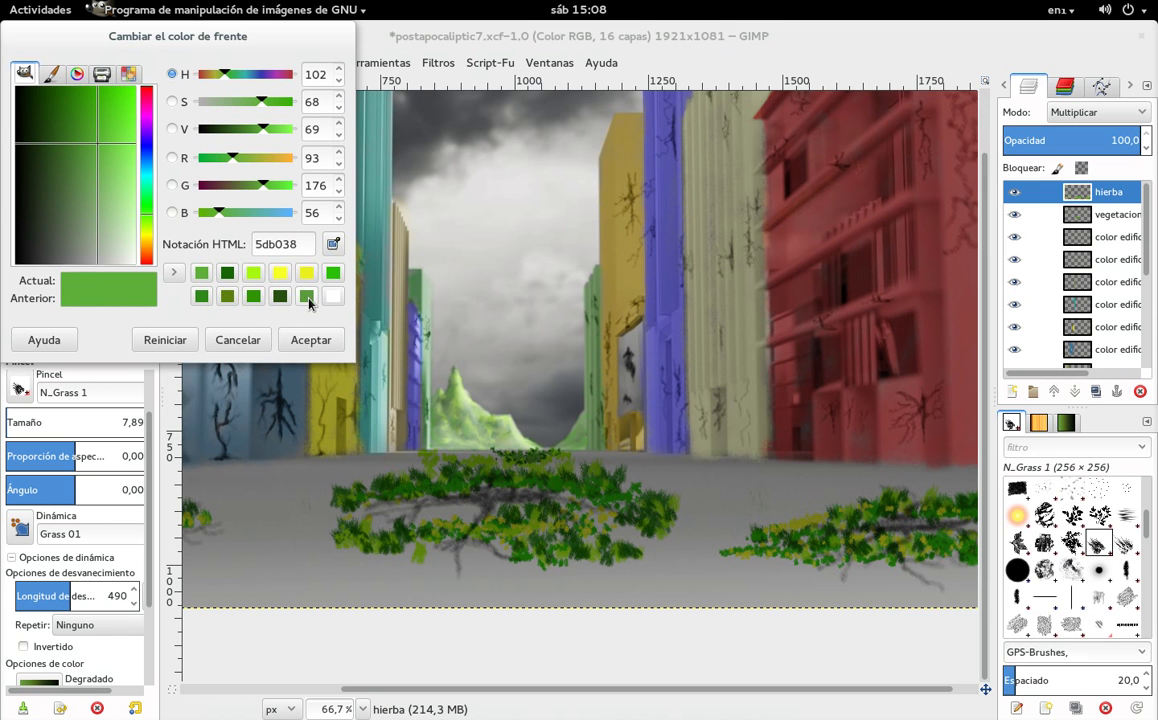
left_click(280, 296)
left_click(311, 340)
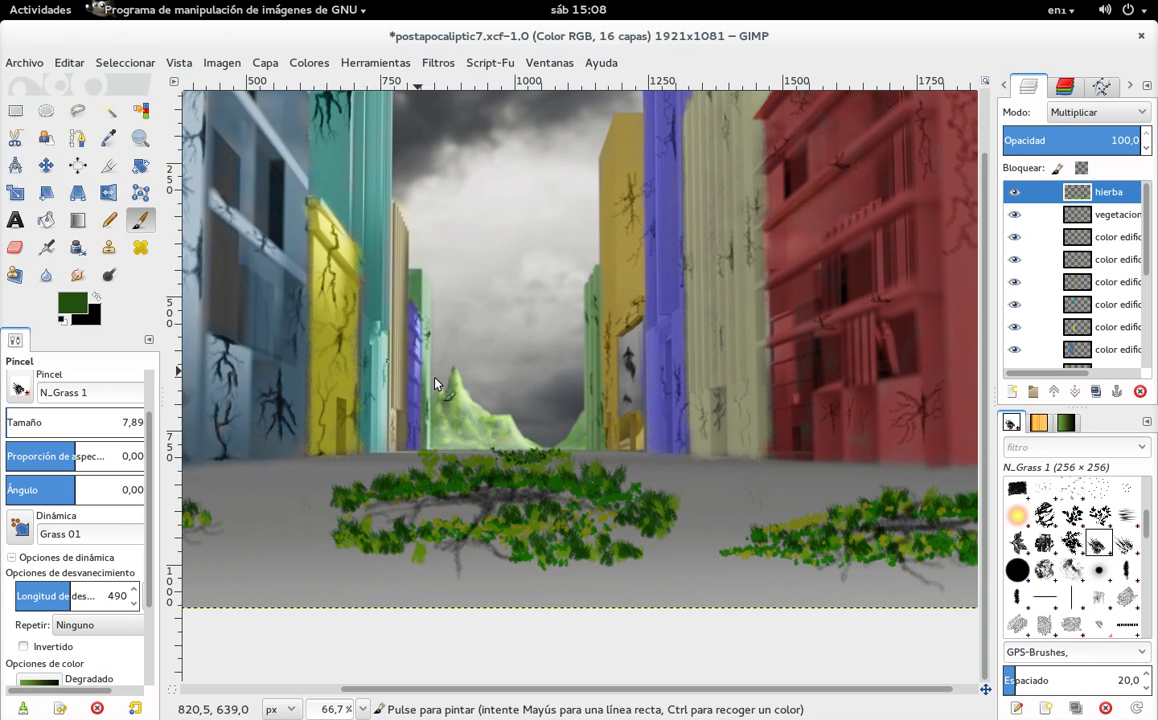
left_click(510, 460)
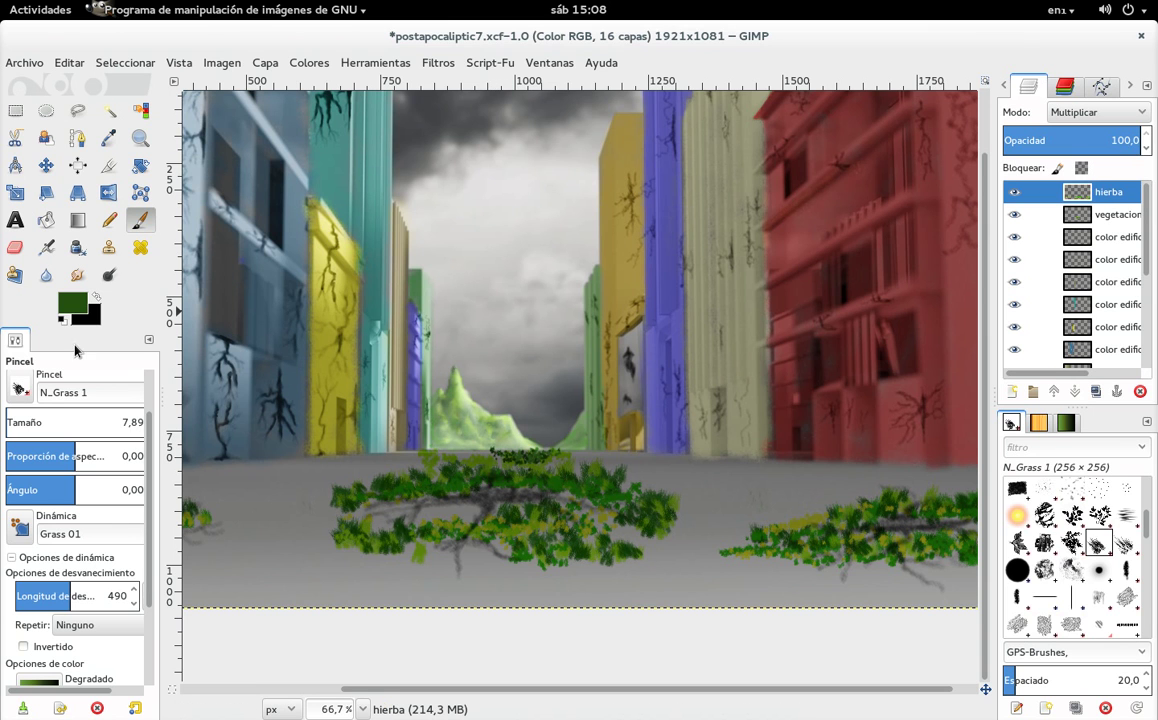
left_click_drag(22, 425, 55, 432)
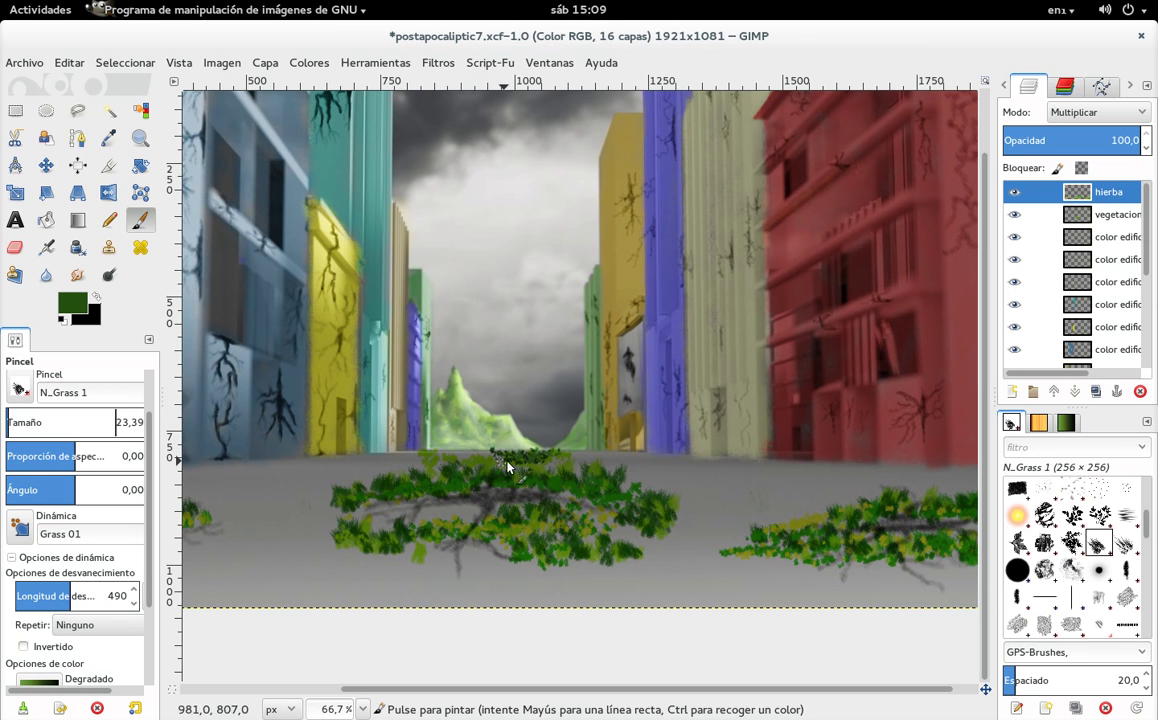
Step: Try yellow-green, then medium green from recent colours as the foreground colour
left_click(76, 304)
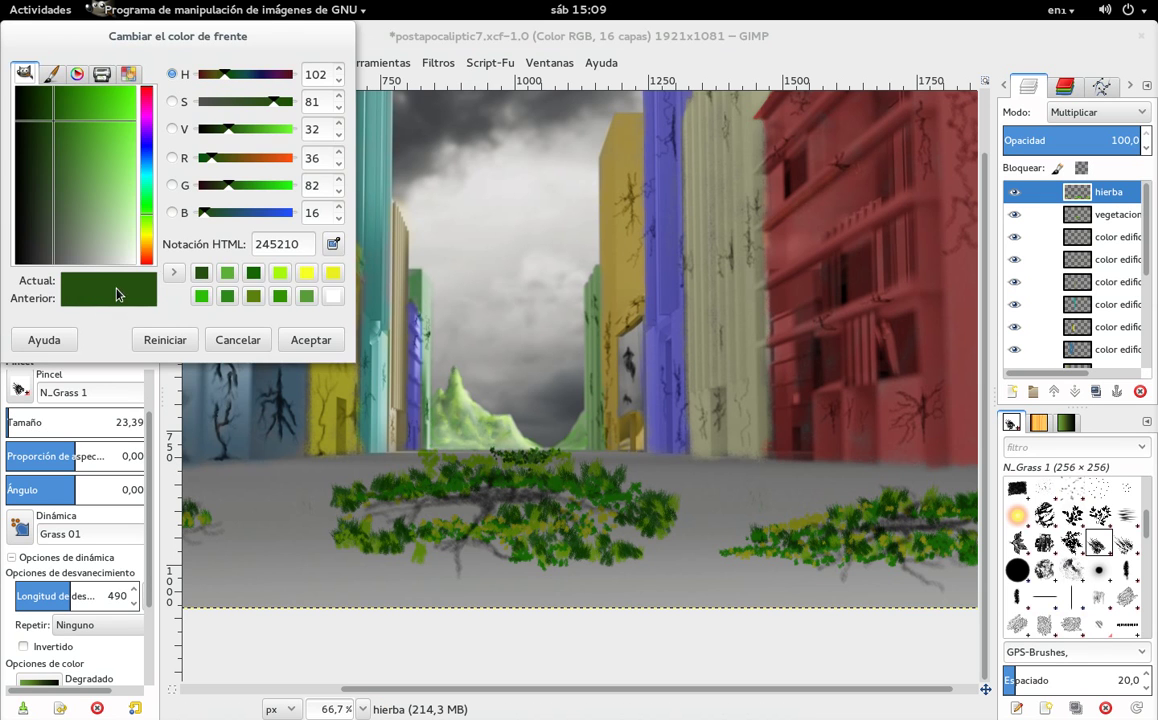
left_click(281, 275)
left_click(311, 340)
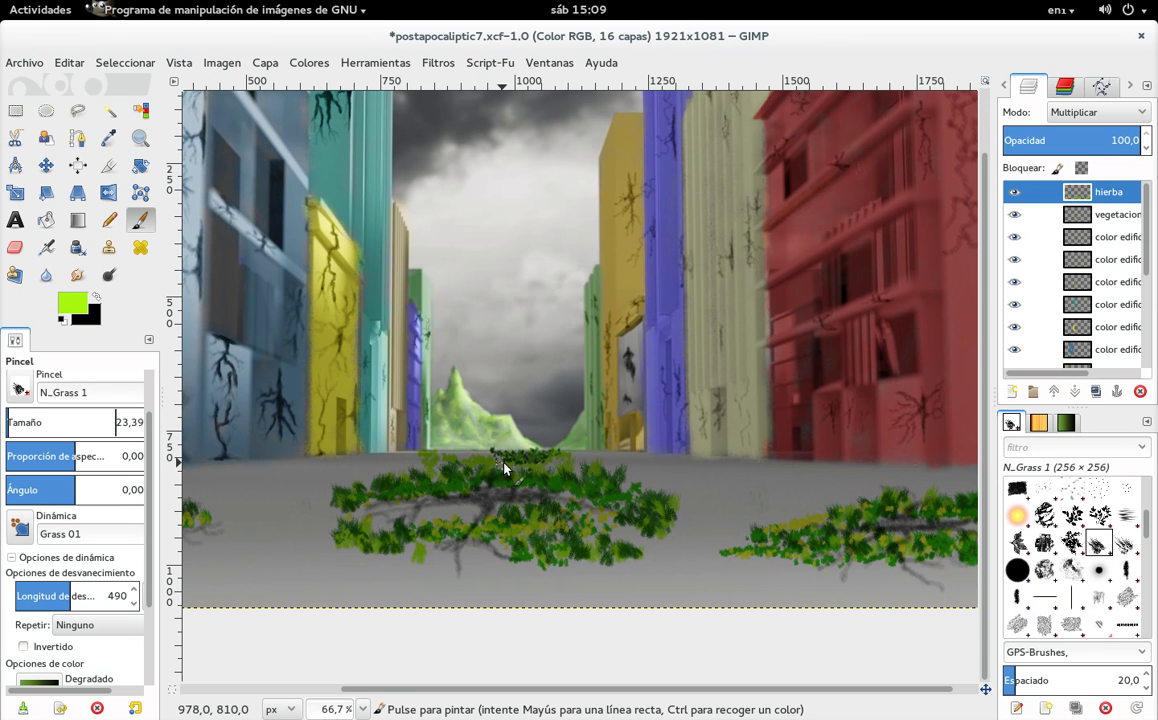
left_click(74, 302)
left_click(203, 294)
left_click(311, 340)
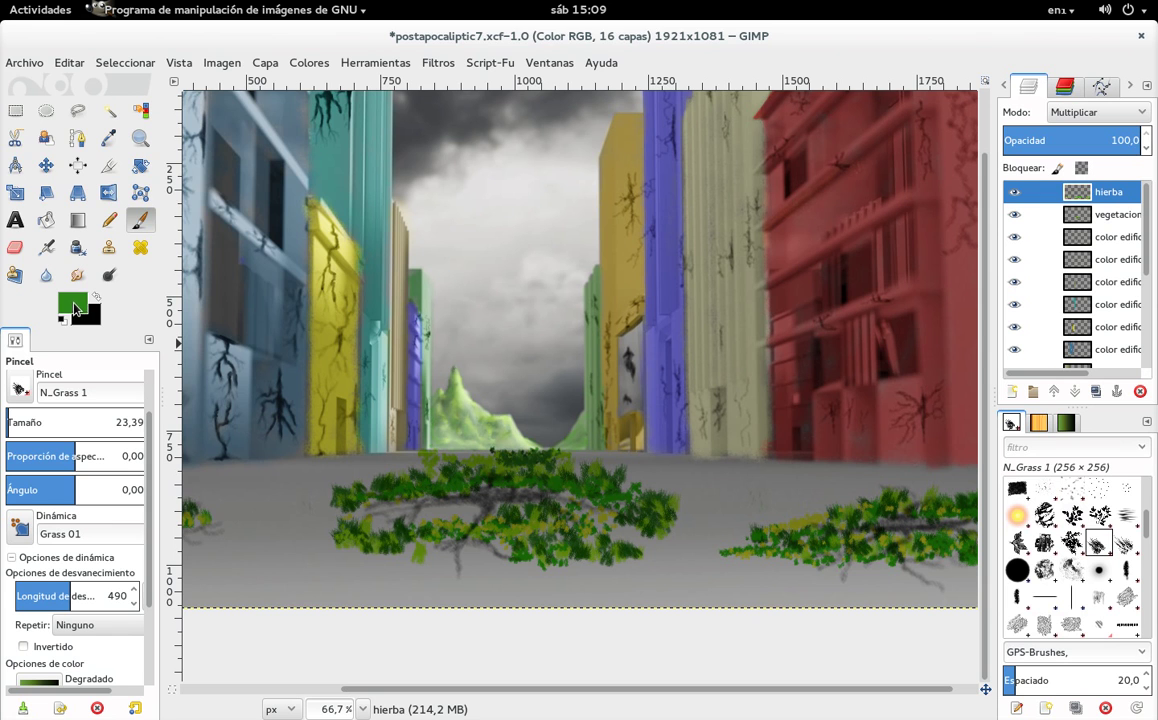
Step: With yellow, brush size 33.72 and aspect ratio 5.52, highlight the central grass top
left_click(73, 304)
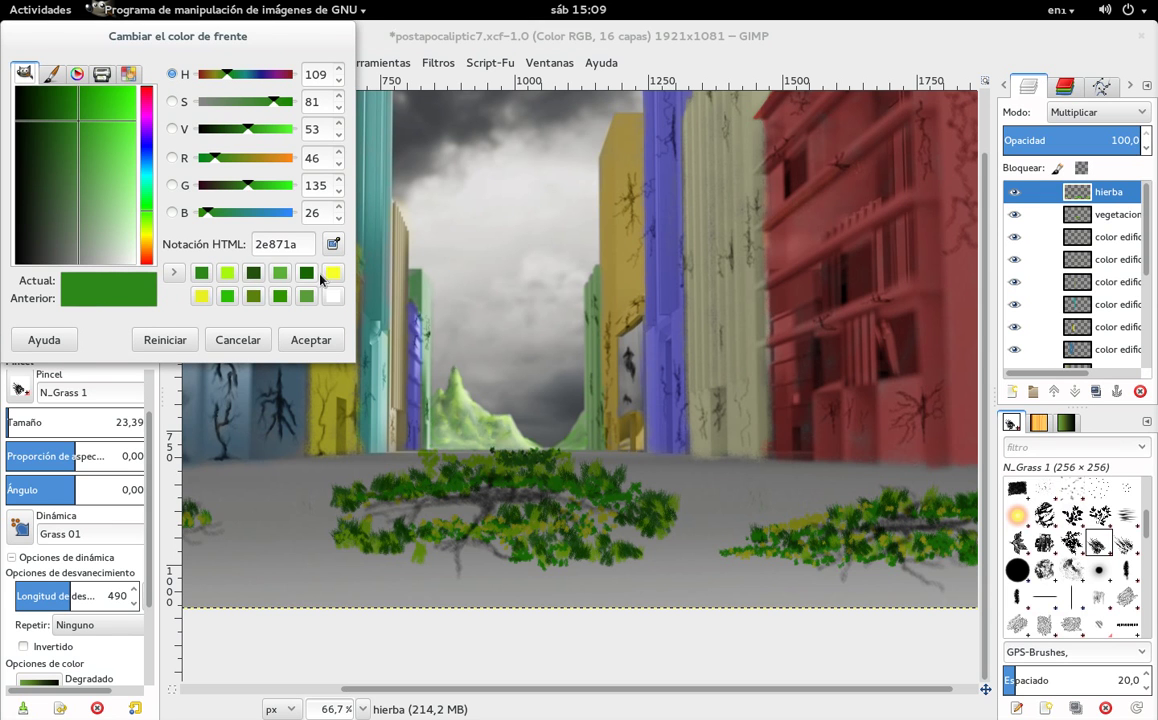
left_click(333, 272)
left_click(311, 340)
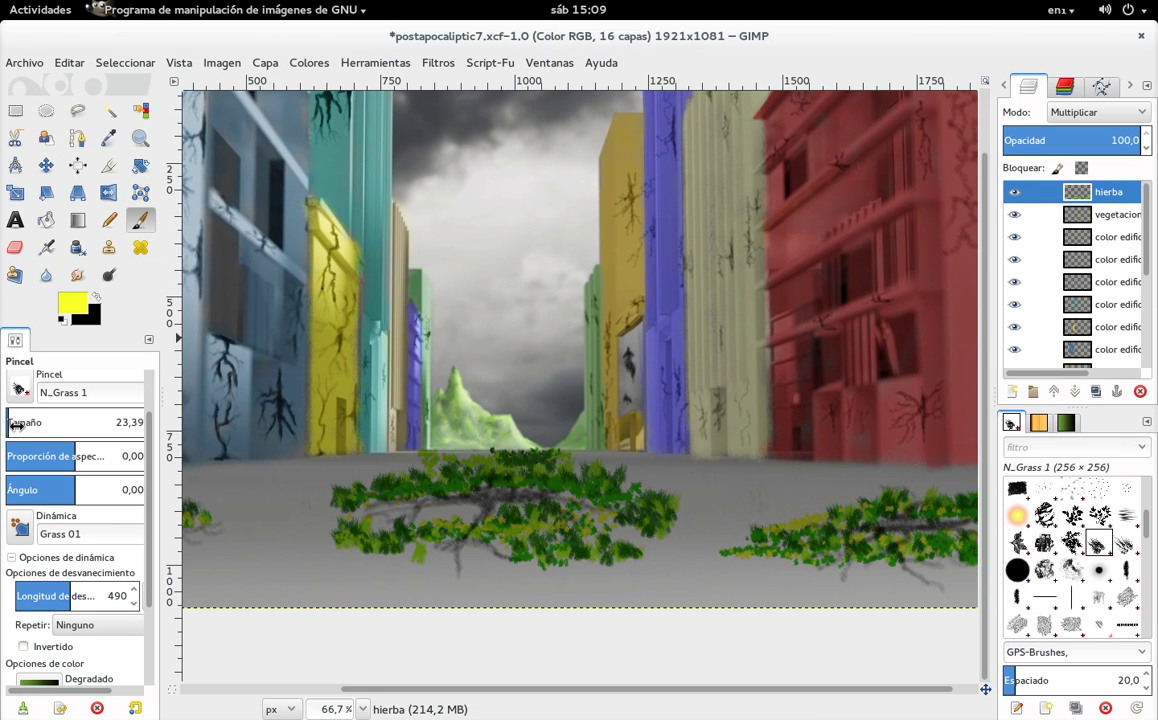
left_click_drag(20, 431, 40, 431)
left_click(121, 452)
left_click_drag(425, 447, 503, 471)
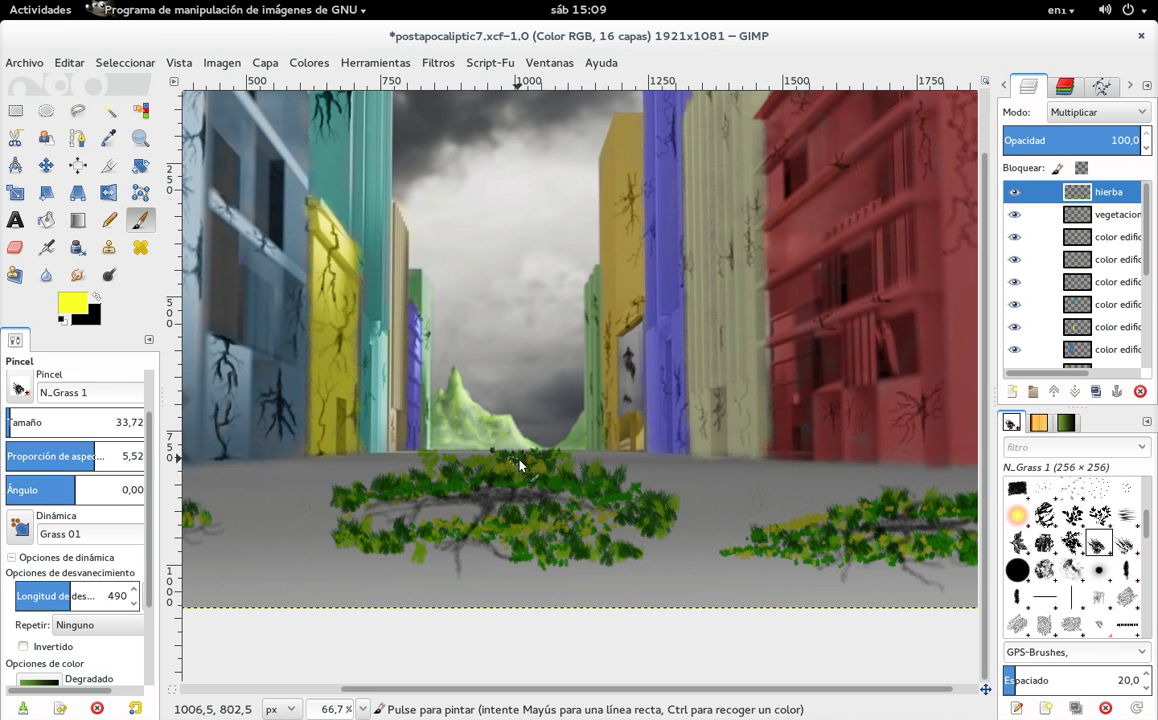
Step: Switch the foreground colour to lime green from recent colours
left_click(75, 313)
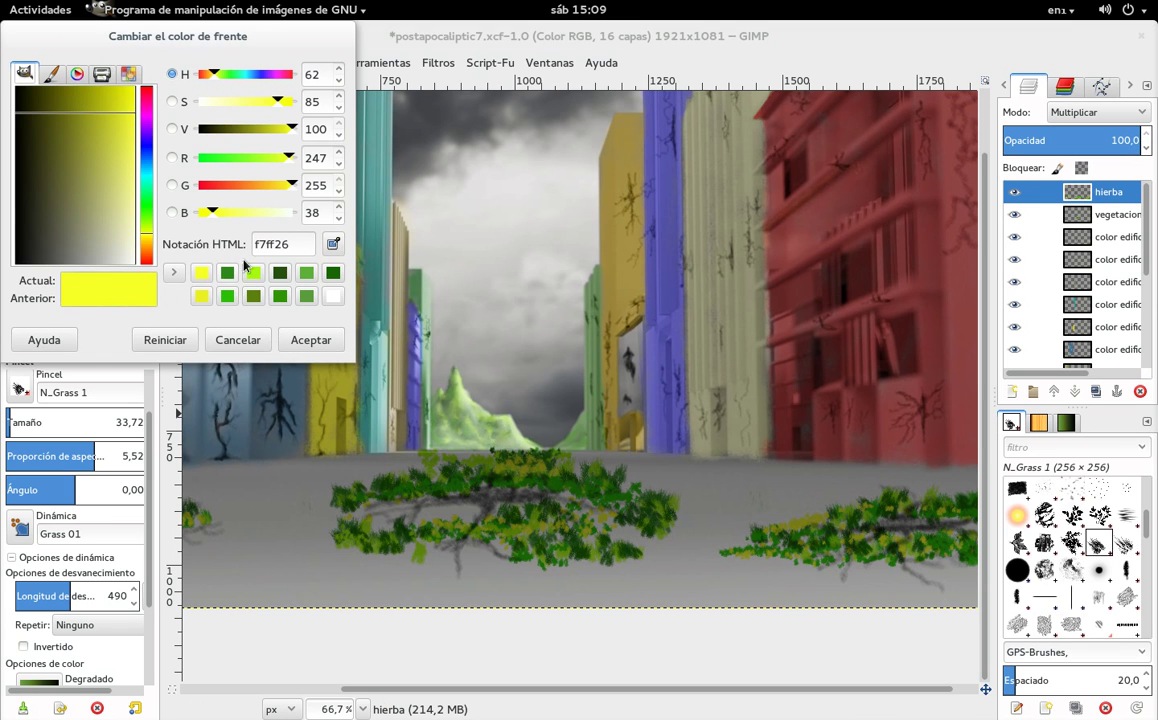
left_click(233, 253)
left_click(313, 338)
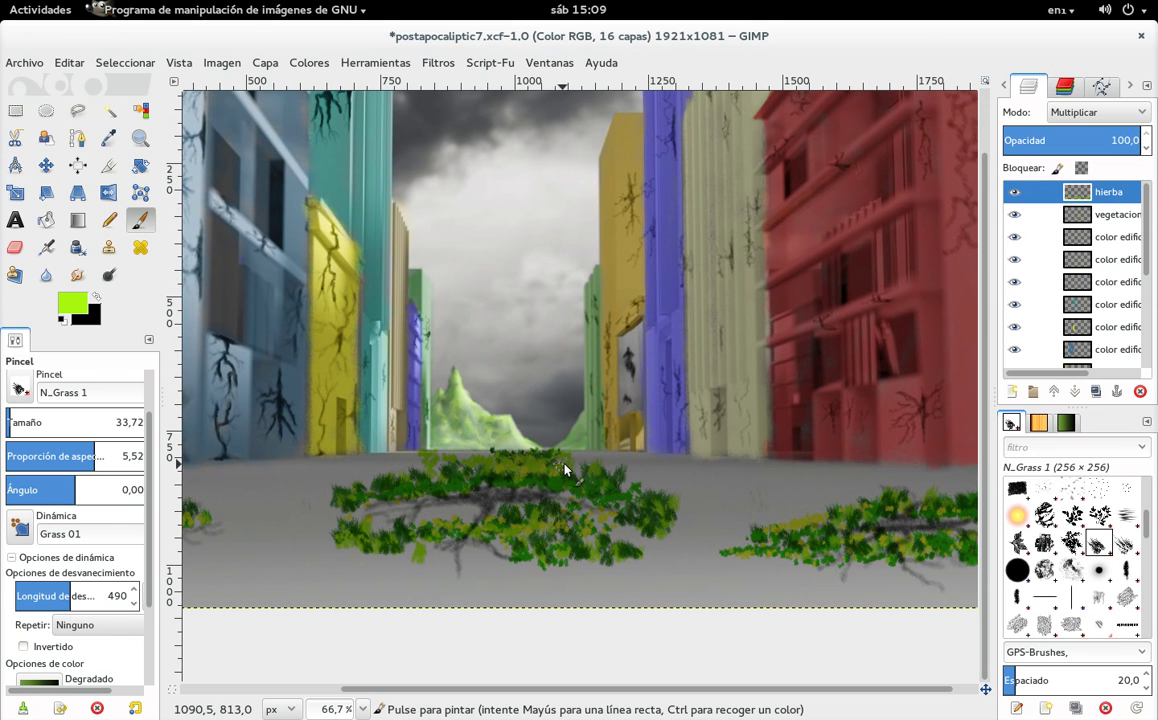
mouse_move(489, 448)
left_mouse_down()
mouse_move(477, 444)
mouse_move(612, 388)
mouse_move(707, 426)
left_mouse_up()
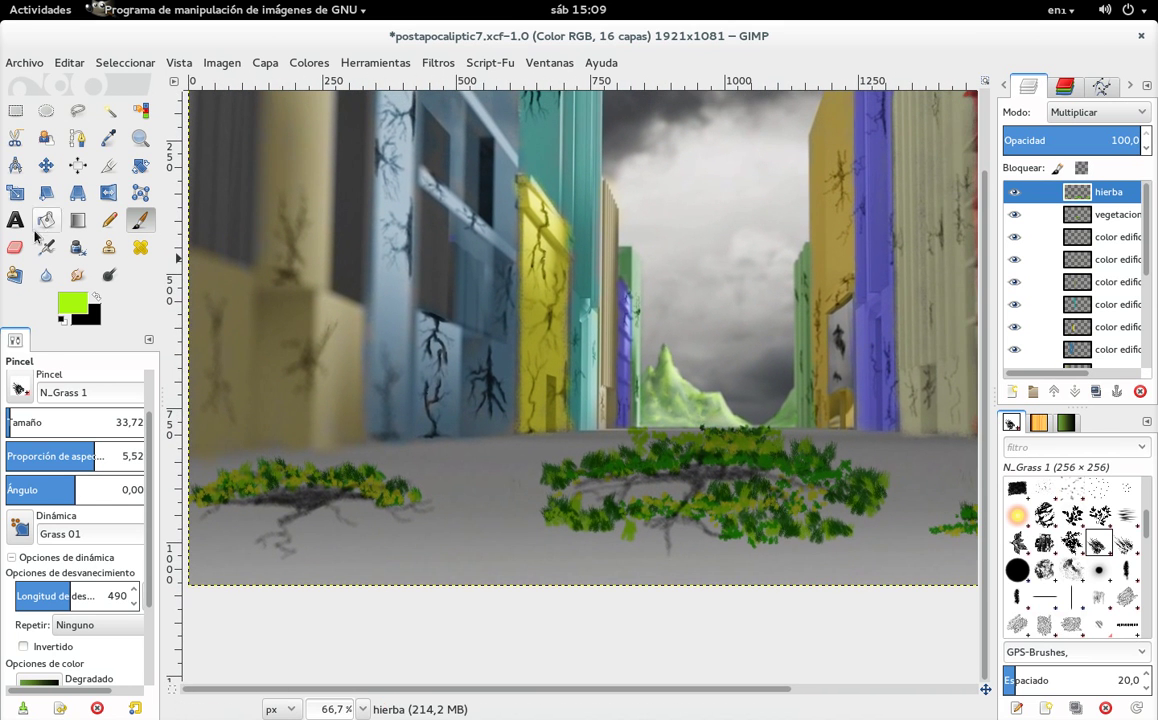
Step: Select the Smudge tool with its strength set to 50
left_click(77, 274)
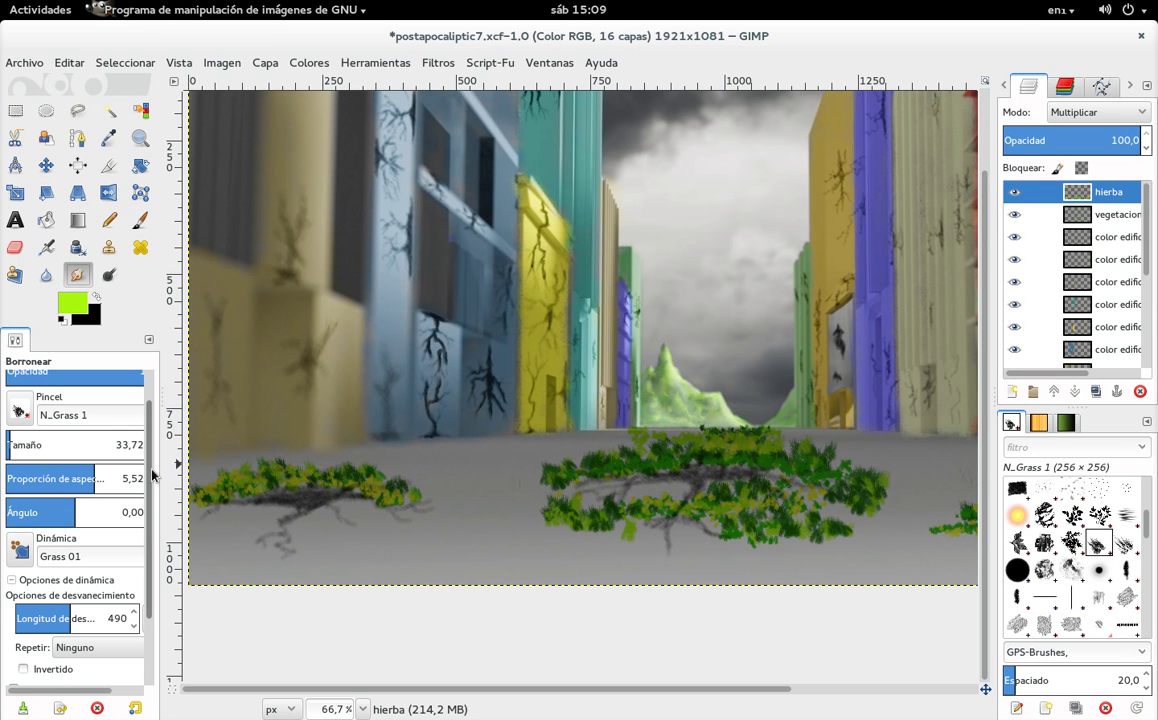
scroll(150, 464, "up", 1)
scroll(148, 464, "up", 2)
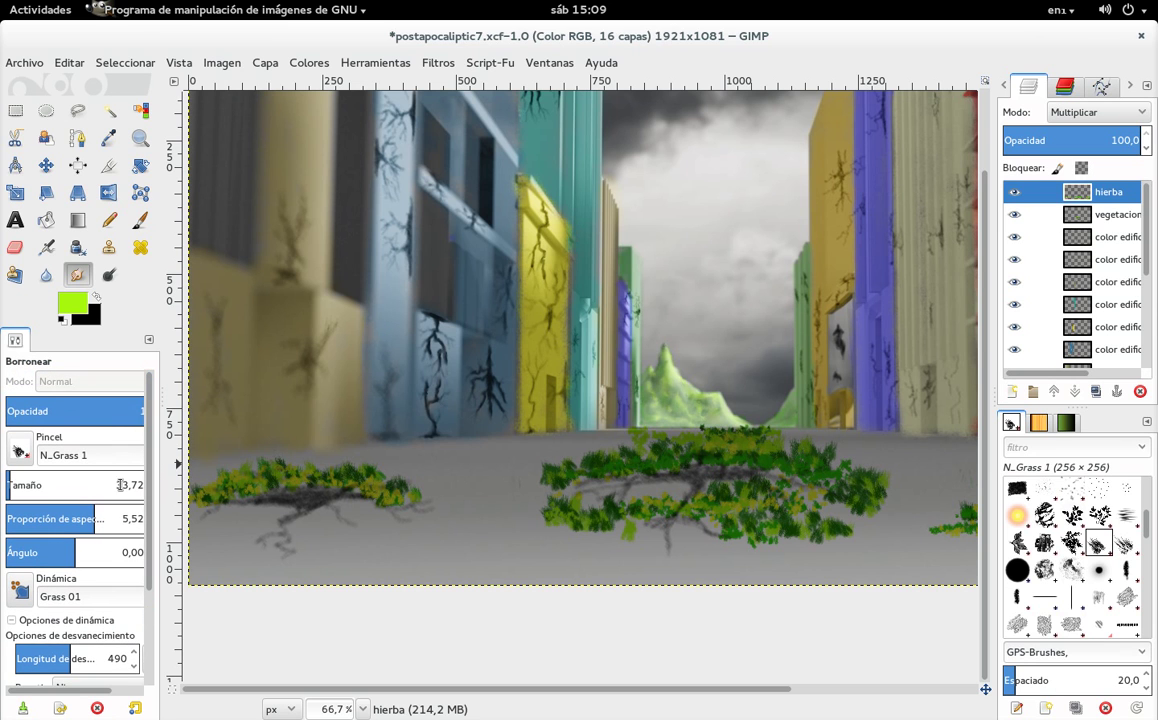
left_click(90, 408)
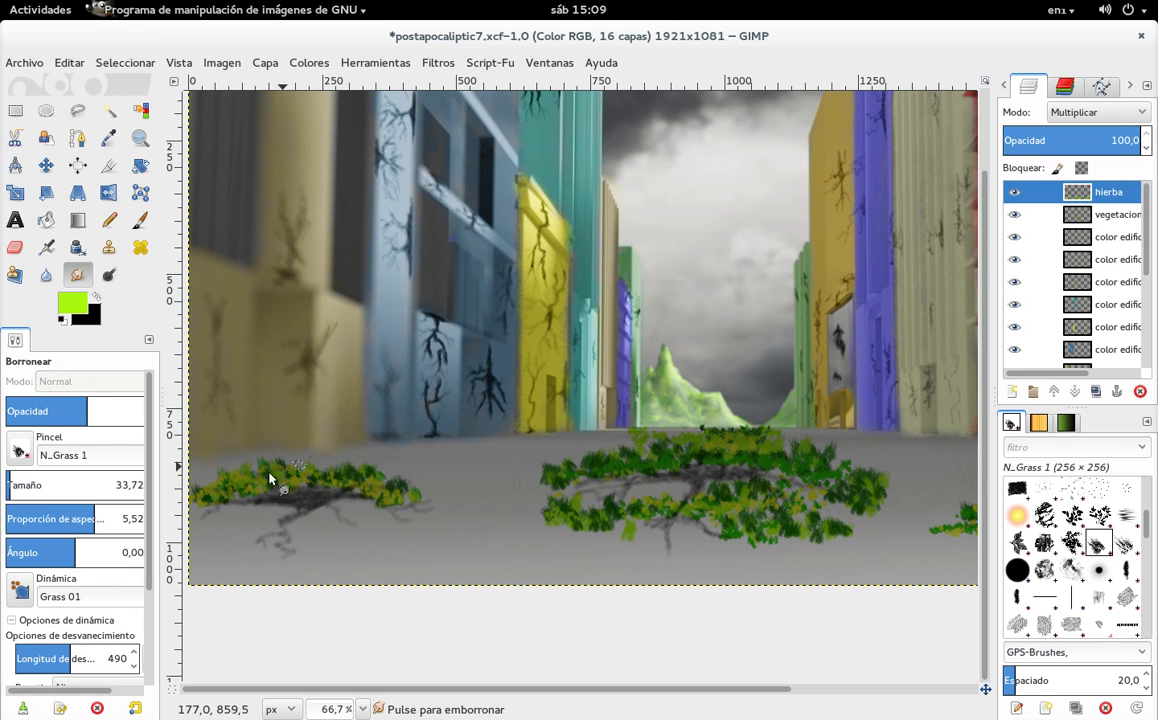
left_click_drag(97, 690, 115, 690)
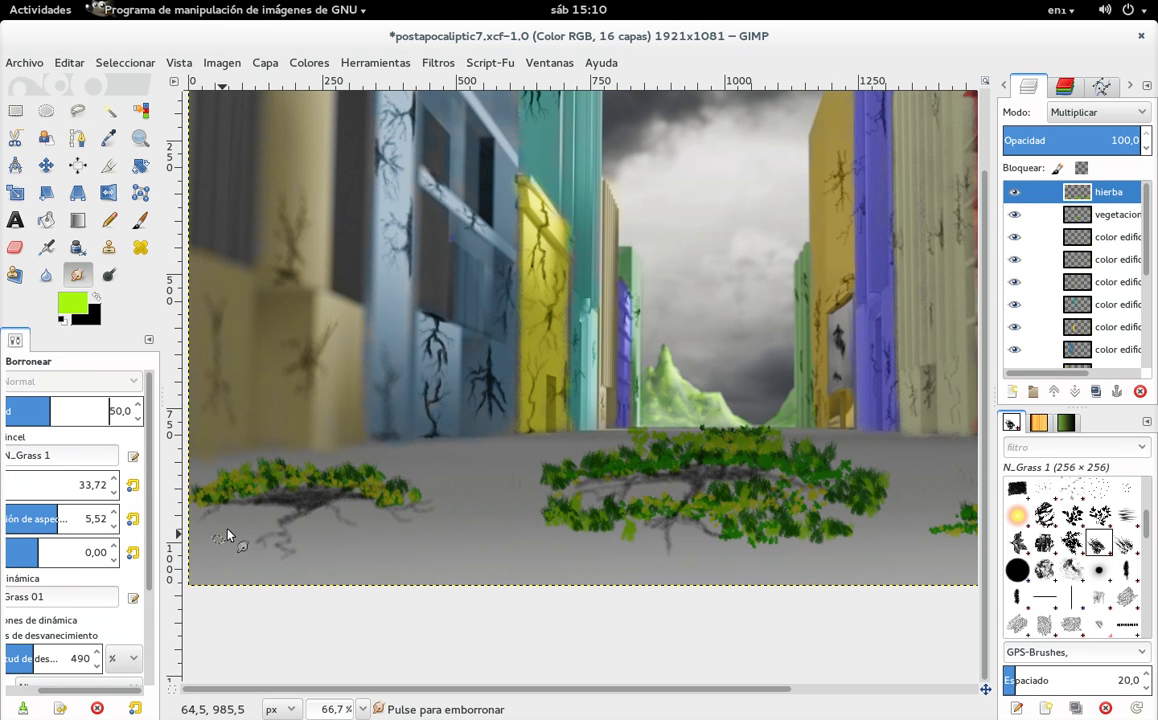
Step: Smear the right grass tuft's edges into the ground cracks
scroll(279, 492, "left", 3)
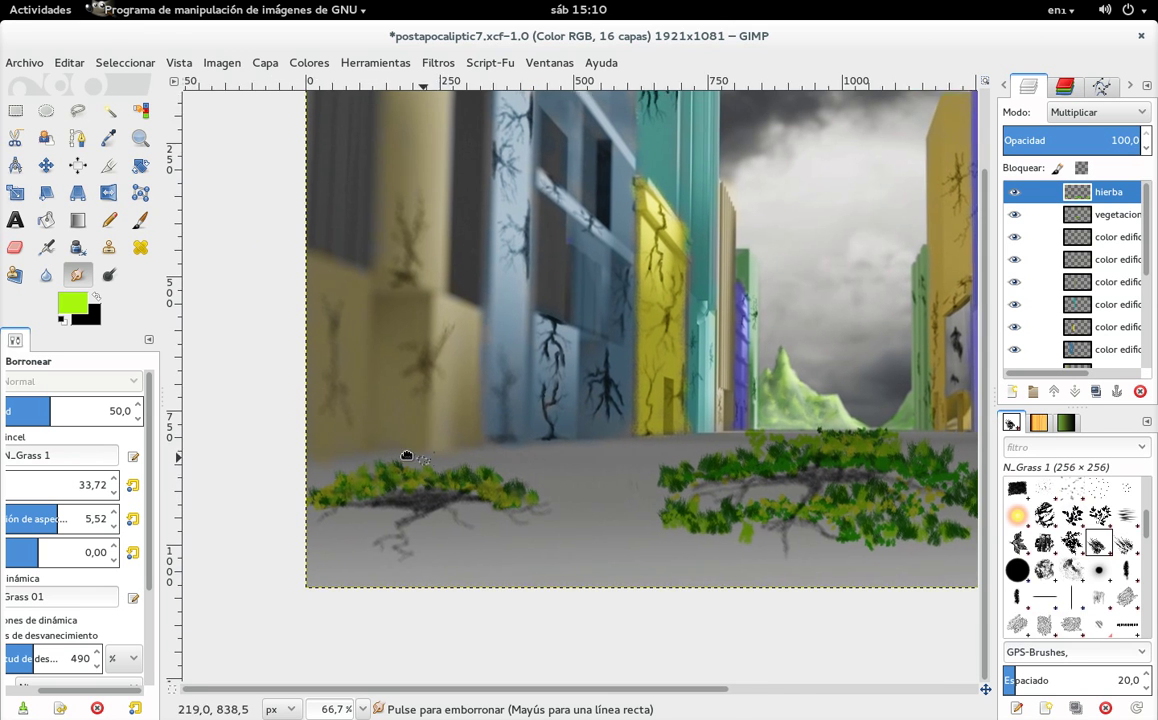
scroll(537, 492, "right", 3)
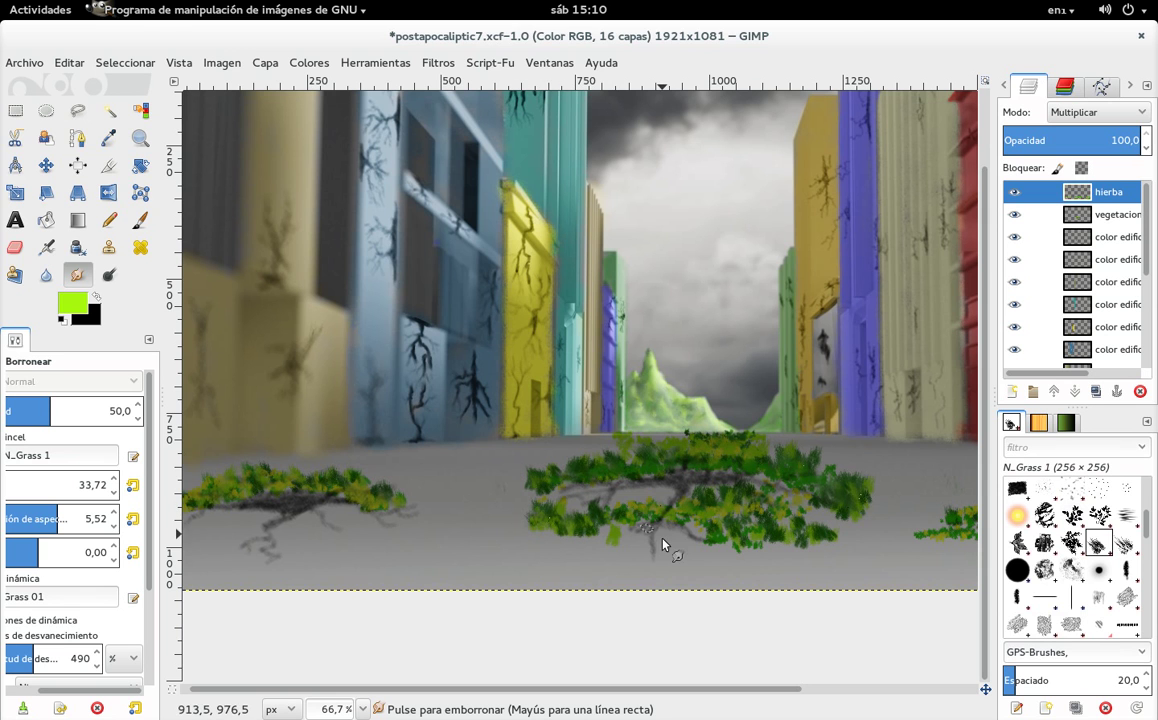
scroll(698, 500, "right", 2)
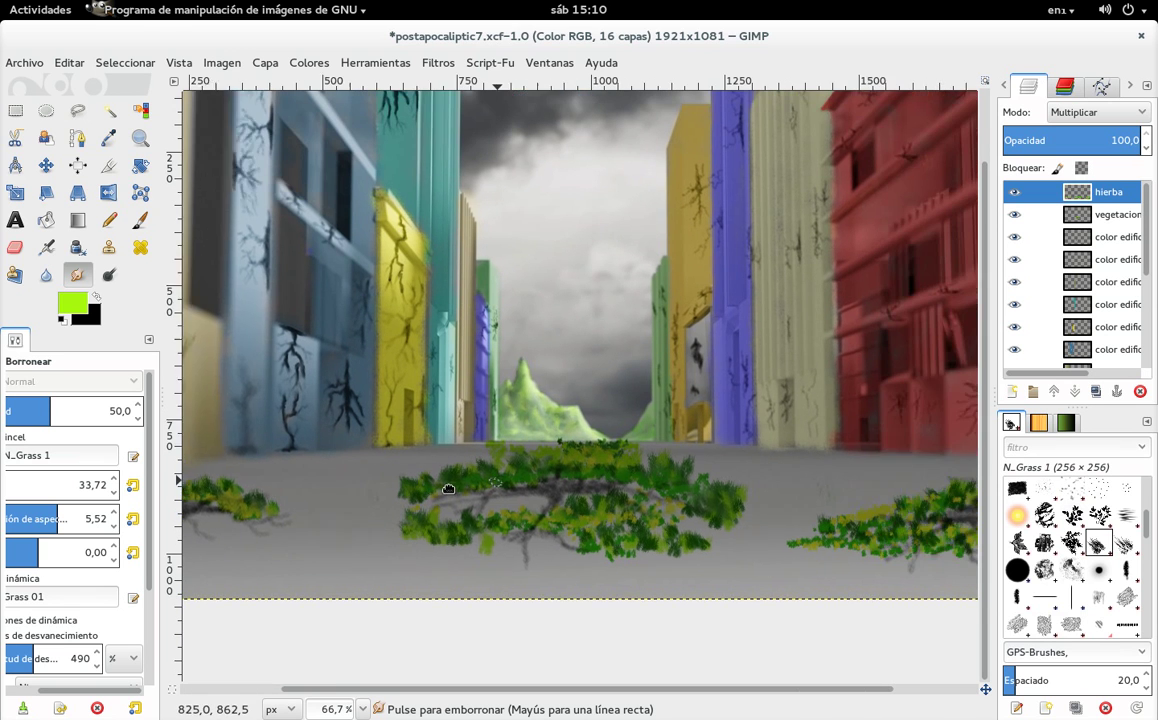
scroll(740, 520, "right", 1)
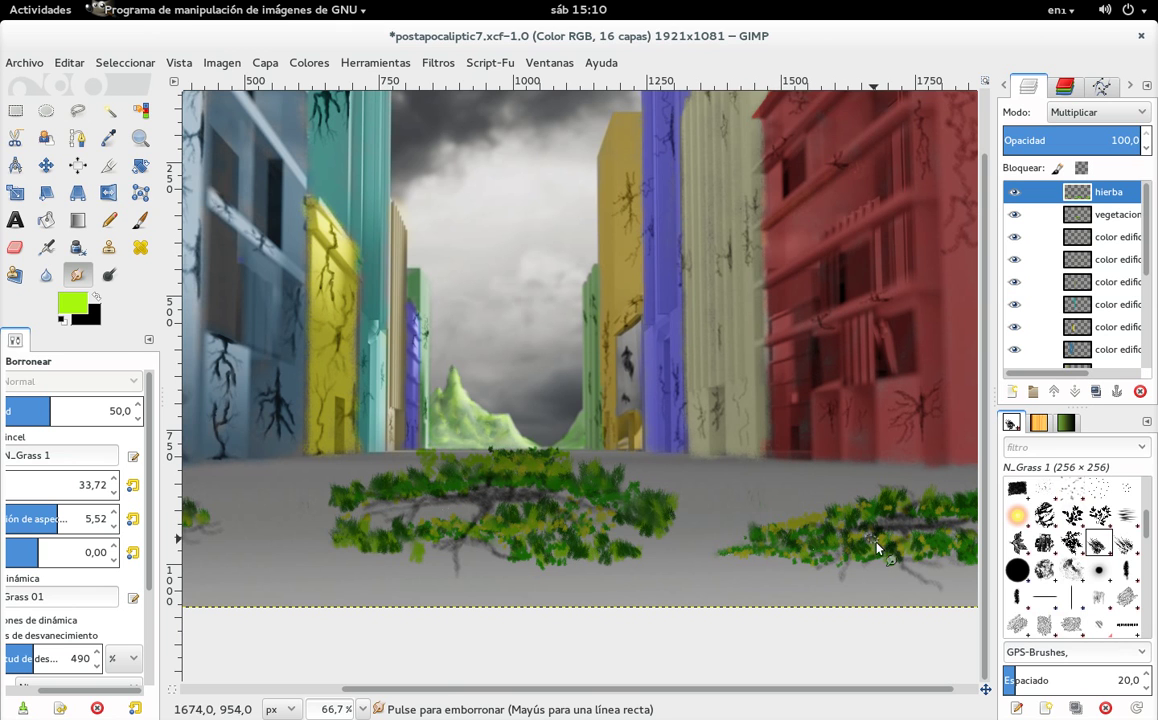
scroll(790, 520, "right", 2)
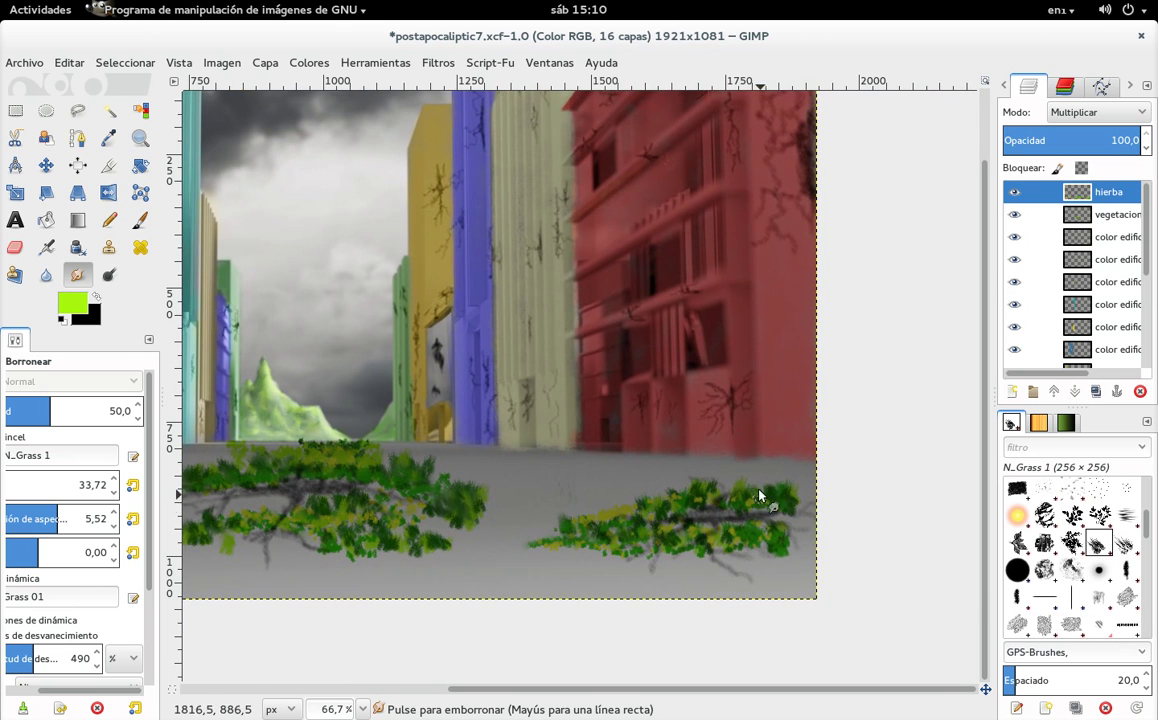
mouse_move(716, 499)
left_mouse_down()
mouse_move(693, 504)
mouse_move(773, 530)
mouse_move(602, 543)
mouse_move(521, 483)
left_mouse_up()
scroll(521, 483, "left", 5)
scroll(521, 483, "up", 1)
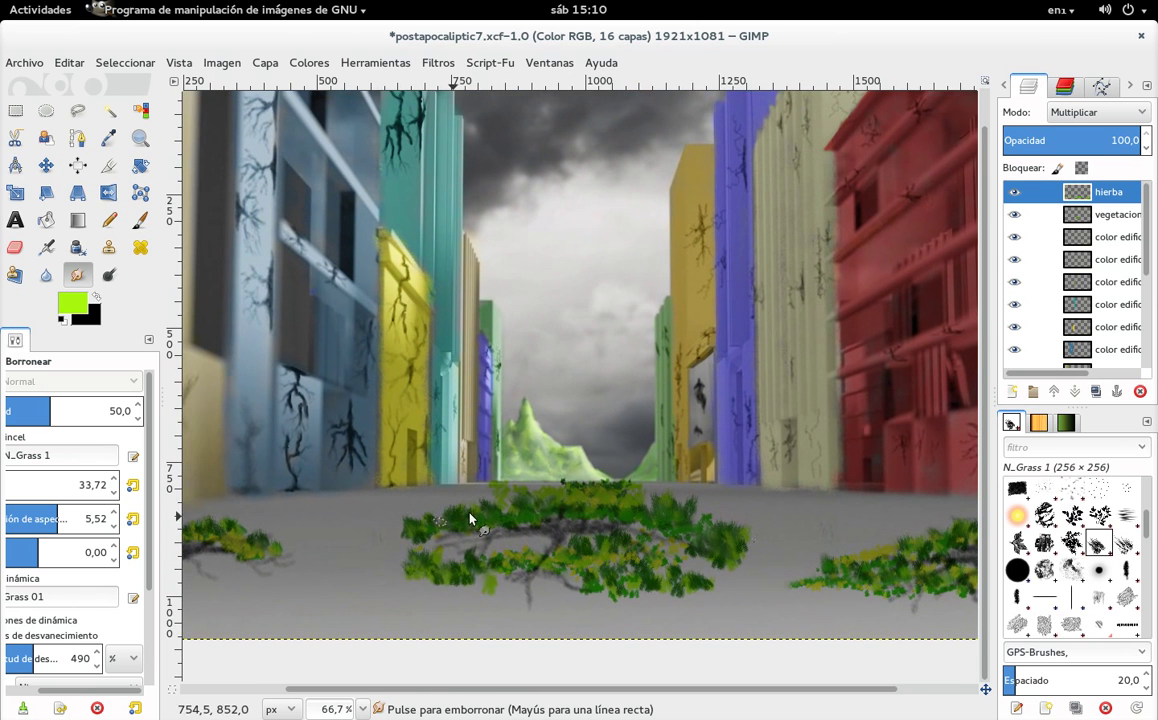
Step: Save the smudged grass edits to postapocaliptic7.xcf with Ctrl+S
scroll(665, 445, "down", 1)
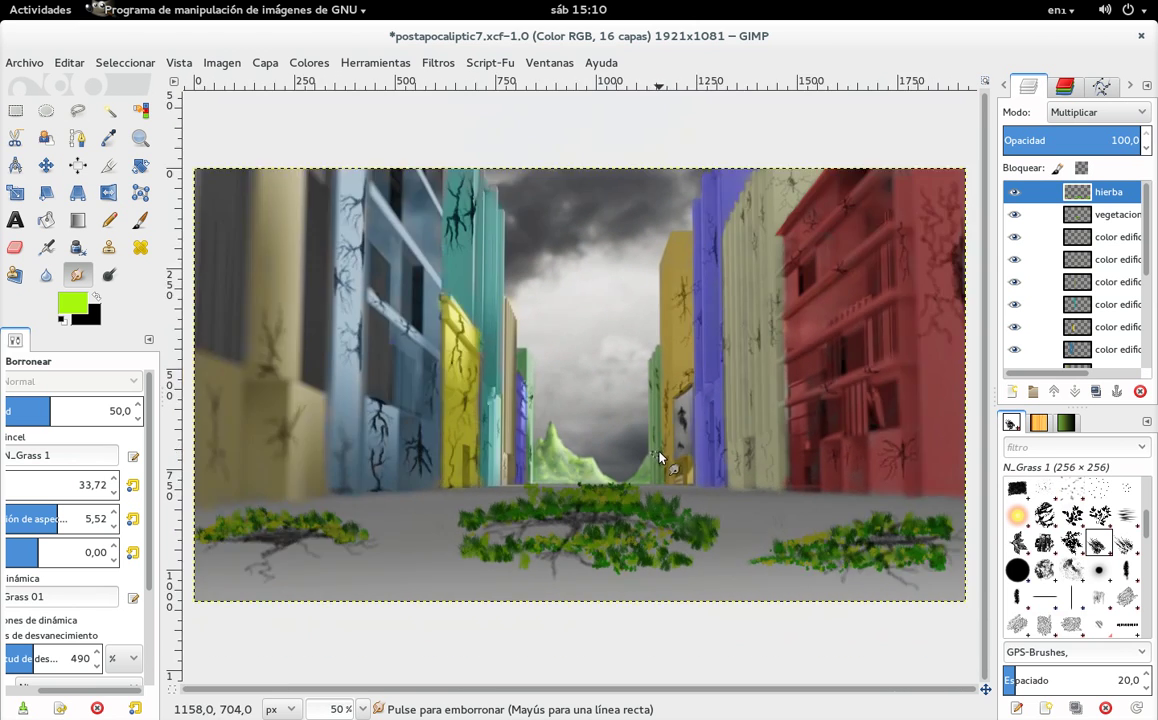
scroll(666, 443, "down", 1)
scroll(667, 438, "up", 1)
key("ctrl+s")
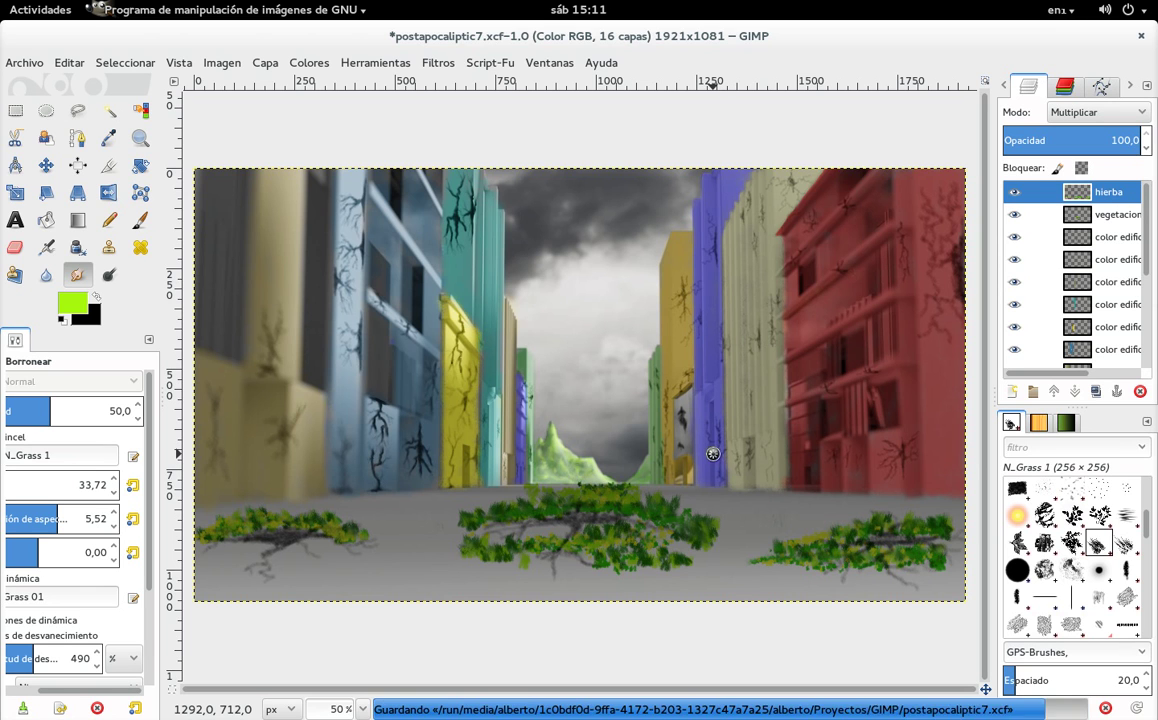